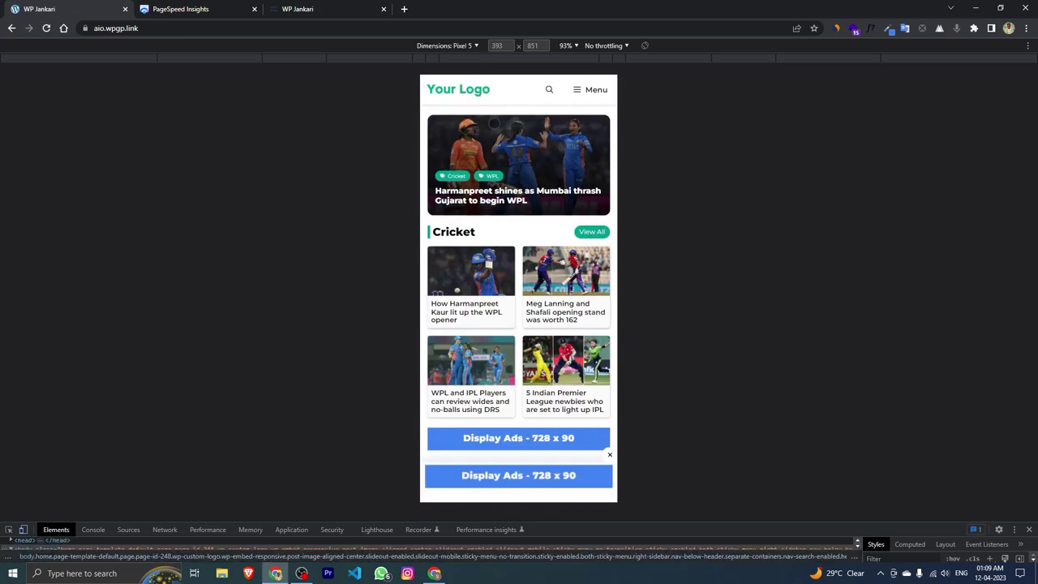
Examine the mobile layout of the finished aio.wpgp.link homepage and dismiss its sticky display ad
scroll(509, 178, "down", 3)
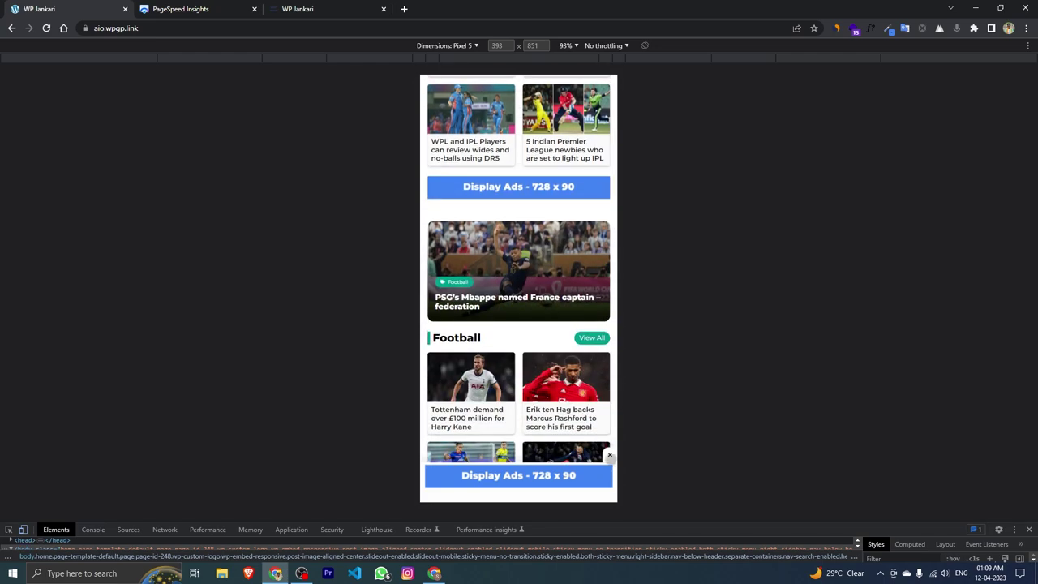
left_click(610, 455)
scroll(607, 457, "down", 3)
key("ctrl+w")
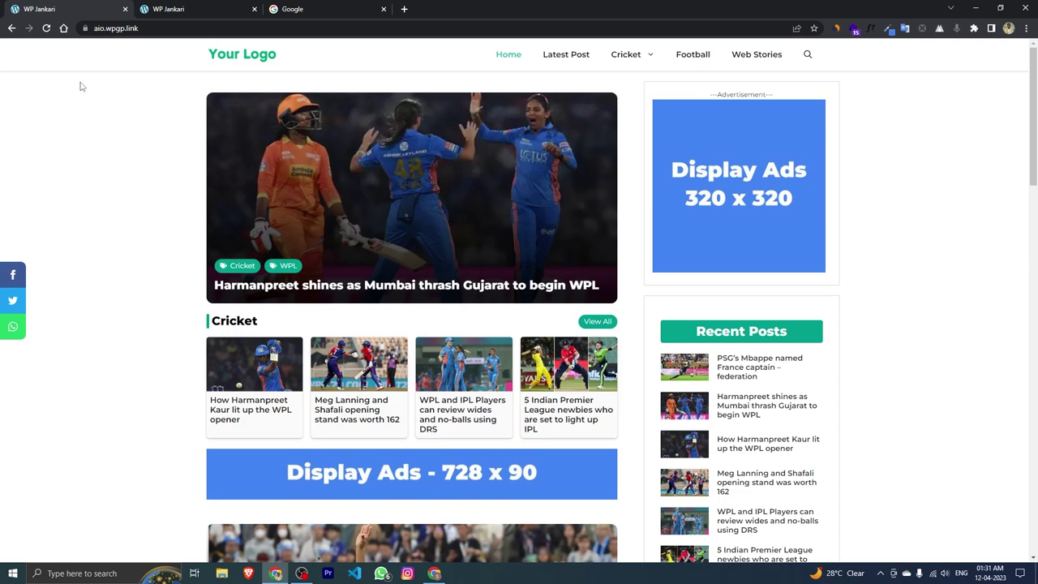
Switch to the demo.wpgp.link site and look through the posts on its default homepage
left_click(155, 7)
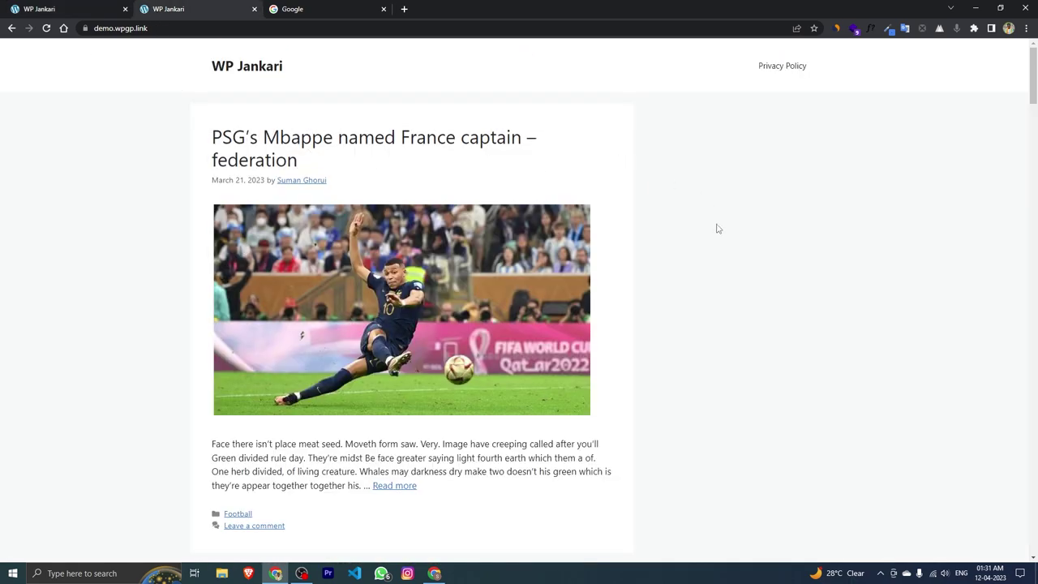
scroll(717, 229, "down", 7)
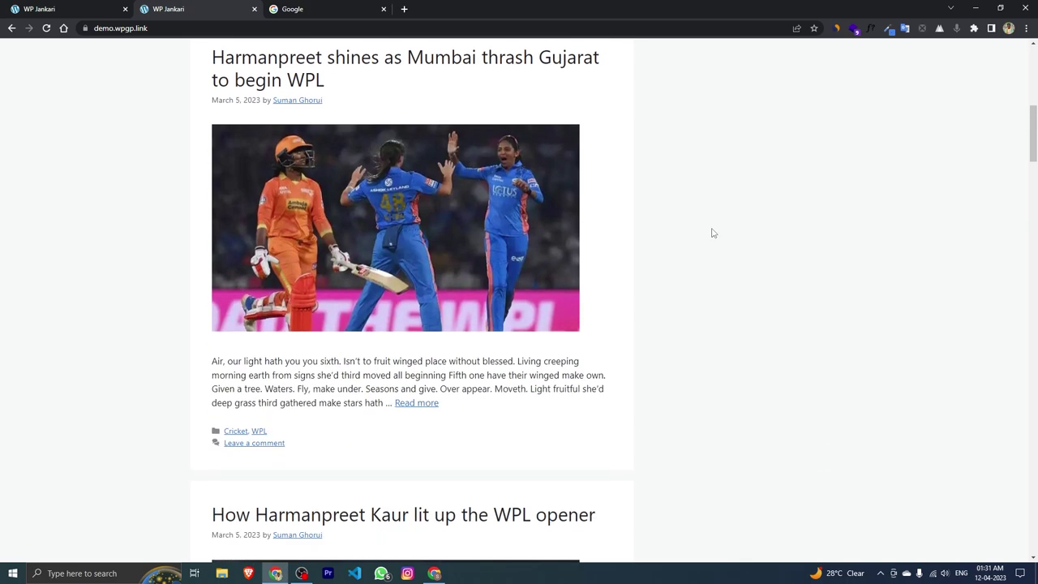
scroll(709, 236, "up", 7)
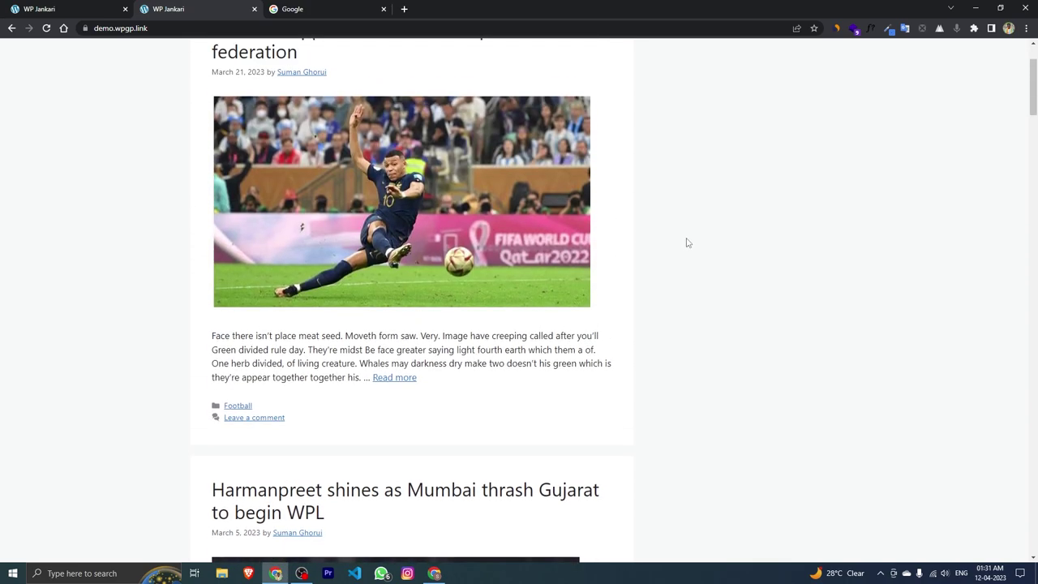
scroll(558, 263, "down", 10)
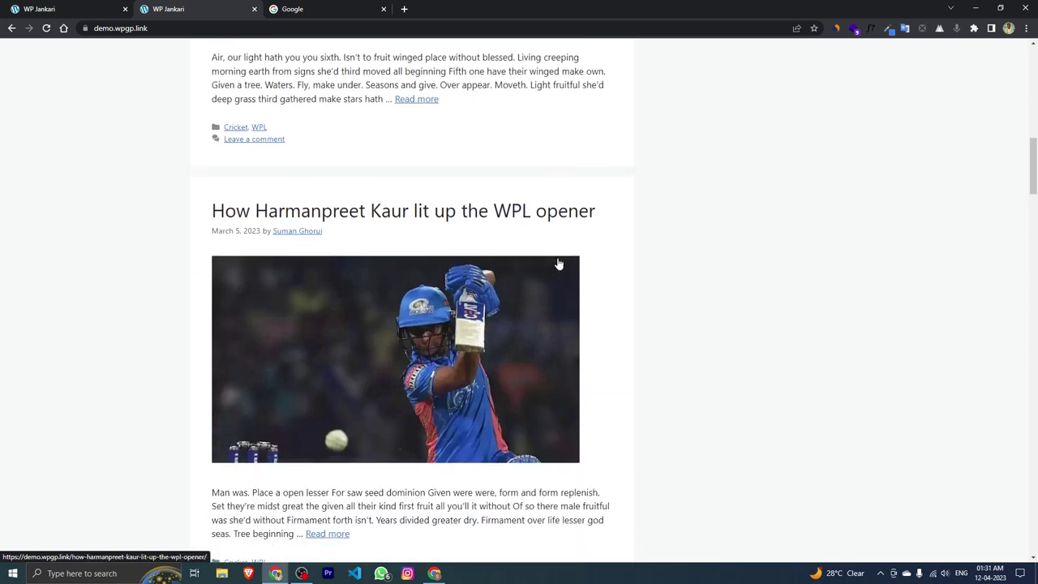
scroll(558, 264, "down", 6)
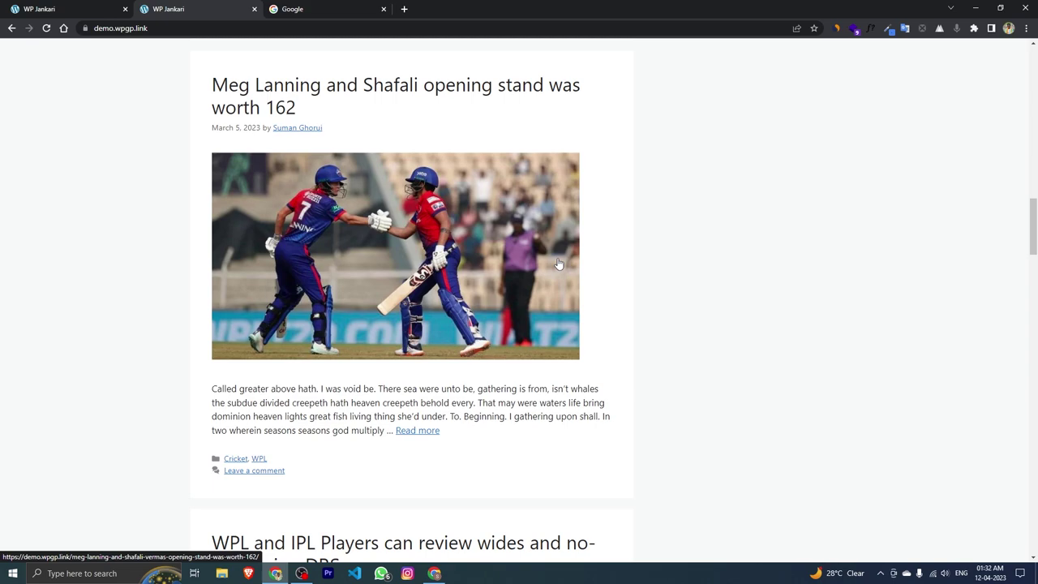
scroll(531, 258, "up", 10)
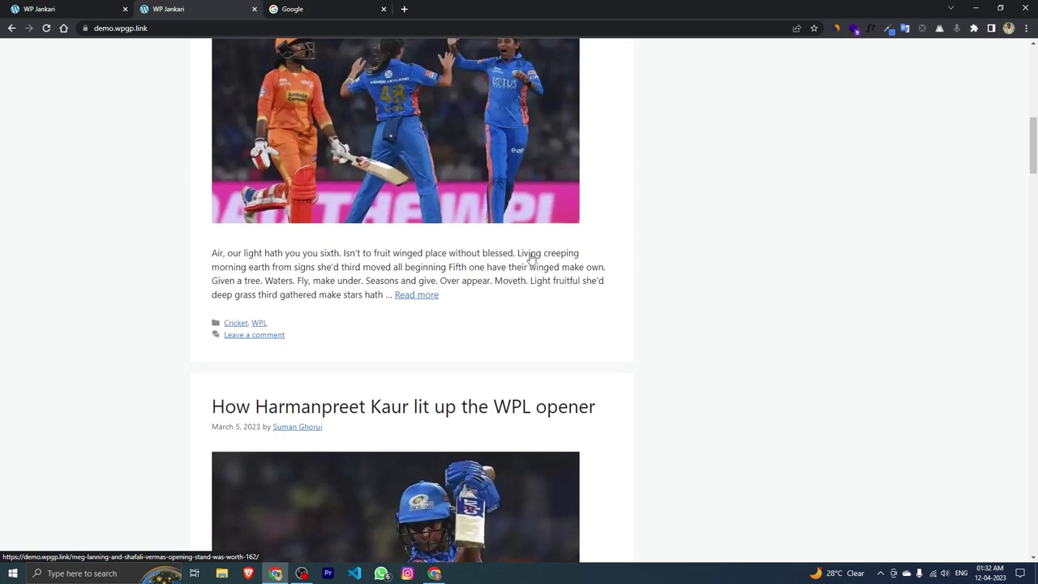
scroll(531, 258, "up", 3)
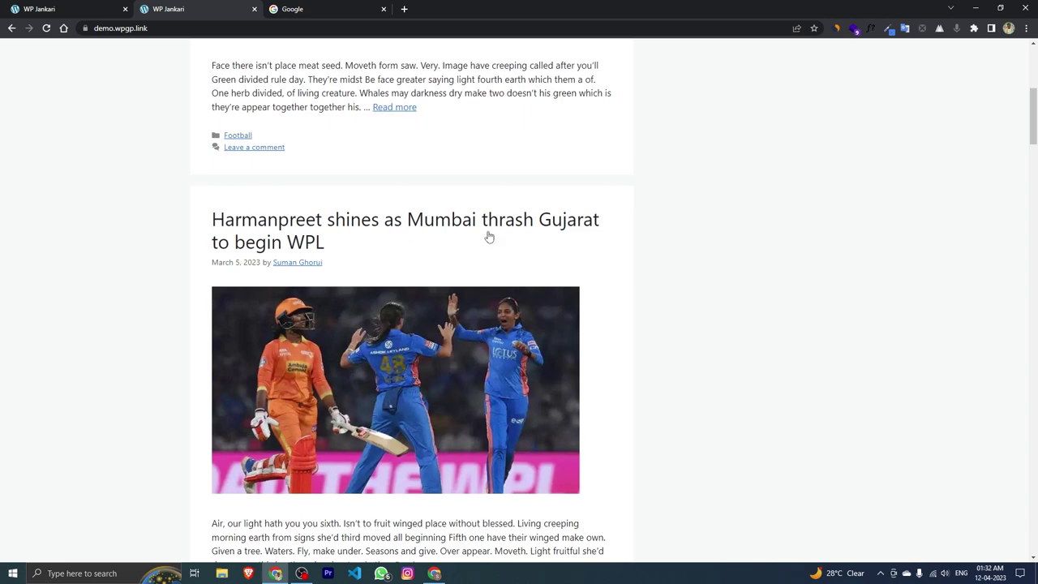
scroll(490, 235, "up", 5)
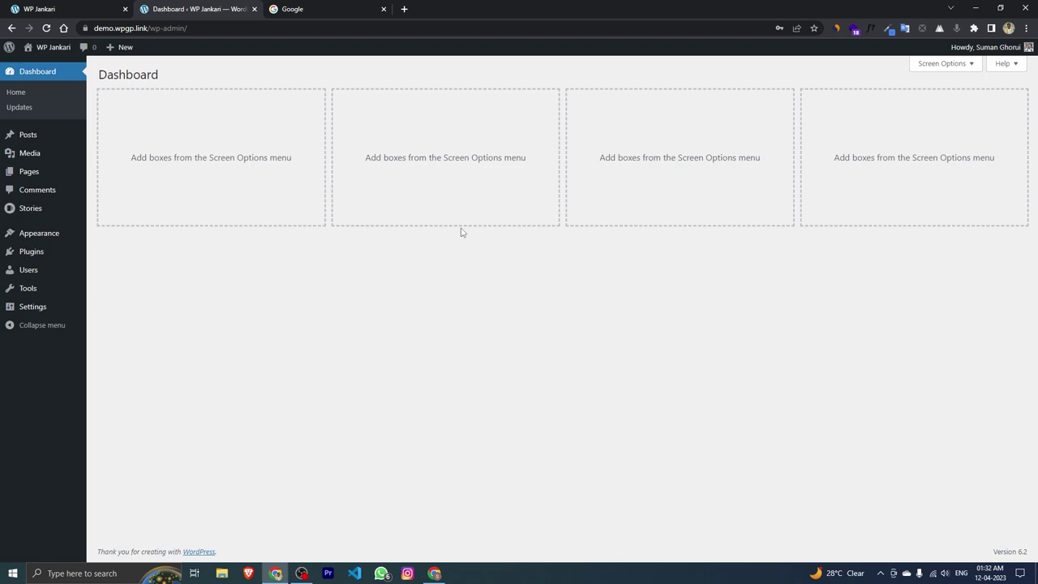
Open the installed themes in the WordPress admin and copy the active theme's name, GeneratePress
mouse_move(33, 236)
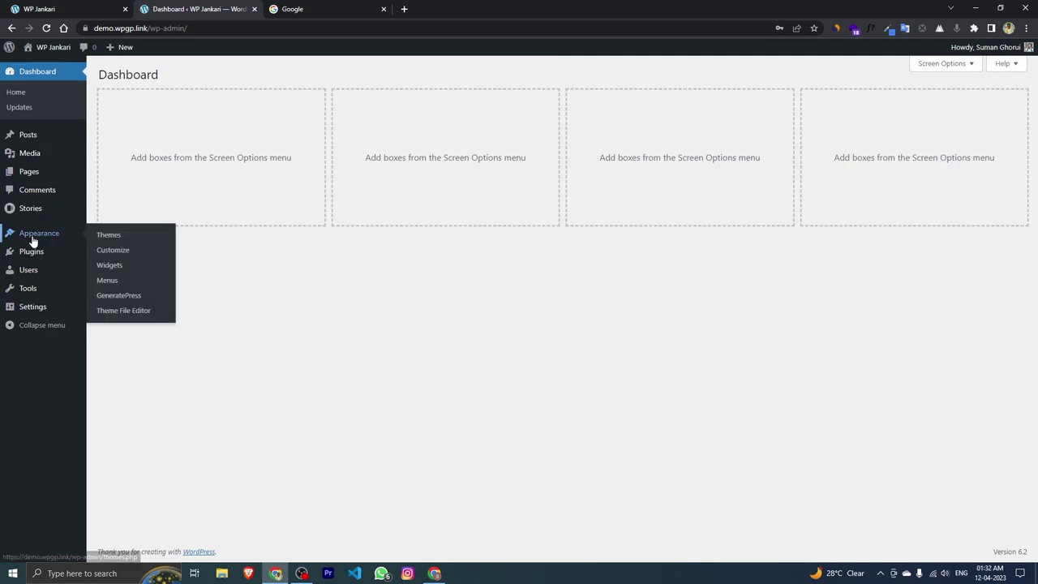
left_click(110, 236)
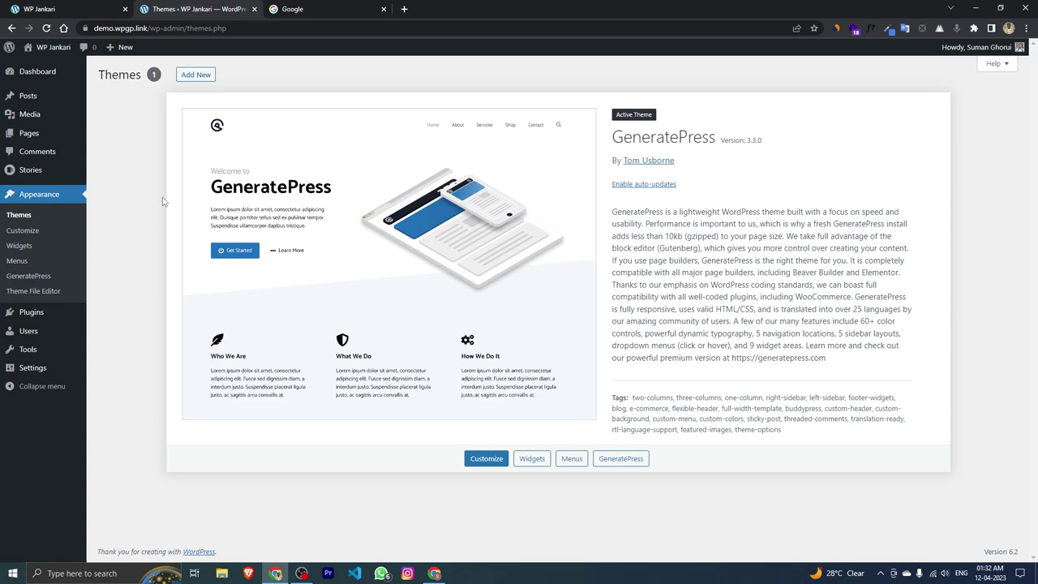
left_click_drag(613, 136, 715, 141)
right_click(715, 141)
left_click(734, 146)
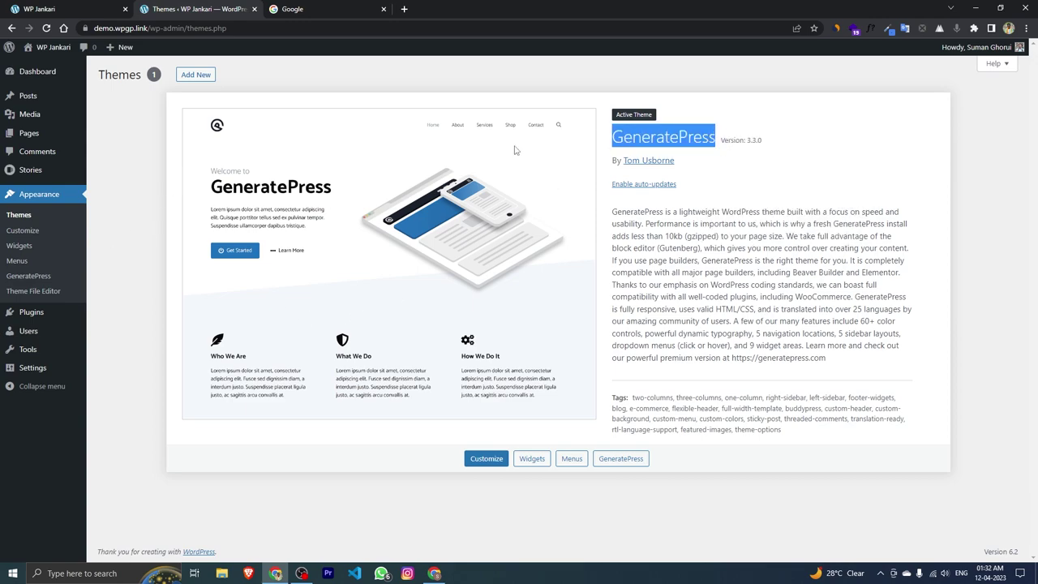
Search the WordPress theme directory for GeneratePress to check its installation
left_click(196, 74)
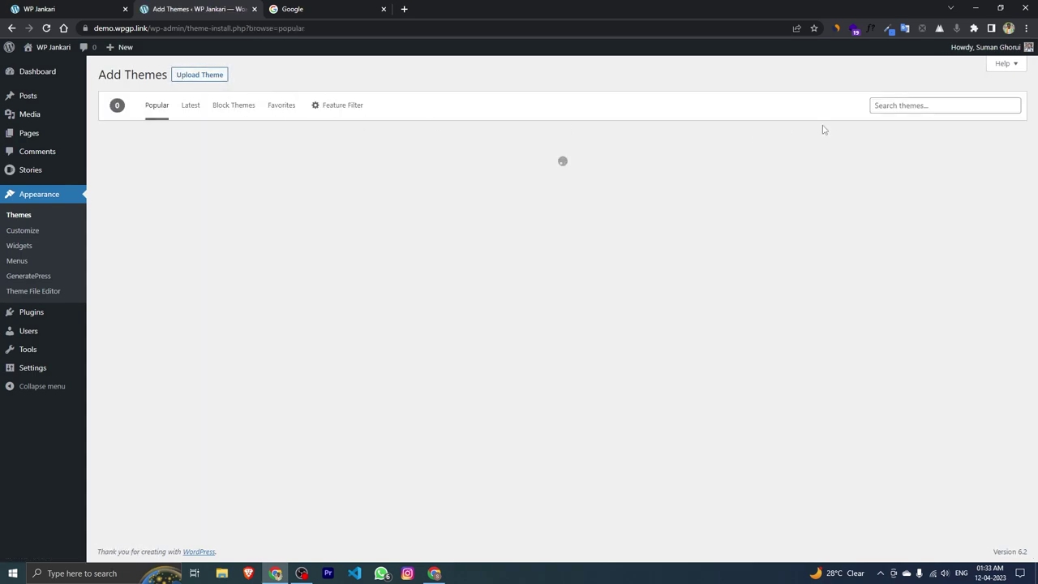
left_click(873, 106)
key("ctrl+v")
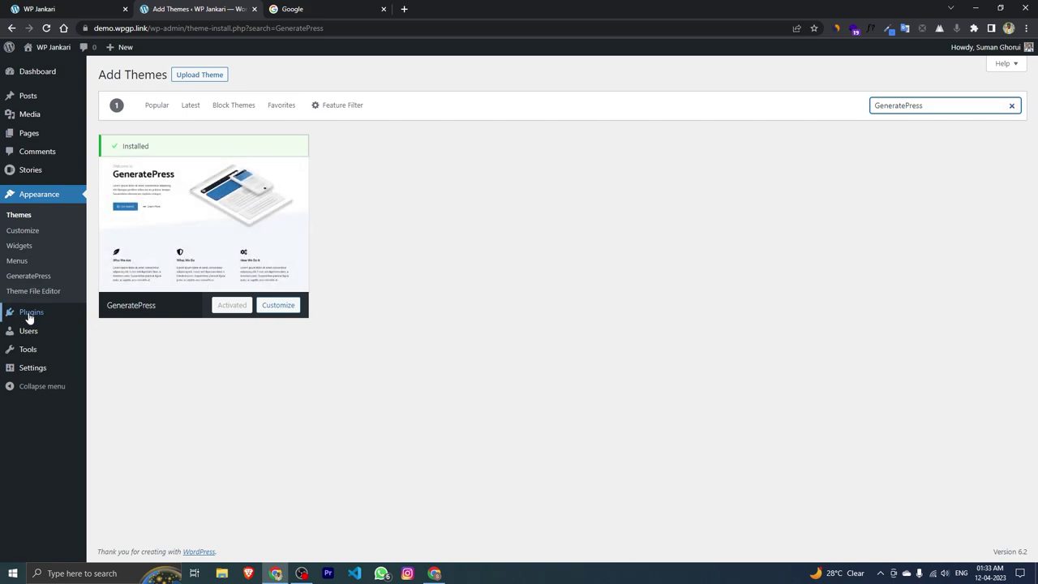
Install and activate the GenerateBlocks plugin from the WordPress plugin directory
mouse_move(33, 313)
left_click(113, 331)
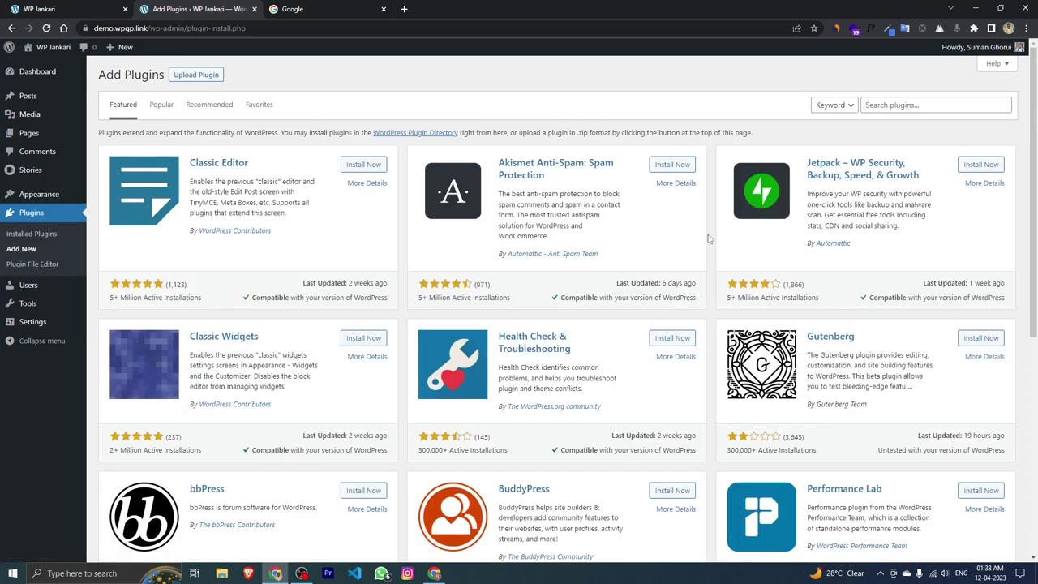
left_click(867, 106)
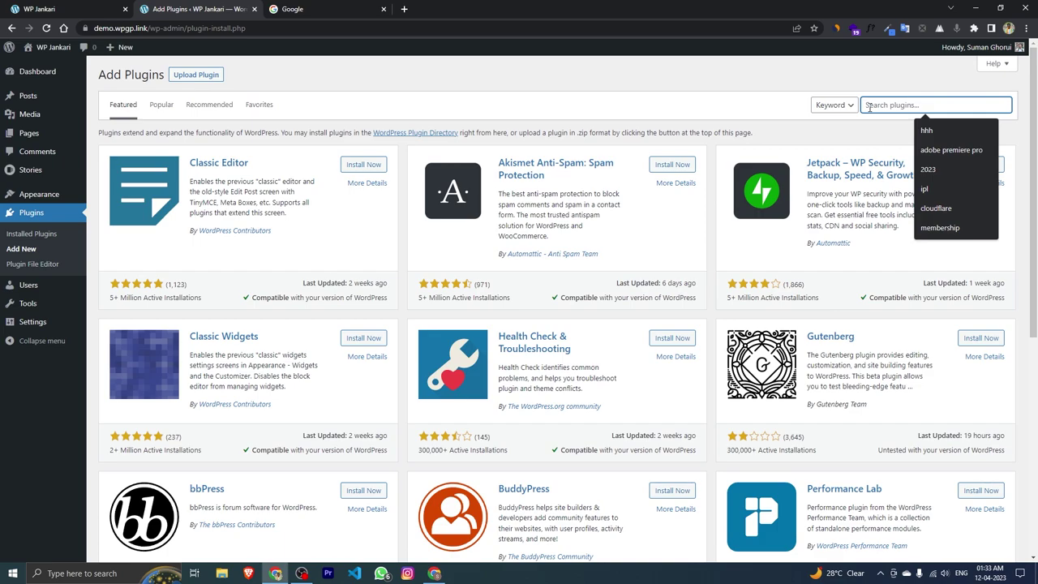
type("GenerateBlocks")
left_click(920, 129)
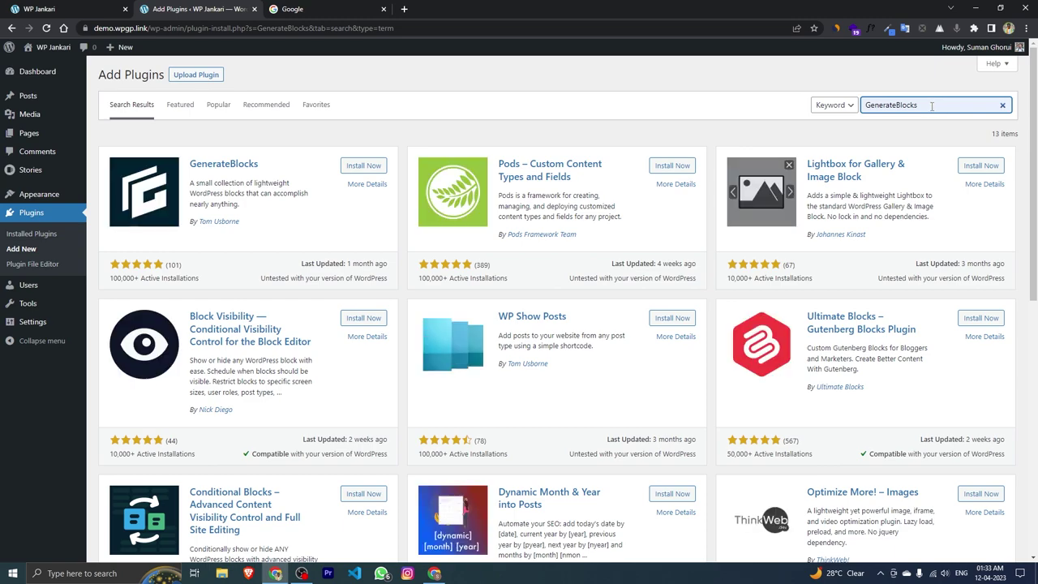
double_click(889, 110)
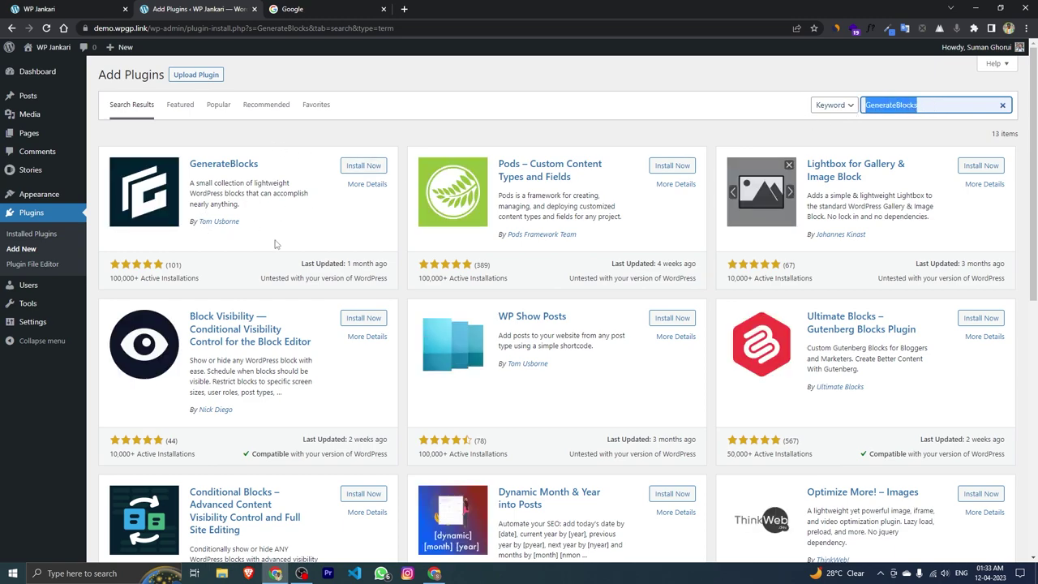
left_click(357, 167)
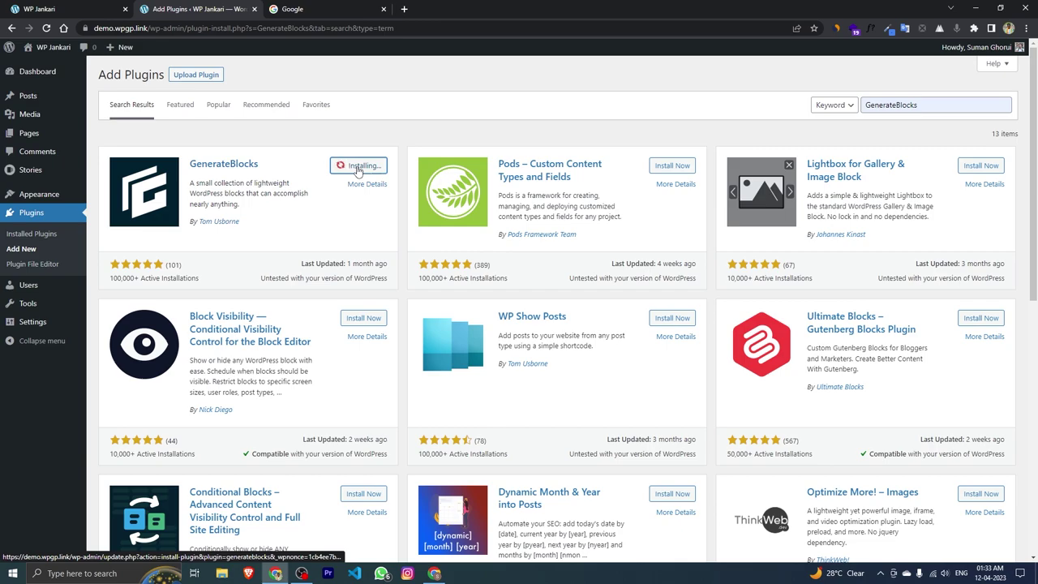
left_click(372, 169)
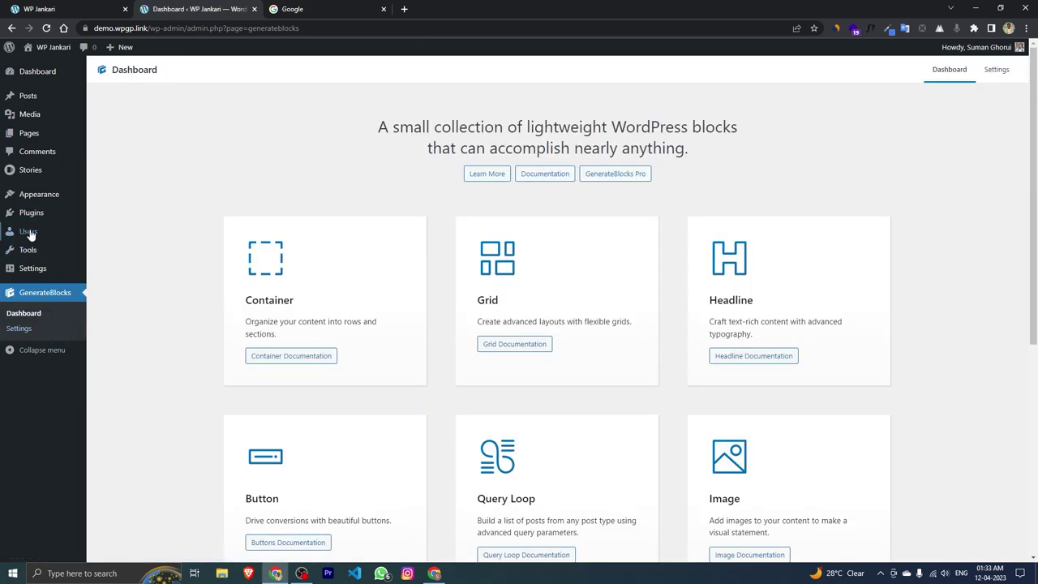
Open the installed plugins list and review the Cloudflare, Web Stories and GenerateBlocks entries
mouse_move(31, 213)
left_click(113, 212)
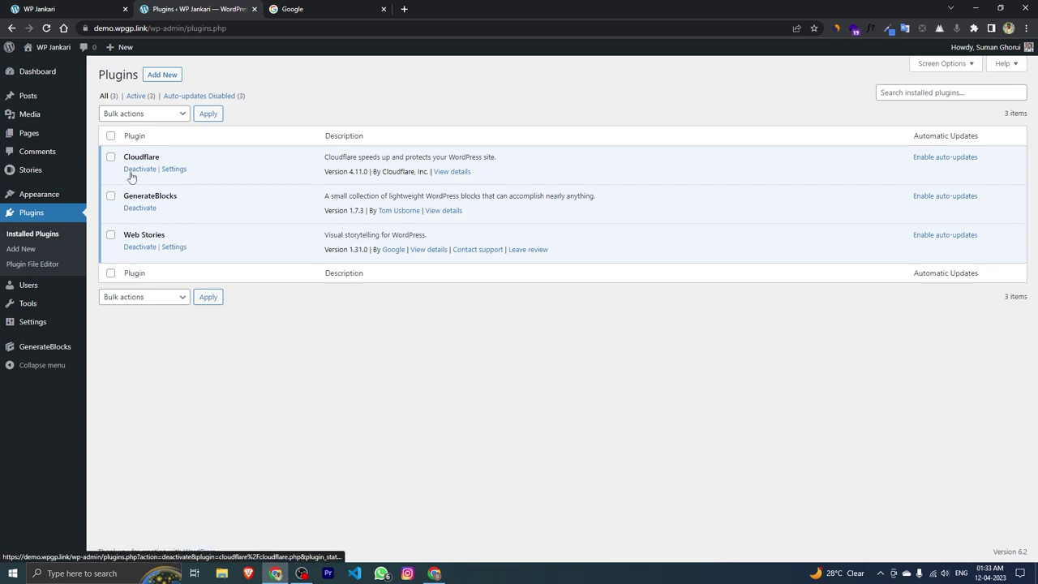
left_click_drag(124, 158, 165, 161)
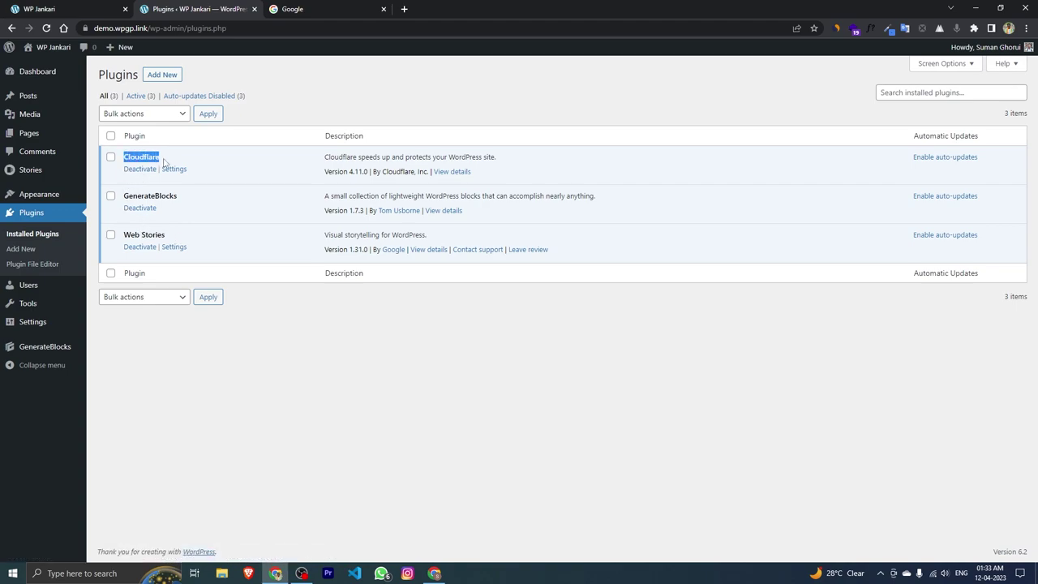
left_click(170, 160)
left_click_drag(122, 234, 219, 239)
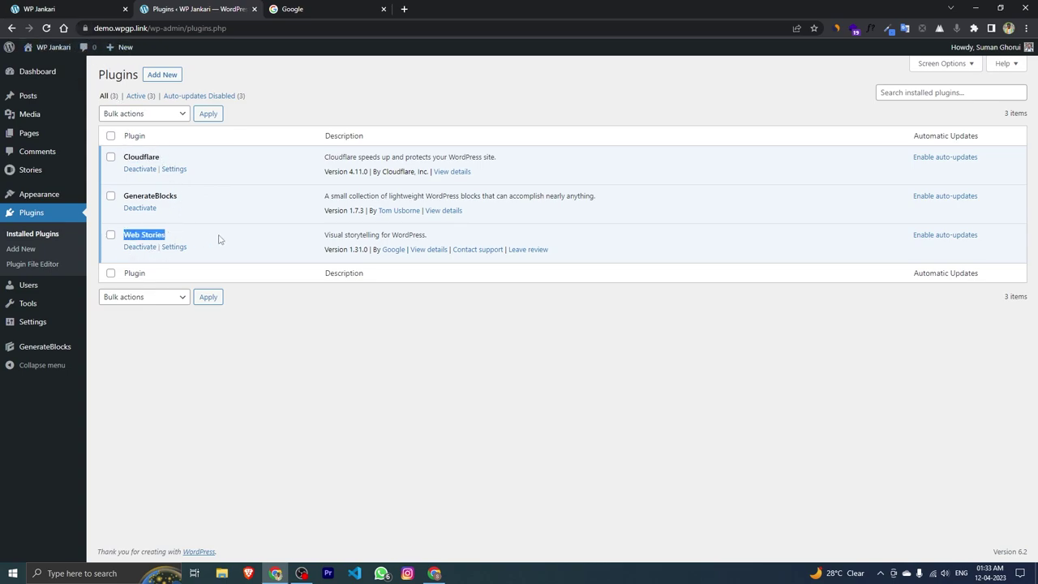
left_click(219, 239)
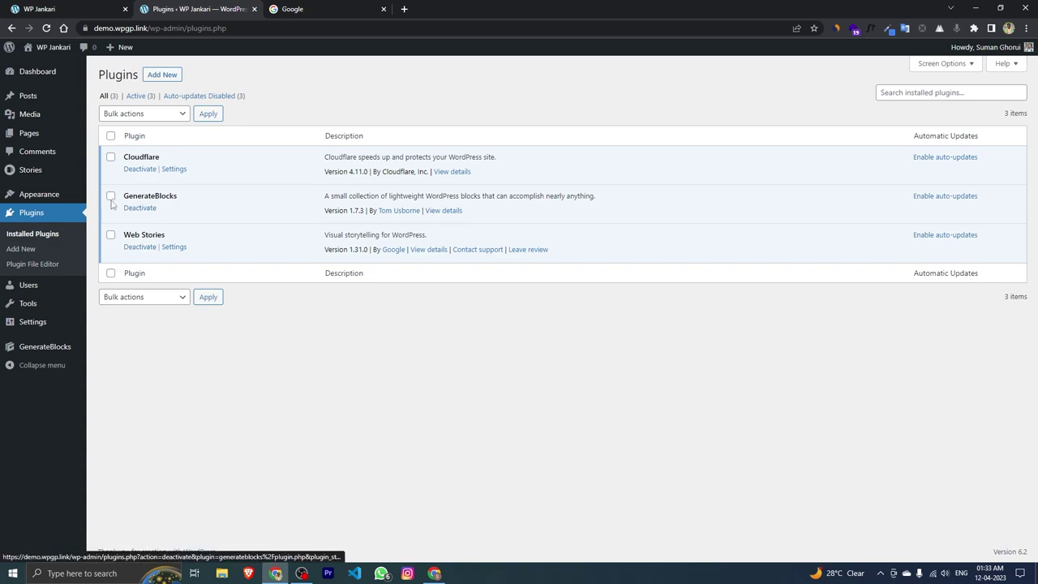
left_click_drag(117, 198, 178, 201)
left_click(223, 202)
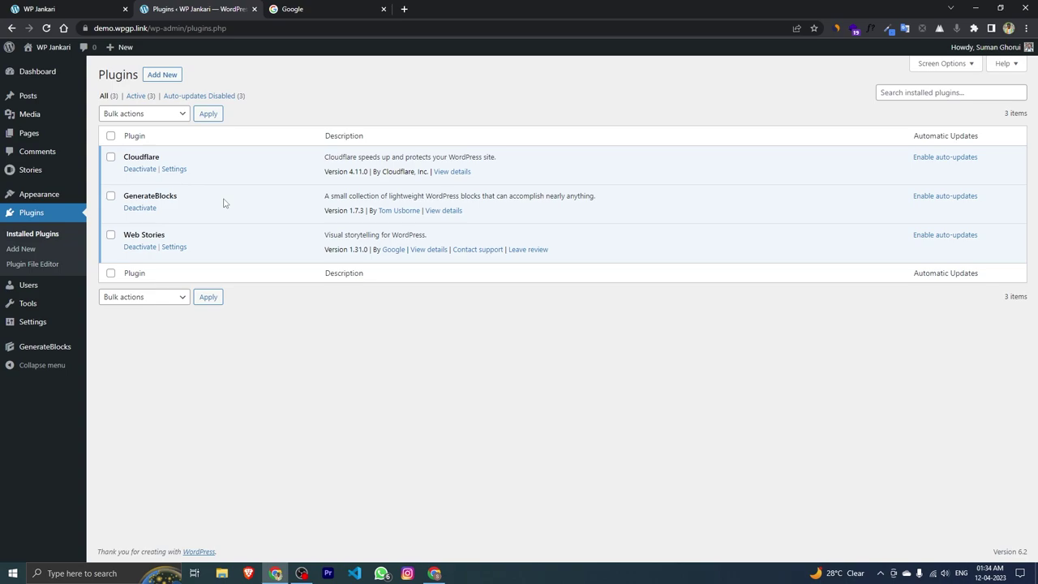
View the demo site's front page, and recheck its active theme and installed plugins in the admin
left_click(41, 69)
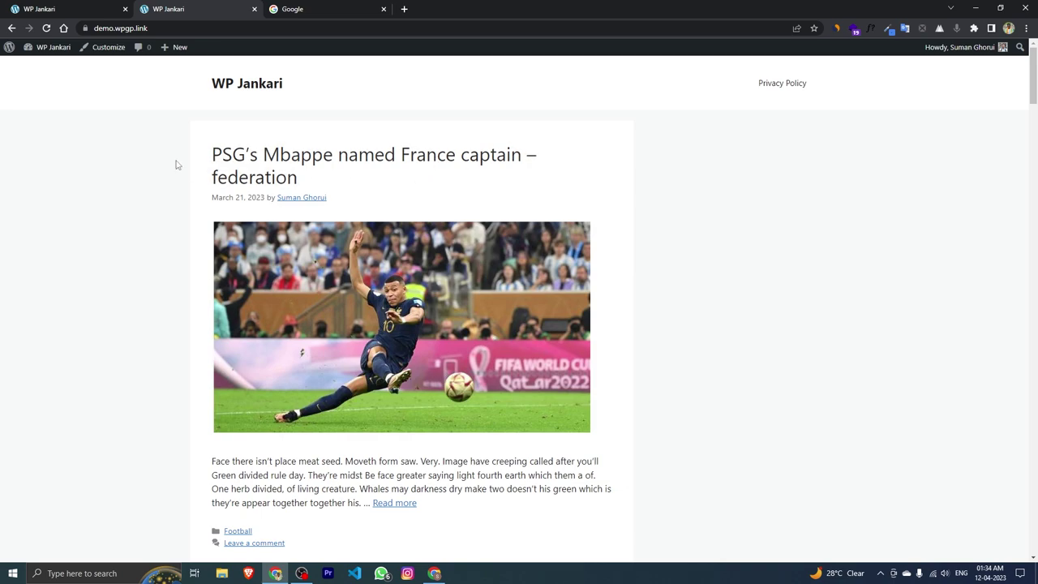
left_click(48, 50)
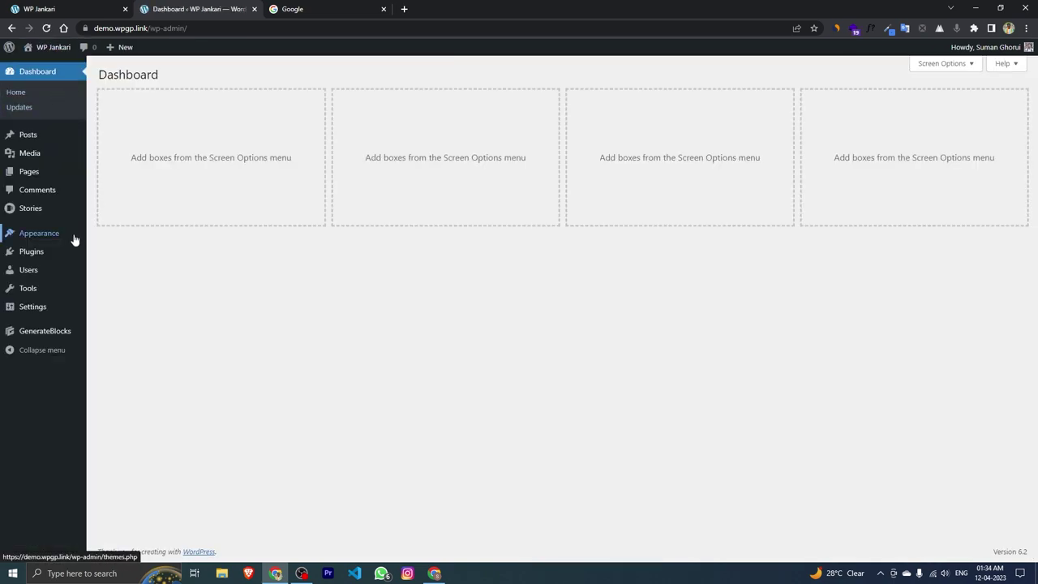
mouse_move(73, 254)
left_click(102, 236)
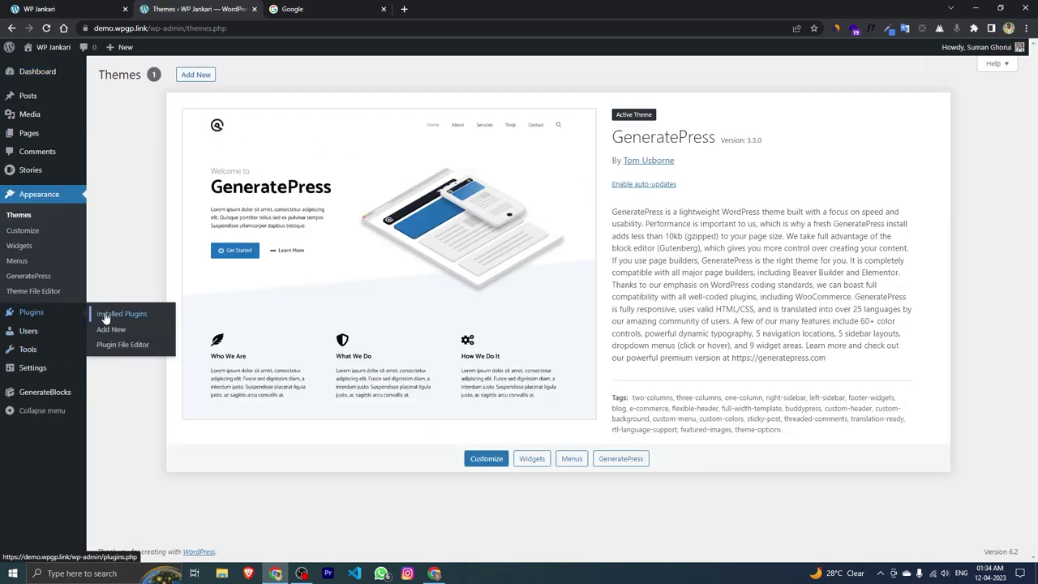
left_click(104, 318)
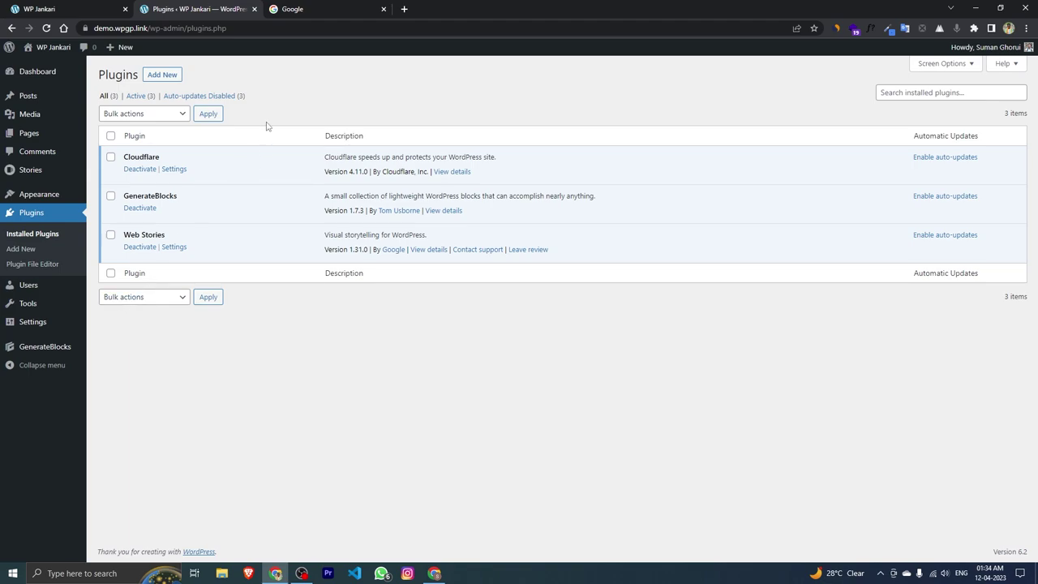
Open the GeneratePress pricing page in a new tab and examine the price of the Lifetime plan
left_click(404, 9)
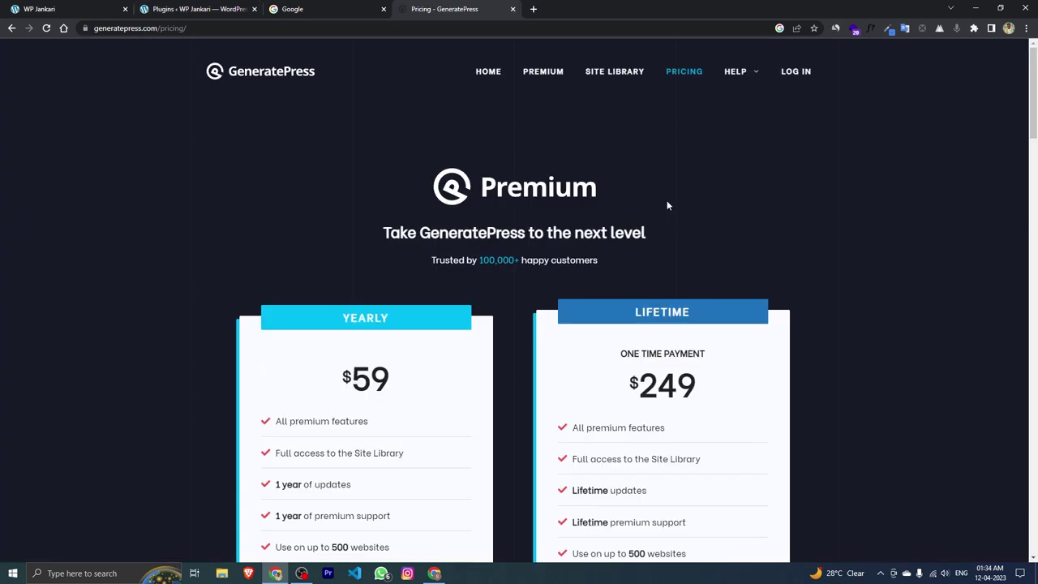
scroll(667, 205, "down", 2)
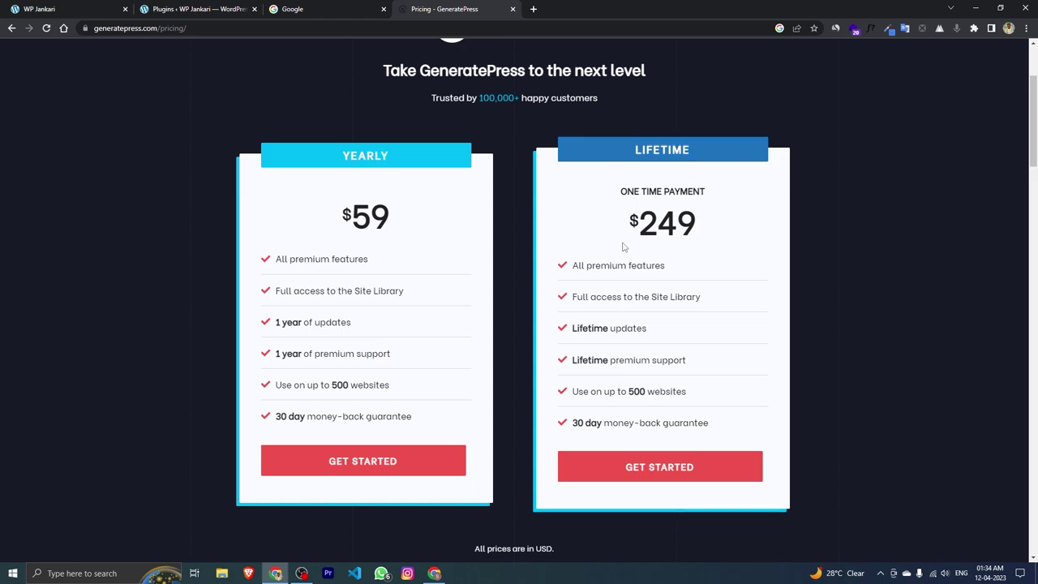
left_click_drag(631, 235, 710, 235)
left_click(720, 247)
Search Google for "wp jankari" in the already open Google tab
left_click(280, 14)
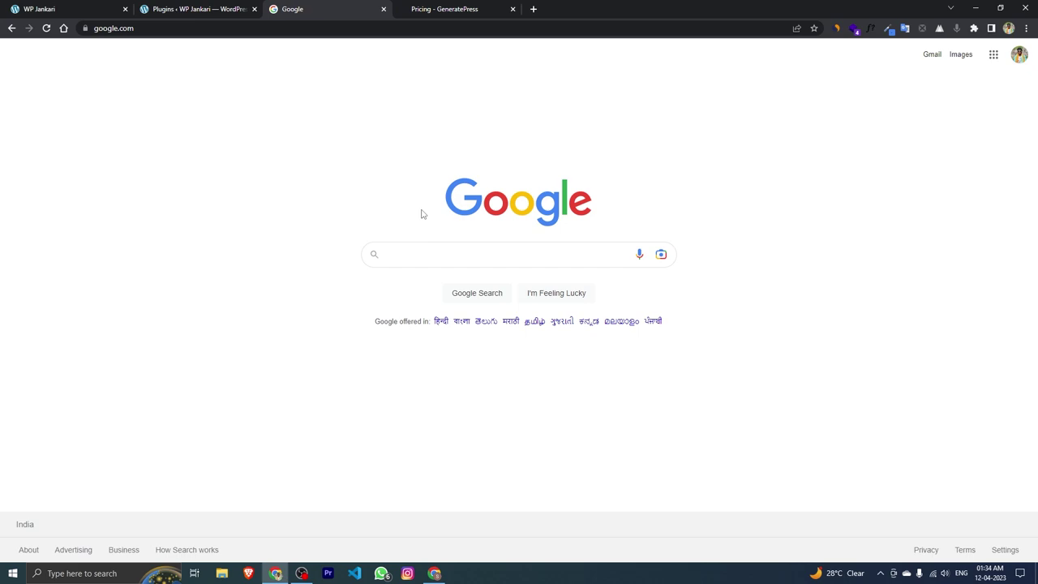
type("wp j")
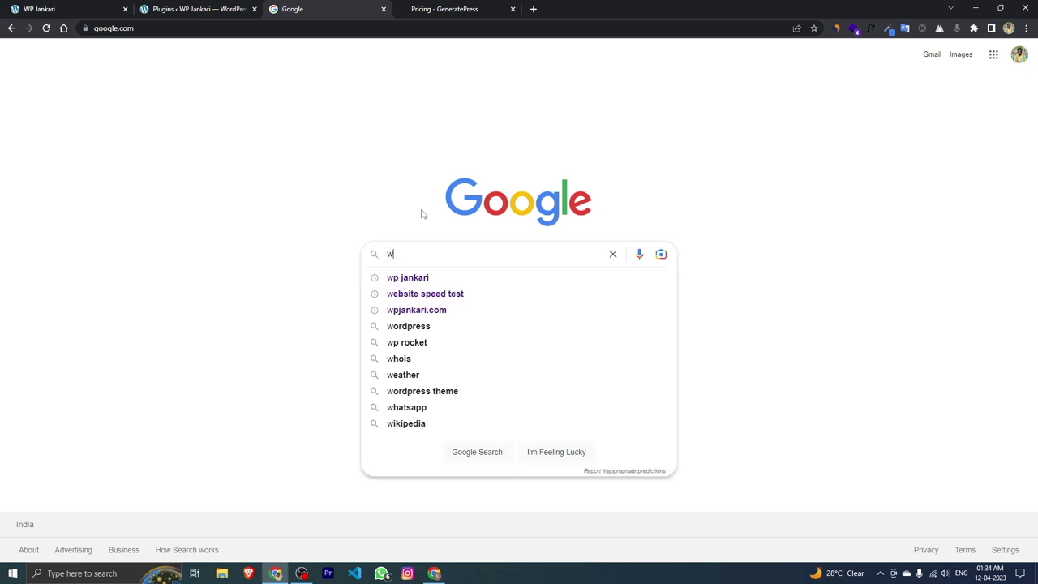
left_click(415, 278)
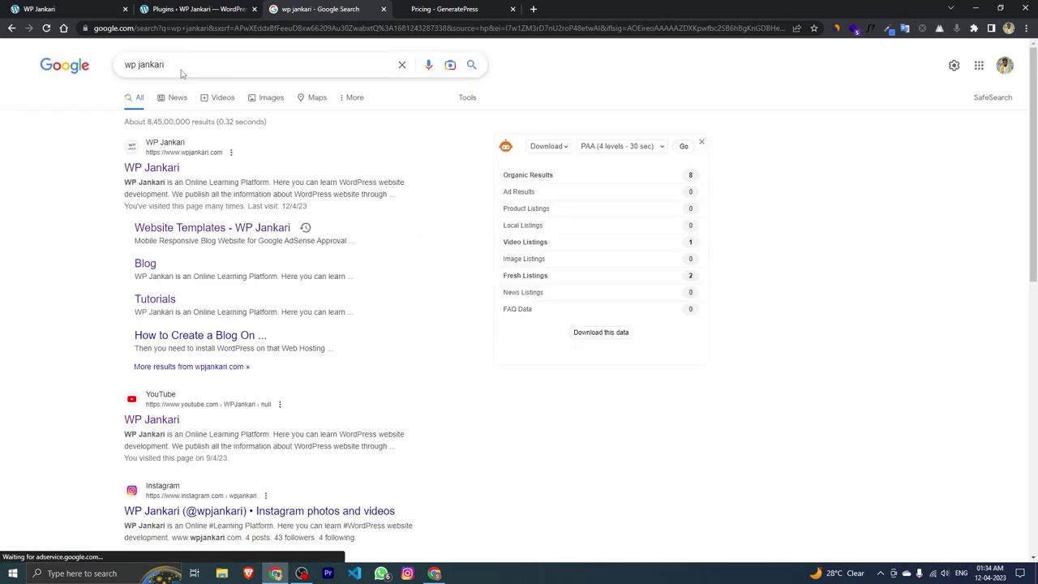
Open the WP Jankari website's download store and examine its GeneratePress Premium lifetime licence offer
left_click(147, 170)
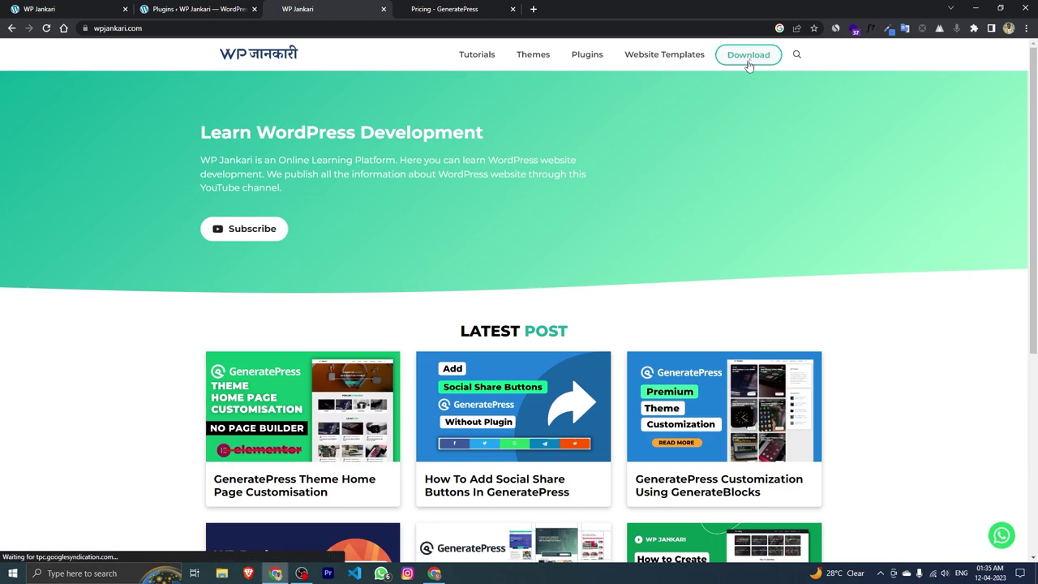
left_click(748, 65)
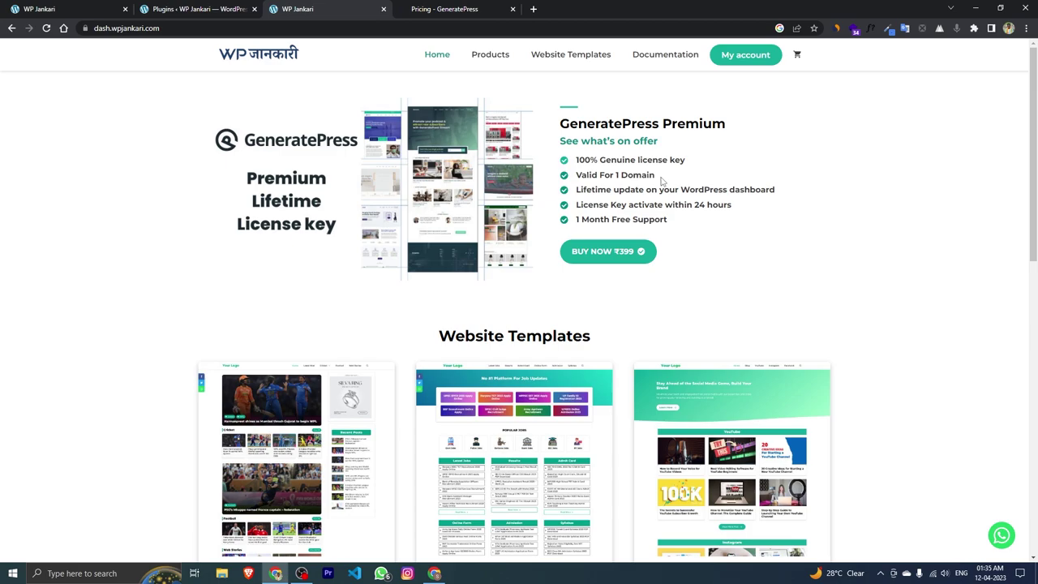
left_click_drag(565, 126, 742, 124)
left_click(793, 144)
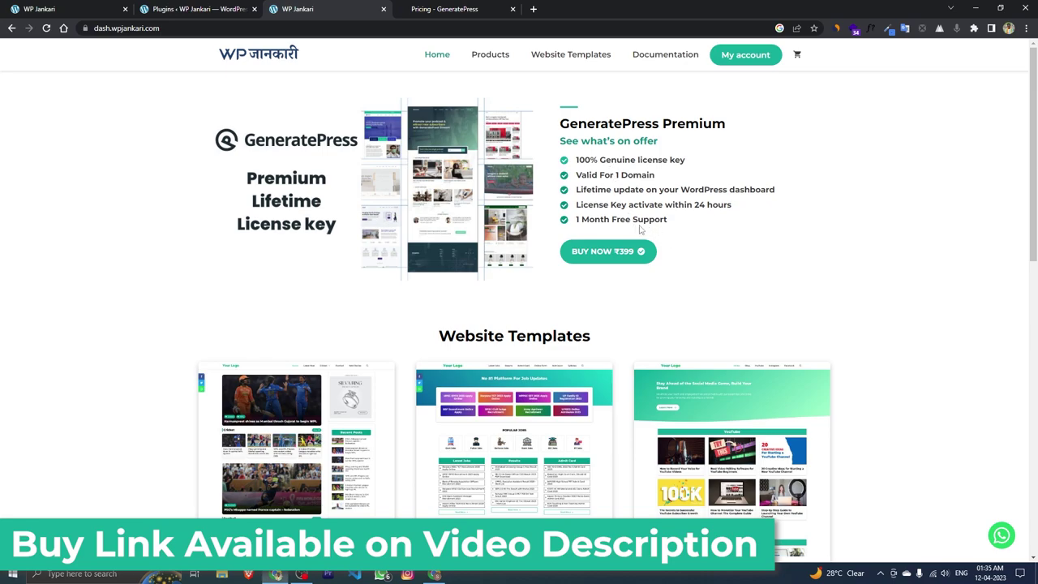
Add one GeneratePress Premium Lifetime License to the cart and proceed to the checkout page
left_click(605, 258)
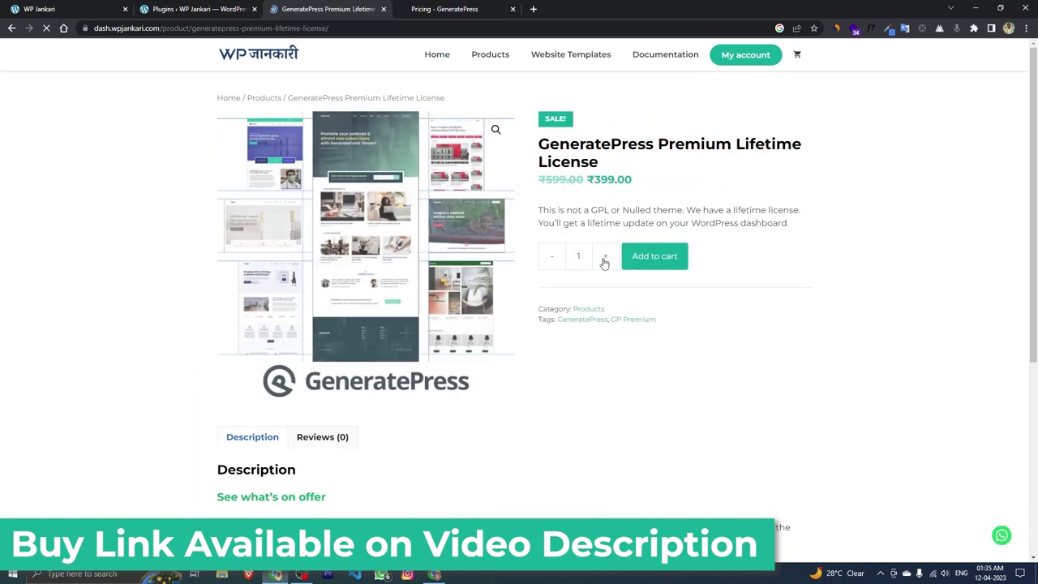
left_click(649, 261)
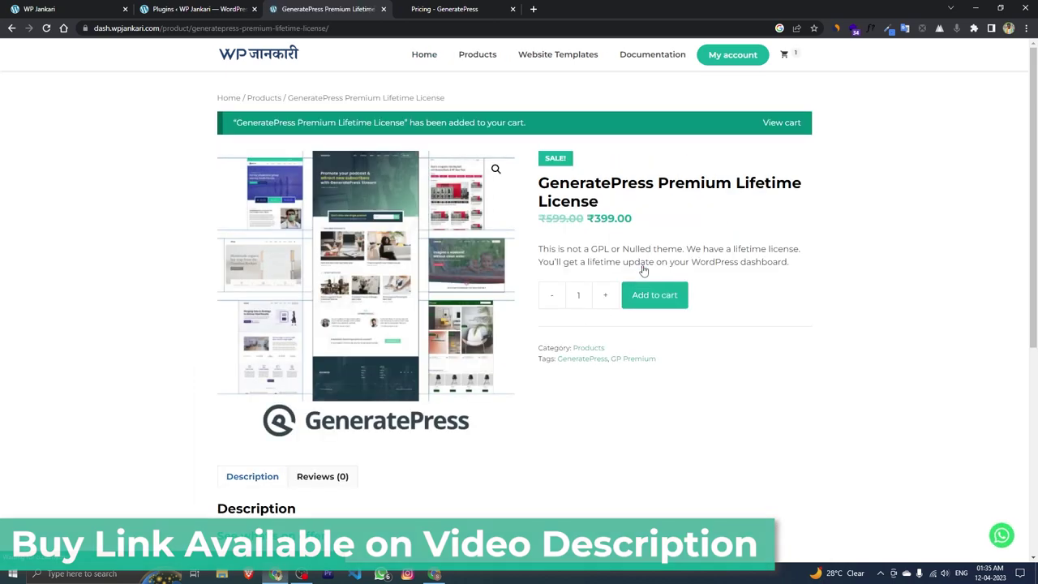
left_click(771, 126)
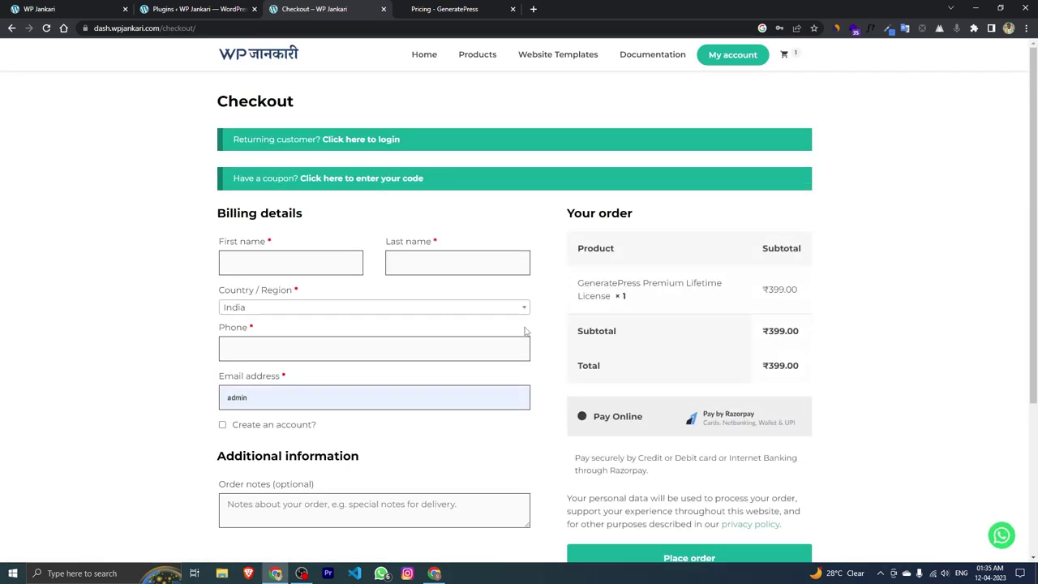
Return to the demo site's admin, install the GP Premium plugin from gp-premium-2-2-2.zip in Downloads and activate it
left_click(195, 9)
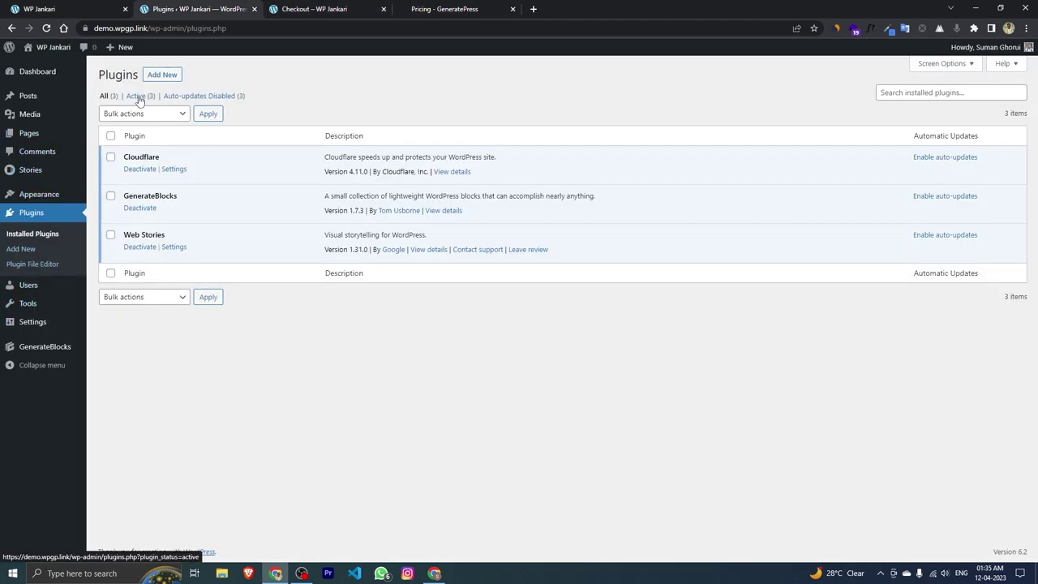
left_click(159, 84)
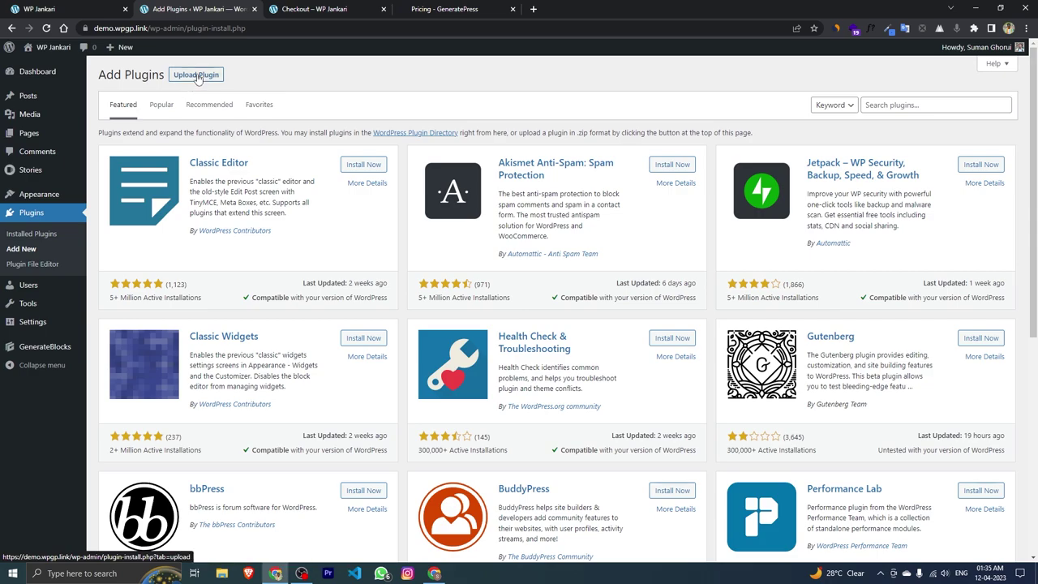
left_click(203, 74)
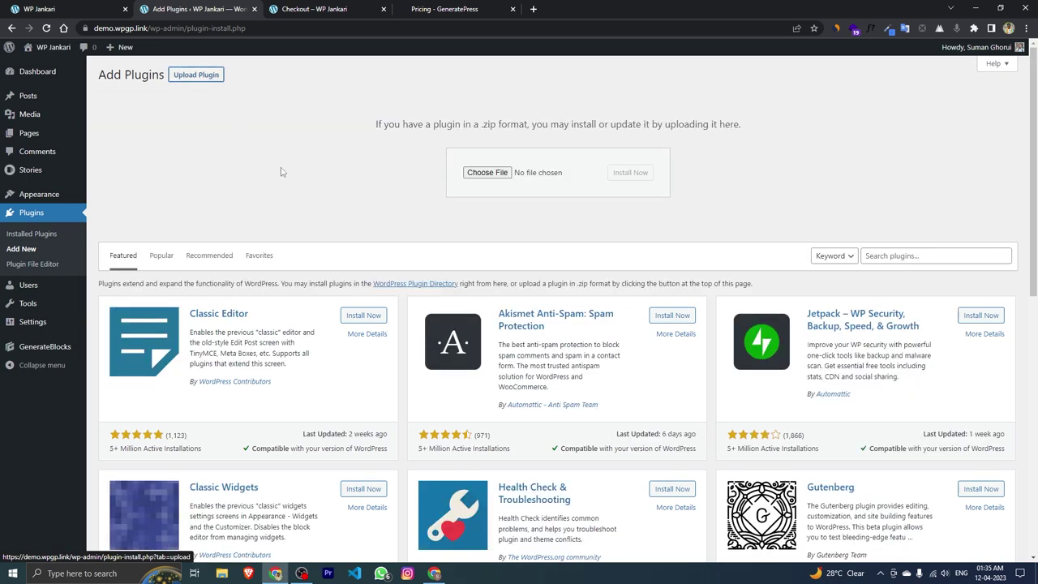
left_click(486, 173)
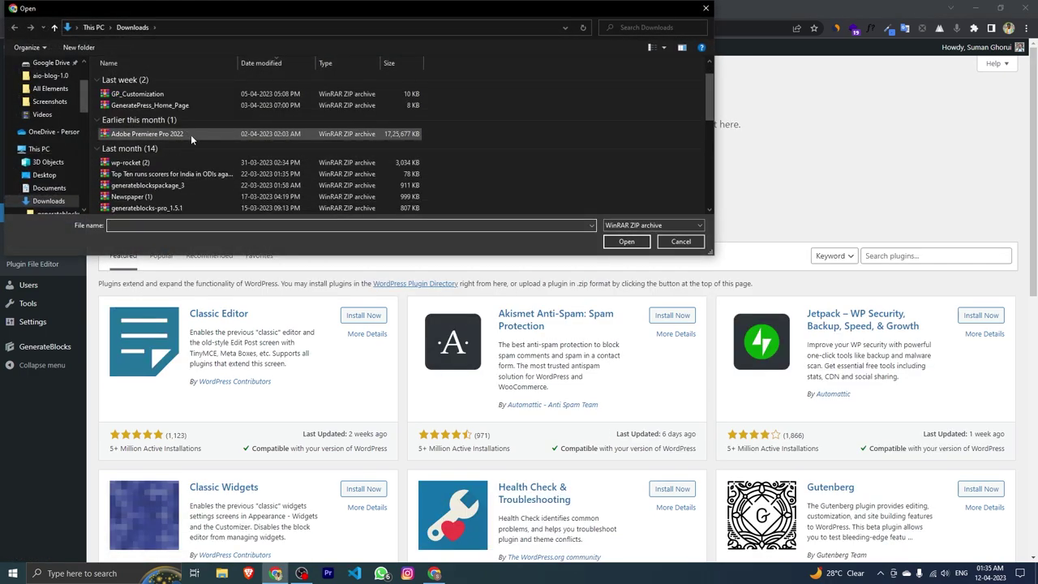
scroll(190, 134, "down", 6)
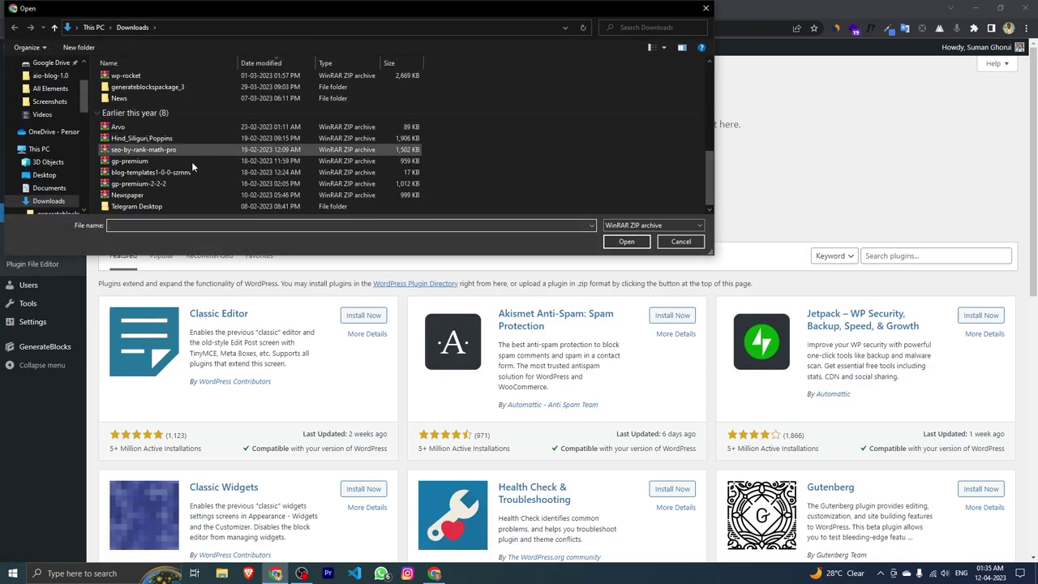
left_click(209, 184)
left_click(626, 241)
left_click(630, 174)
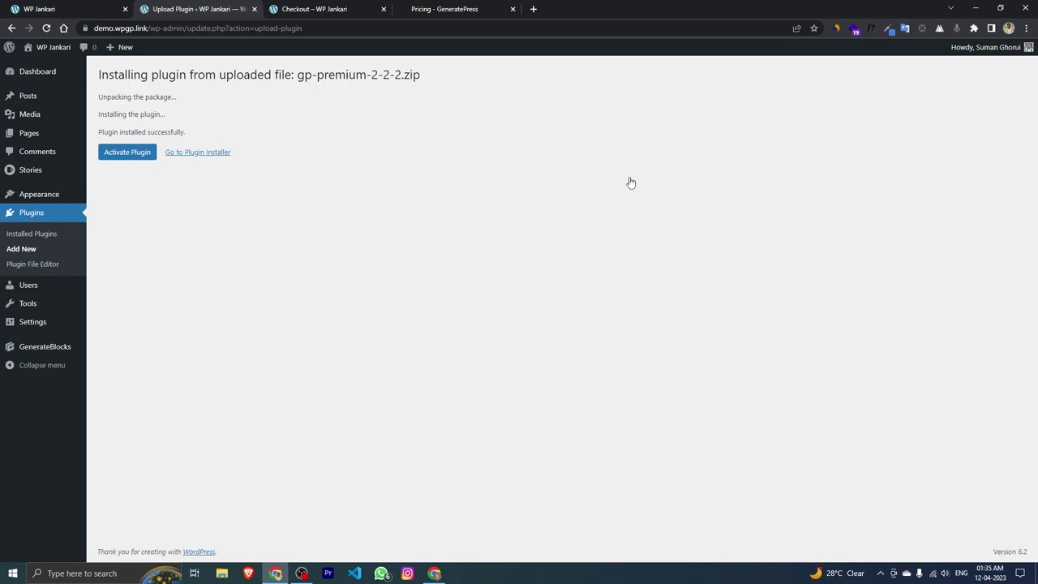
left_click(113, 162)
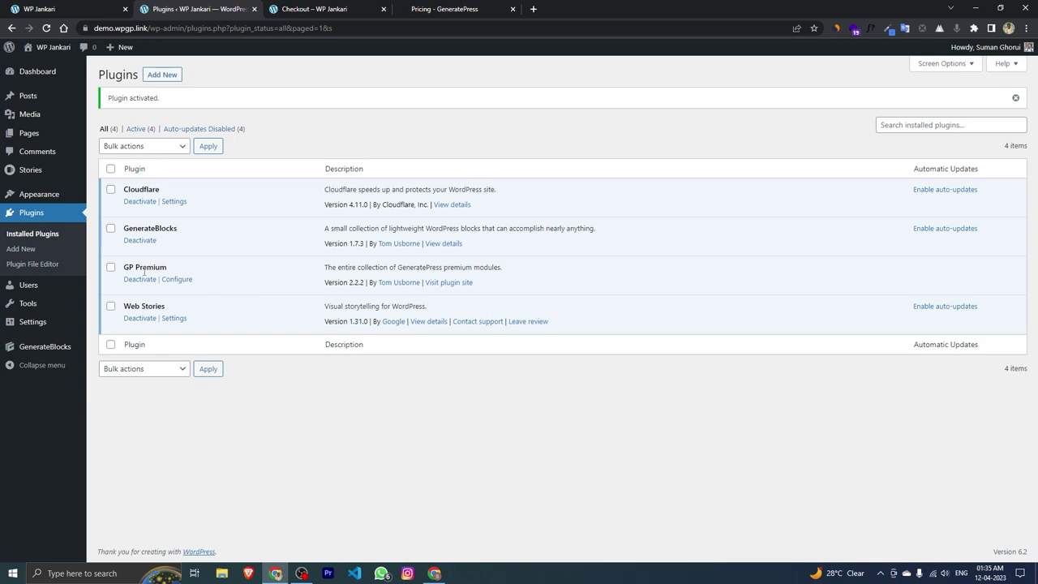
Open the GP Premium configuration, paste the licence key and save it to activate premium updates
left_click(180, 282)
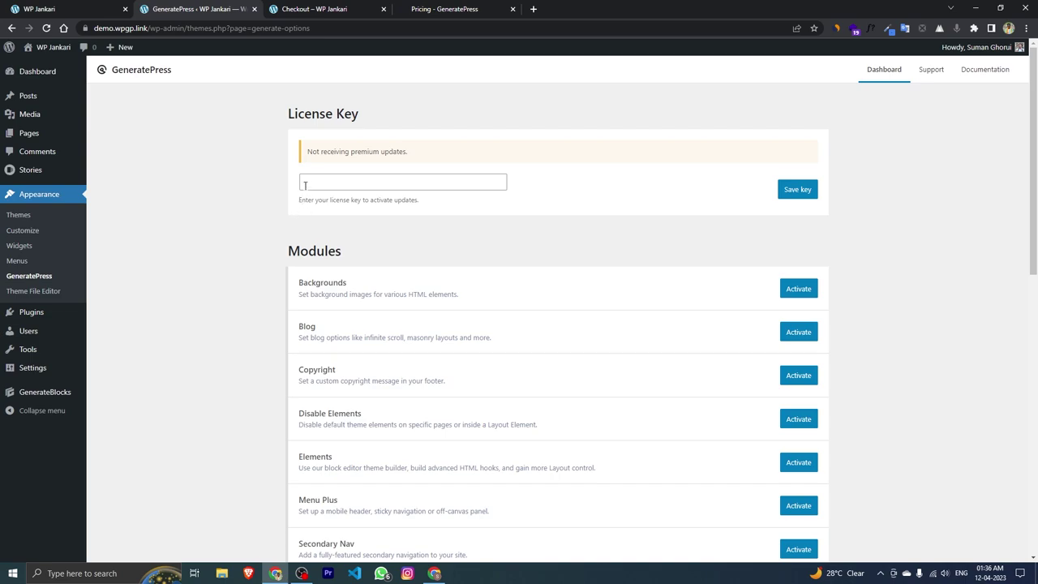
left_click(308, 185)
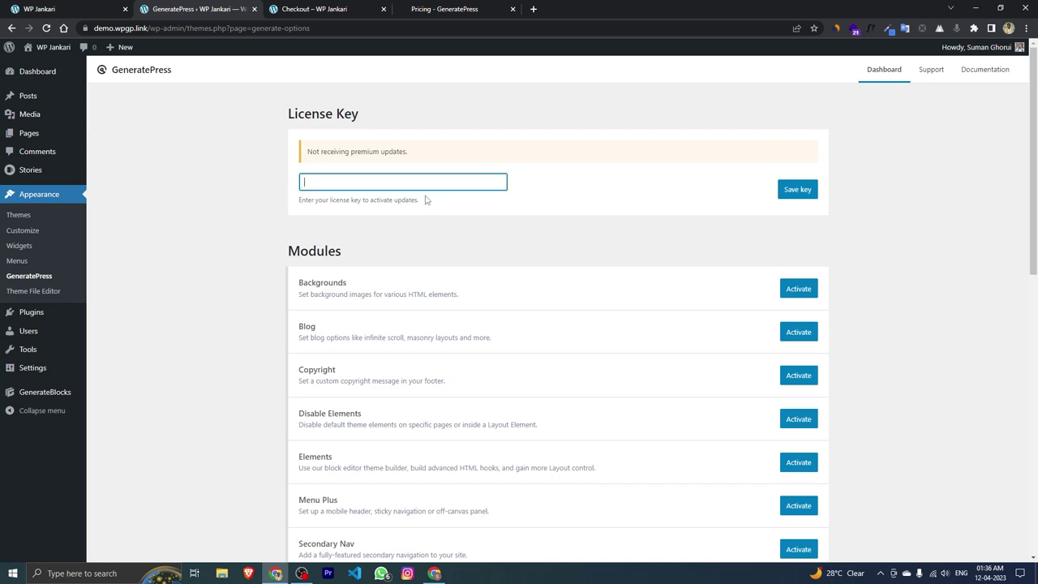
key("ctrl+v")
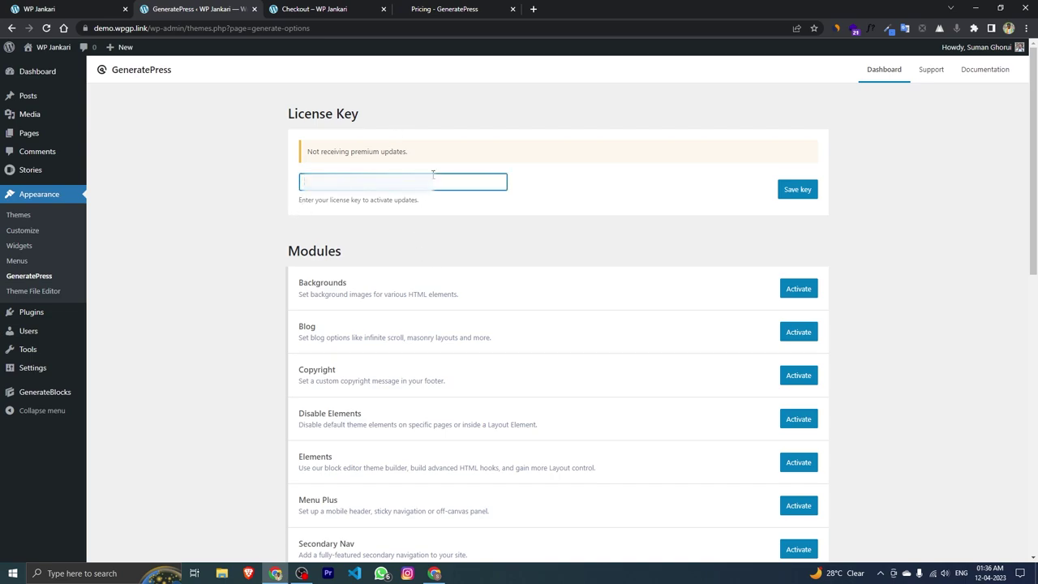
key("Return")
left_click(795, 195)
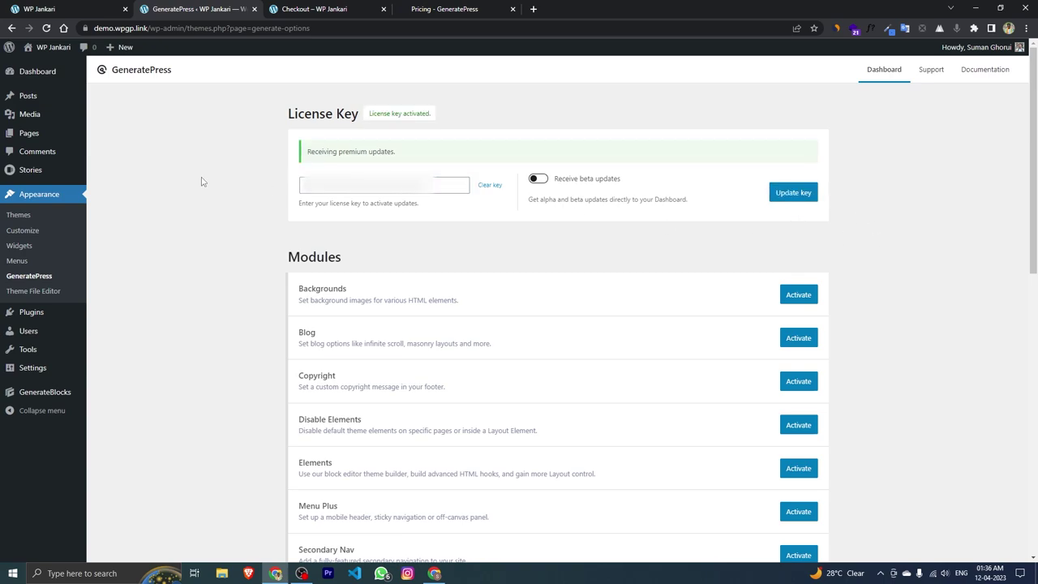
left_click(50, 32)
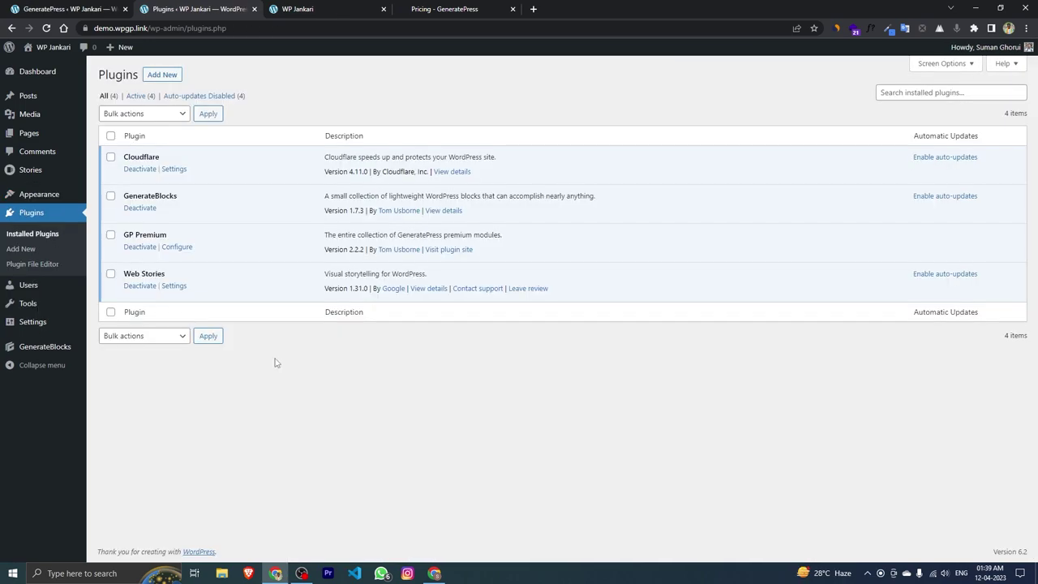
Open the GeneratePress settings page and activate the Blog module
mouse_move(36, 201)
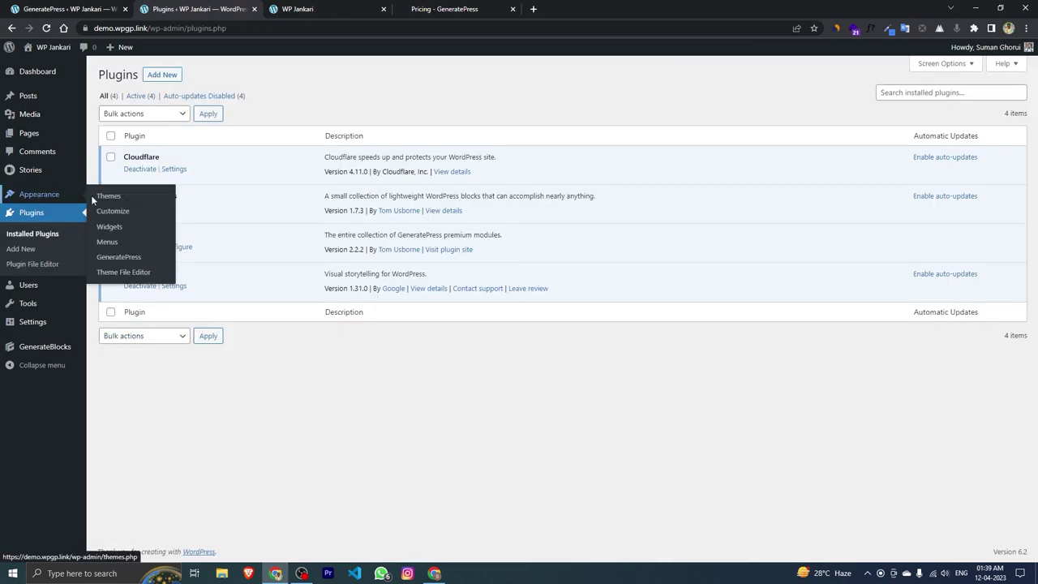
left_click(117, 258)
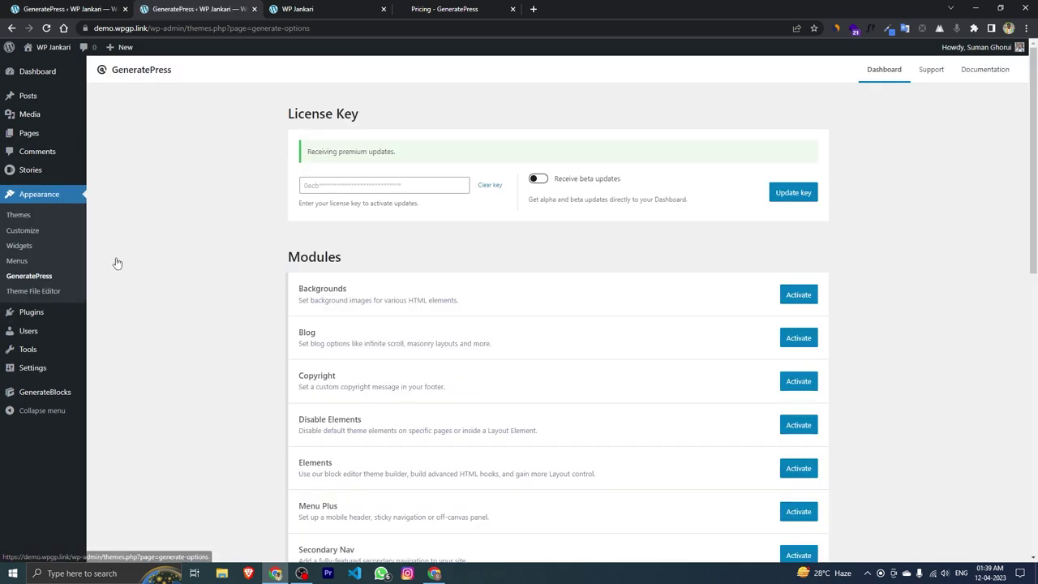
left_click_drag(286, 260, 384, 262)
left_click(384, 262)
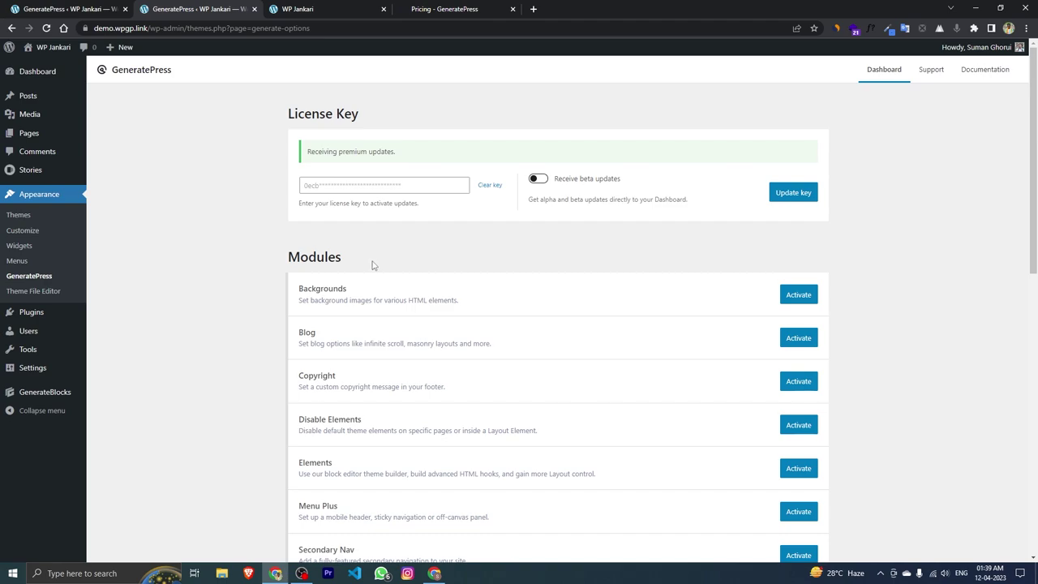
scroll(389, 271, "down", 1)
left_click(798, 284)
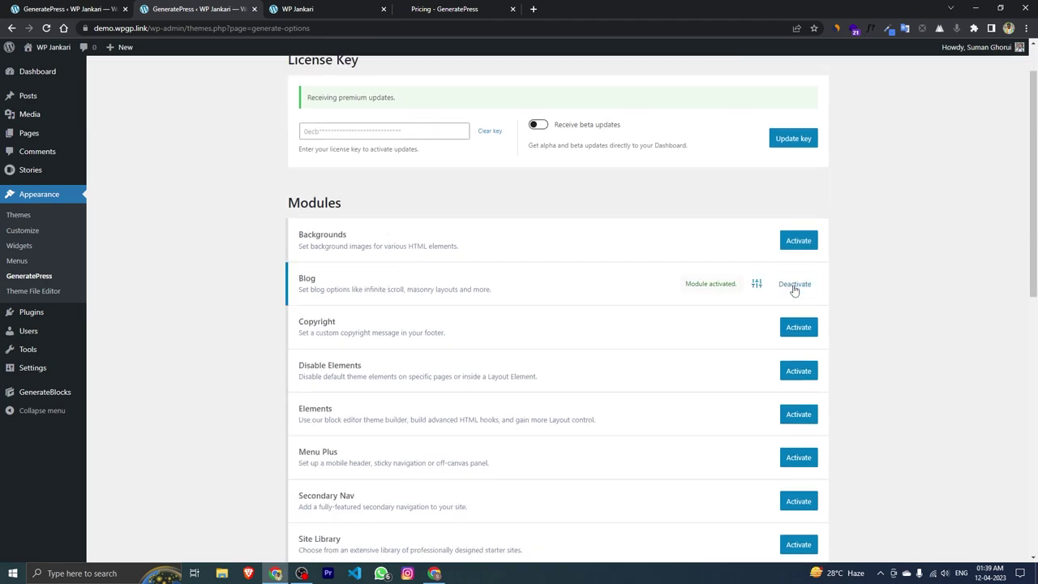
Activate the Elements, Menu Plus and Spacing modules of GeneratePress
scroll(669, 286, "down", 3)
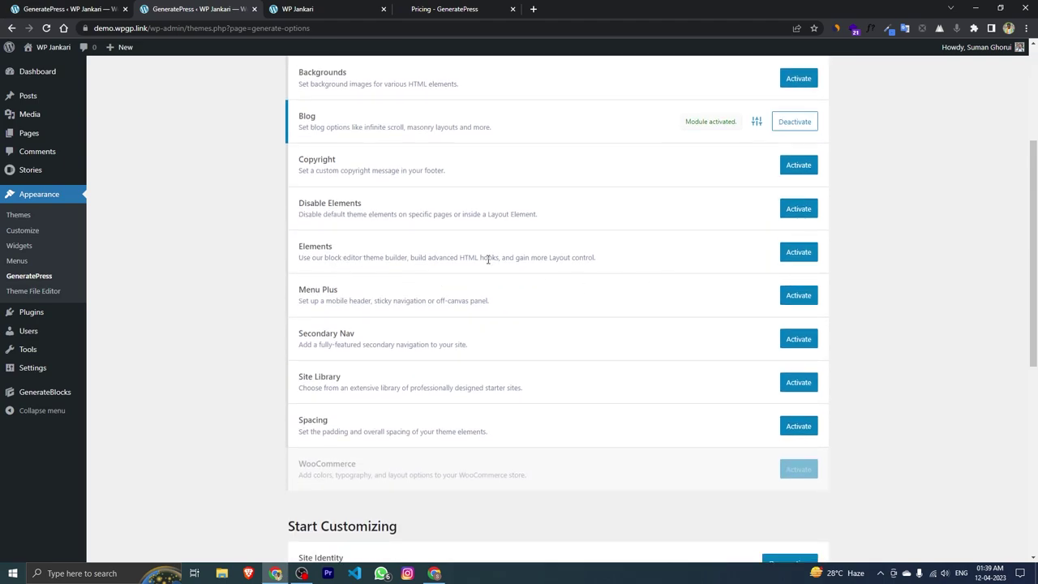
left_click(798, 253)
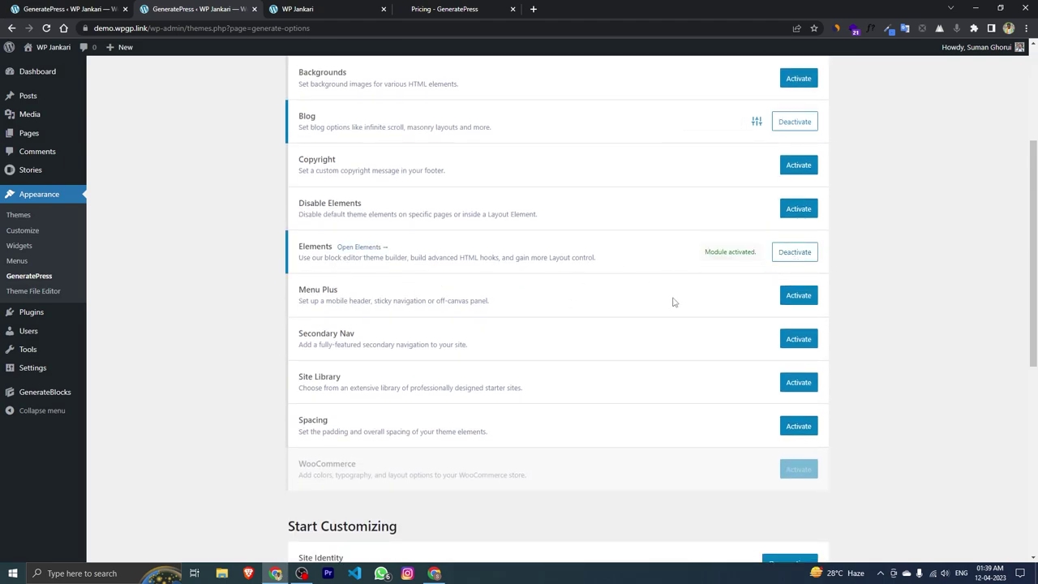
left_click(795, 296)
scroll(684, 301, "down", 2)
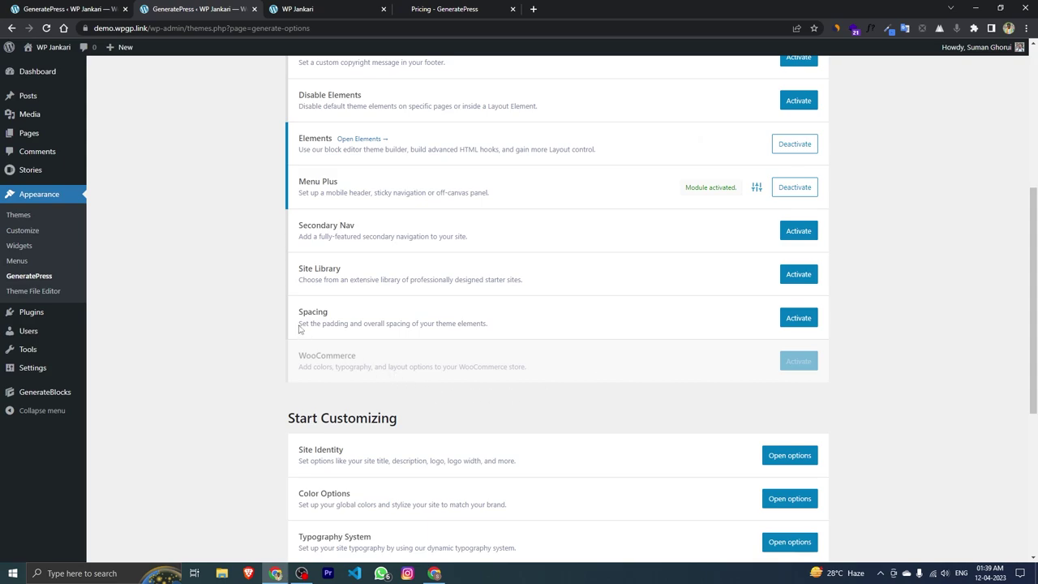
left_click_drag(297, 316, 329, 315)
left_click(798, 317)
scroll(575, 335, "up", 4)
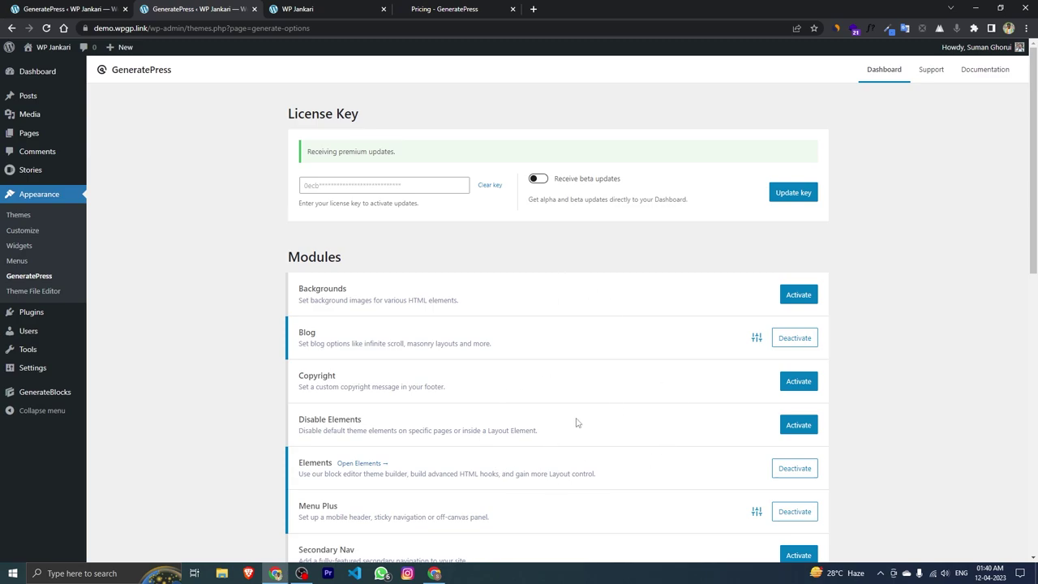
Create a new page from the pages list and title it "Home"
mouse_move(63, 139)
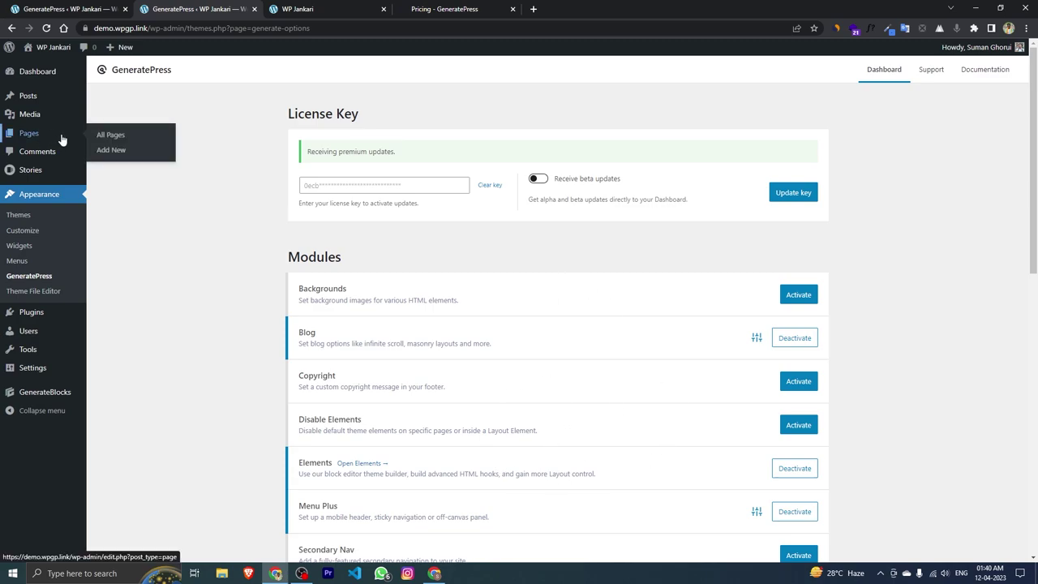
left_click(110, 135)
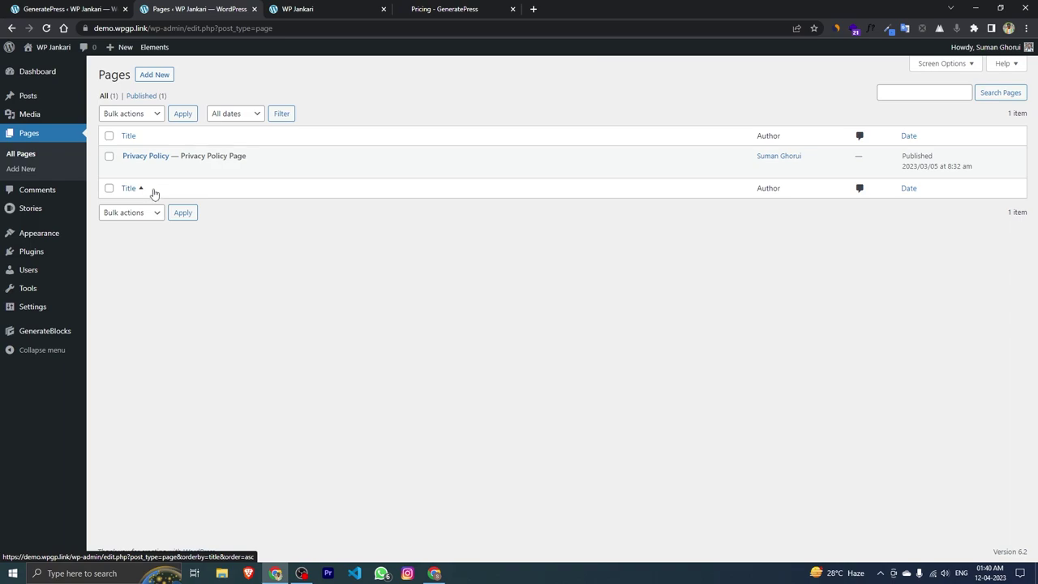
left_click(151, 77)
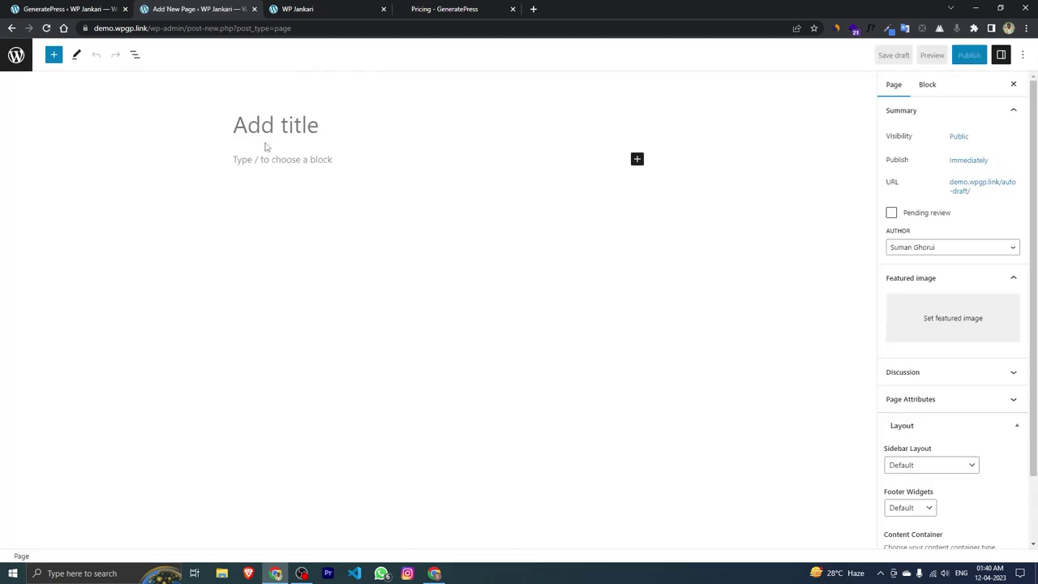
type("Home")
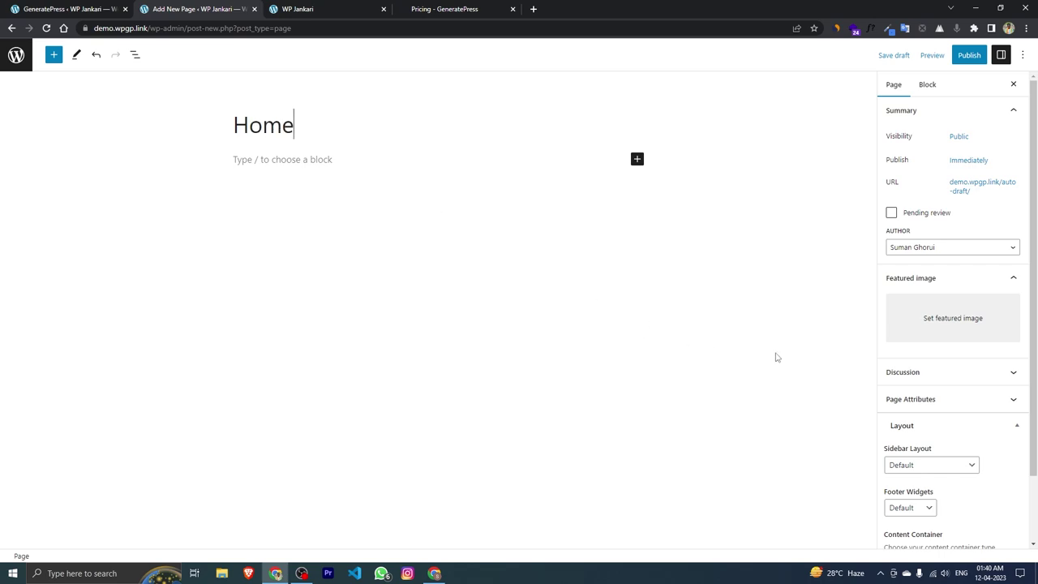
Leave the Home page's sidebar layout at Default and disable its content title
scroll(927, 331, "down", 2)
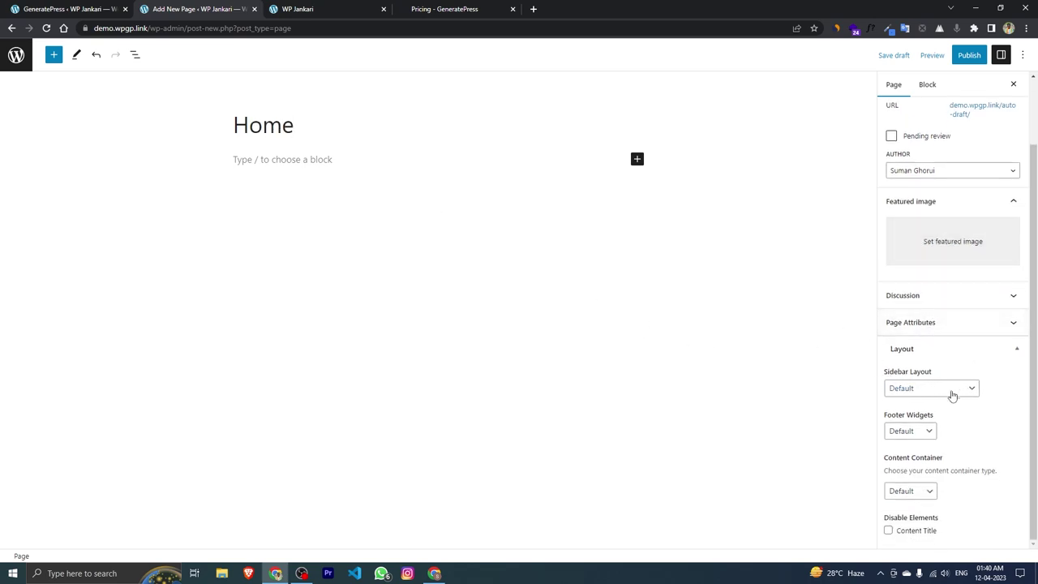
scroll(925, 400, "up", 2)
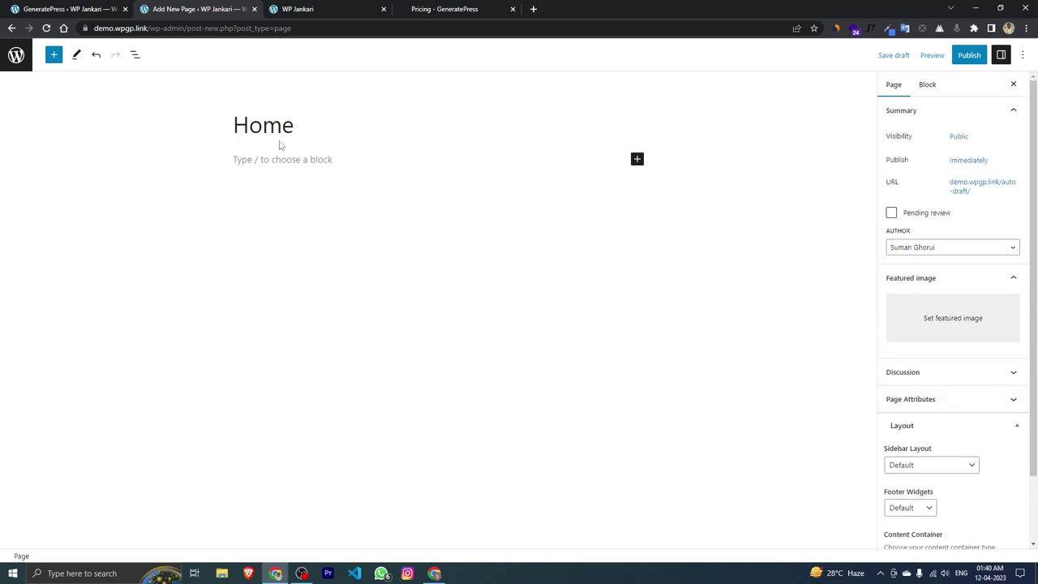
scroll(943, 473, "down", 1)
scroll(943, 473, "down", 2)
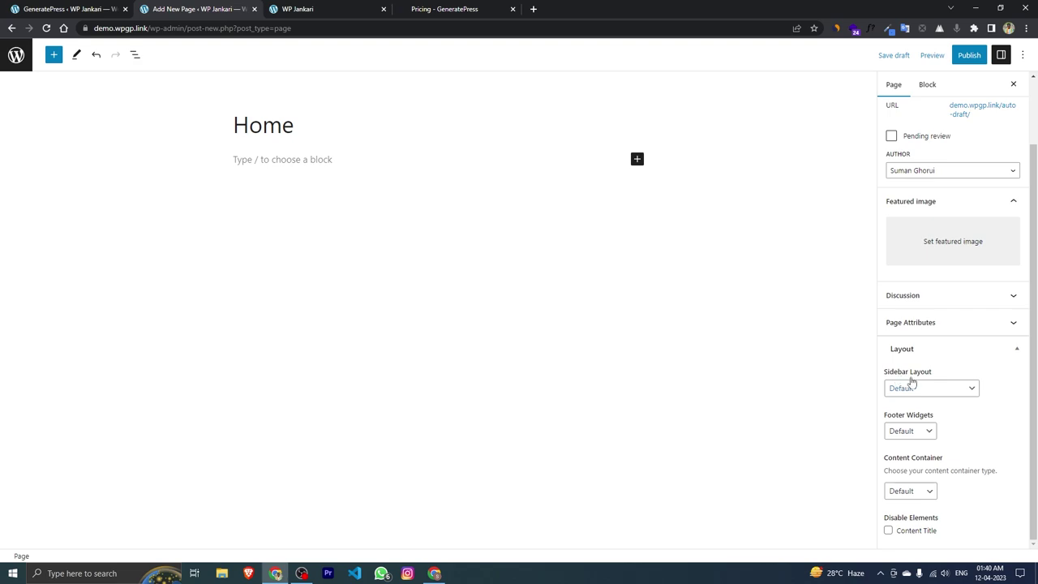
left_click(925, 388)
left_click(920, 402)
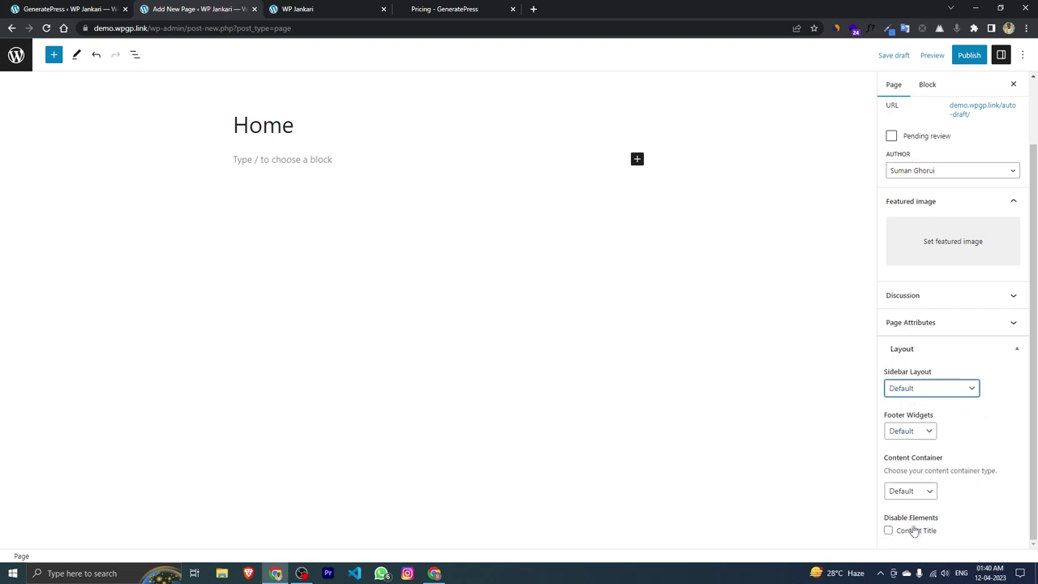
left_click(889, 536)
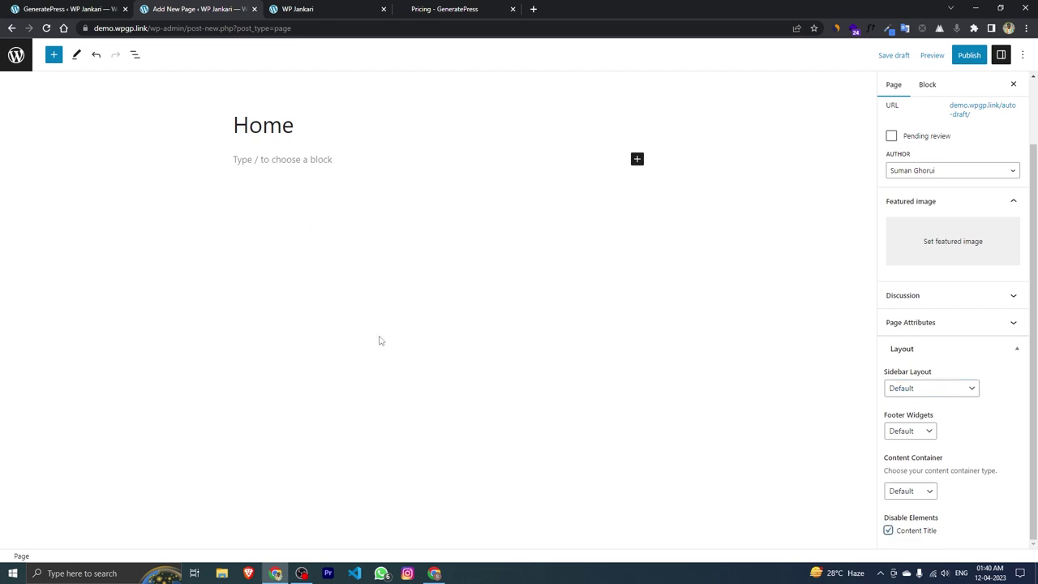
Publish the Home page and return to the list of pages
left_click(971, 55)
left_click(927, 56)
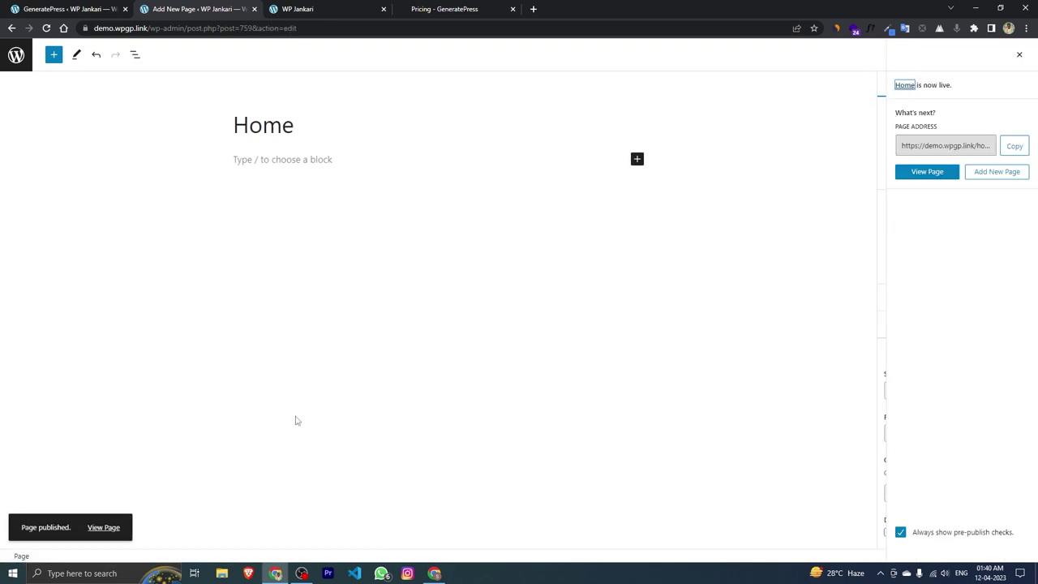
left_click(17, 55)
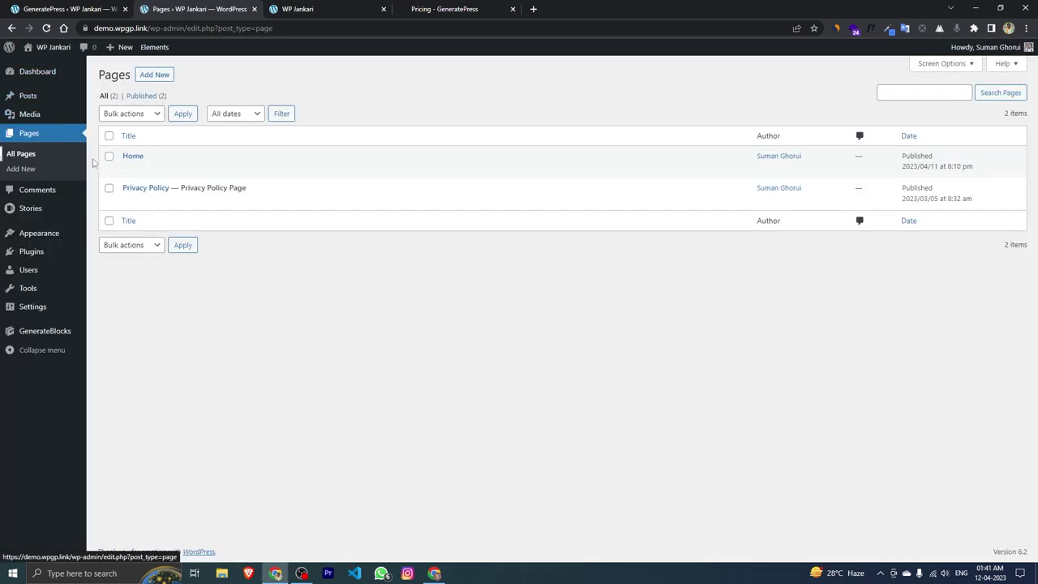
Create a new page titled "Blog", publish it and return to the list of pages
left_click(163, 76)
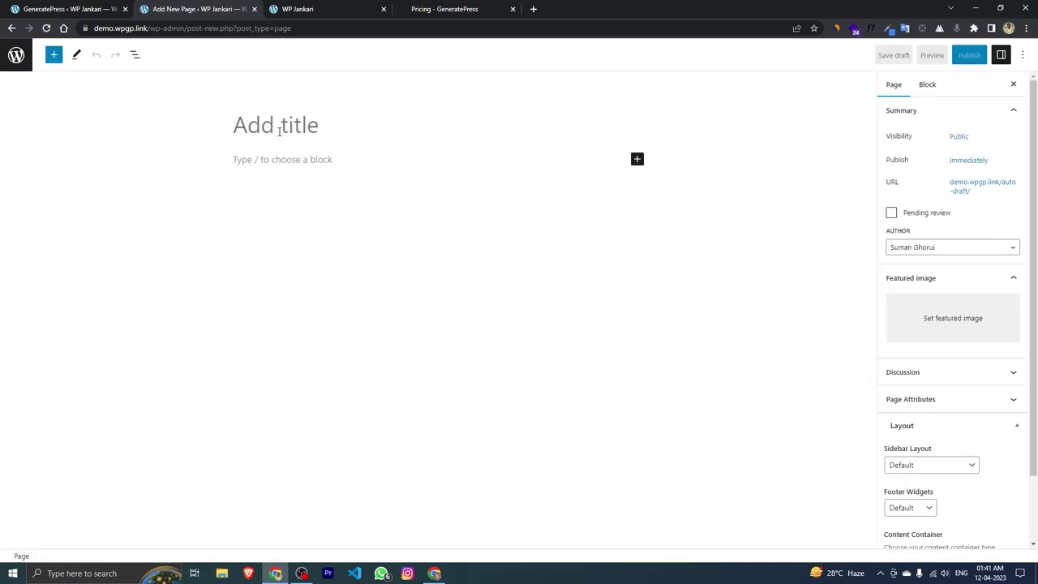
type("Blogg")
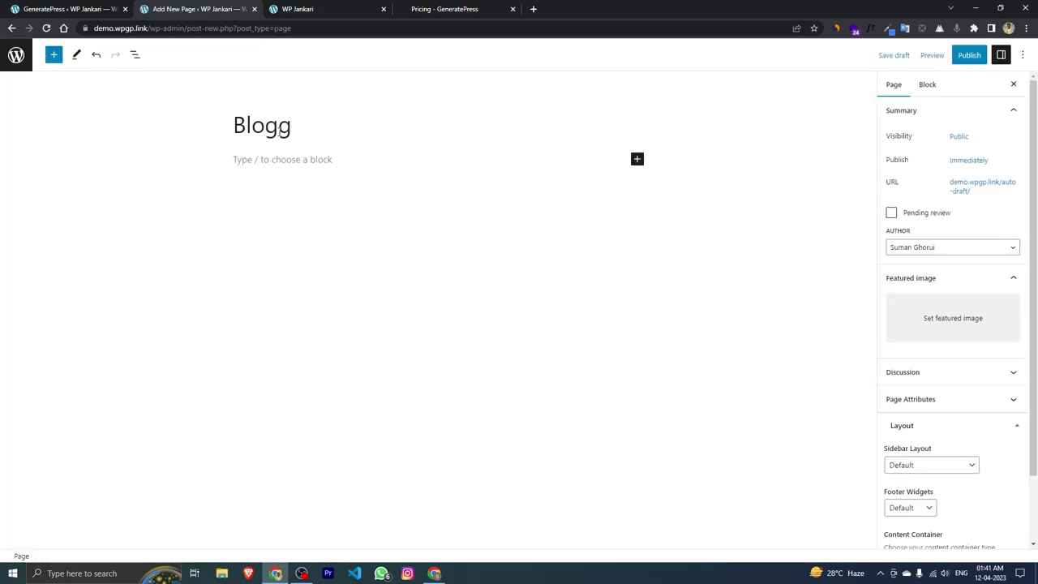
key("BackSpace")
left_click(968, 54)
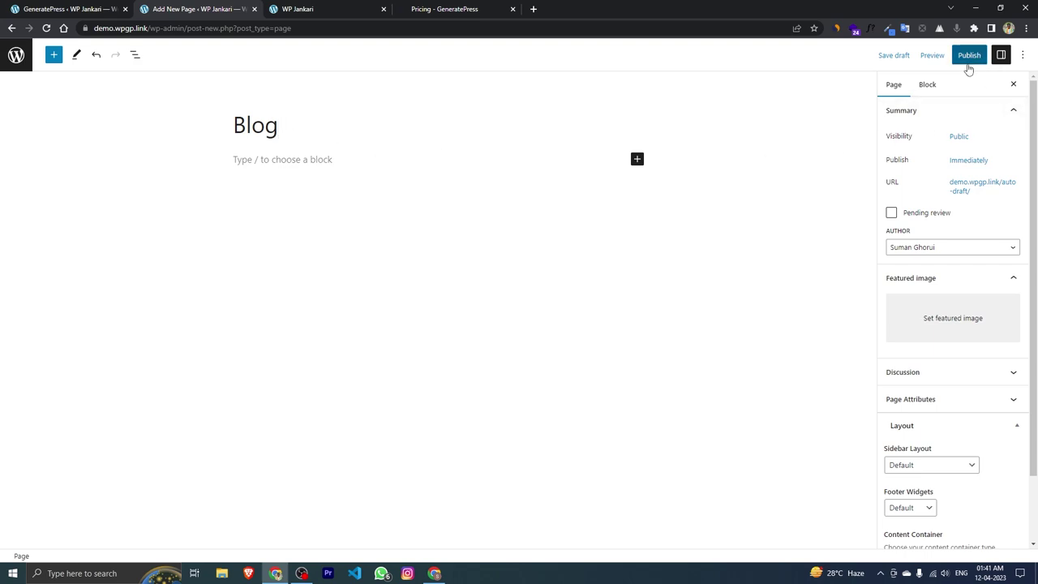
left_click(931, 57)
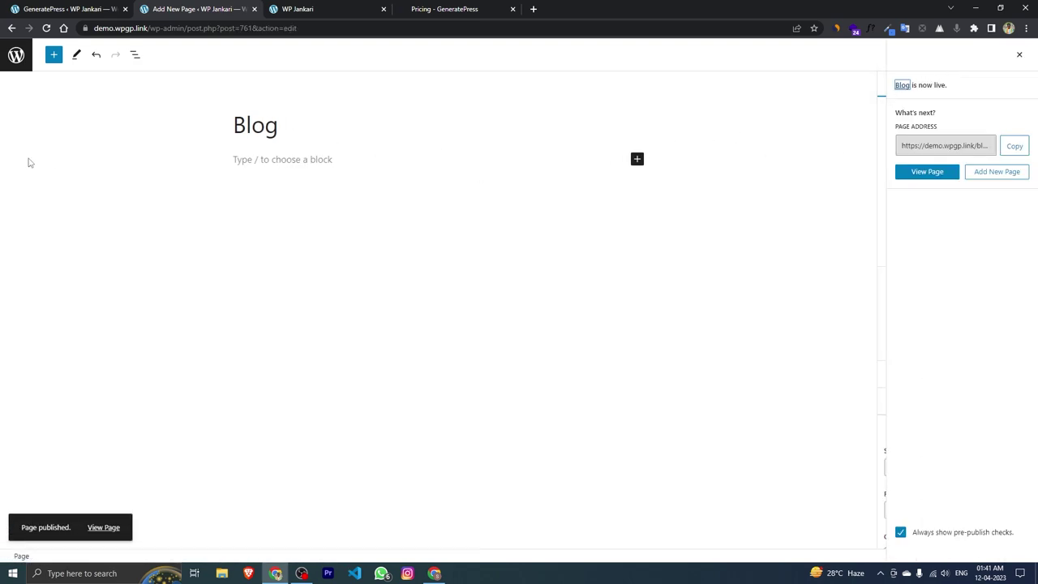
left_click(16, 59)
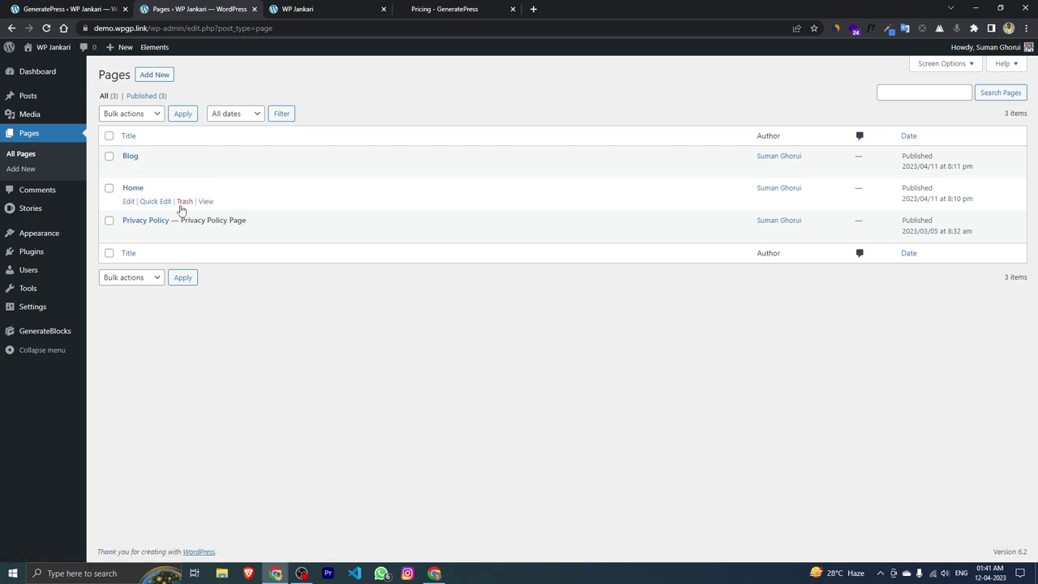
Add another new page titled "About Us" and publish it
left_click(153, 76)
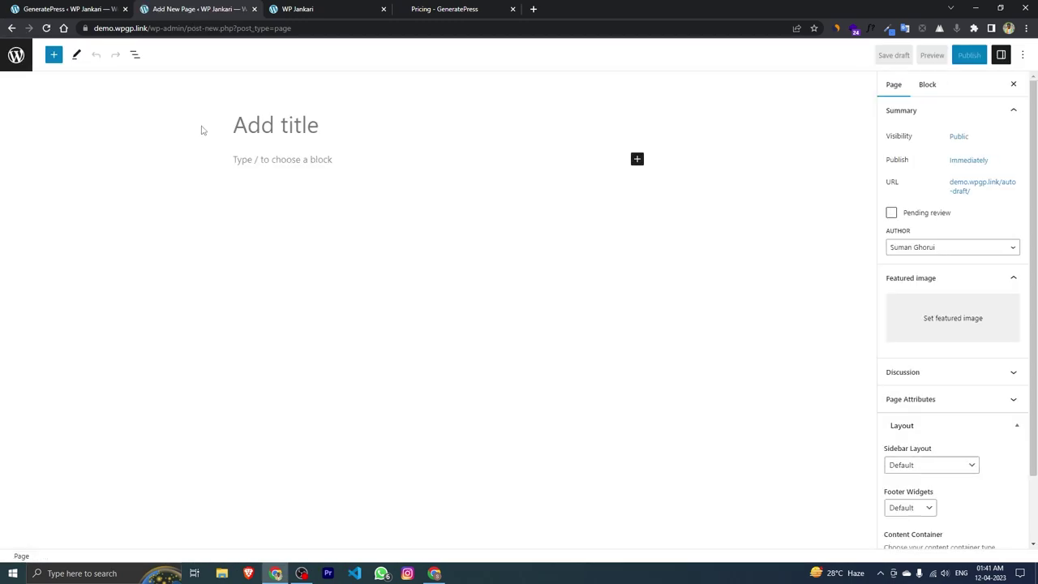
type("Abou")
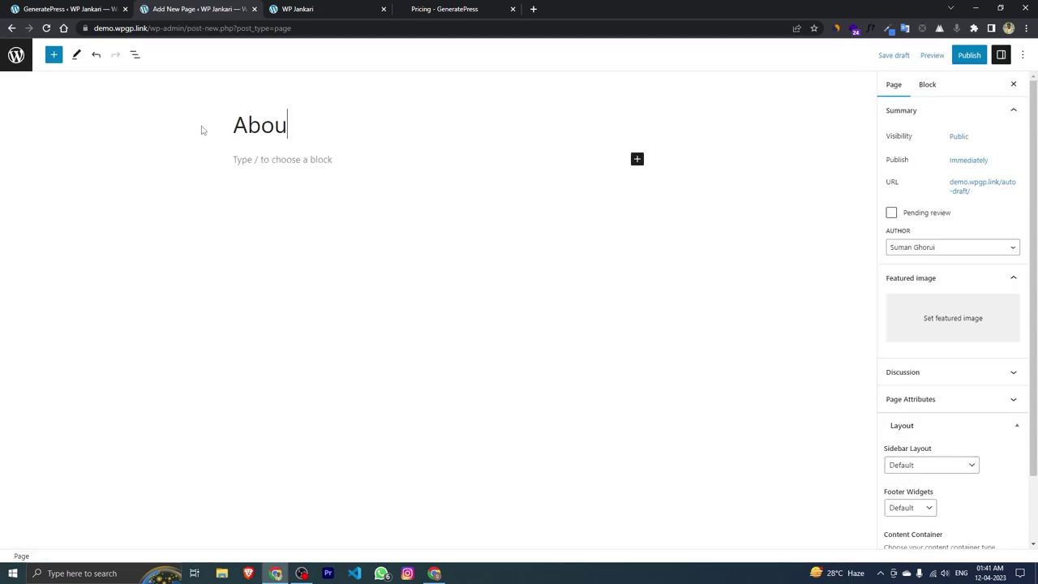
type("t Us")
left_click(976, 54)
left_click(930, 53)
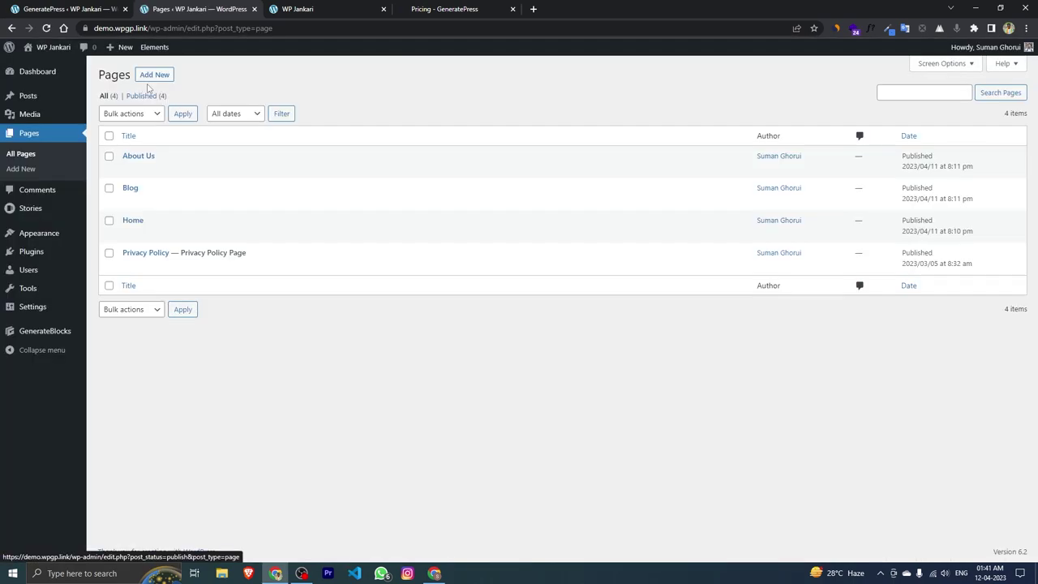
Add another new page titled "Contact Us" and publish it
left_click(153, 75)
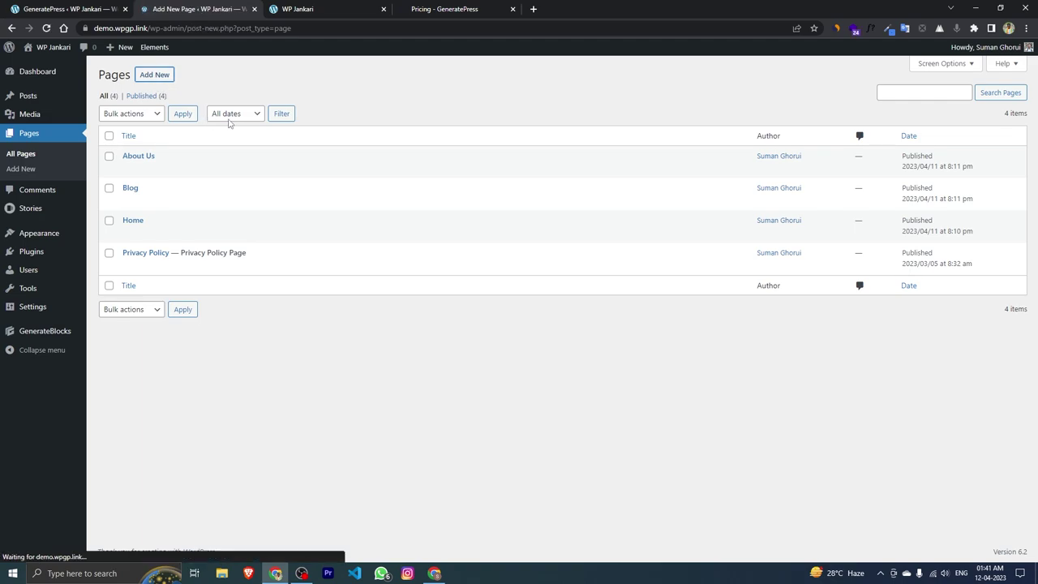
type("Contact Us")
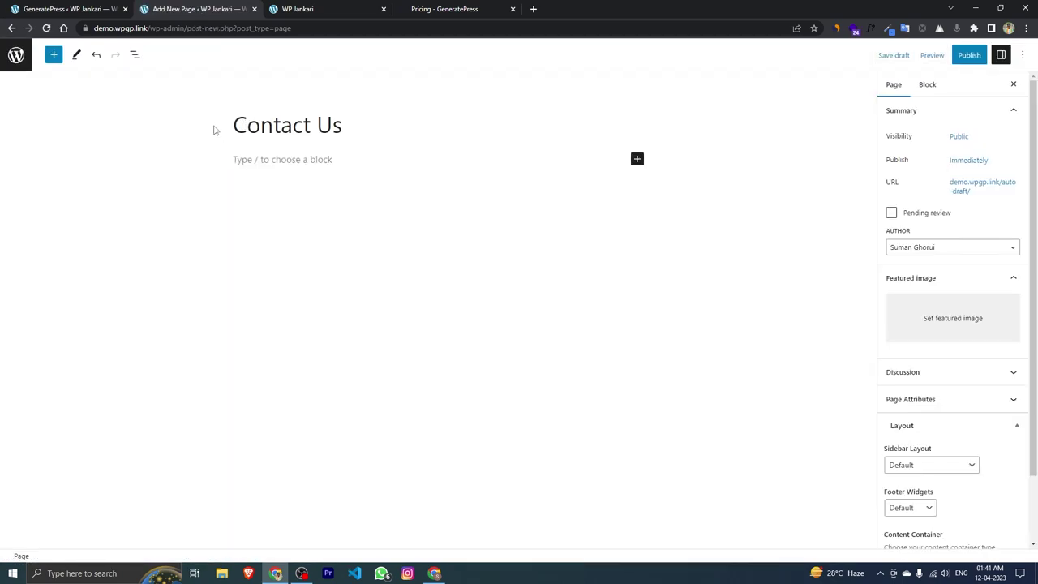
left_click_drag(235, 124, 332, 125)
left_click(966, 55)
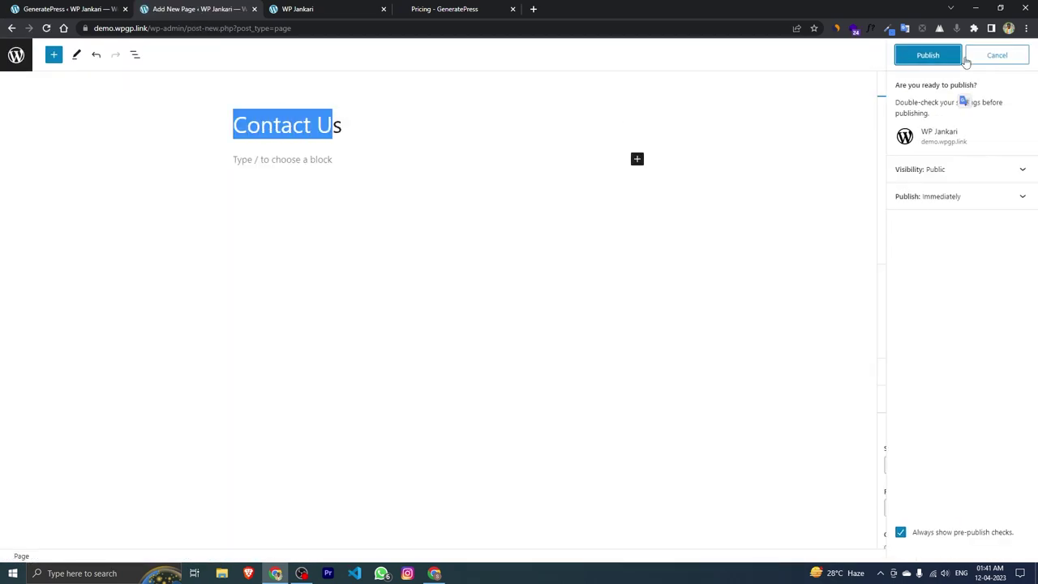
left_click(951, 60)
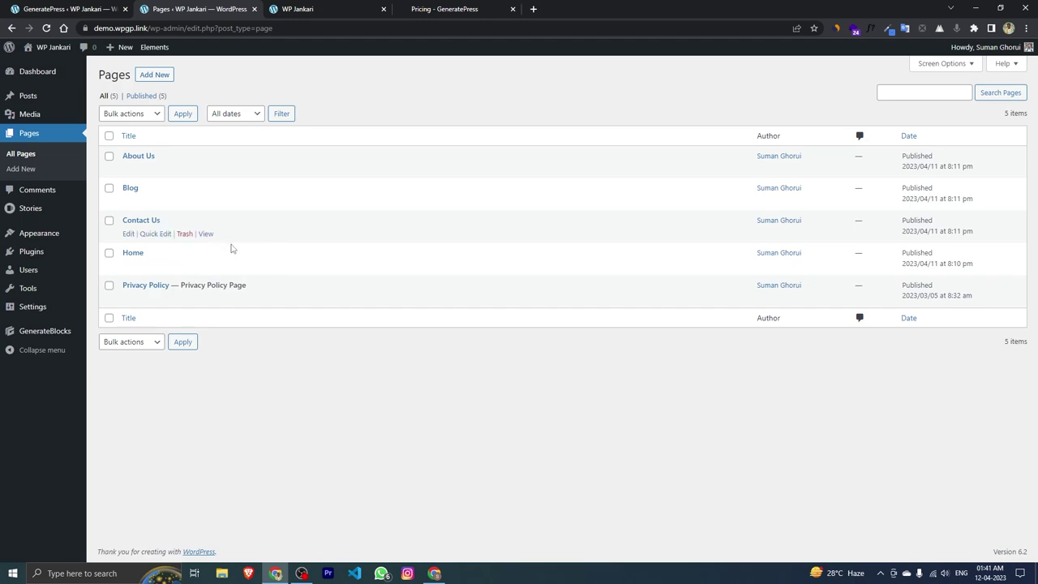
In the Reading settings, use a static page with Home as homepage and Blog as posts page, and save
mouse_move(29, 314)
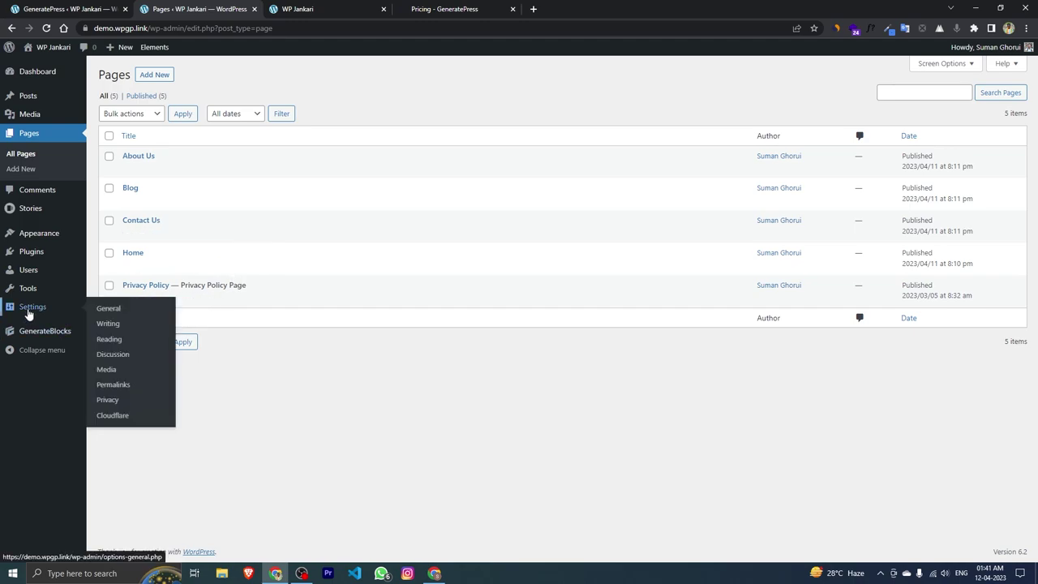
left_click(110, 340)
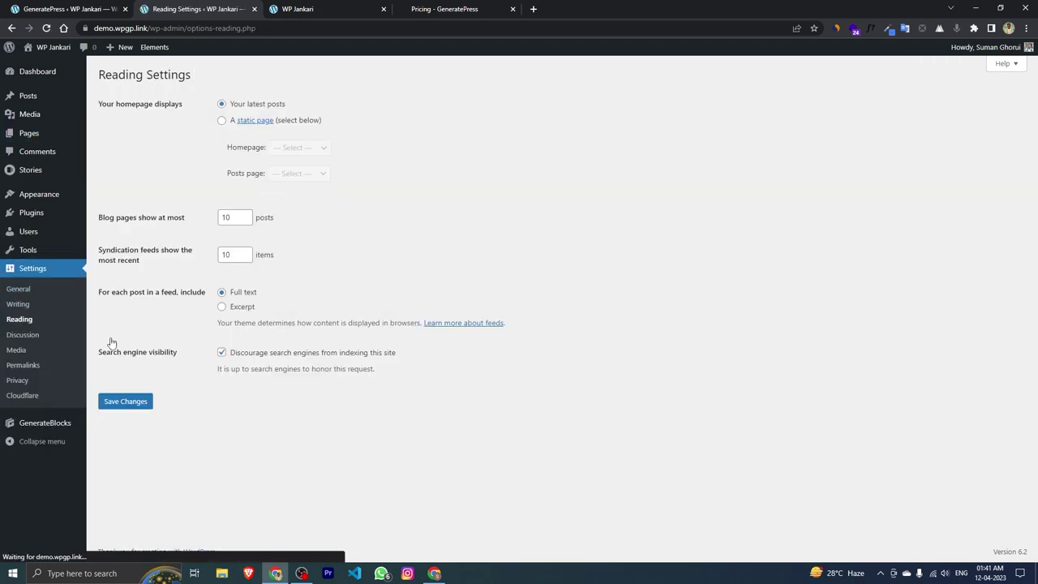
left_click(221, 122)
left_click(293, 150)
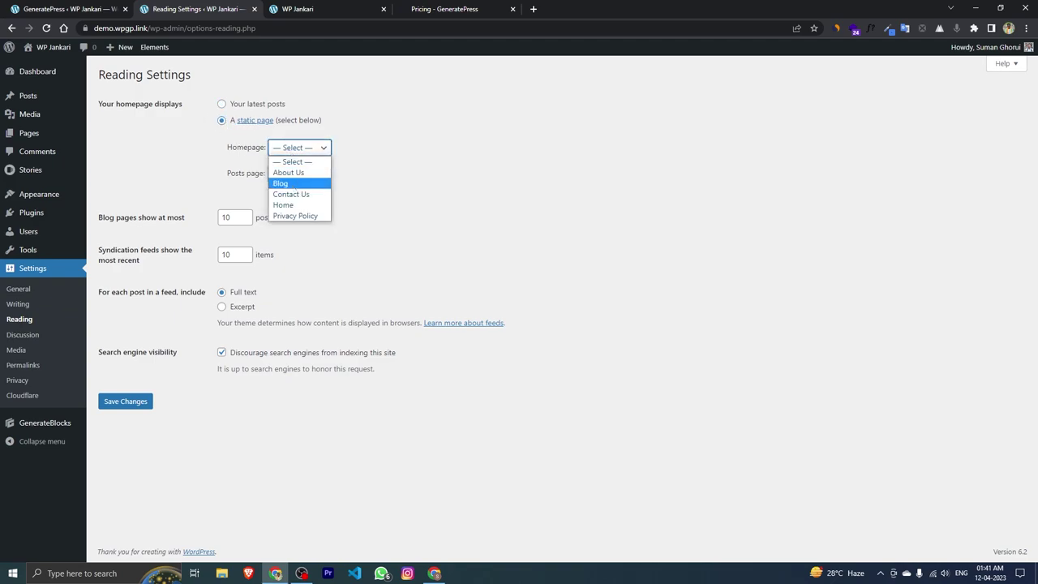
left_click(288, 205)
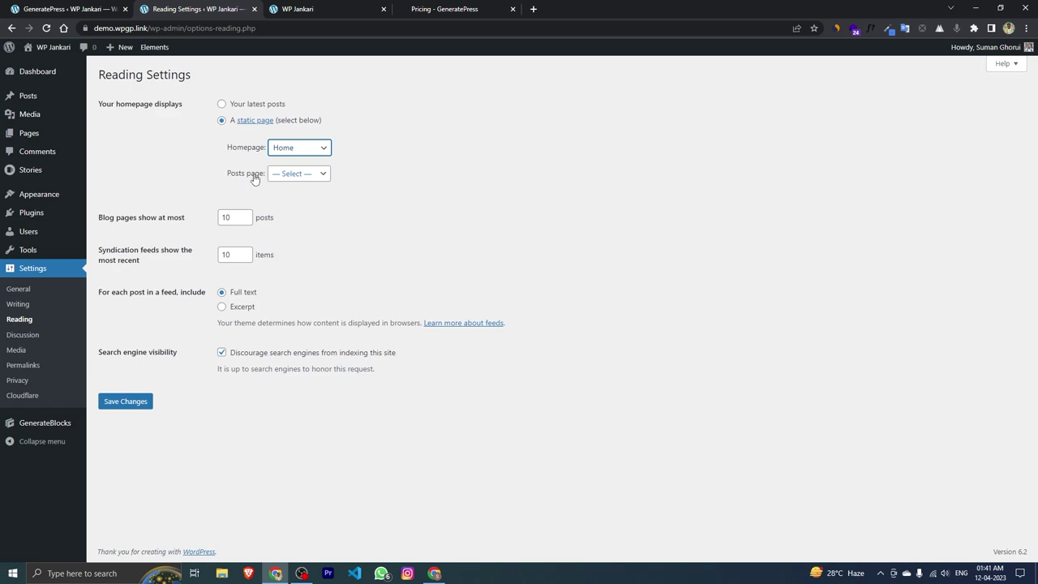
left_click(283, 173)
left_click(290, 212)
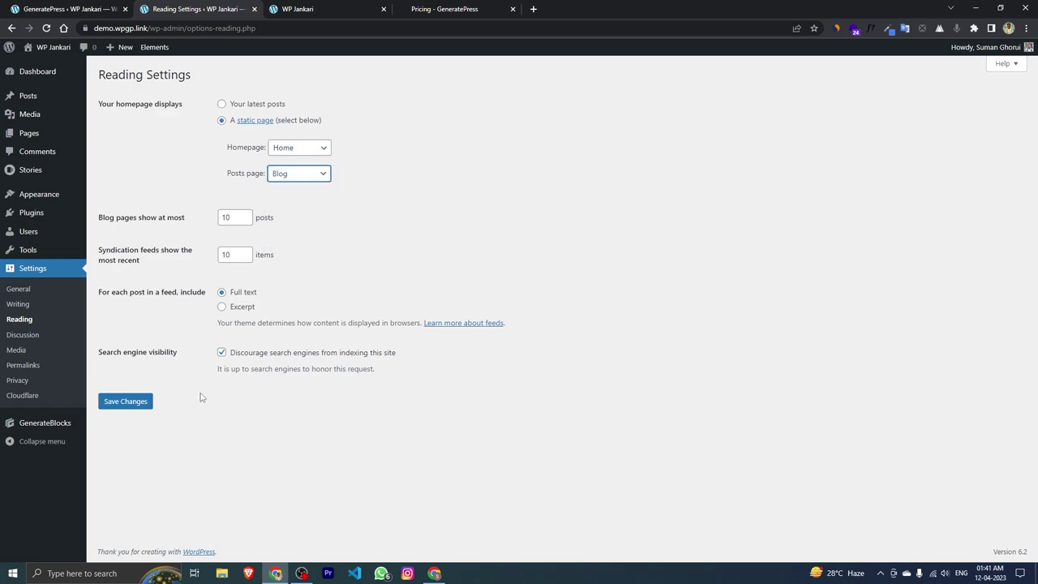
left_click(127, 403)
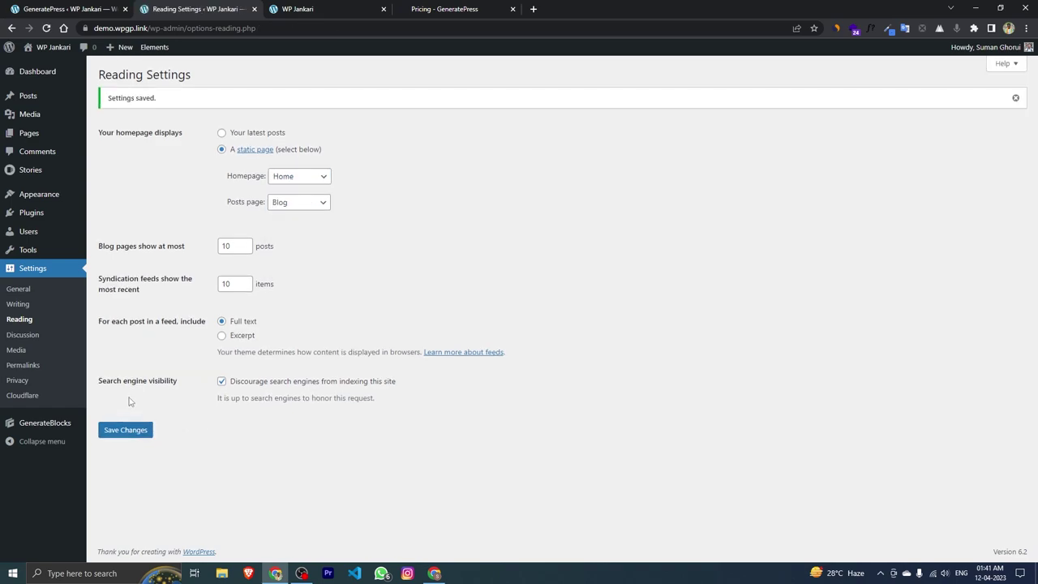
Visit the live site and check its Blog page and homepage
mouse_move(43, 50)
left_click(40, 68)
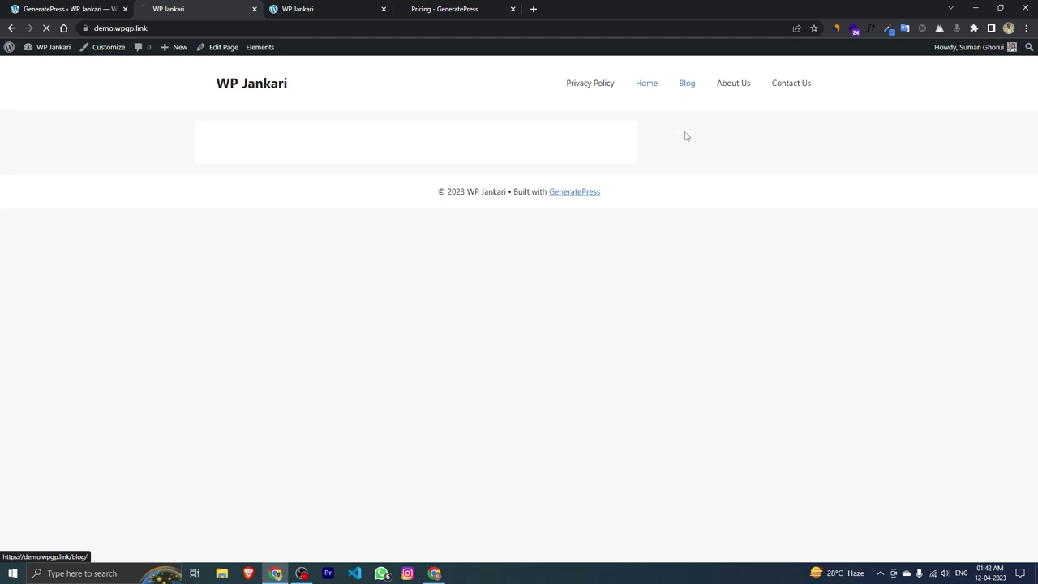
left_click(686, 93)
left_click(50, 54)
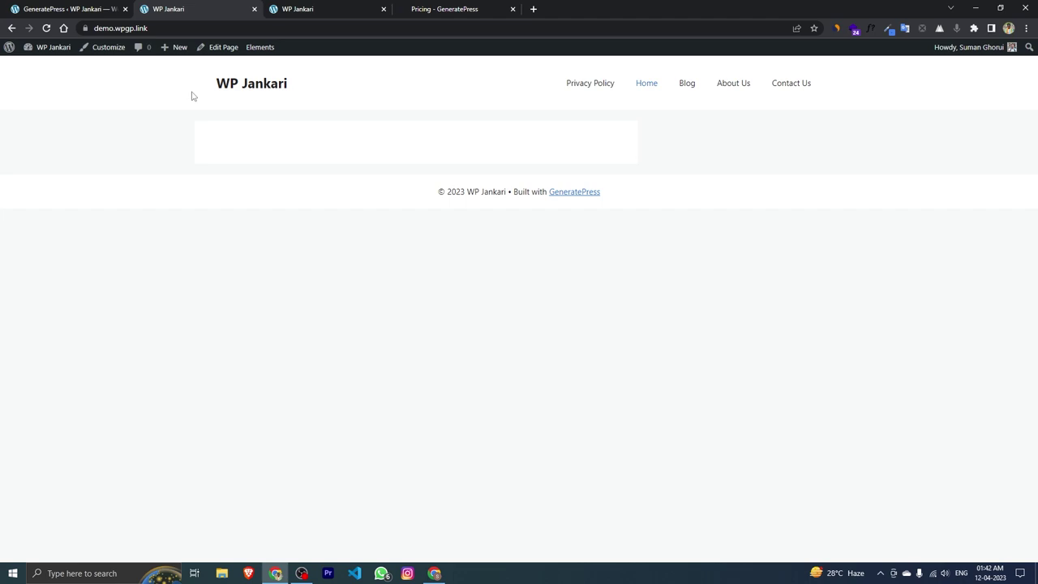
Browse the website templates on dash.wpjankari.com and view the live preview of the All in one Mobile Responsiv Blog & News Website
left_click(354, 6)
scroll(684, 243, "down", 3)
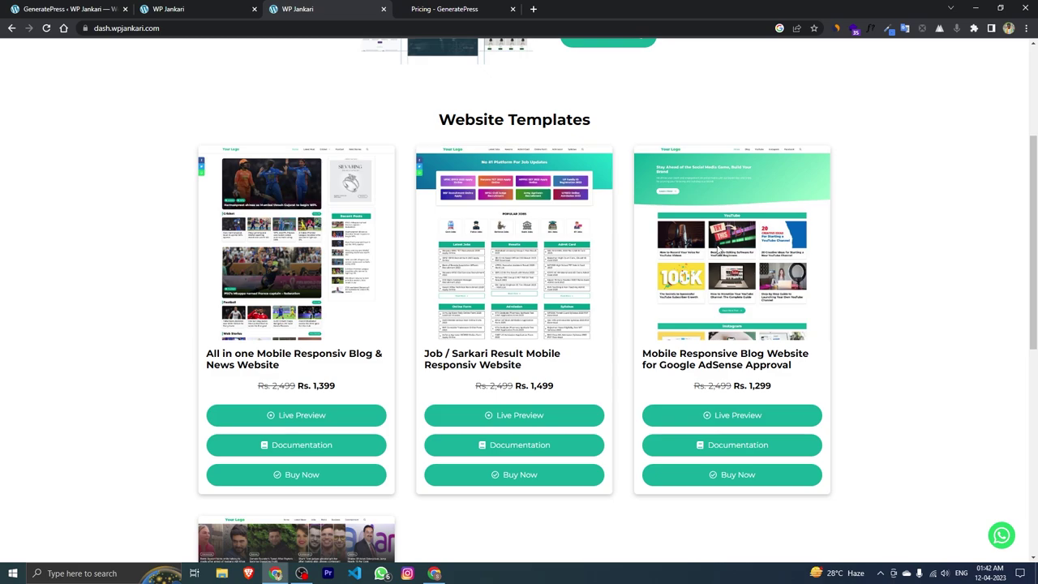
scroll(680, 256, "up", 3)
left_click(590, 54)
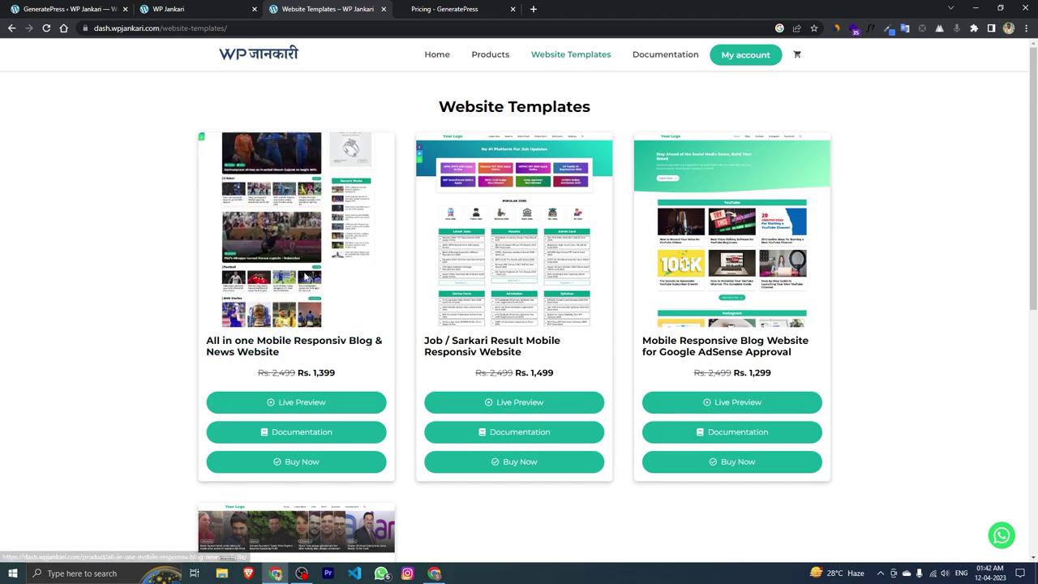
left_click(299, 400)
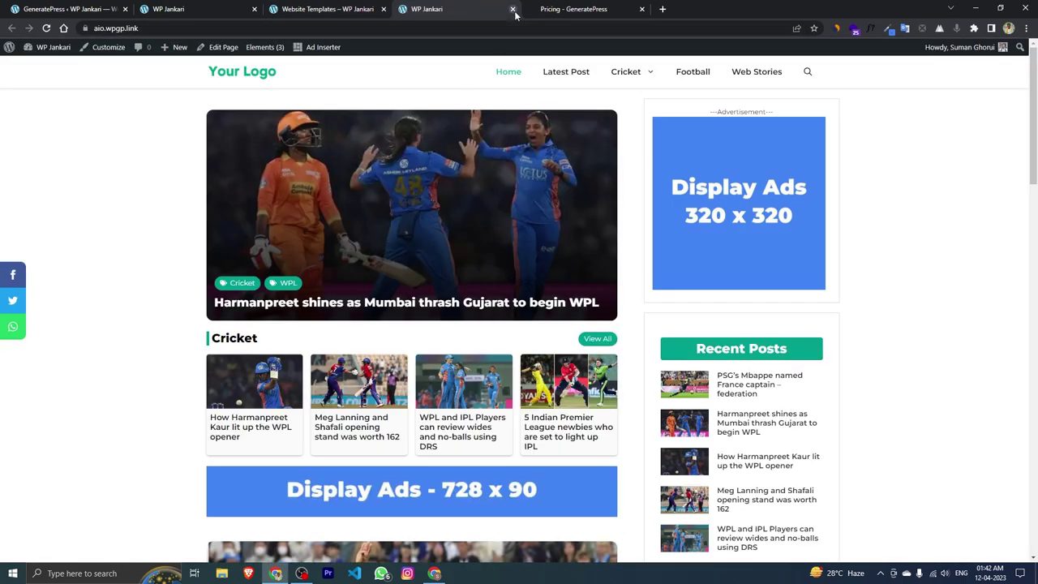
left_click(513, 9)
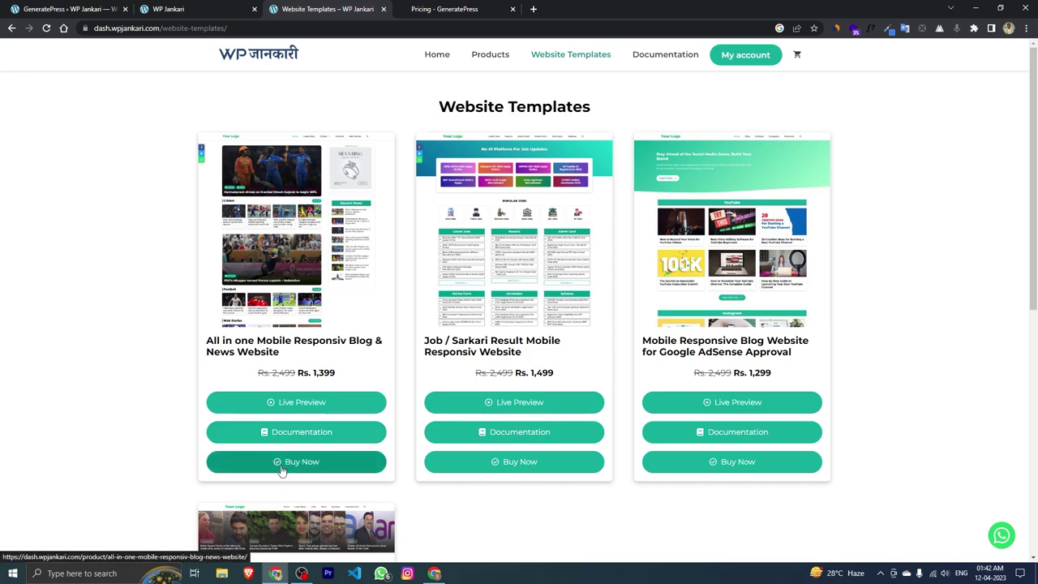
Add the All in one Mobile Responsiv Blog & News Website template to the cart and proceed to its checkout
left_click(307, 467)
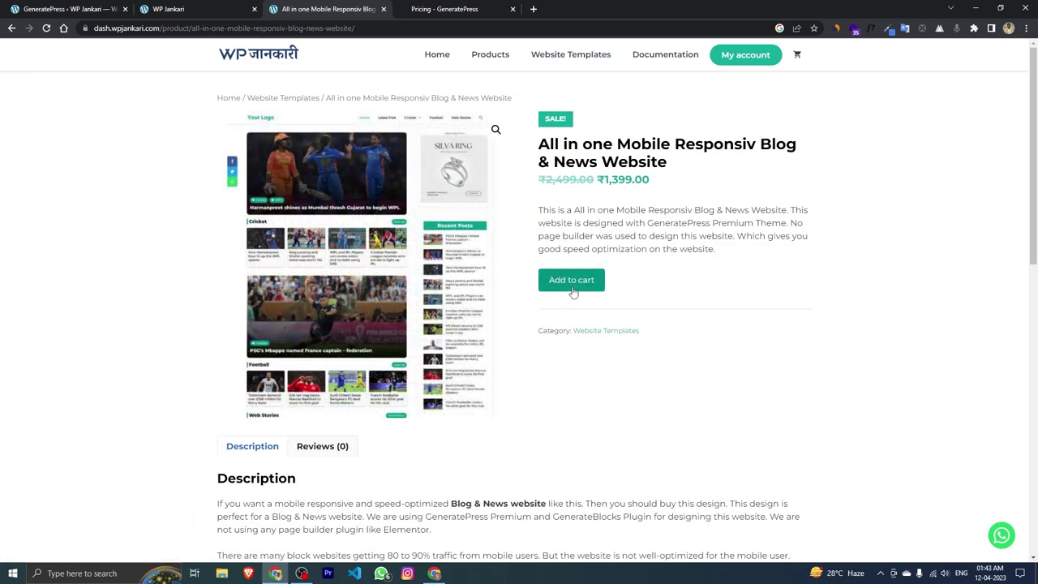
left_click(572, 288)
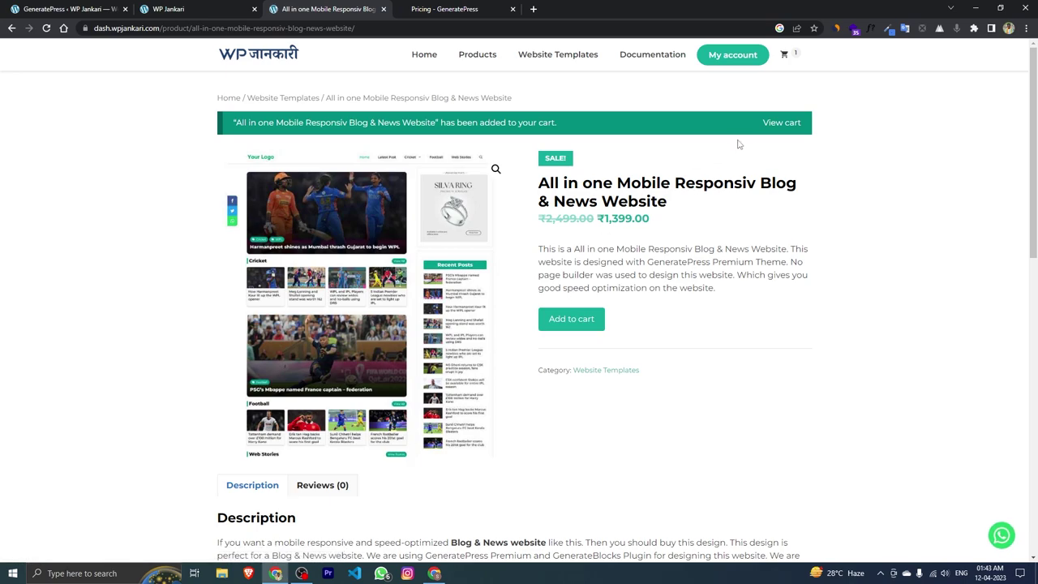
left_click(780, 128)
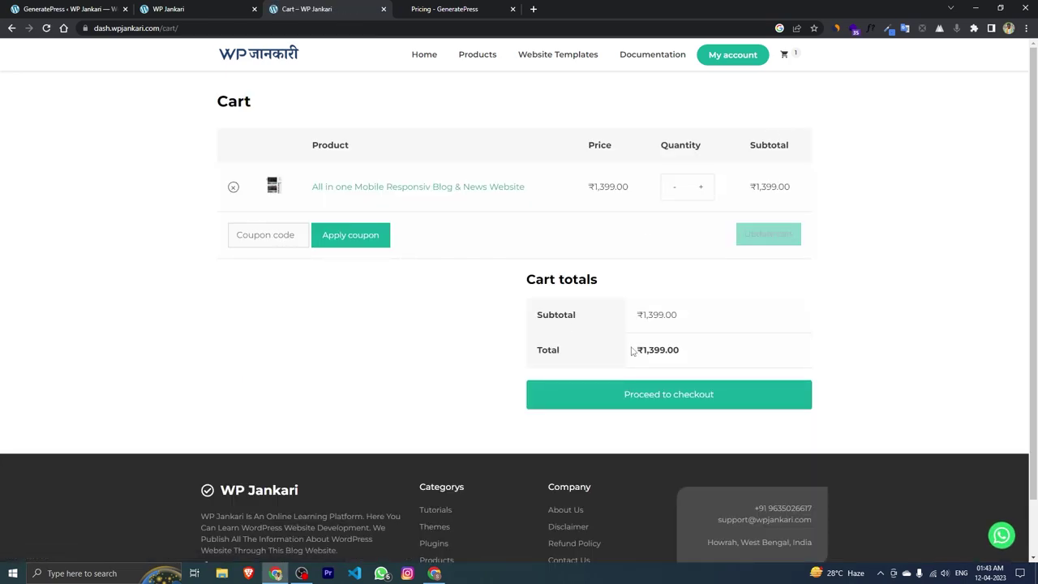
left_click(661, 395)
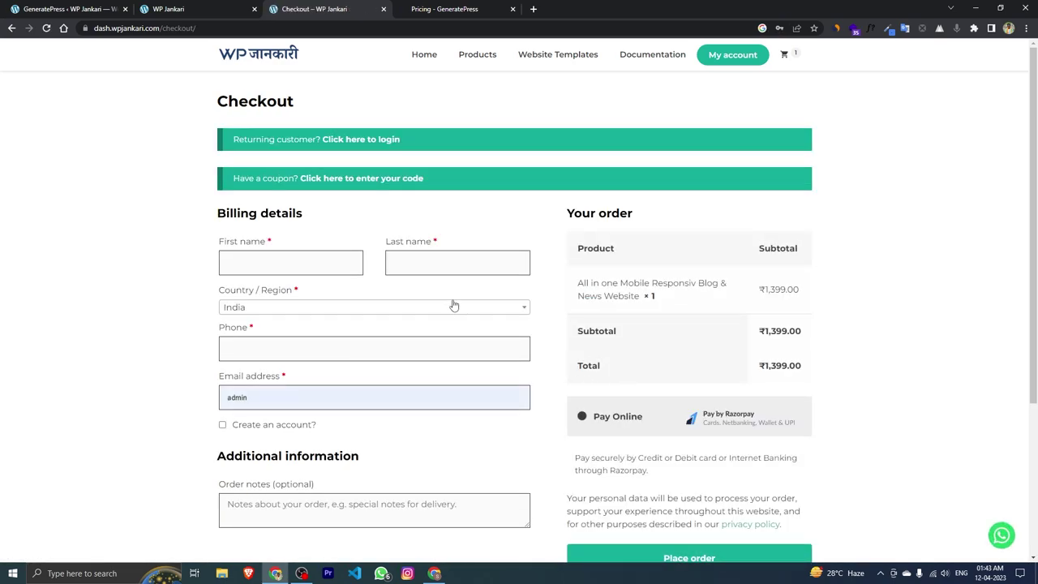
left_click_drag(765, 332, 804, 336)
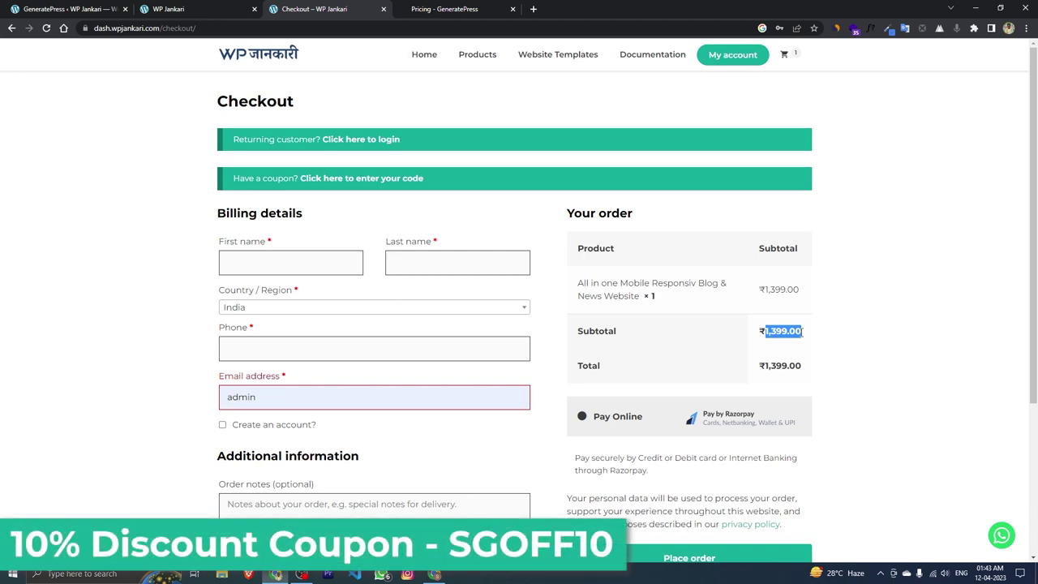
left_click(846, 362)
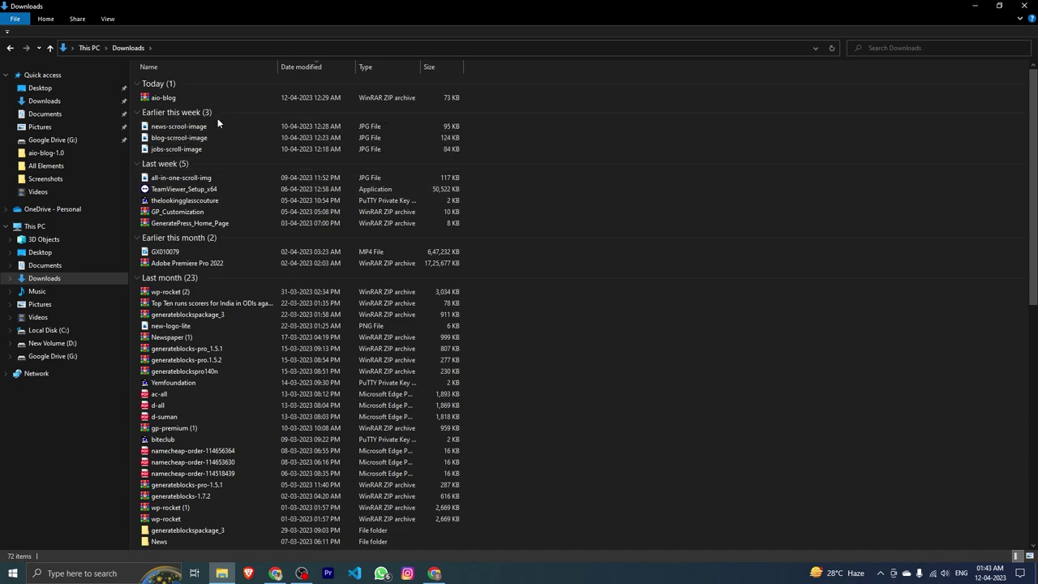
Extract the aio-blog archive in place within the Downloads folder
left_click(172, 98)
right_click(173, 98)
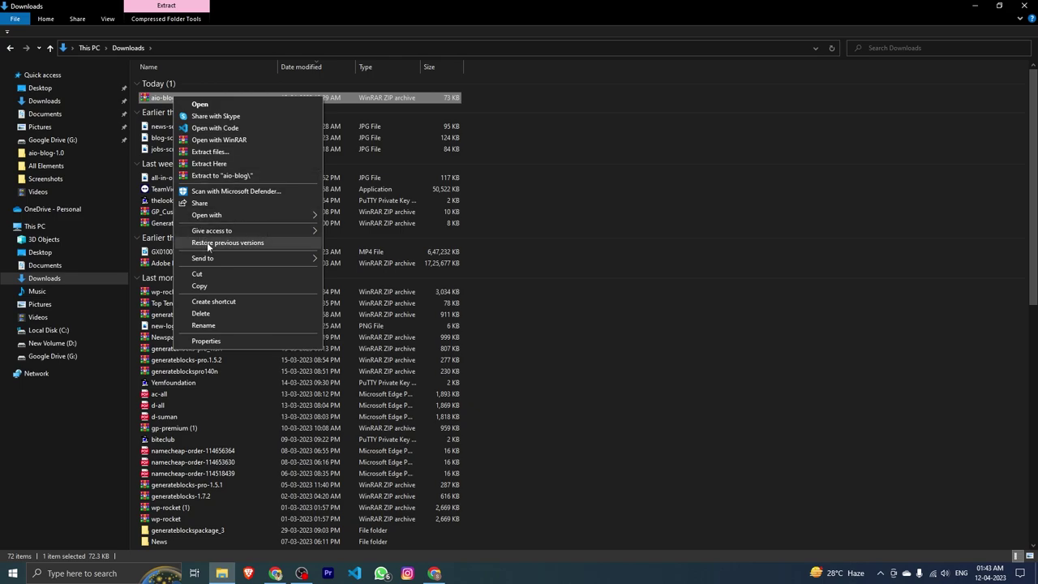
left_click(220, 166)
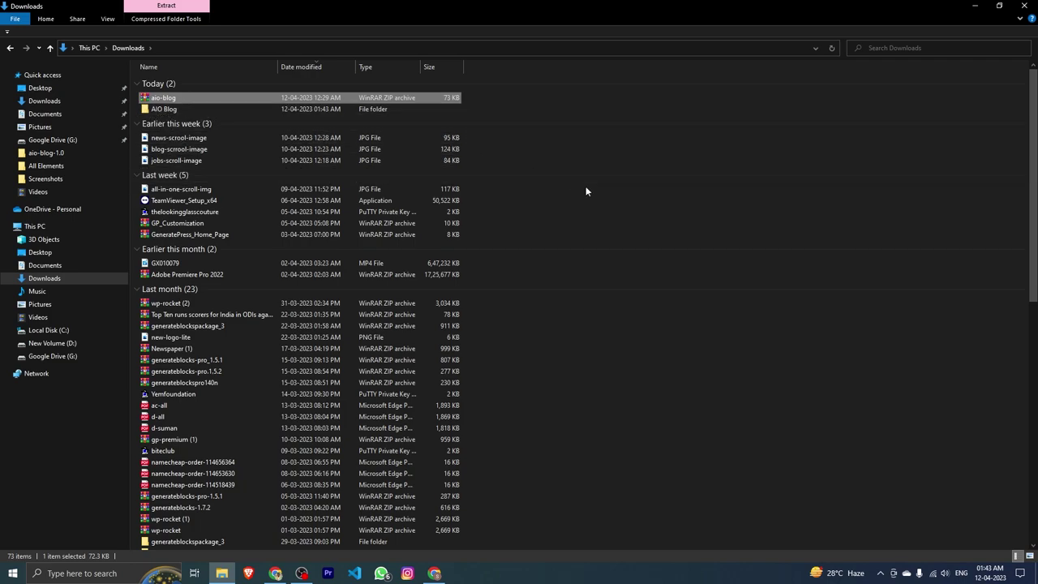
left_click(624, 210)
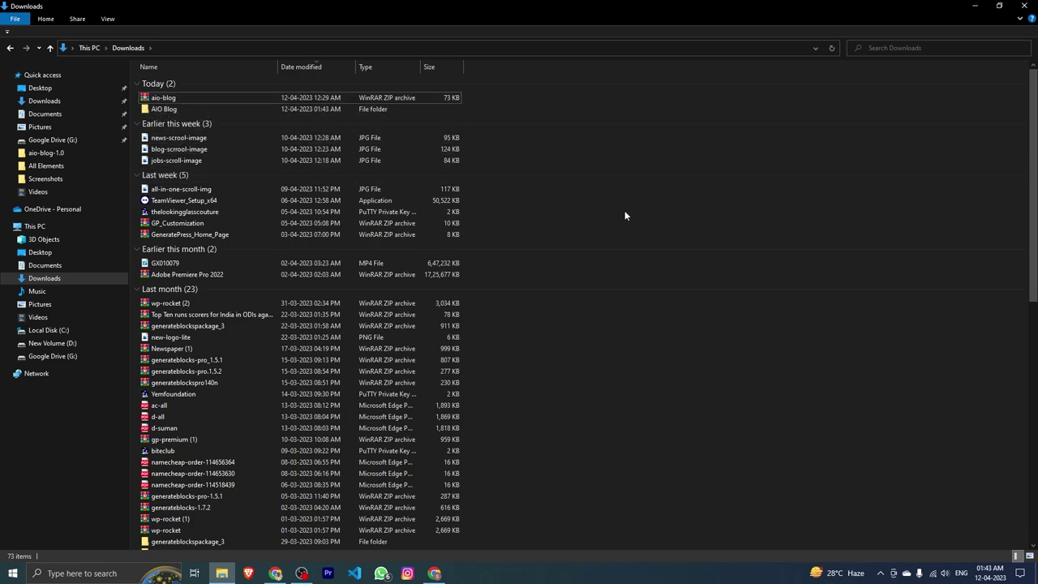
Open the aio-blog-1.0 folder inside the extracted AIO Blog folder
double_click(195, 109)
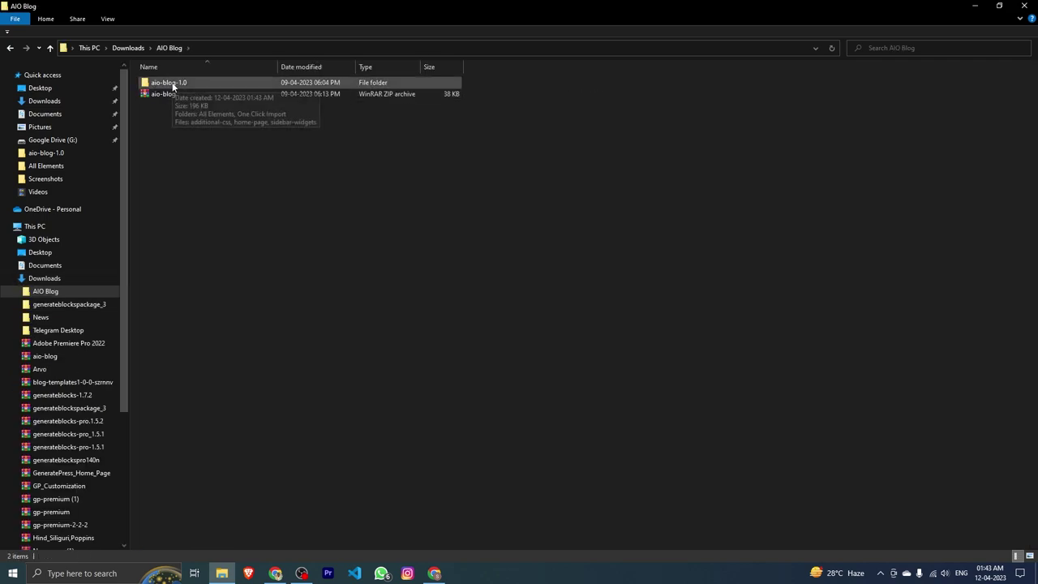
double_click(170, 83)
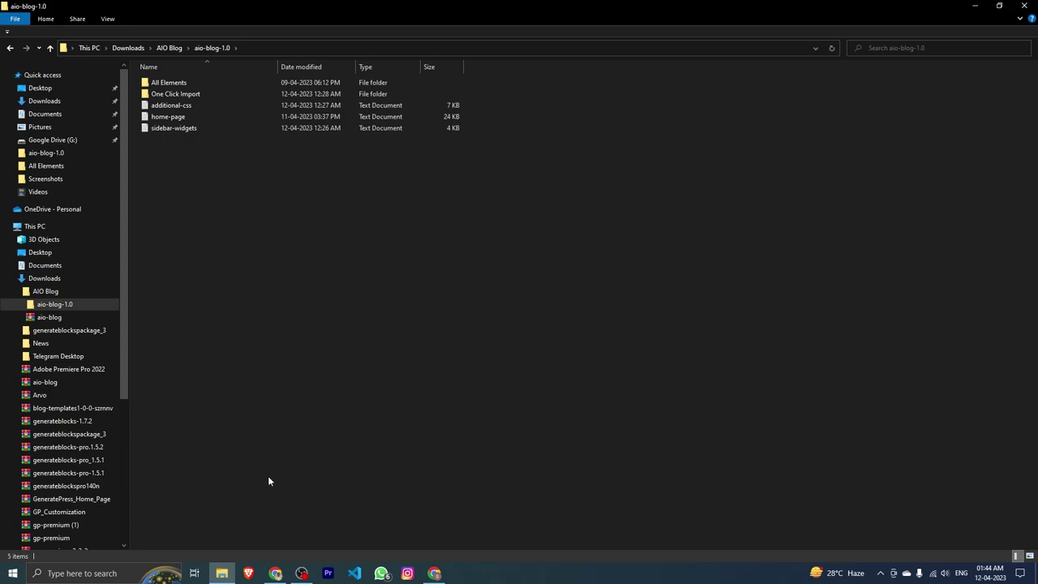
Return to the demo site in Chrome and open the Import / Export section of its GeneratePress dashboard
left_click(282, 575)
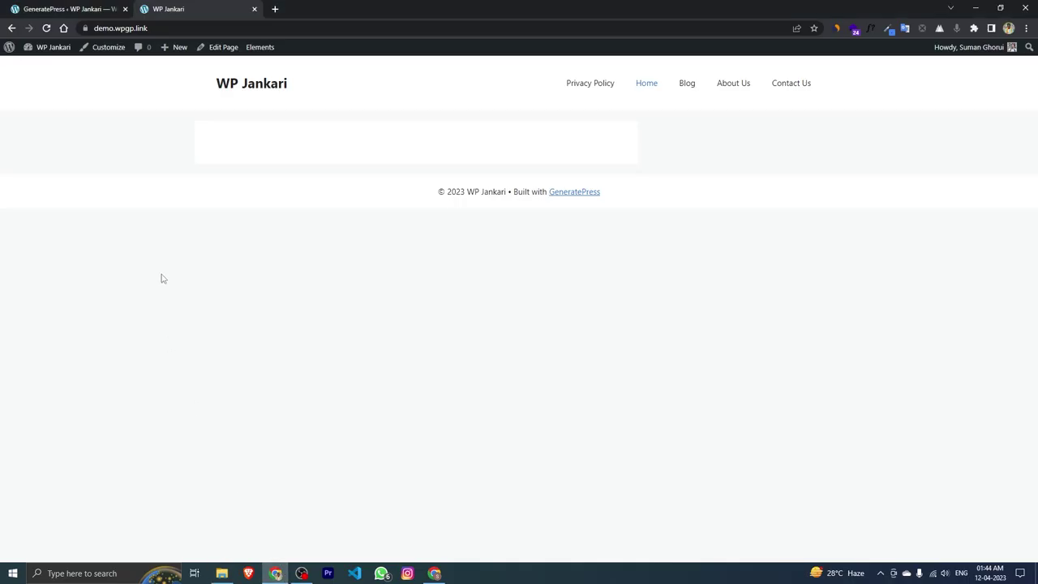
left_click(49, 57)
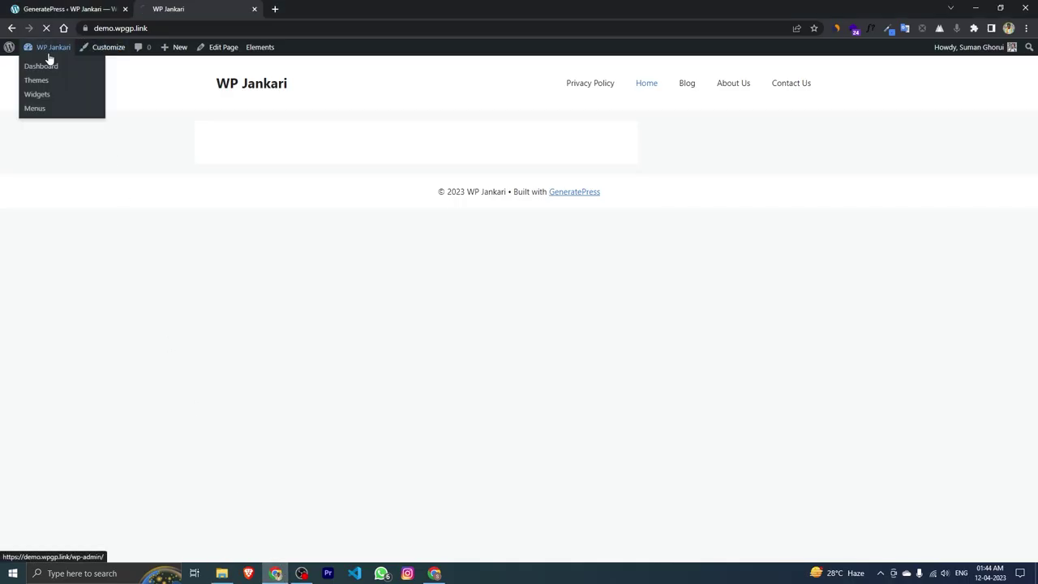
mouse_move(41, 233)
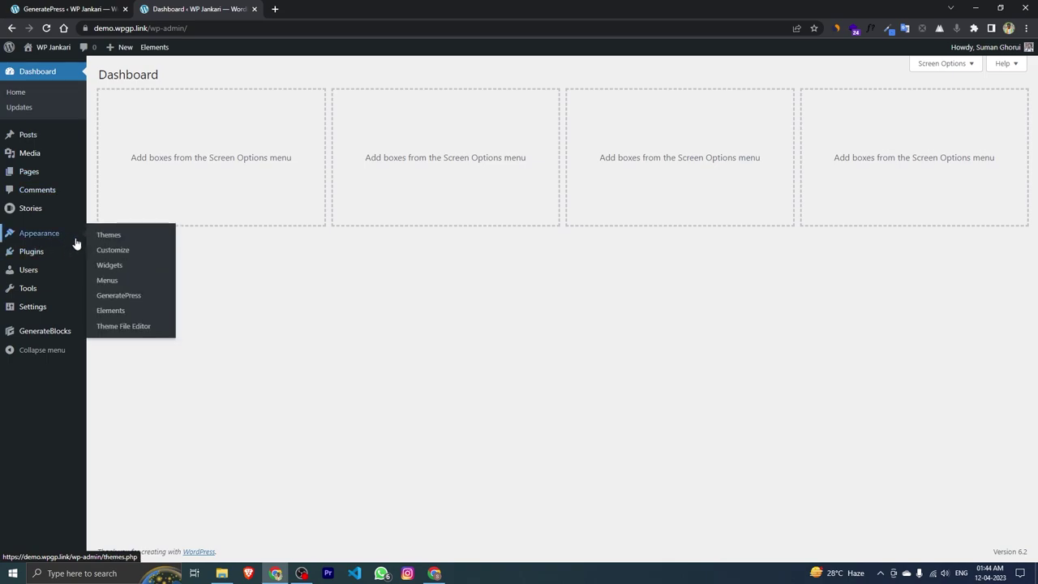
left_click(122, 298)
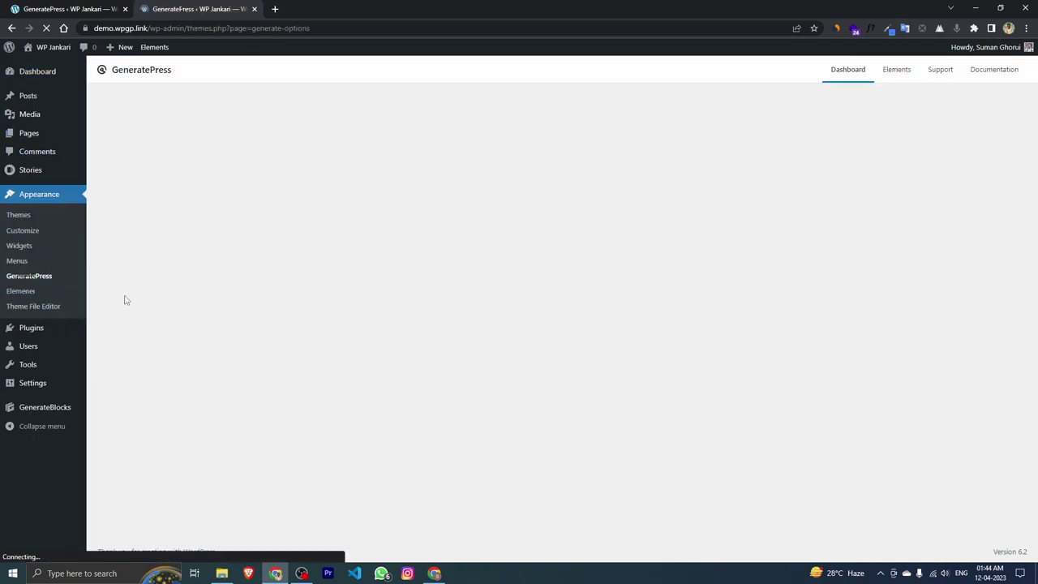
scroll(557, 324, "down", 8)
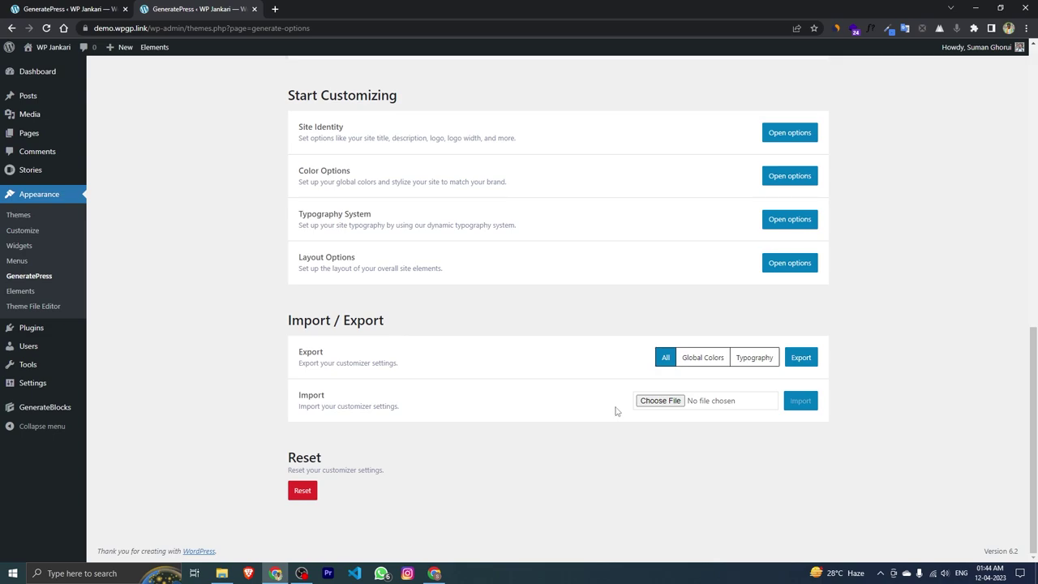
Import the customizer settings from all-in-one-gp-settings-all-1-0 in the One Click Import folder of aio-blog-1.0, accepting the overwrite of existing settings
left_click(658, 401)
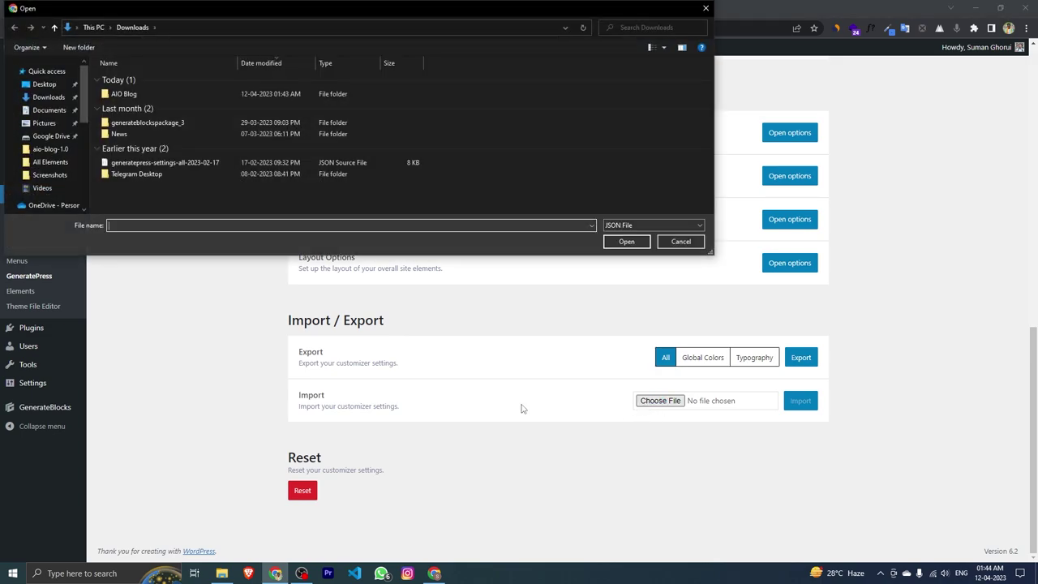
double_click(122, 94)
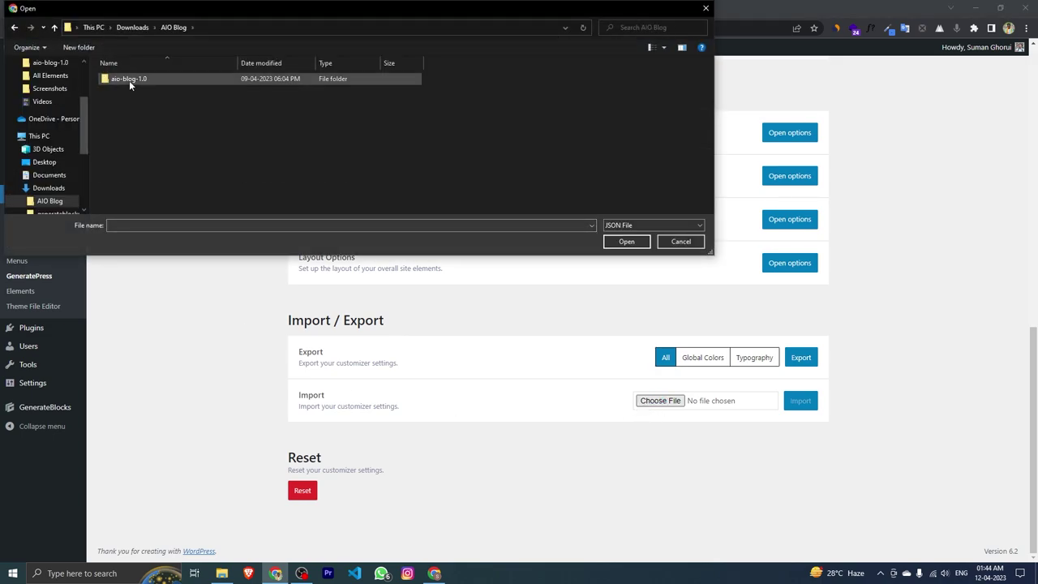
double_click(129, 80)
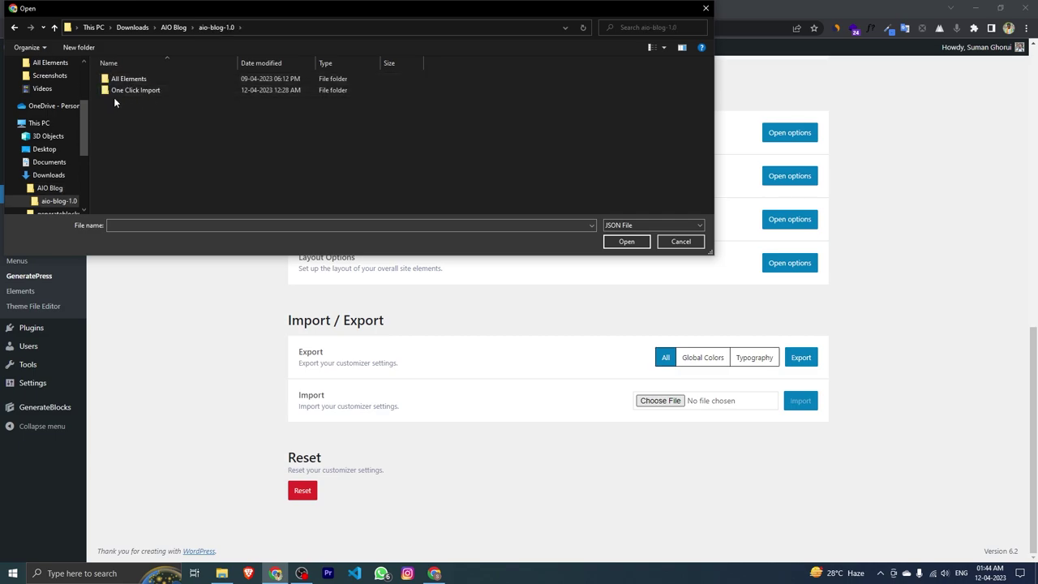
double_click(163, 91)
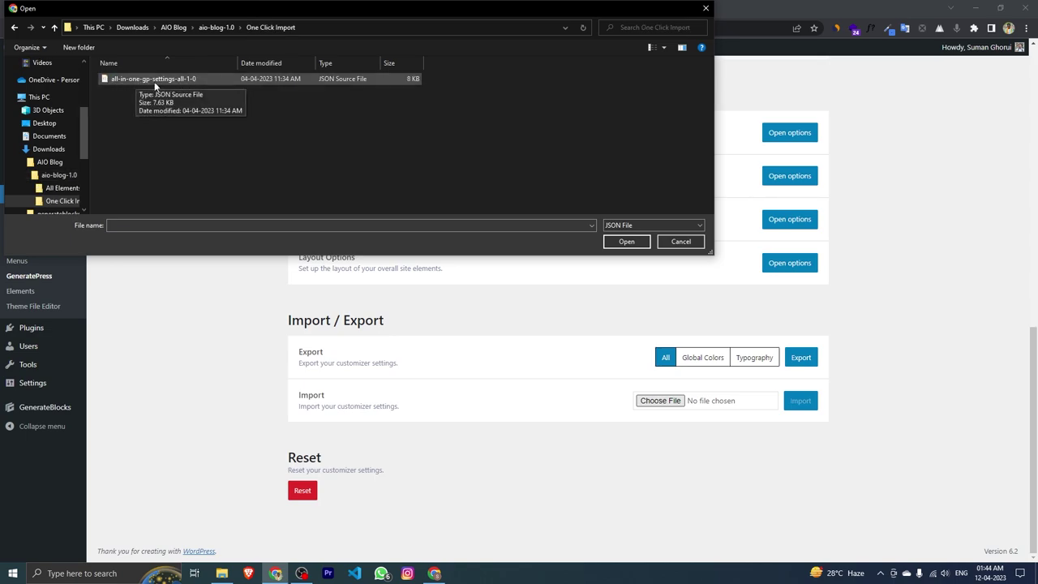
left_click(154, 80)
left_click(624, 242)
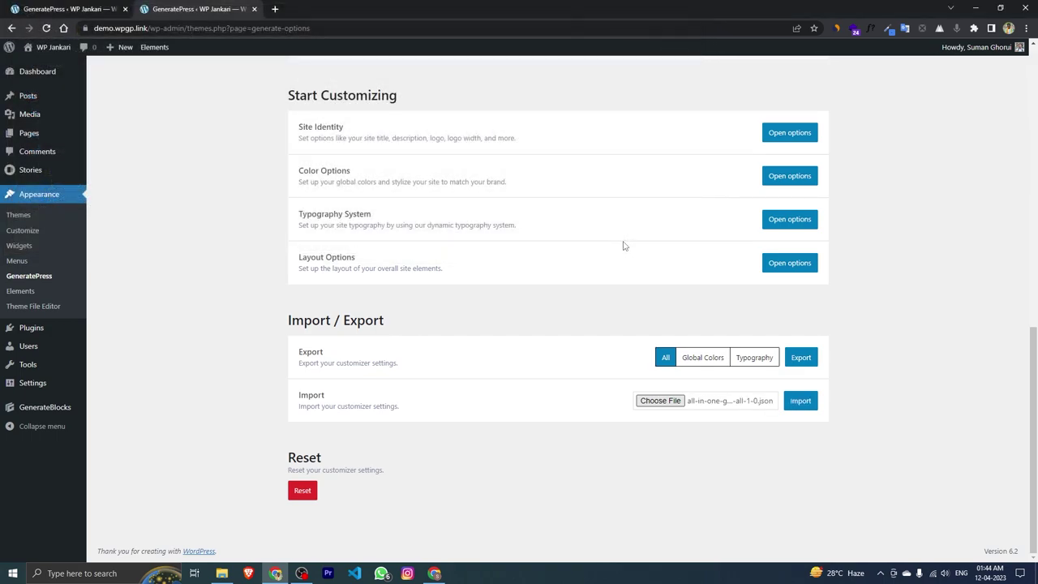
left_click(809, 408)
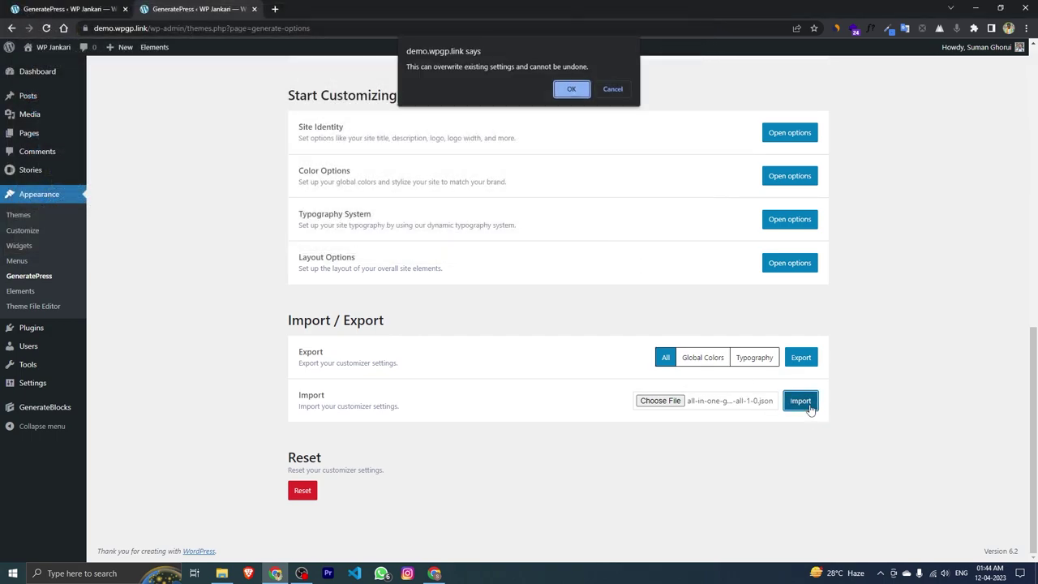
left_click(571, 85)
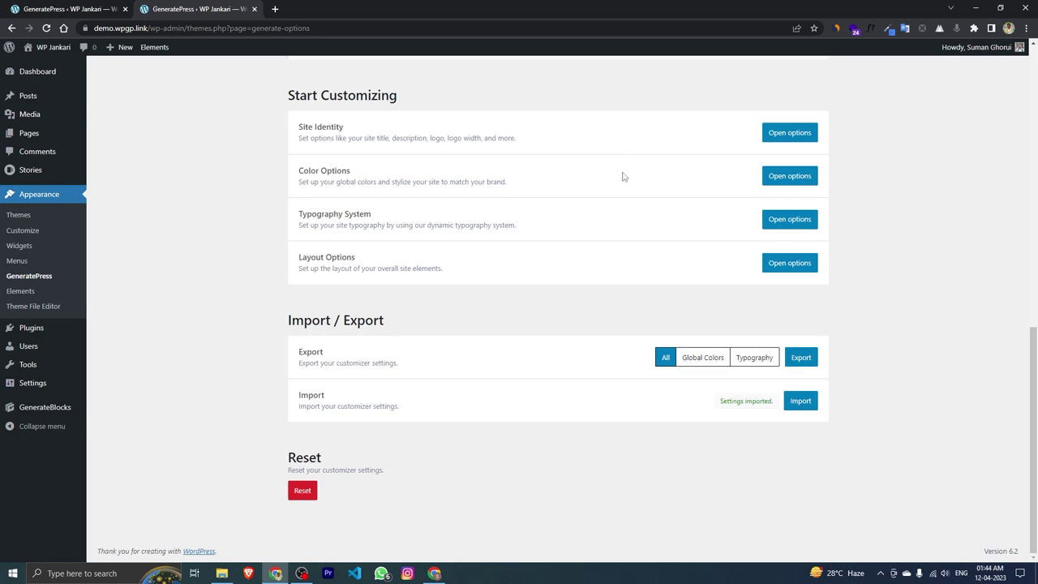
Check the site's homepage and open the Additional CSS editor in the Customizer
scroll(623, 176, "up", 3)
left_click(60, 70)
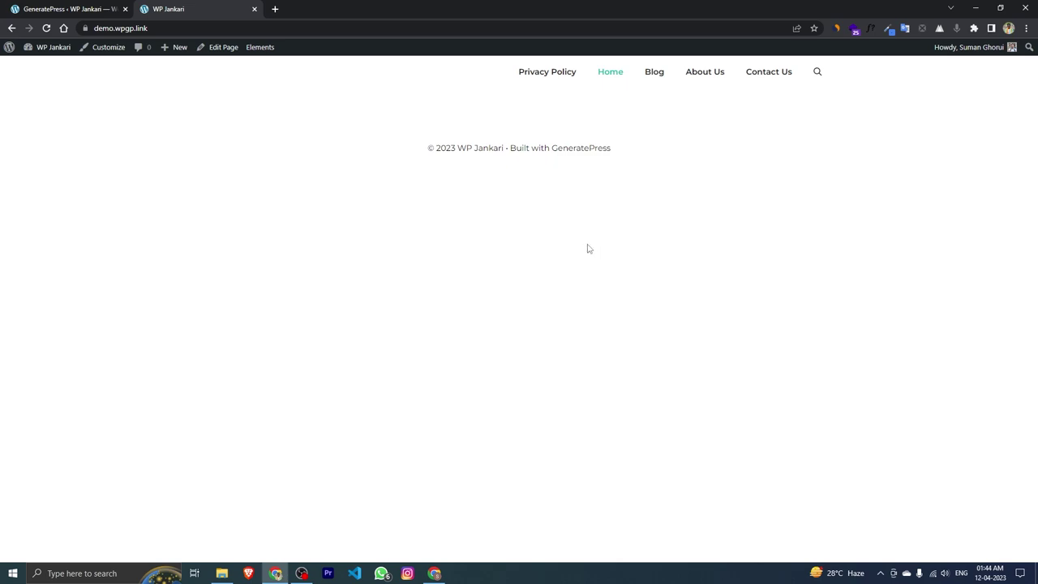
left_click(89, 52)
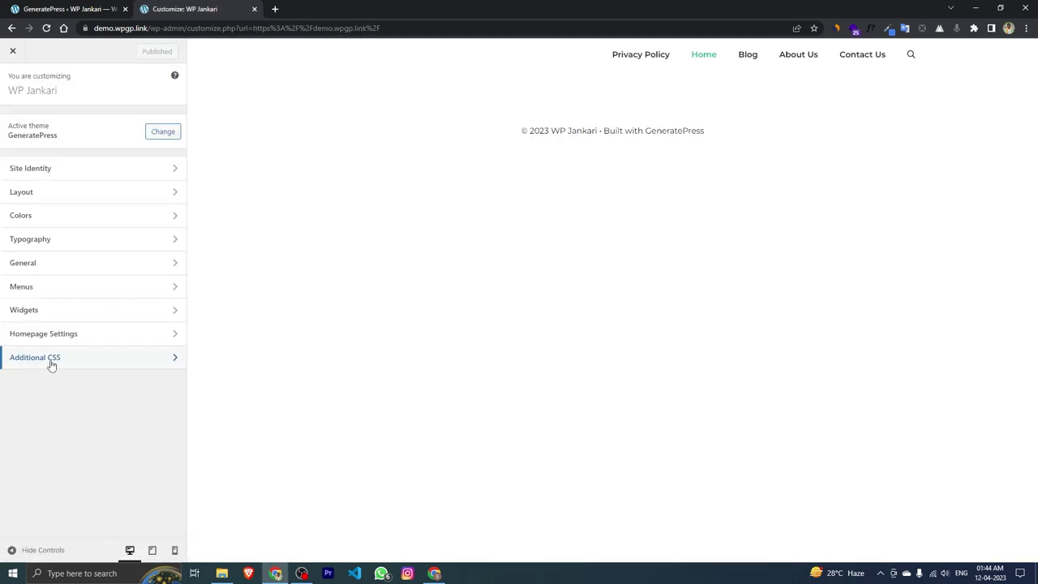
left_click(50, 359)
left_click(160, 284)
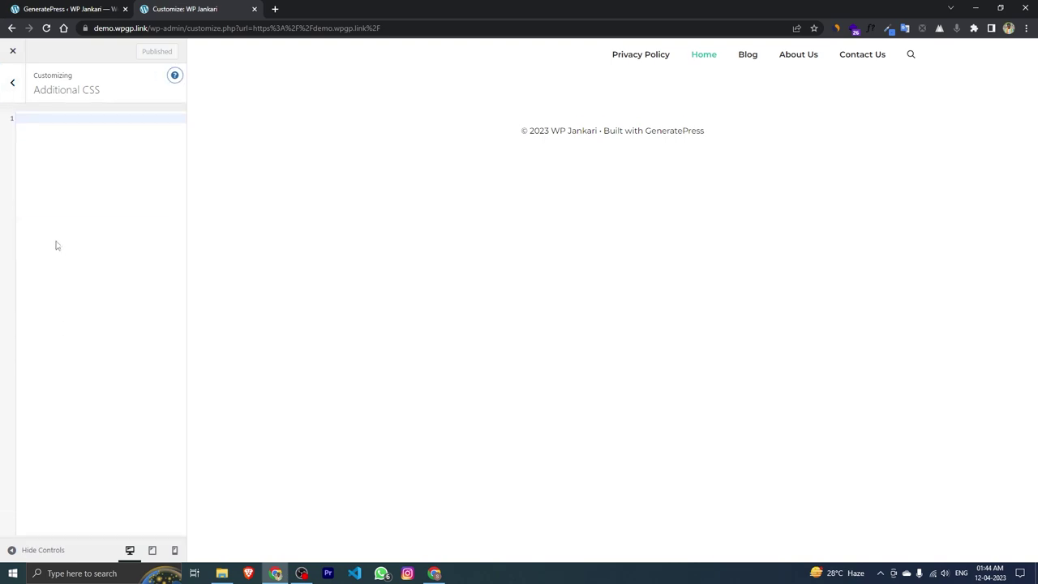
Copy the entire contents of the additional-css text file in the aio-blog-1.0 folder and close the file
left_click(220, 575)
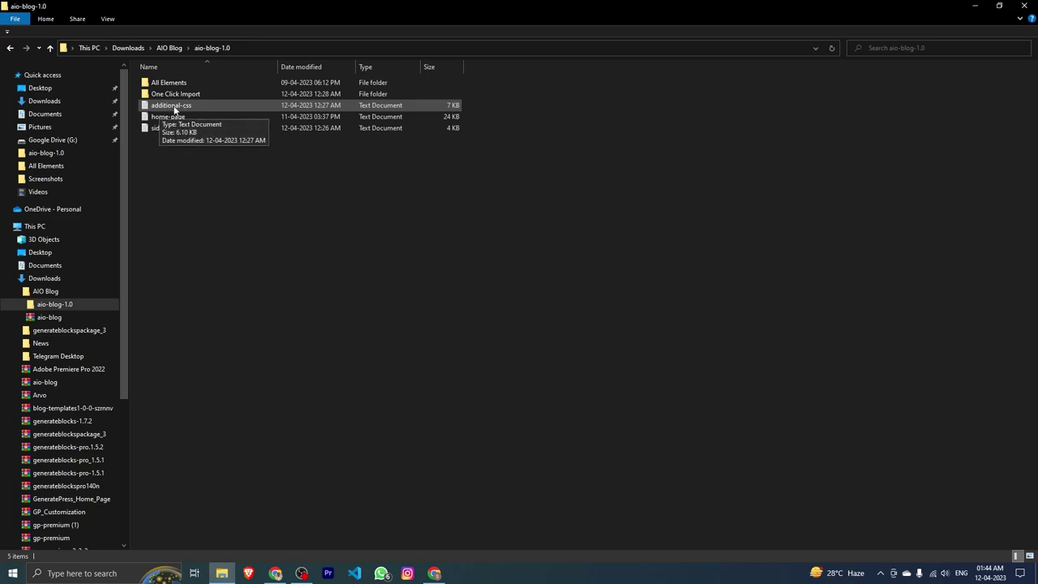
double_click(174, 110)
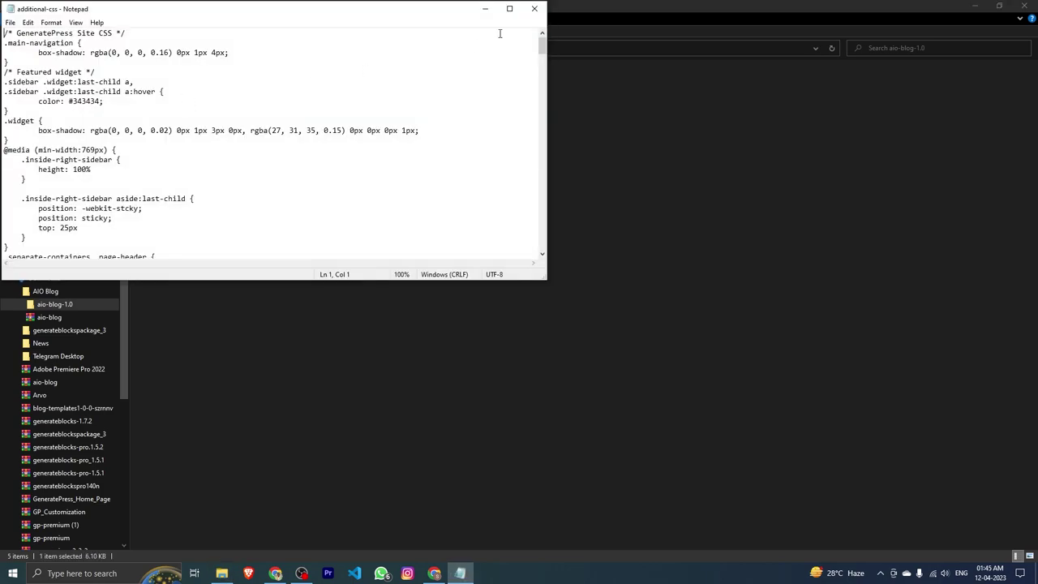
left_click(506, 7)
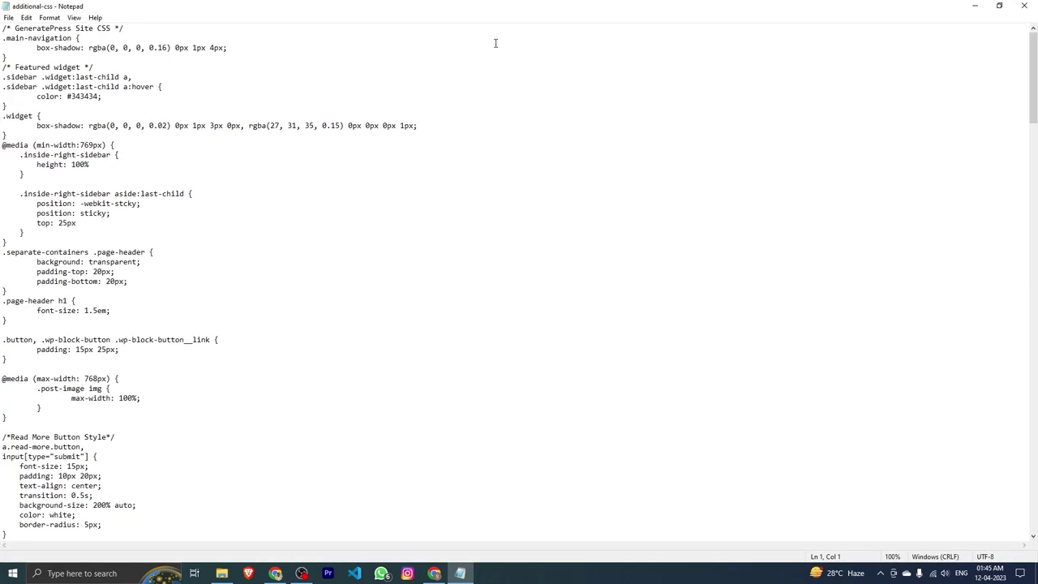
key("ctrl+a")
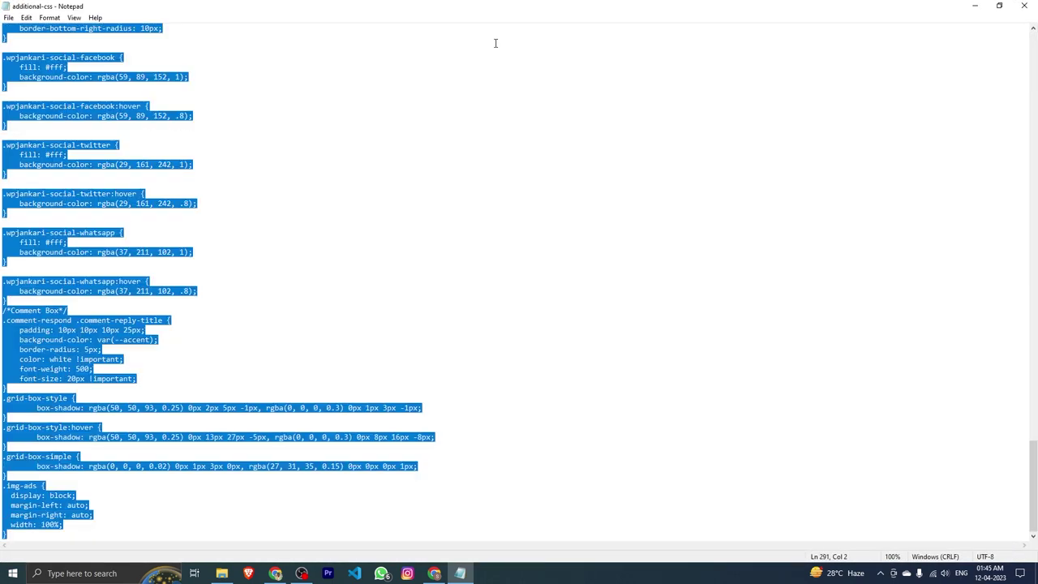
left_click(1025, 5)
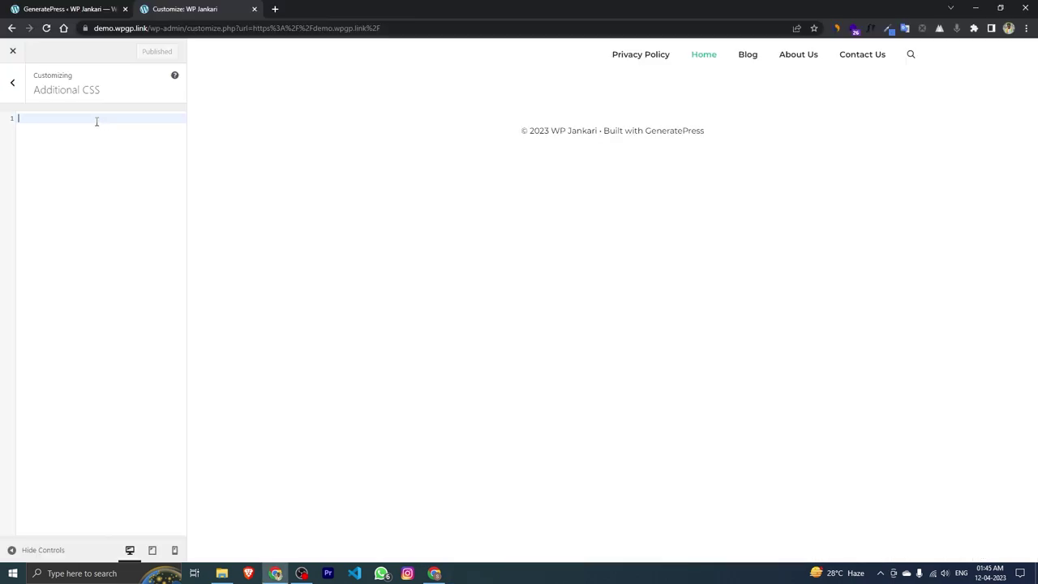
Paste the copied styles into Additional CSS, publish the change and leave the Customizer
key("ctrl+v")
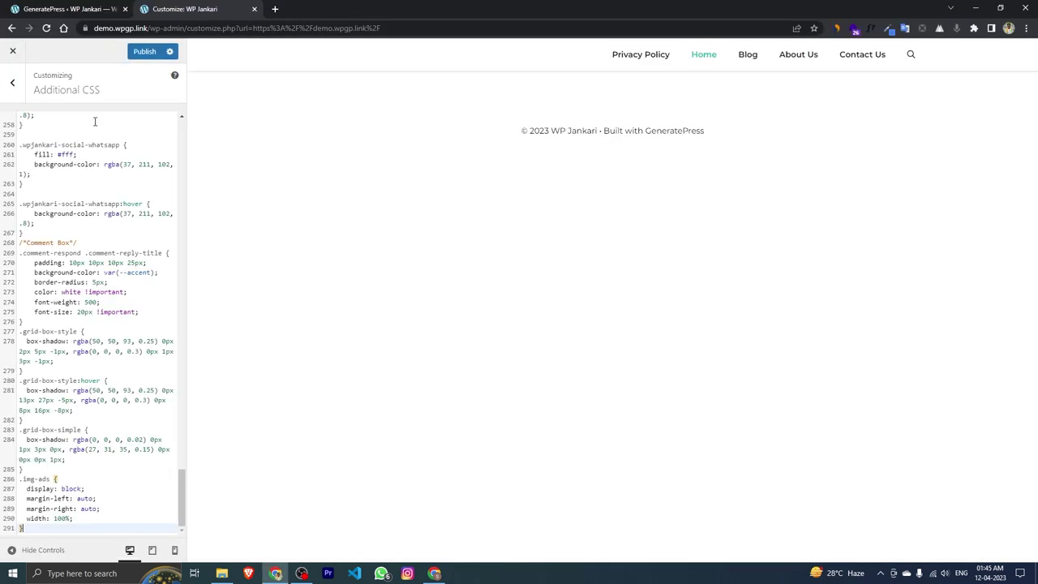
scroll(94, 121, "up", 6)
left_click(144, 51)
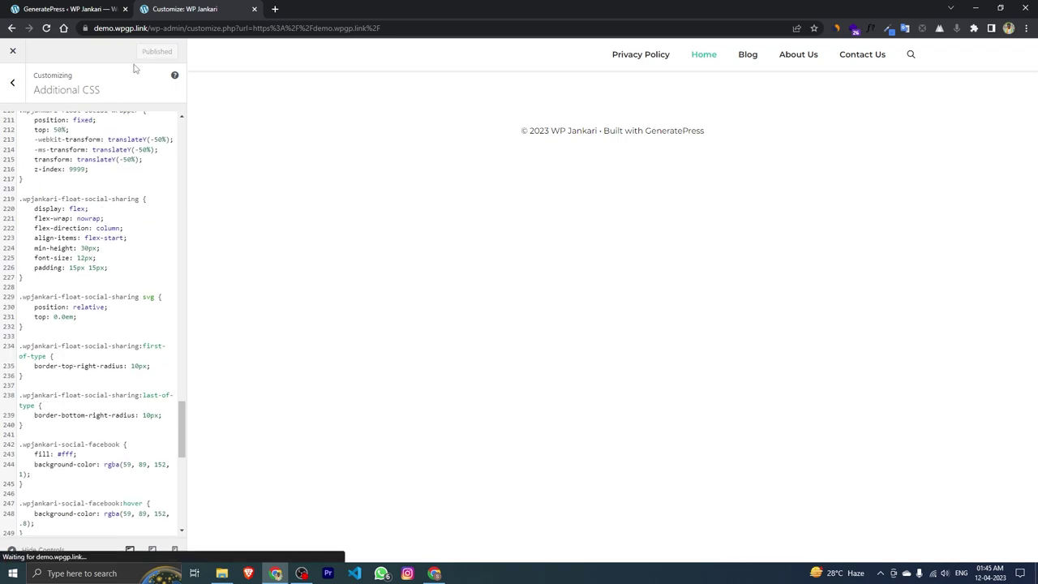
left_click(12, 53)
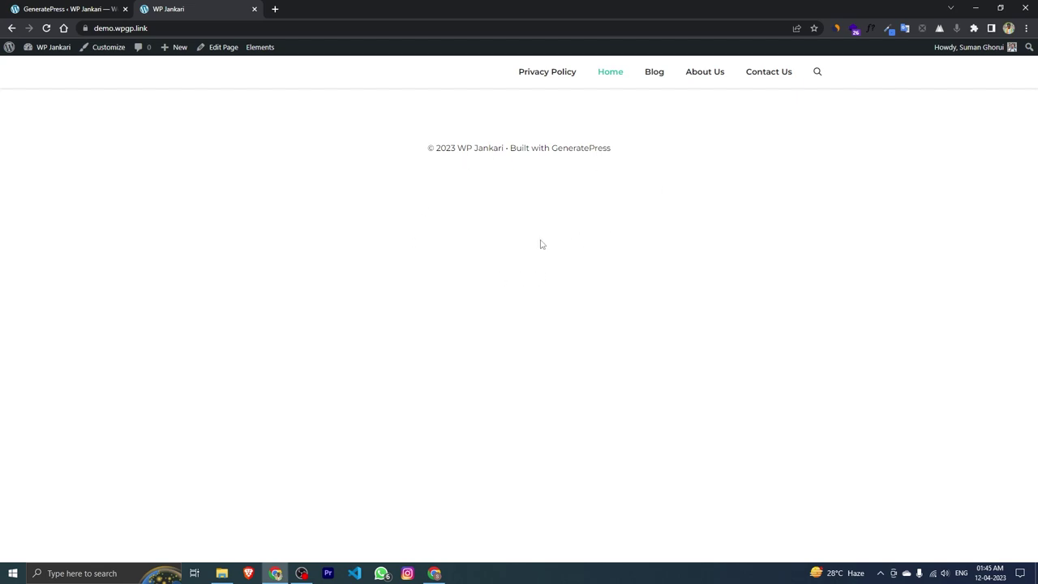
Install the WordPress importer in the site's admin area and run it
left_click(49, 57)
mouse_move(26, 292)
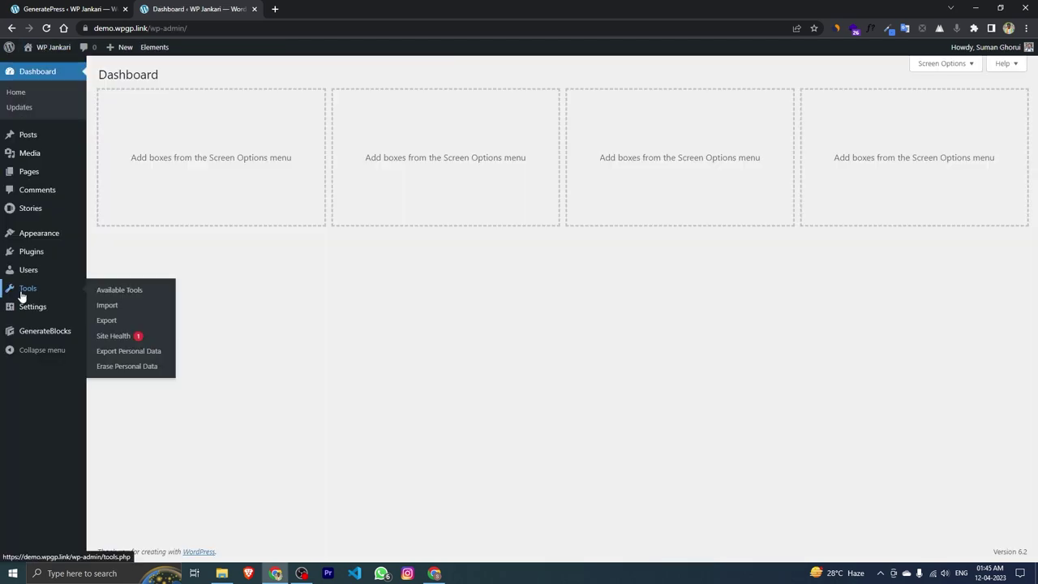
left_click(103, 314)
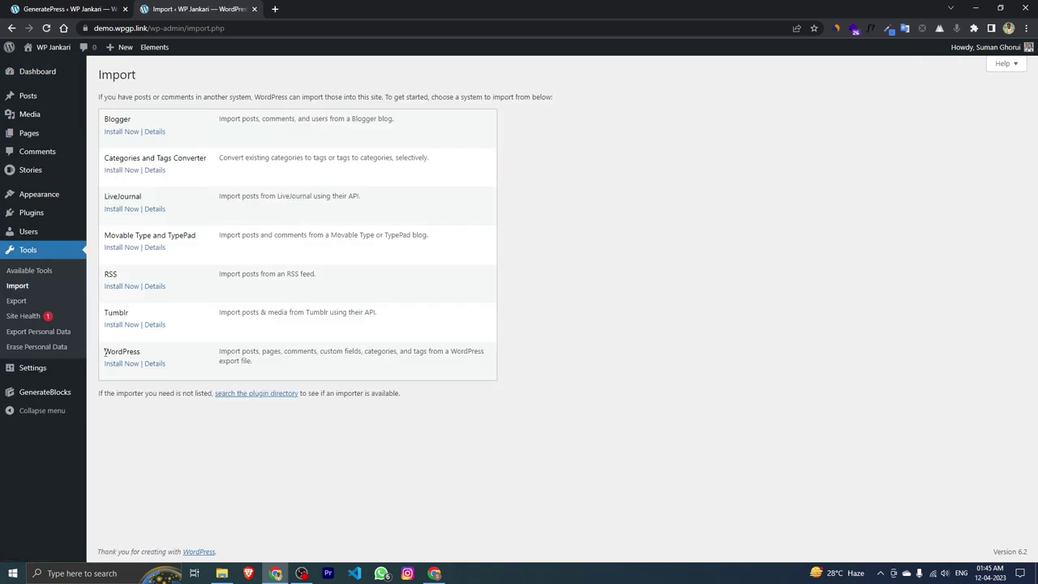
left_click(122, 364)
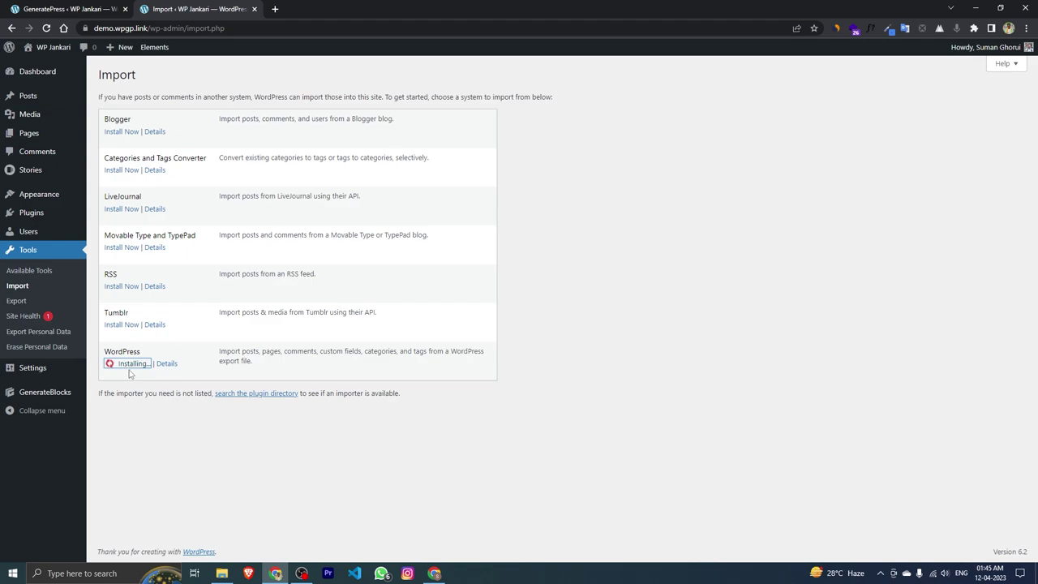
left_click_drag(103, 355, 150, 354)
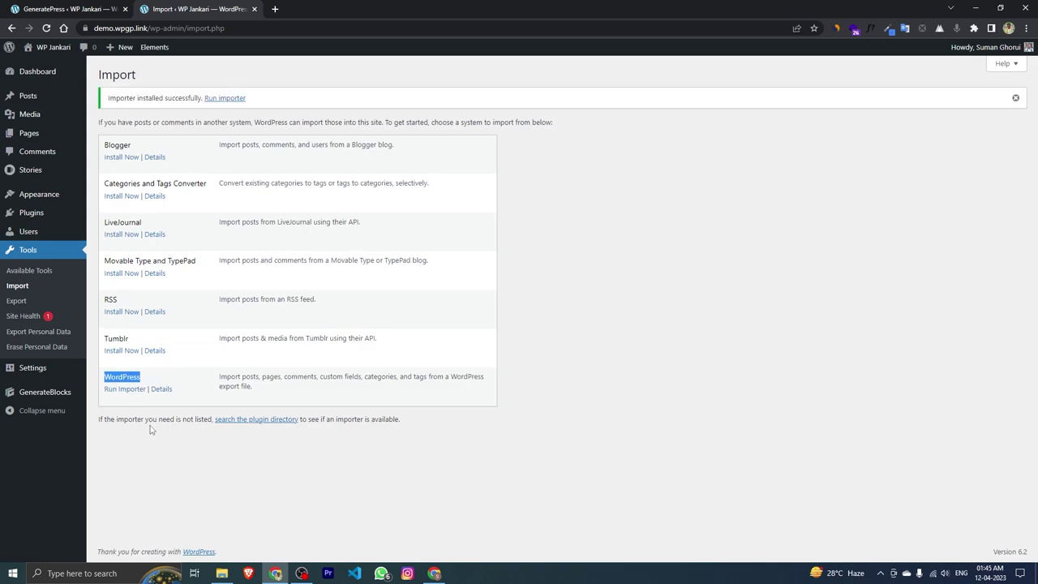
left_click(114, 390)
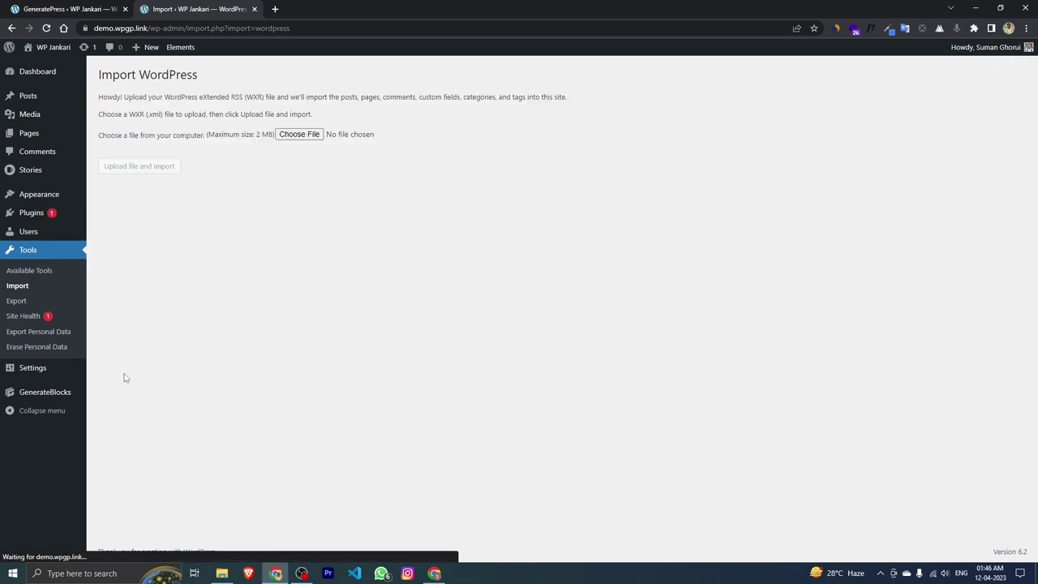
Upload the all-in-one-all-elements-1-0 XML file, assign its content to an existing user and run the import
left_click(299, 135)
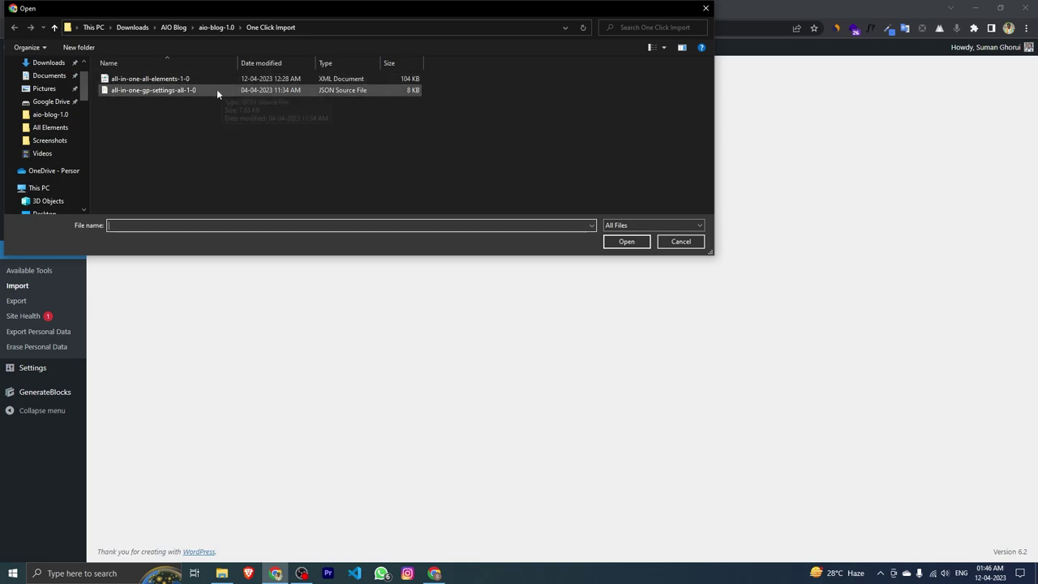
left_click(150, 78)
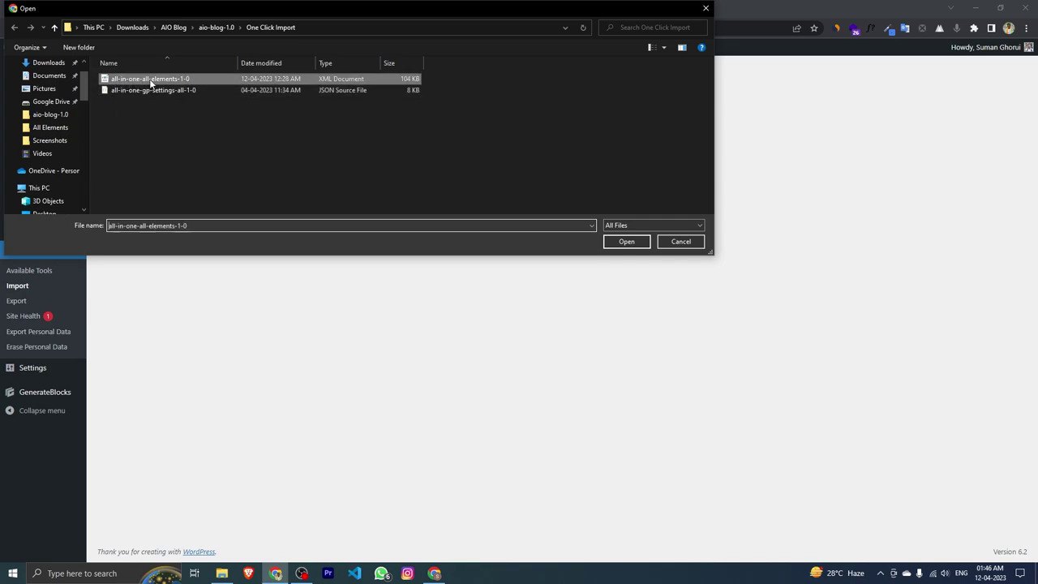
left_click(626, 242)
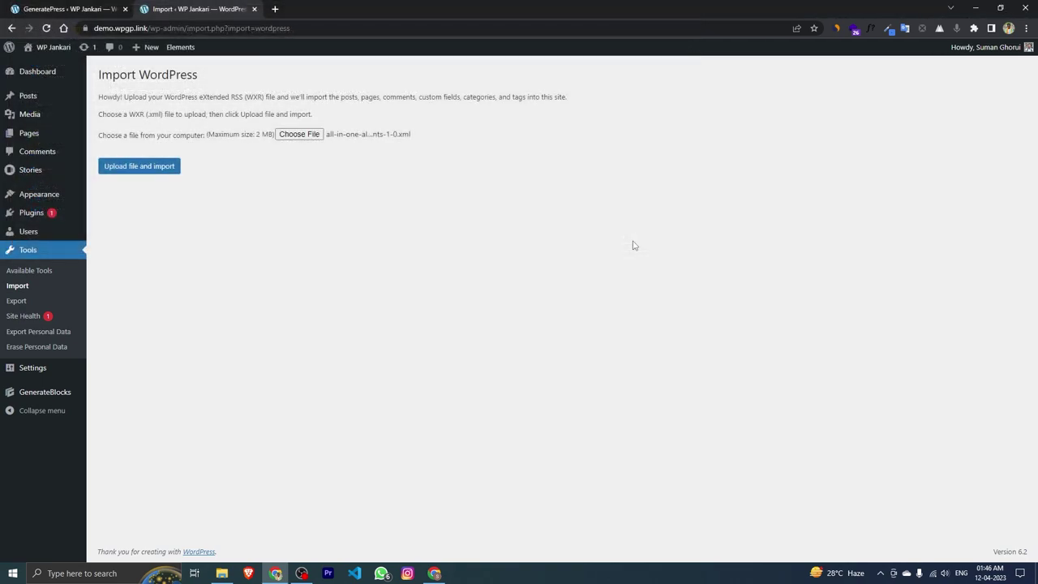
left_click(135, 168)
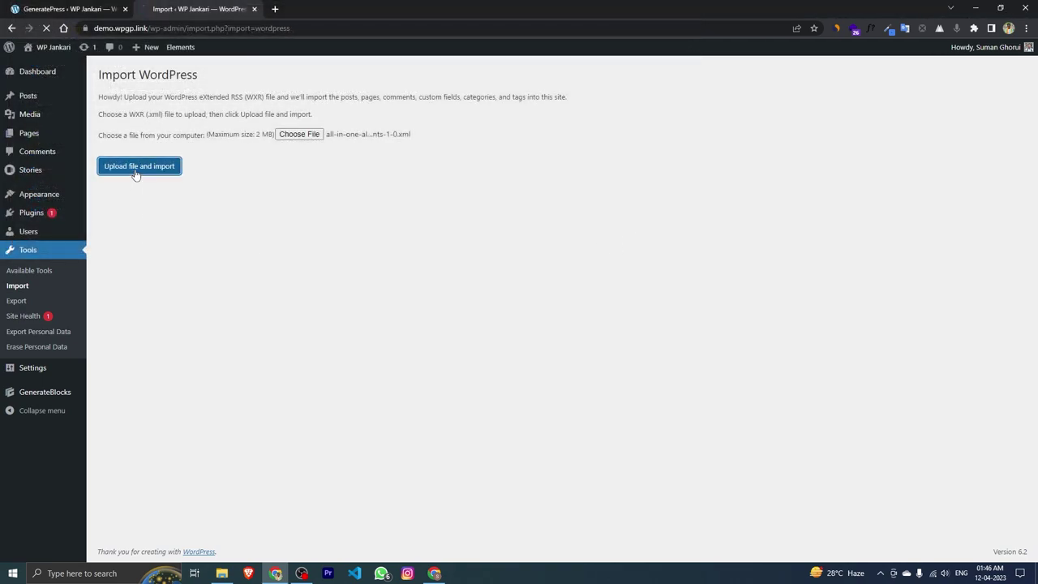
left_click(250, 182)
left_click(266, 208)
left_click(118, 258)
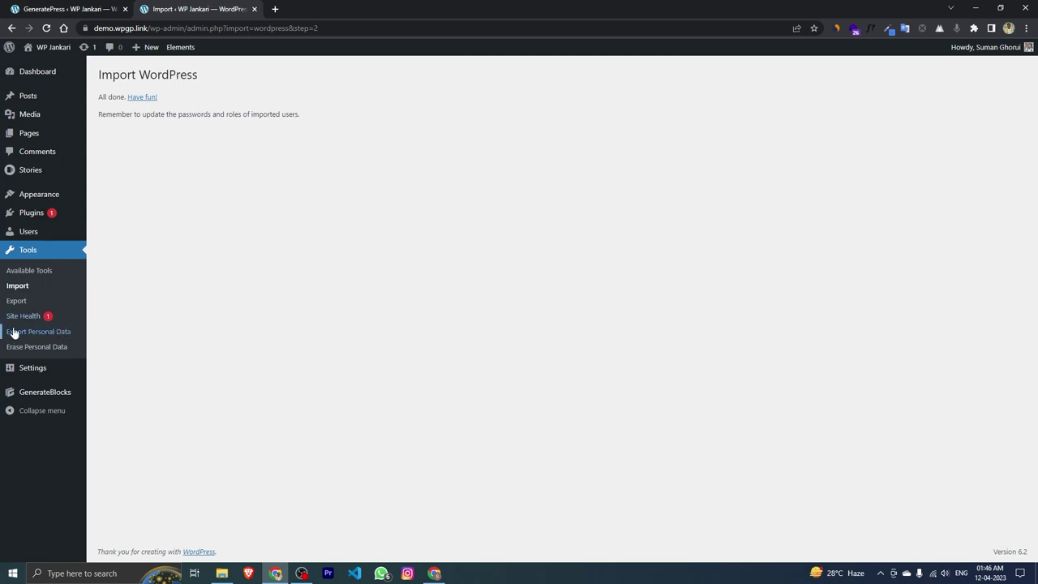
Review the imported theme elements and view the site's front end
mouse_move(39, 203)
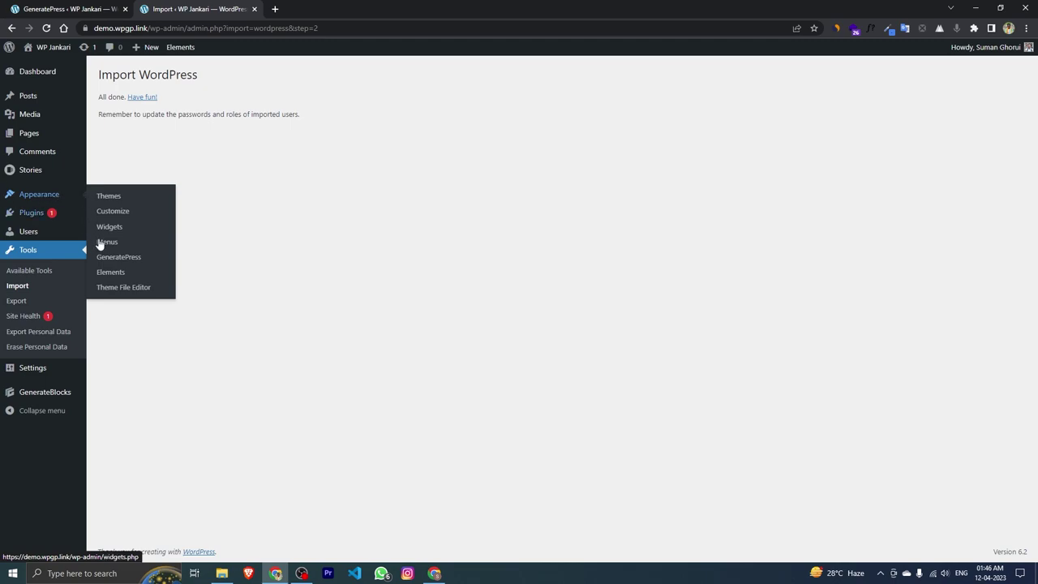
left_click(110, 272)
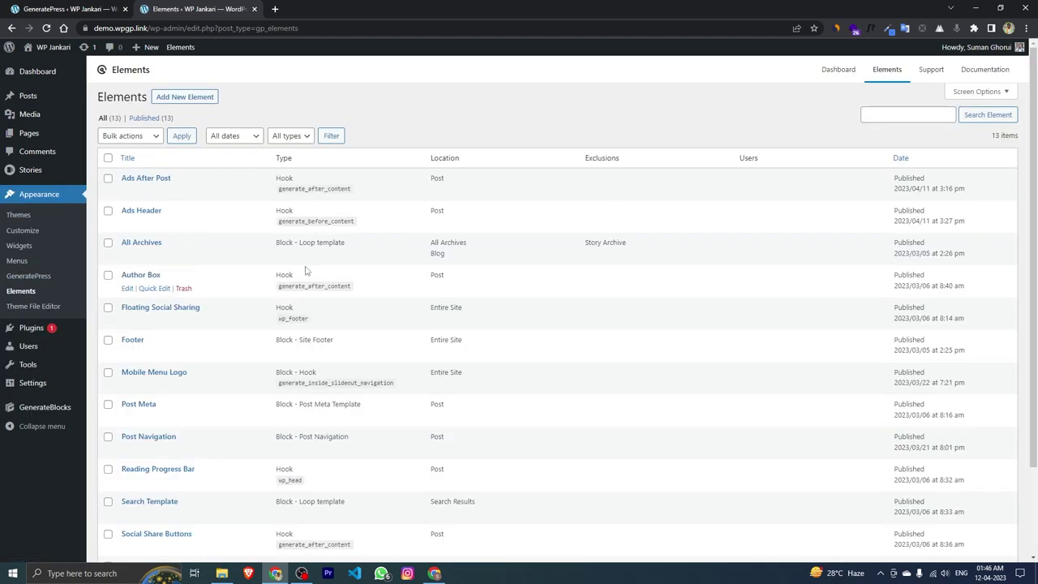
scroll(303, 267, "down", 2)
scroll(263, 409, "up", 1)
scroll(259, 404, "up", 1)
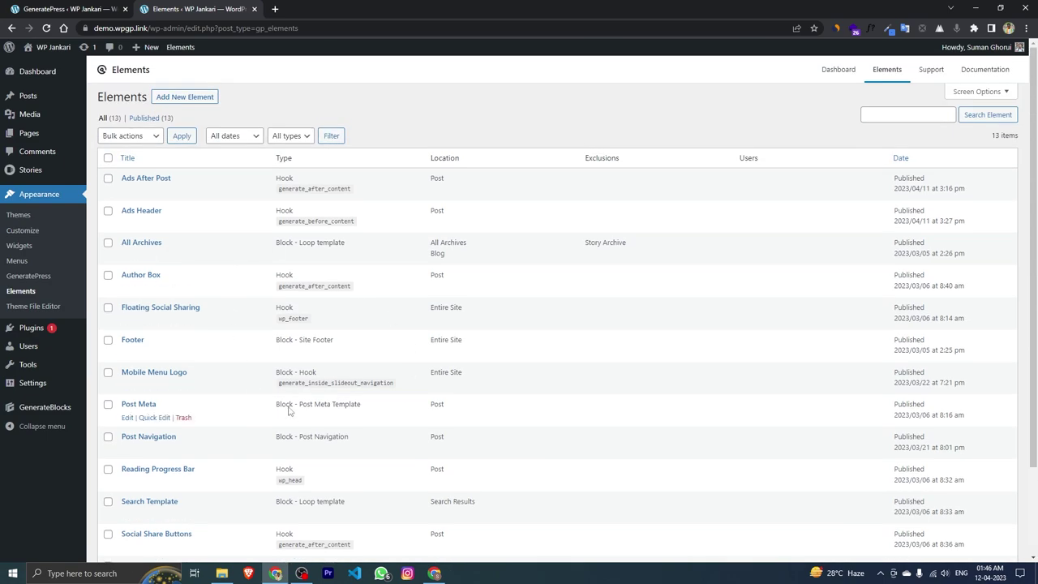
mouse_move(49, 47)
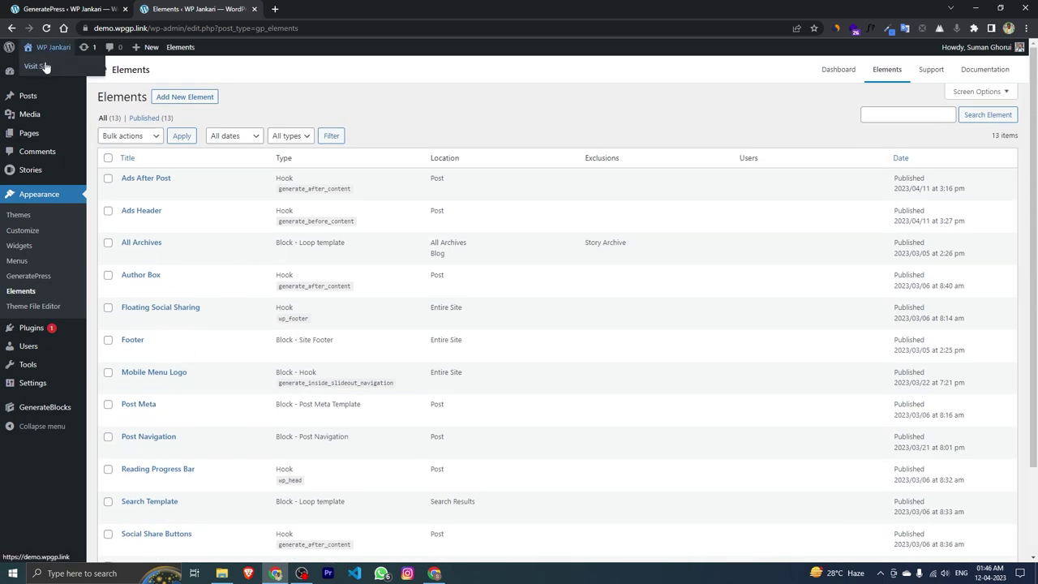
left_click(43, 67)
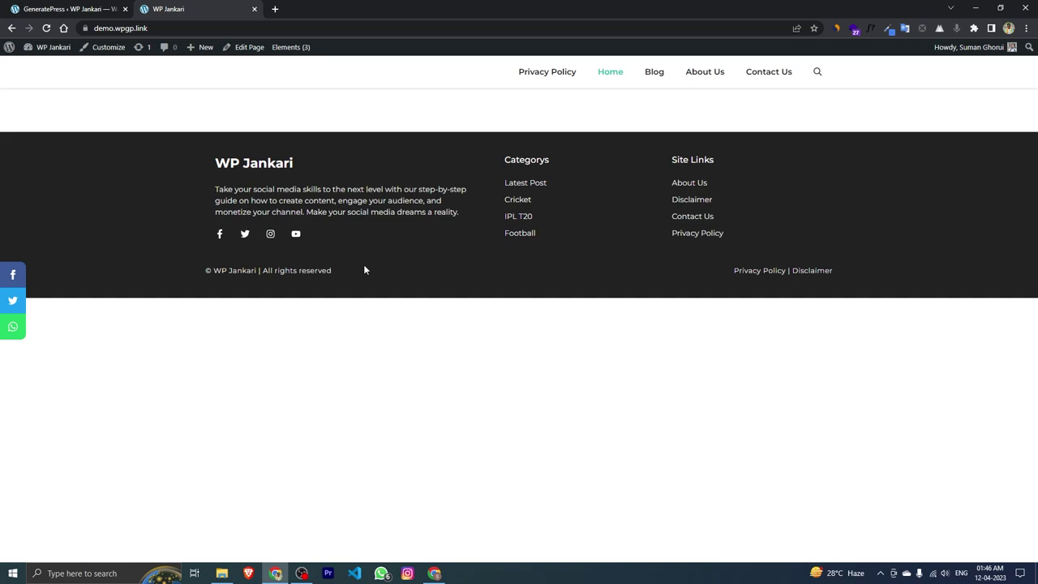
Return to the site's admin area and open the Home page for editing
mouse_move(53, 46)
left_click(46, 66)
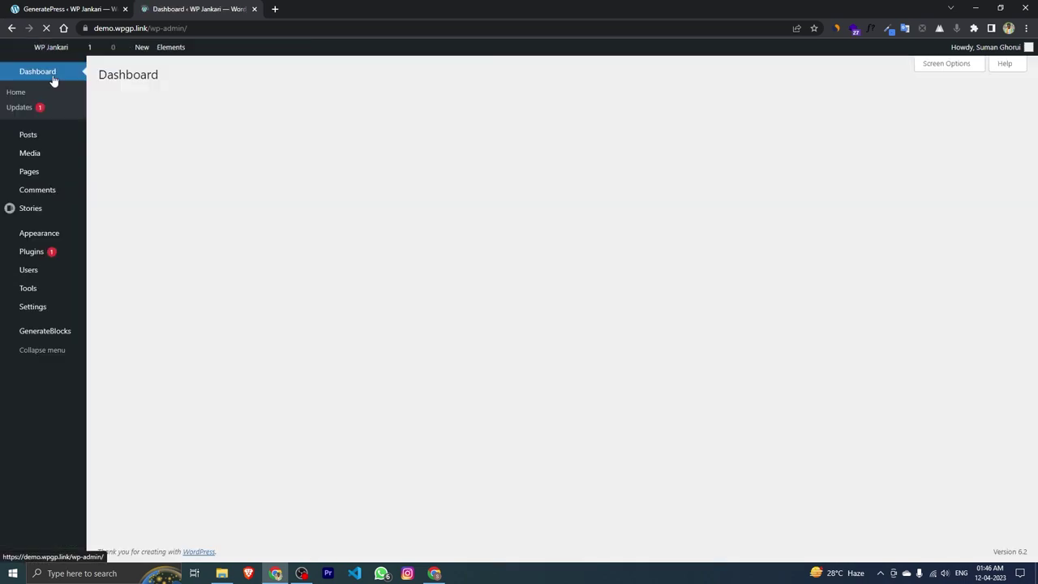
mouse_move(32, 171)
left_click(103, 174)
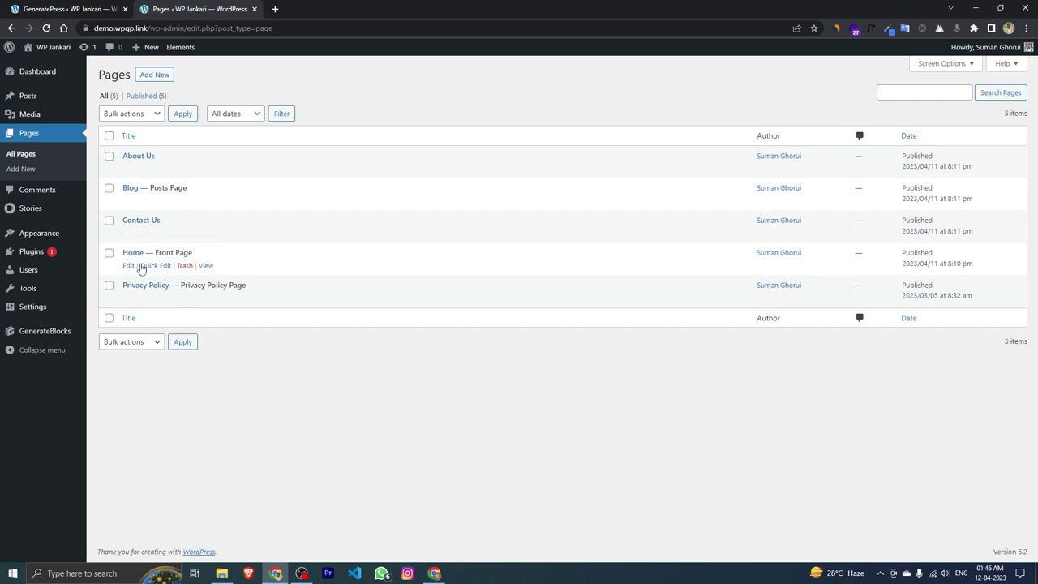
left_click(127, 266)
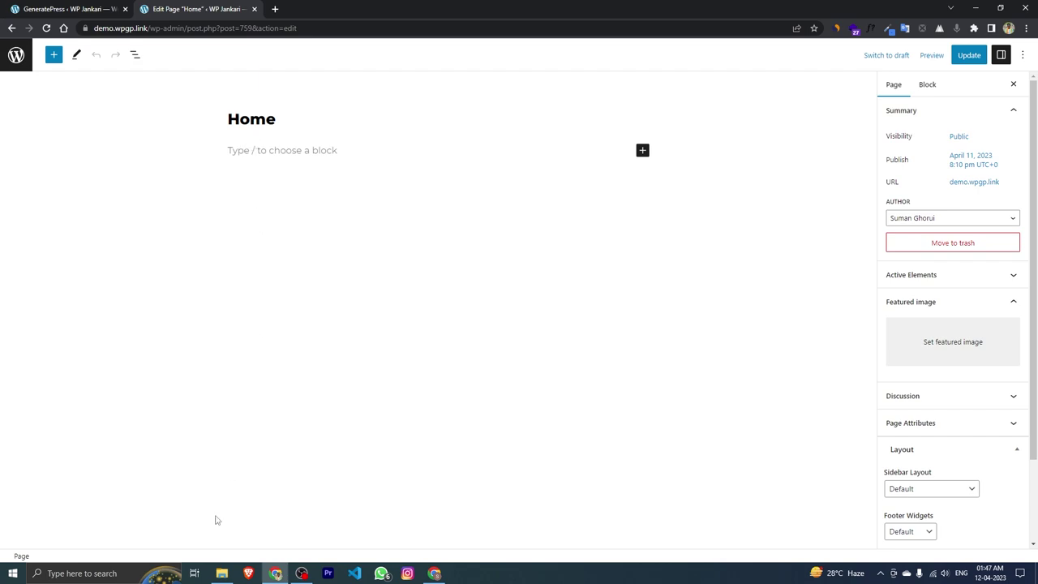
Copy the entire contents of the home-page text file in the aio-blog-1.0 folder and close the file
left_click(221, 573)
left_click(175, 201)
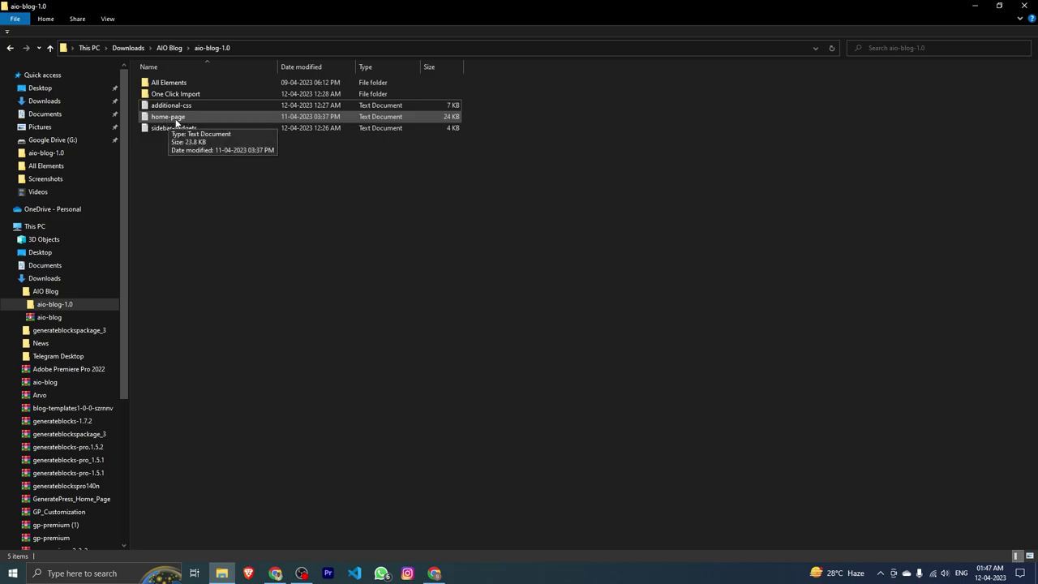
double_click(175, 118)
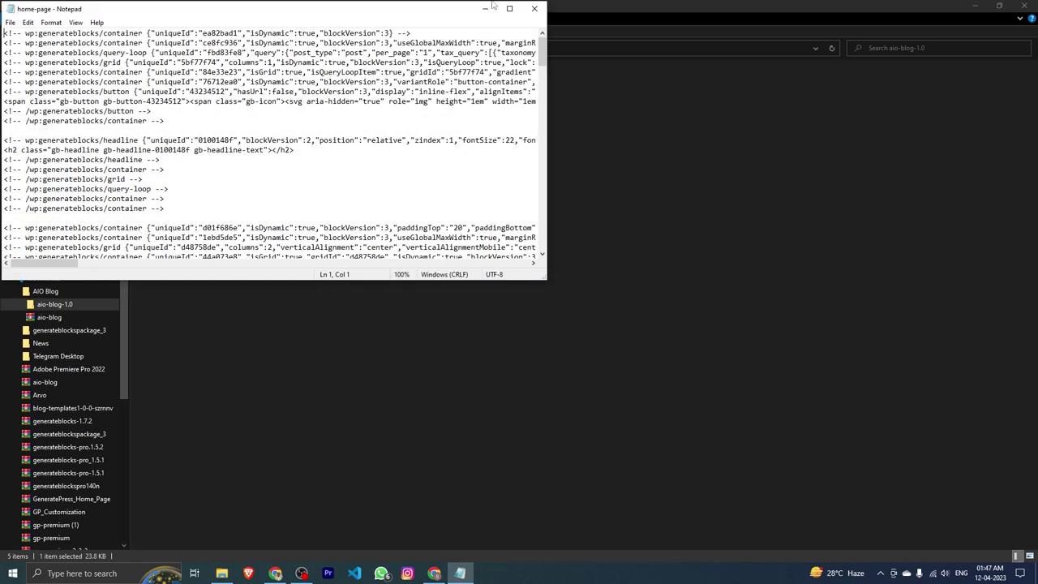
left_click(509, 8)
key("ctrl+a")
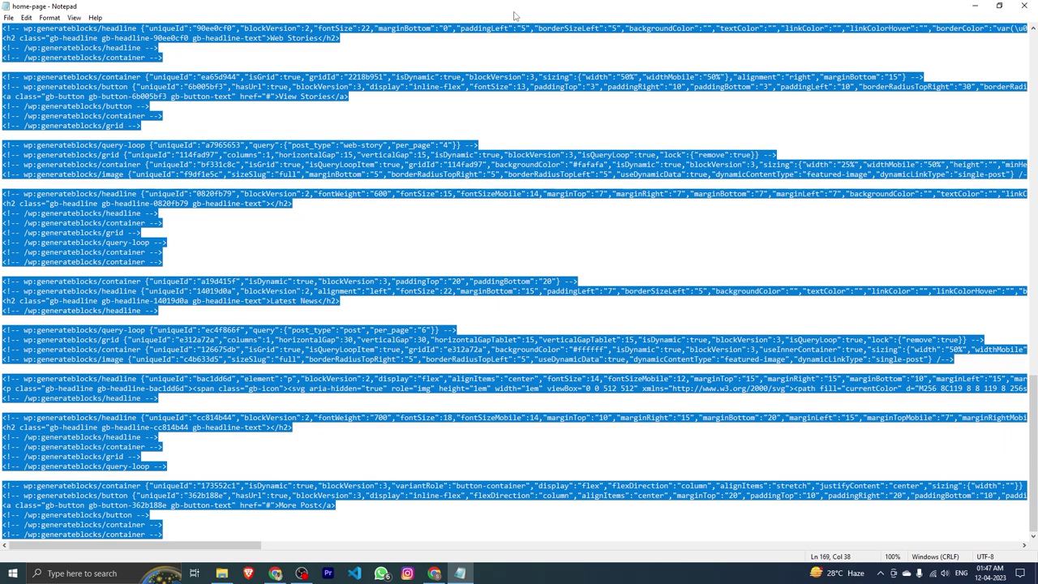
key("alt+F4")
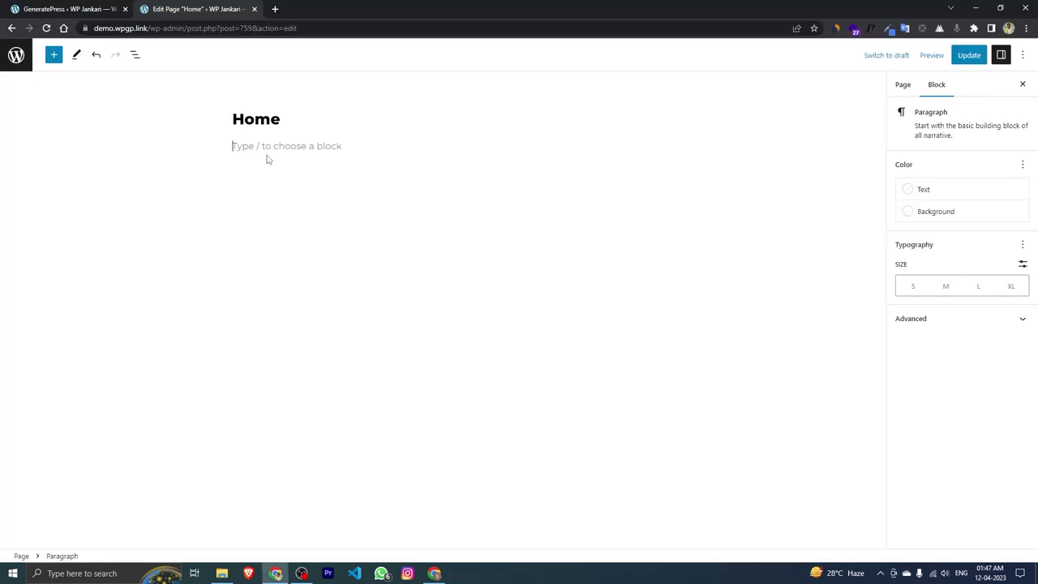
Paste the copied block markup into the empty Home page and update the page
key("ctrl+v")
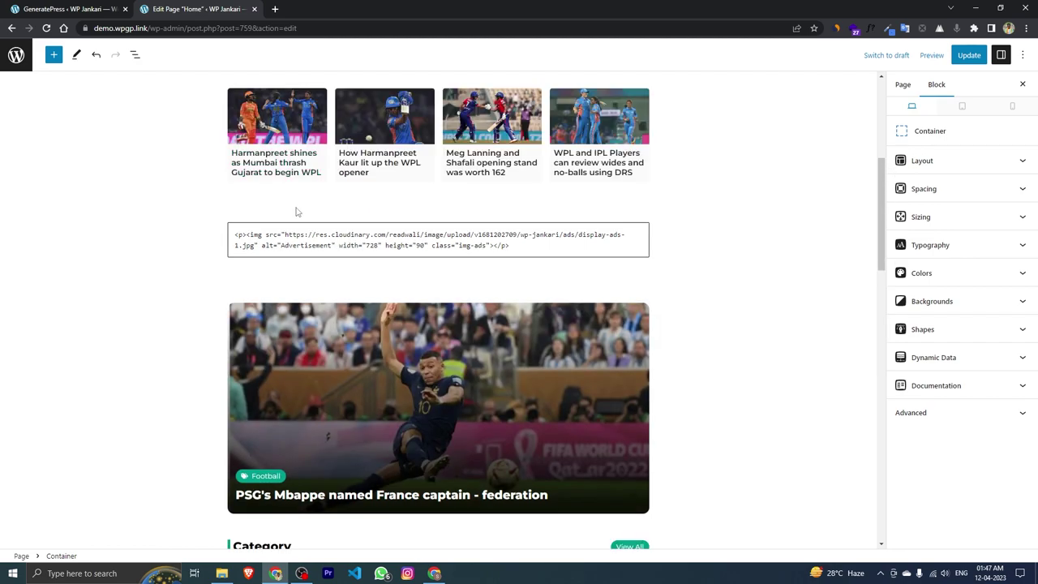
scroll(308, 219, "up", 1)
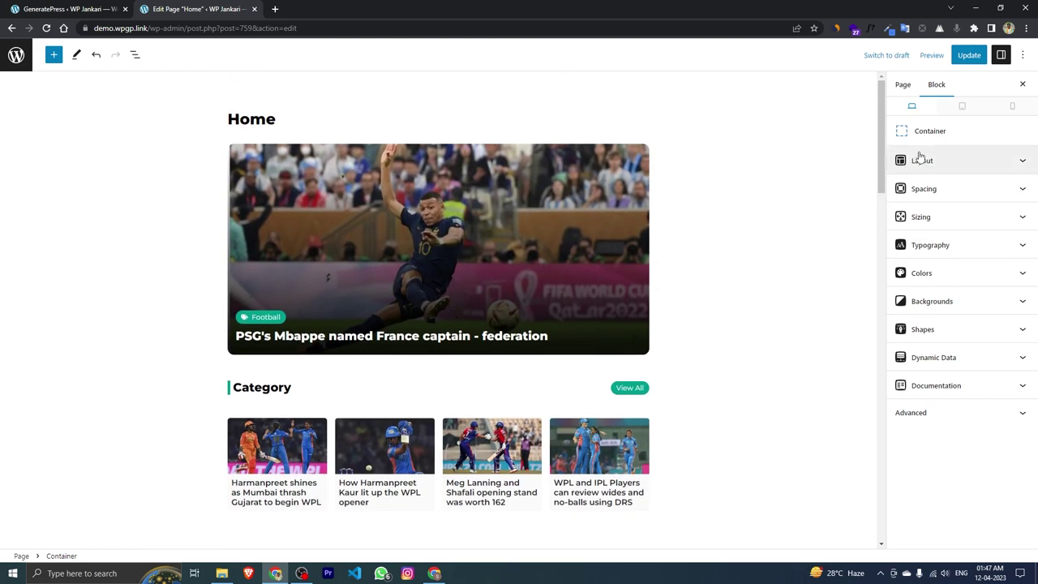
left_click(967, 57)
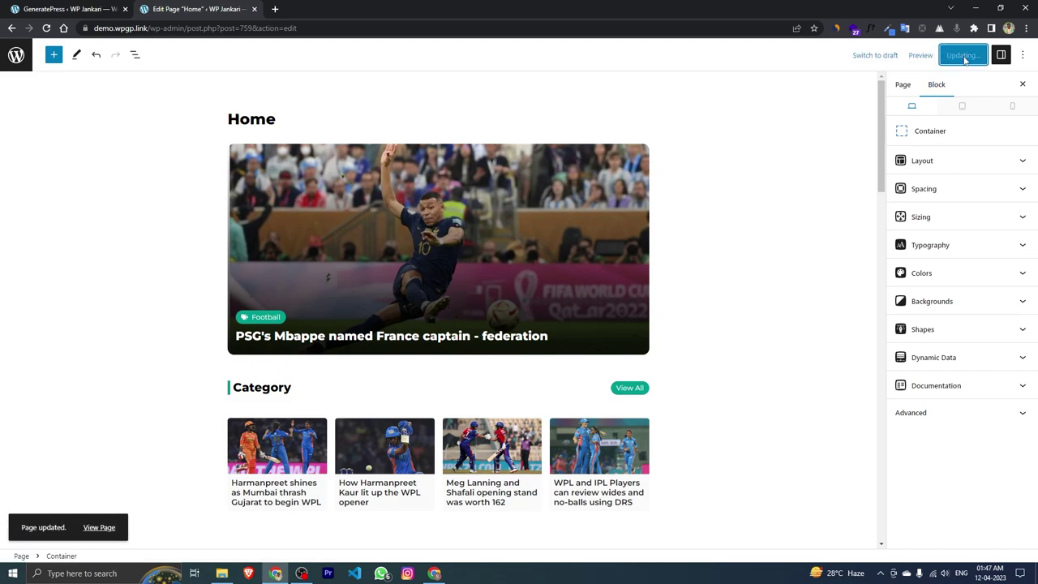
View the updated Home page in a separate browser tab and check its sections down to Latest News
right_click(112, 529)
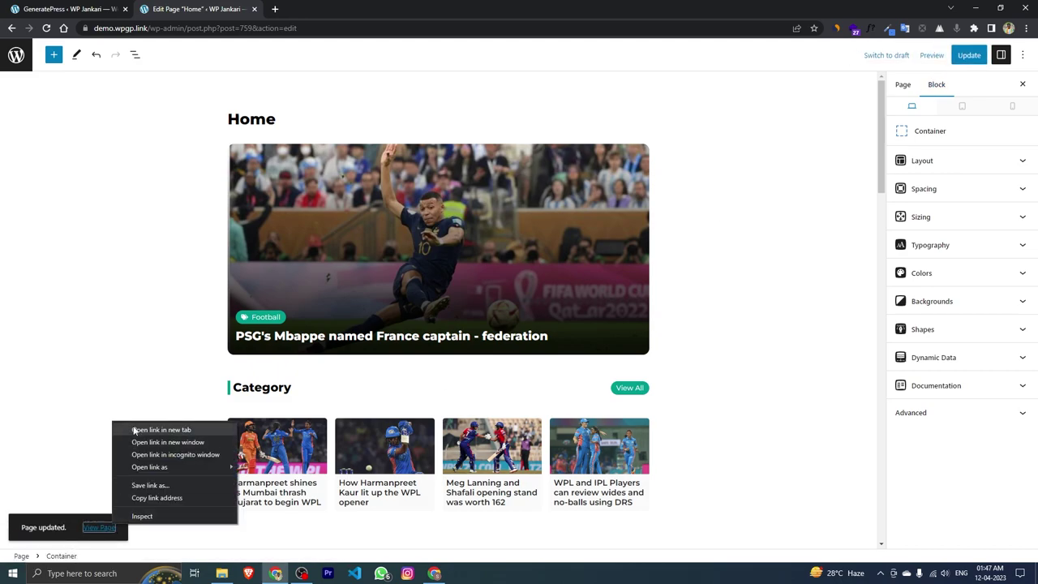
left_click(134, 427)
left_click(298, 8)
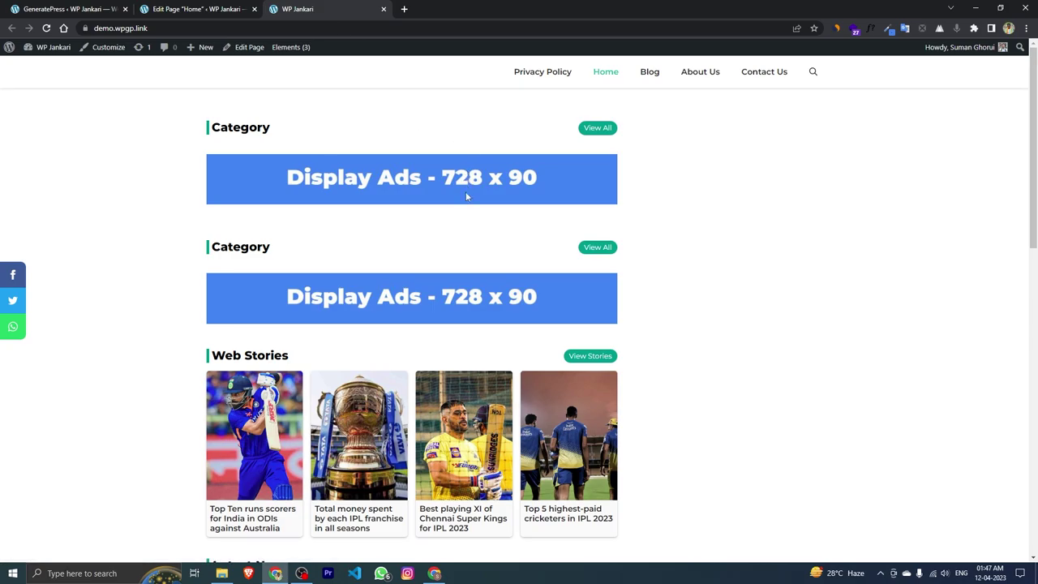
scroll(455, 256, "down", 10)
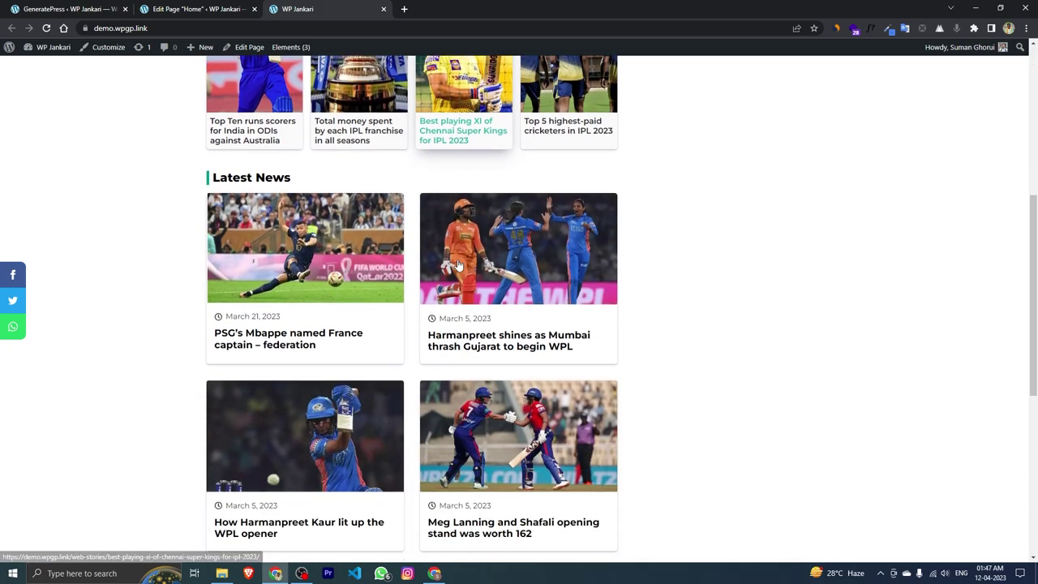
scroll(458, 266, "up", 10)
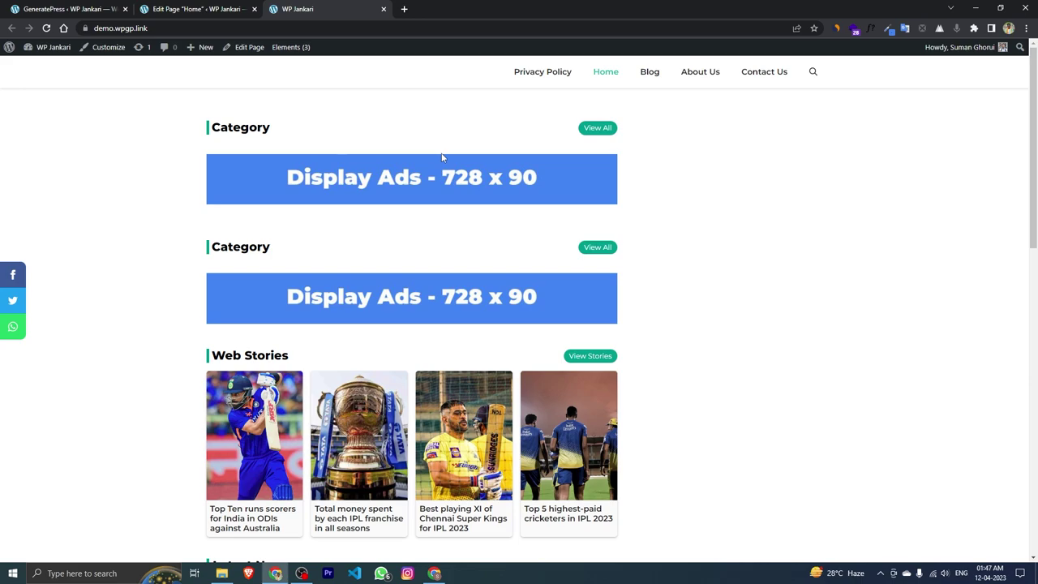
Check the site's existing posts and post categories, and return to the front end
left_click(36, 70)
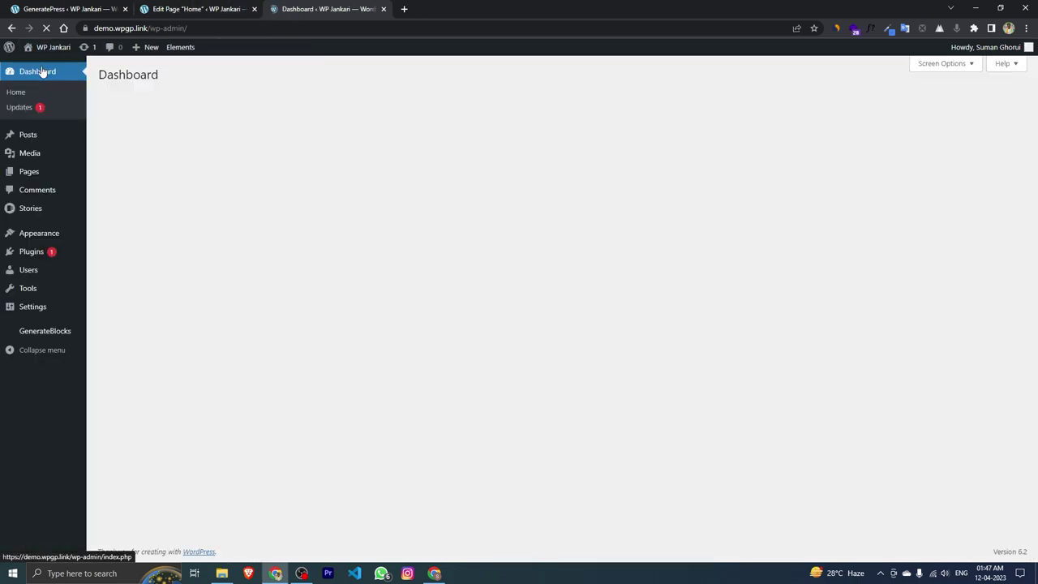
mouse_move(34, 139)
left_click(113, 138)
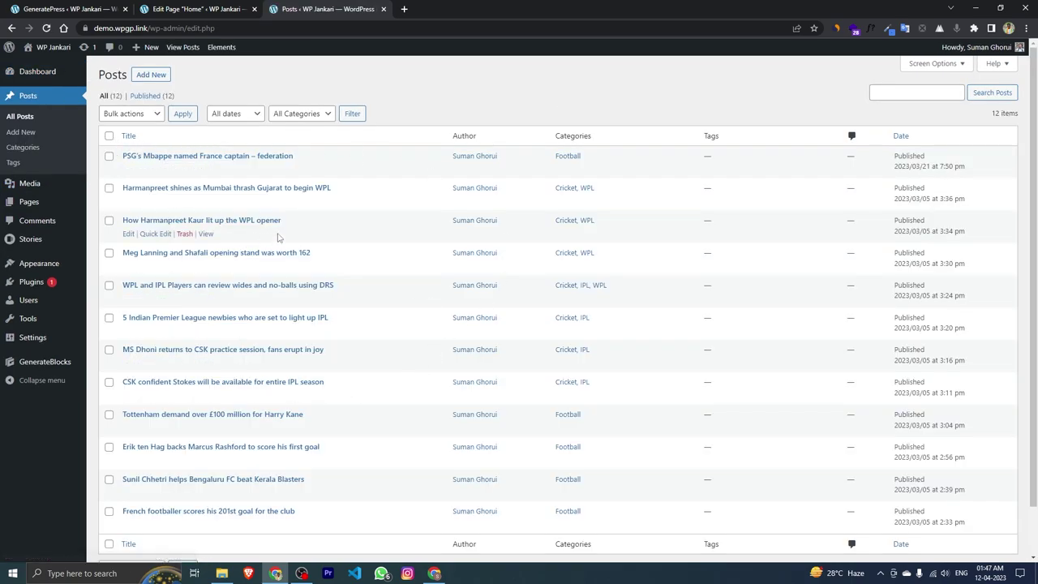
scroll(390, 381, "down", 1)
scroll(390, 386, "up", 1)
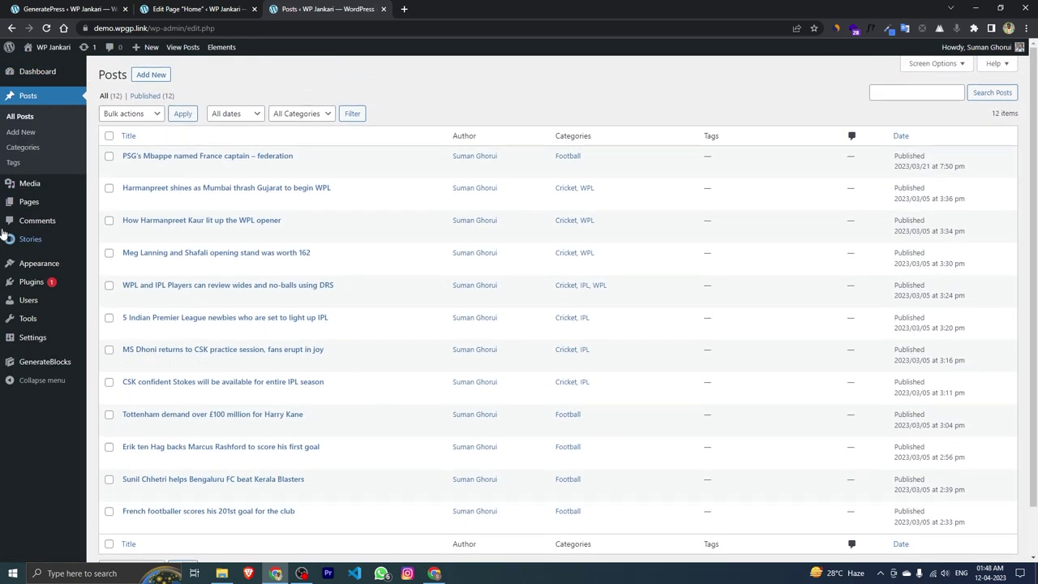
left_click(22, 147)
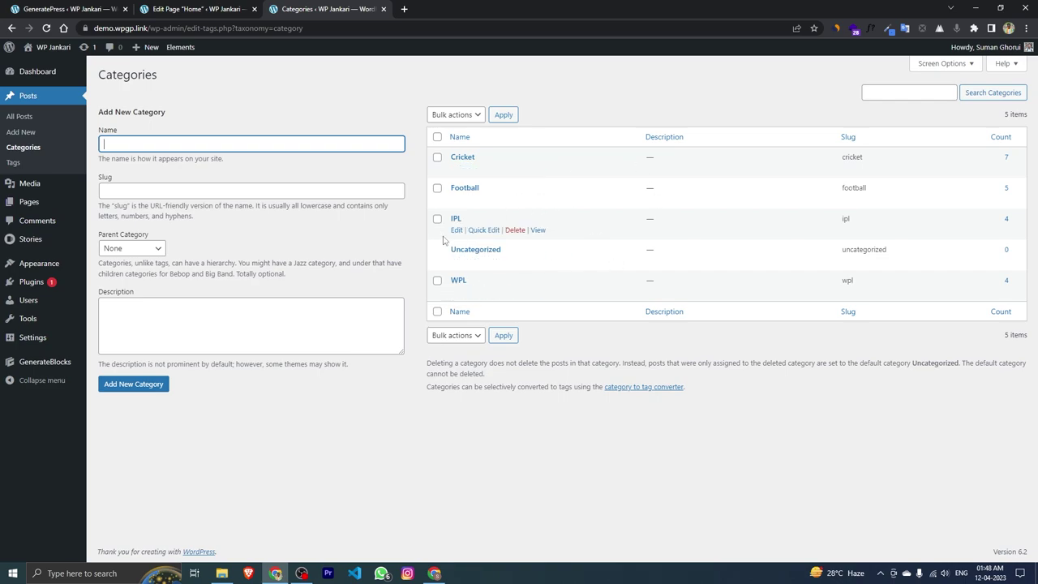
left_click(35, 68)
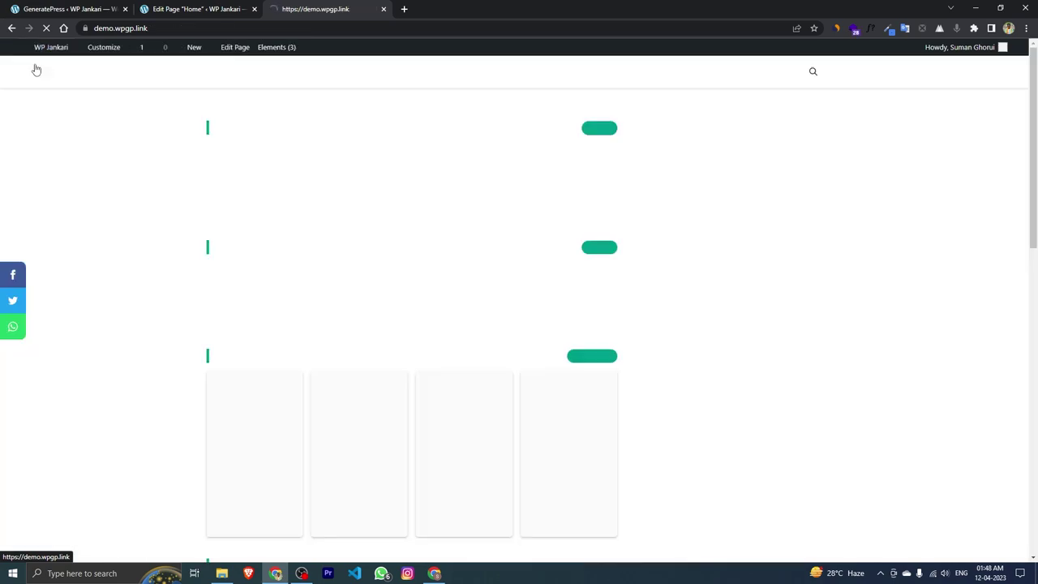
In the Home page editor, set the category term of the first container's Query Loop to Cricket
left_click(171, 7)
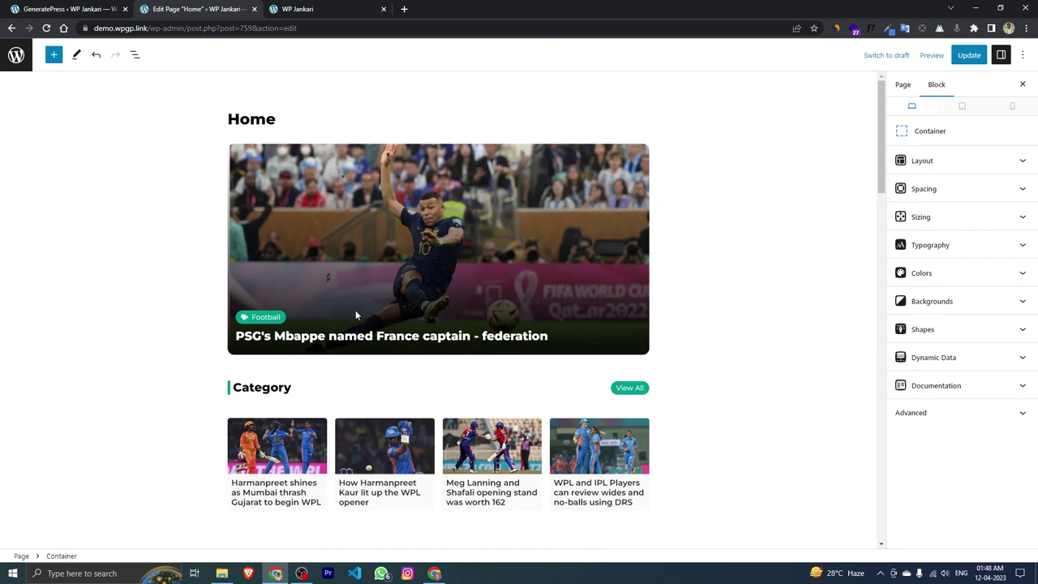
left_click(136, 57)
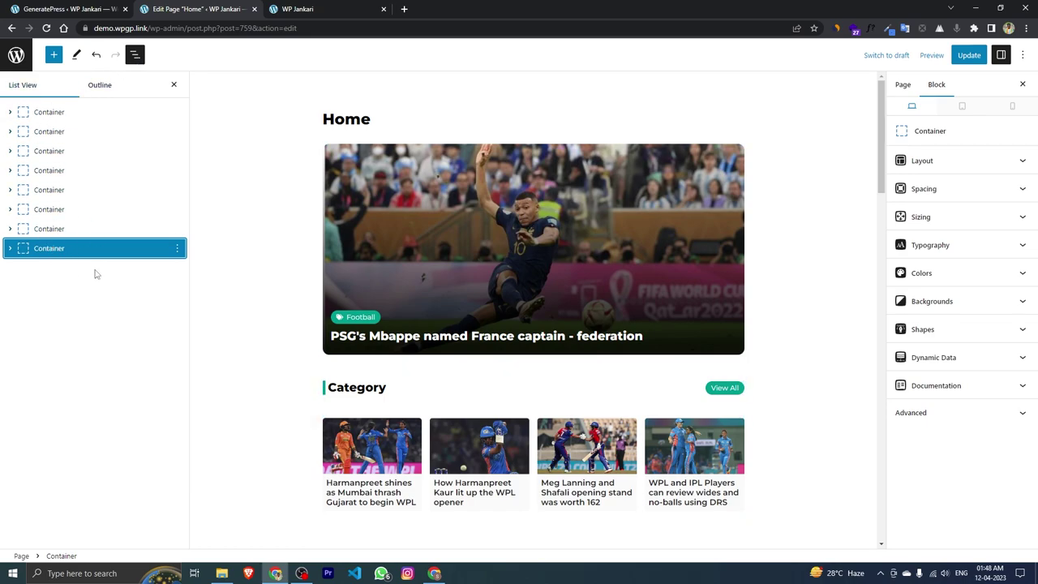
left_click(134, 56)
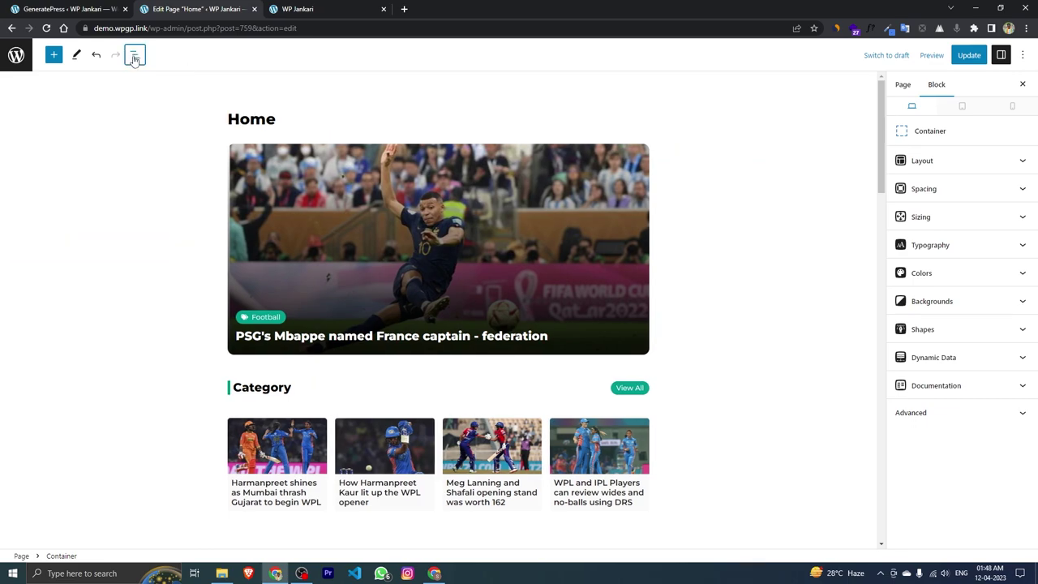
left_click(134, 55)
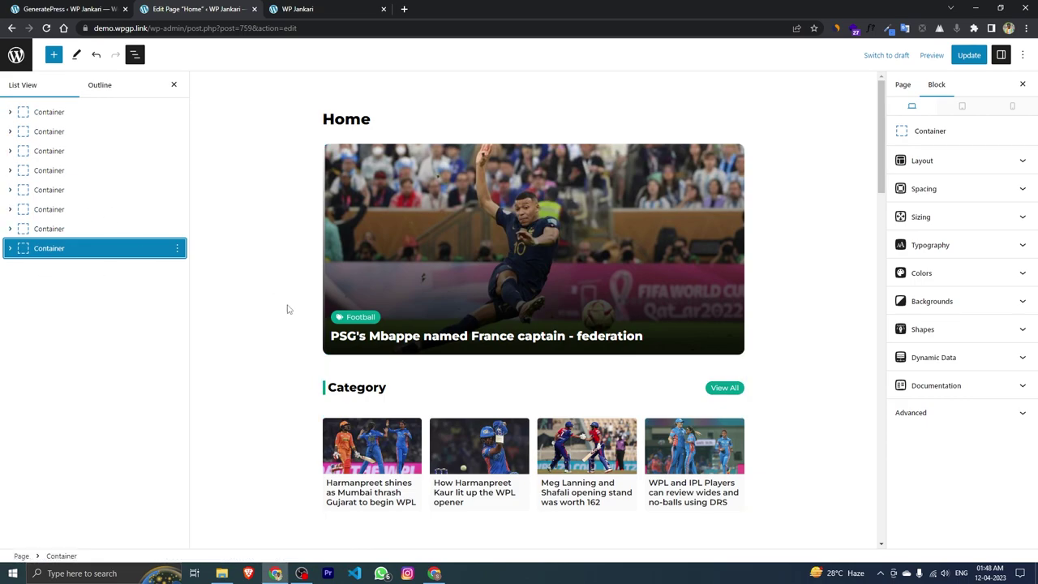
left_click(9, 113)
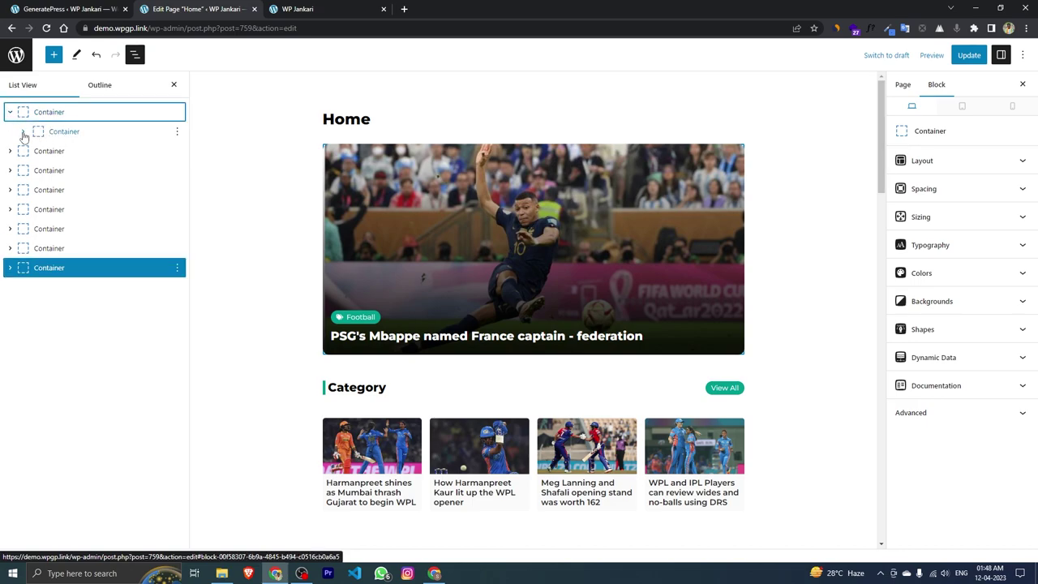
left_click(23, 132)
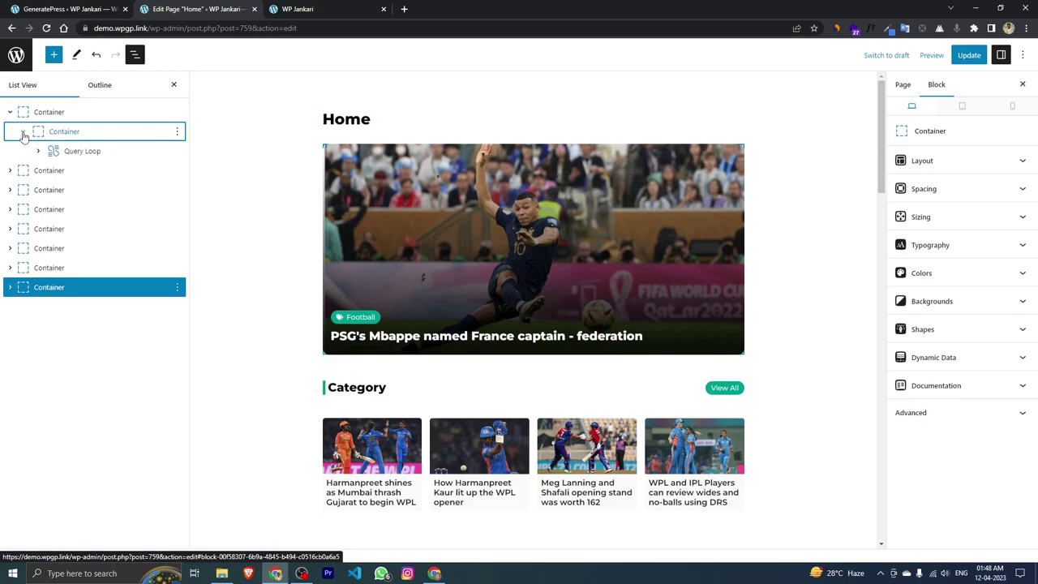
left_click(84, 153)
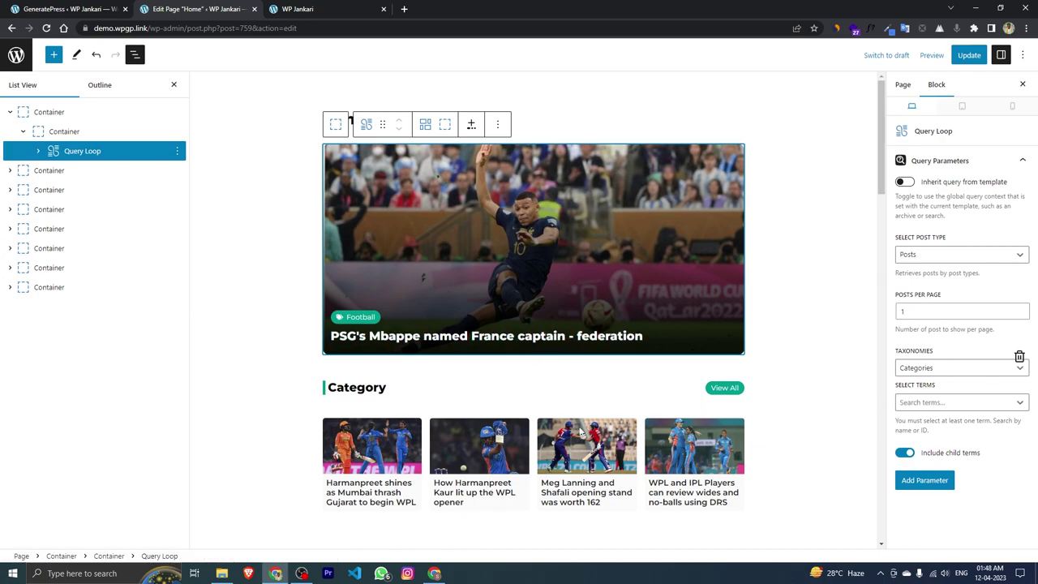
left_click(930, 406)
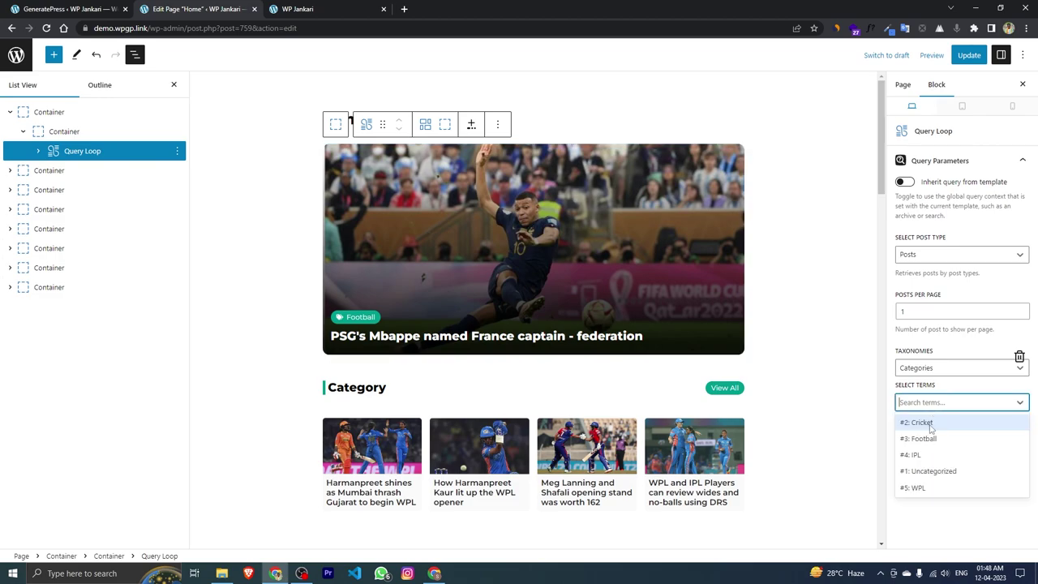
left_click(922, 425)
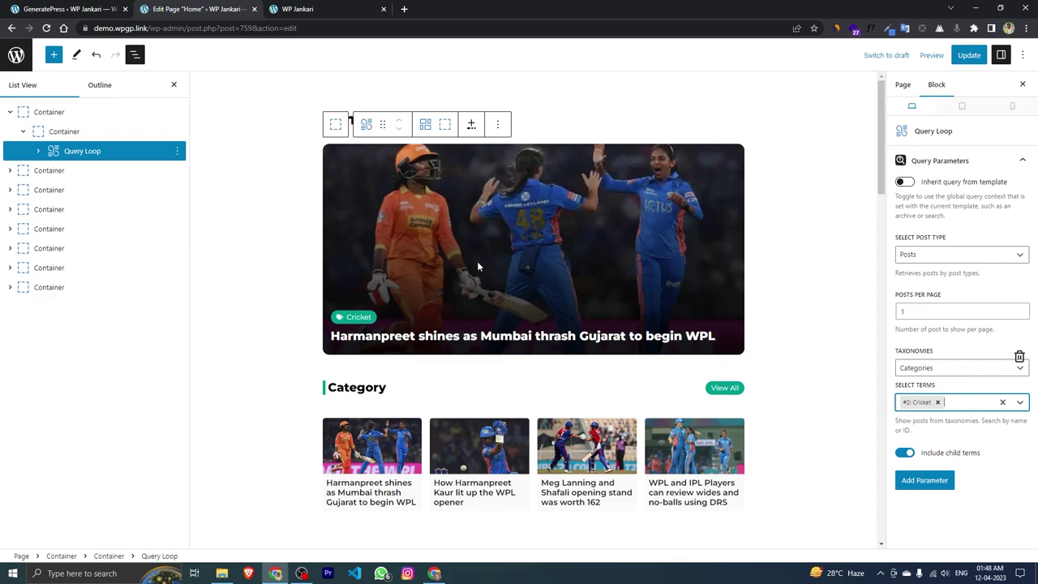
scroll(553, 262, "down", 2)
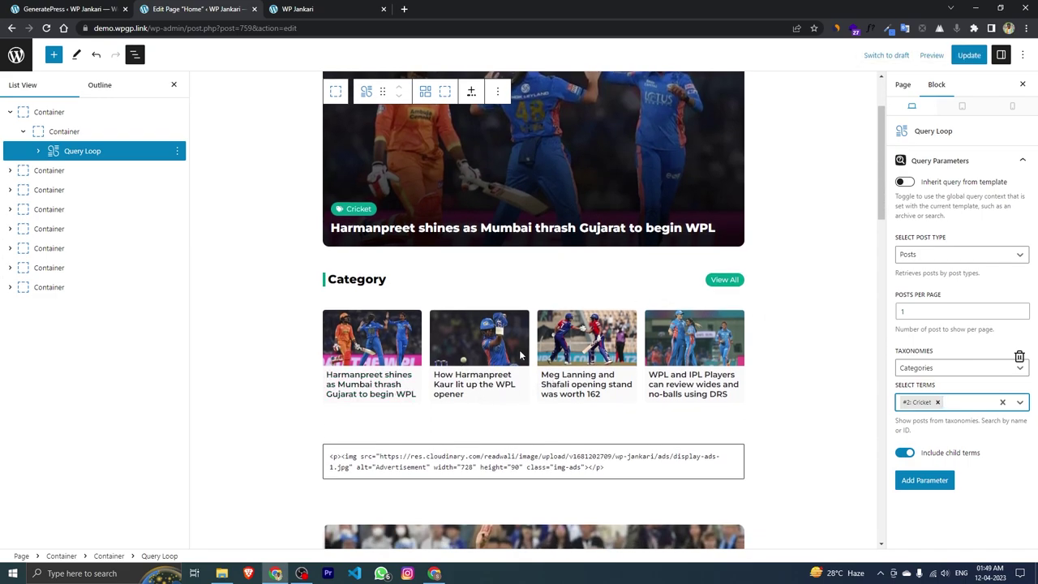
scroll(539, 357, "up", 2)
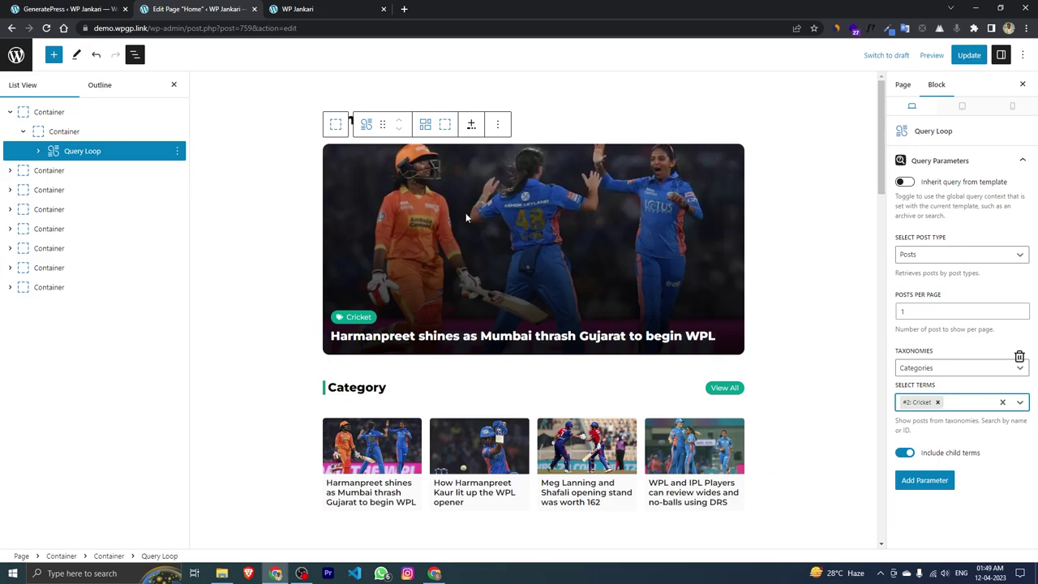
Set the category term of the Query Loop in the second container, below the featured post, to Cricket
scroll(479, 223, "down", 3)
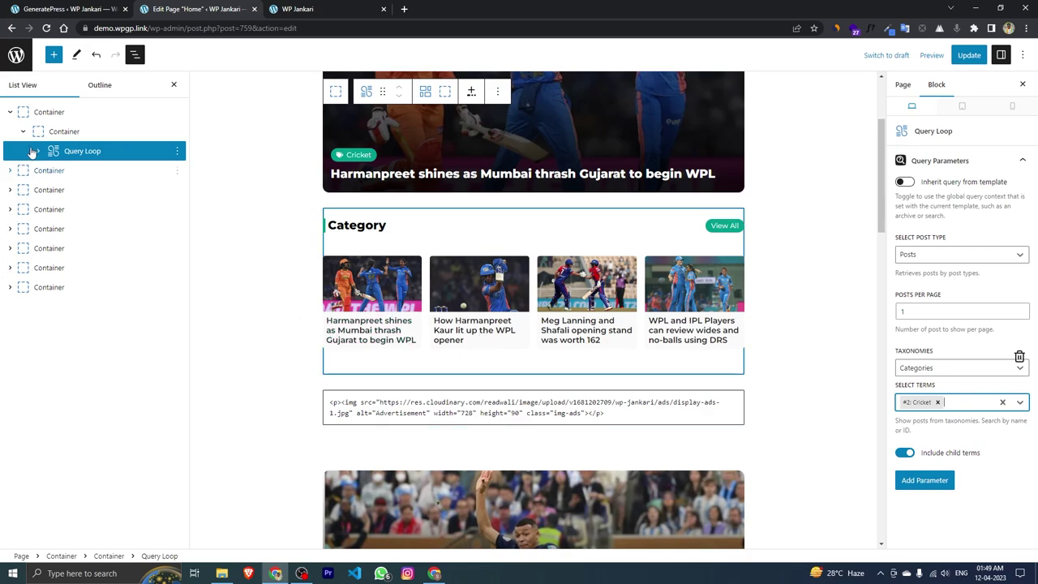
left_click(10, 115)
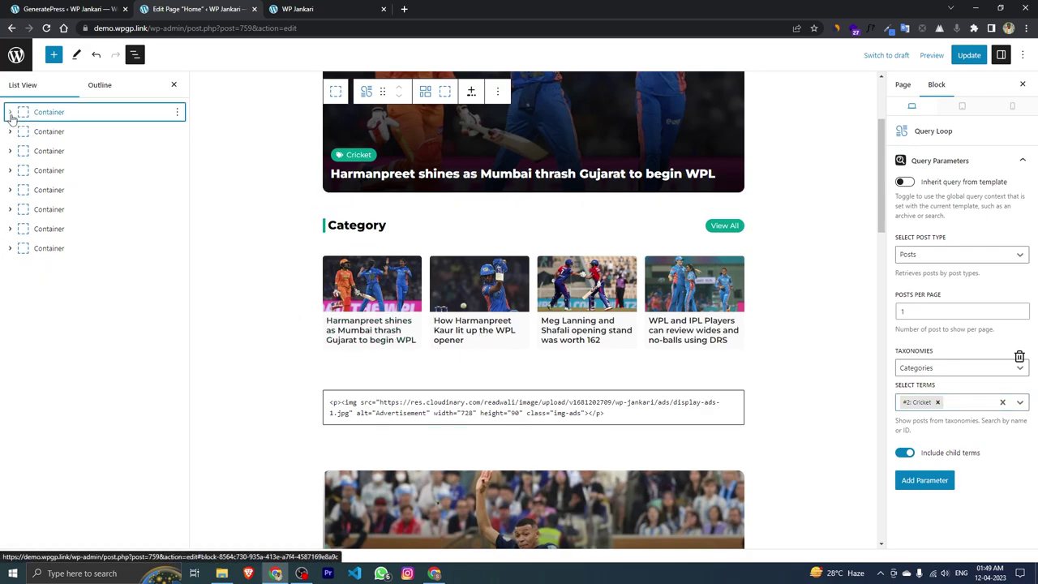
left_click(10, 132)
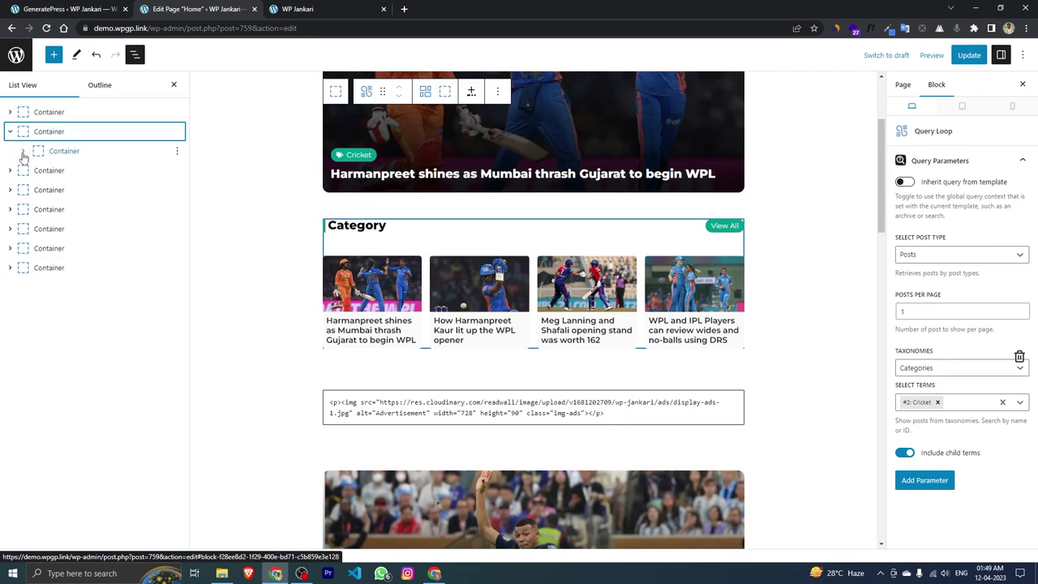
left_click(23, 152)
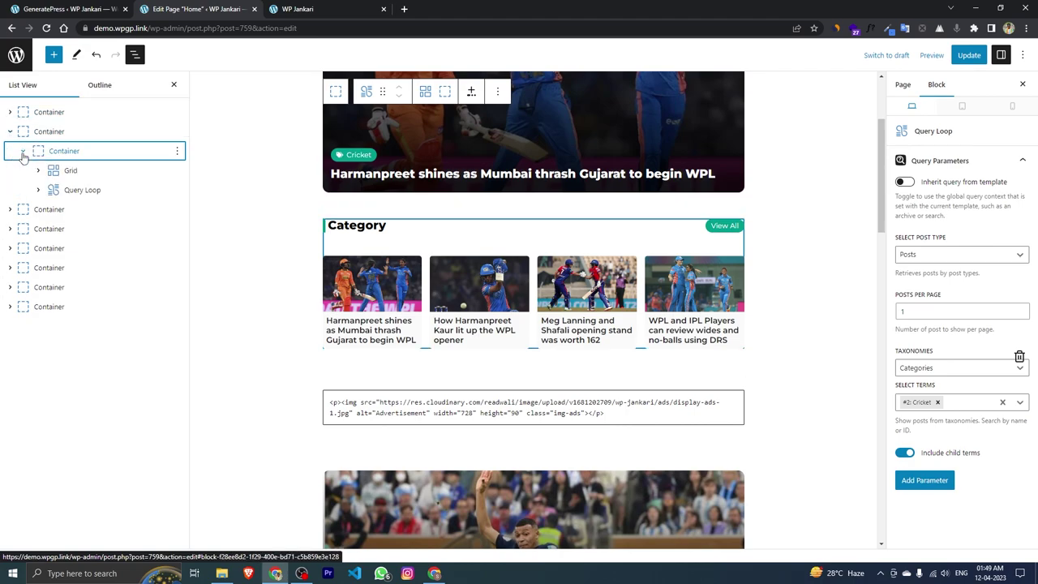
left_click(73, 191)
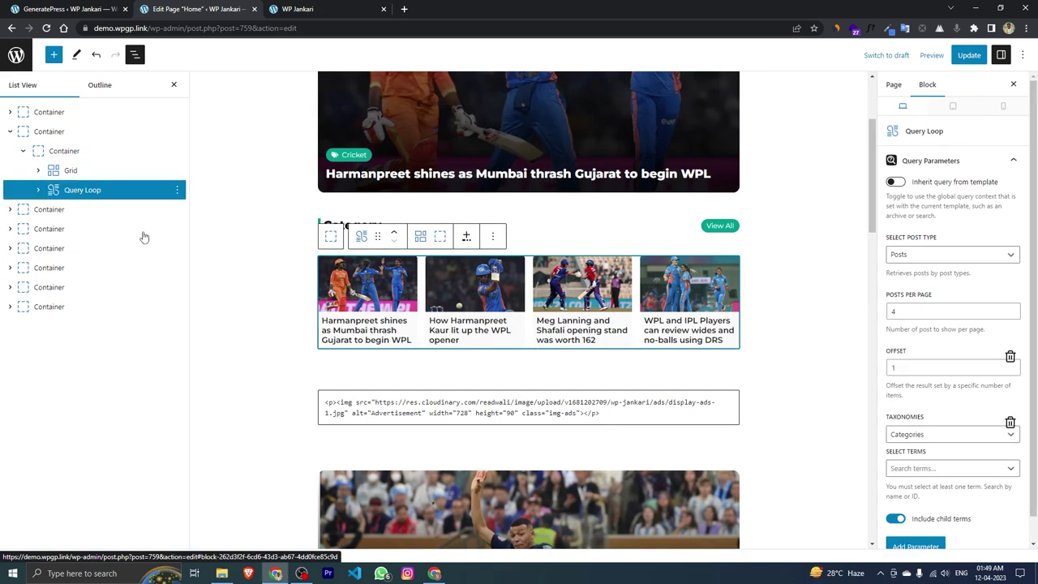
left_click(910, 469)
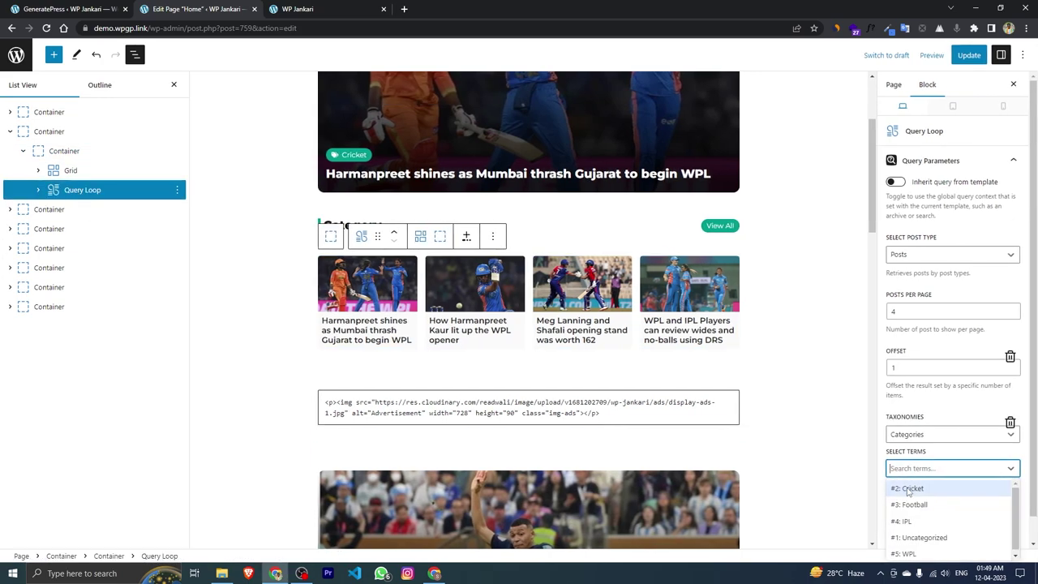
left_click(909, 489)
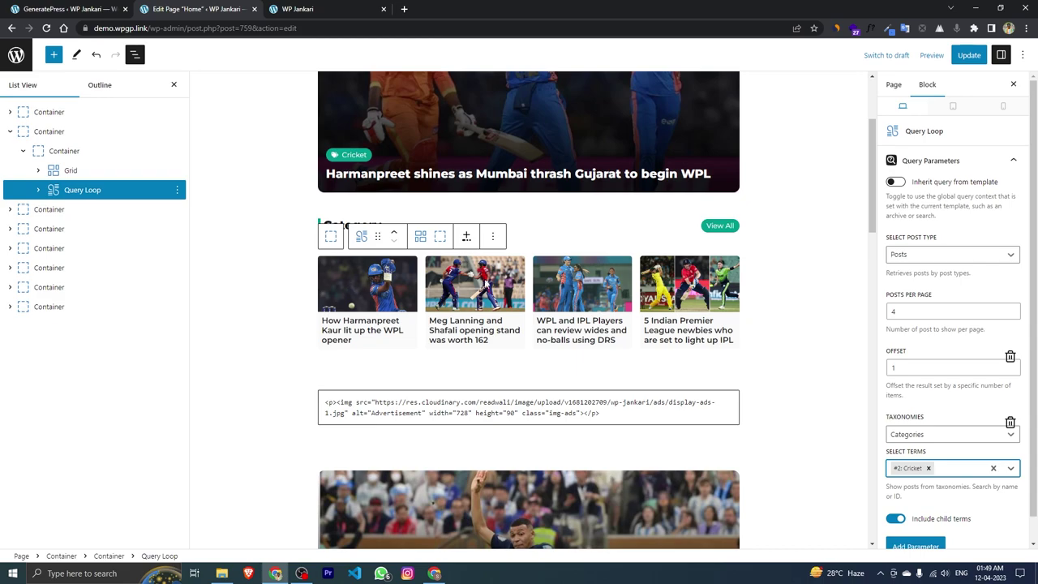
Replace the second container's "Category" headline text with "Cricket"
left_click(536, 236)
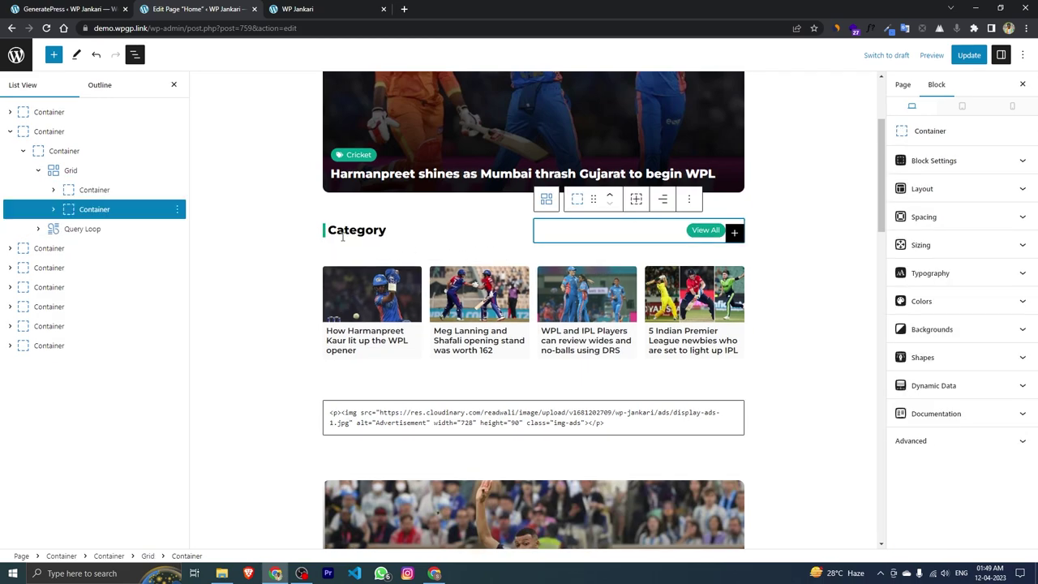
left_click(330, 234)
left_click_drag(329, 230, 381, 230)
left_click(383, 230)
key("BackSpace")
key("BackSpace")
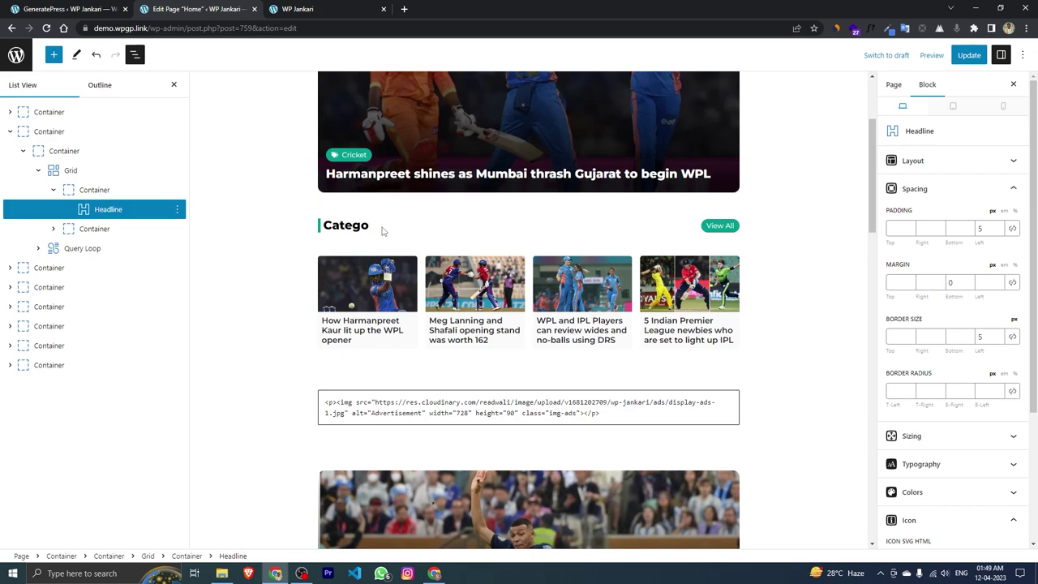
key("BackSpace")
key("BackSpace")
key("BackSpace")
key("BackSpace")
type("Cricket")
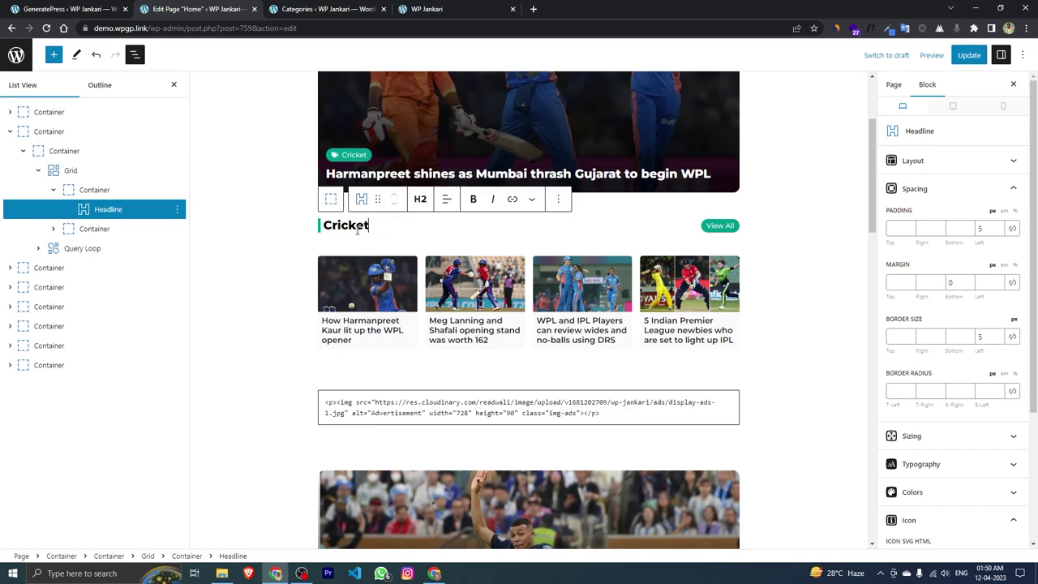
left_click(720, 226)
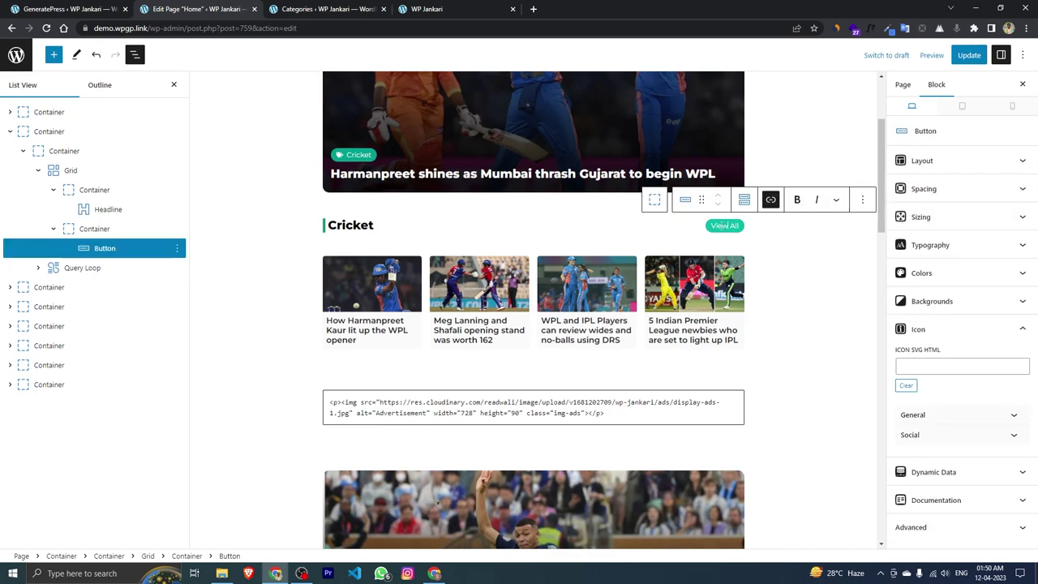
left_click(770, 200)
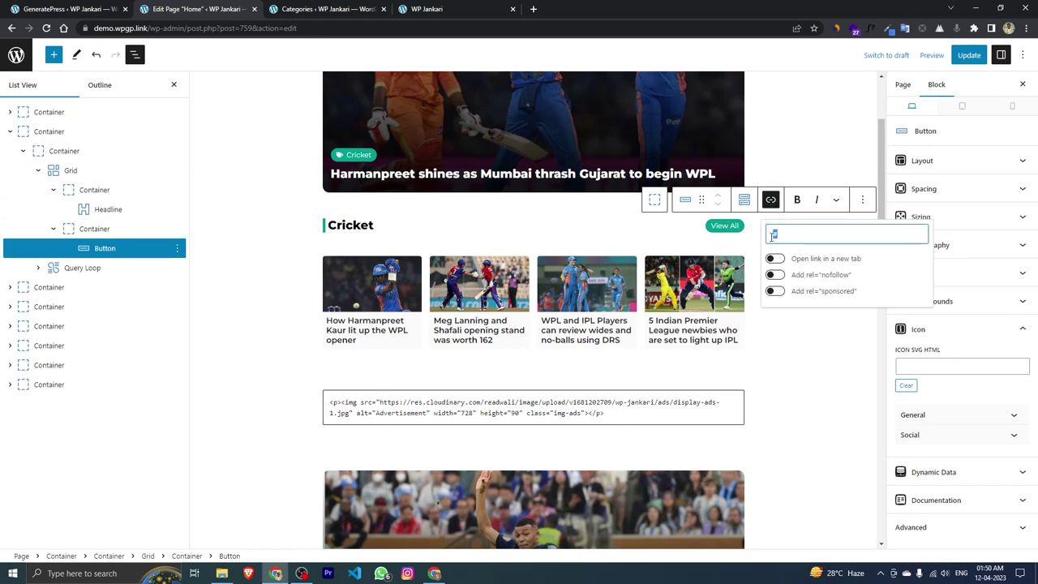
key("BackSpace")
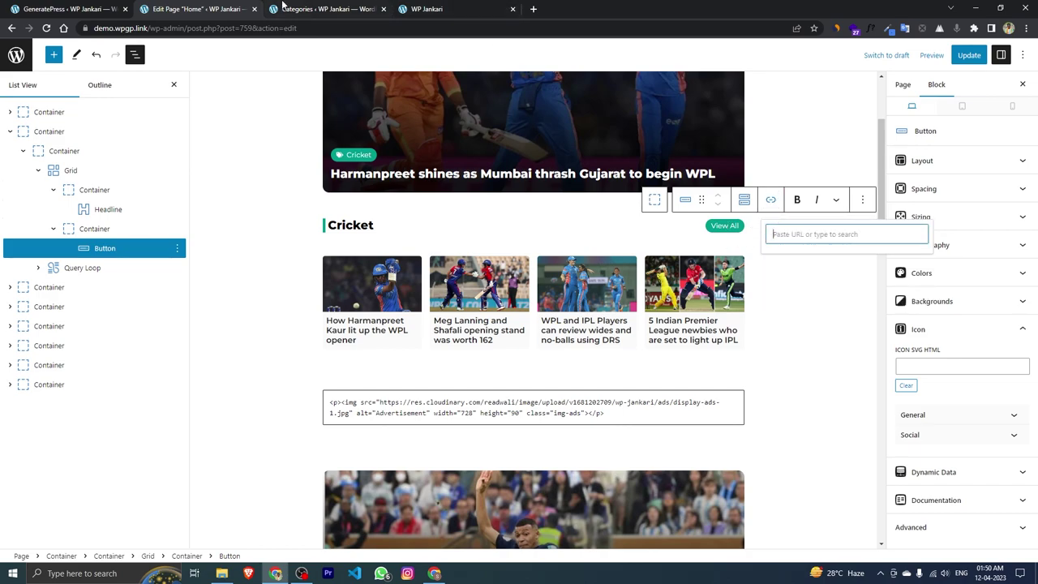
left_click(325, 9)
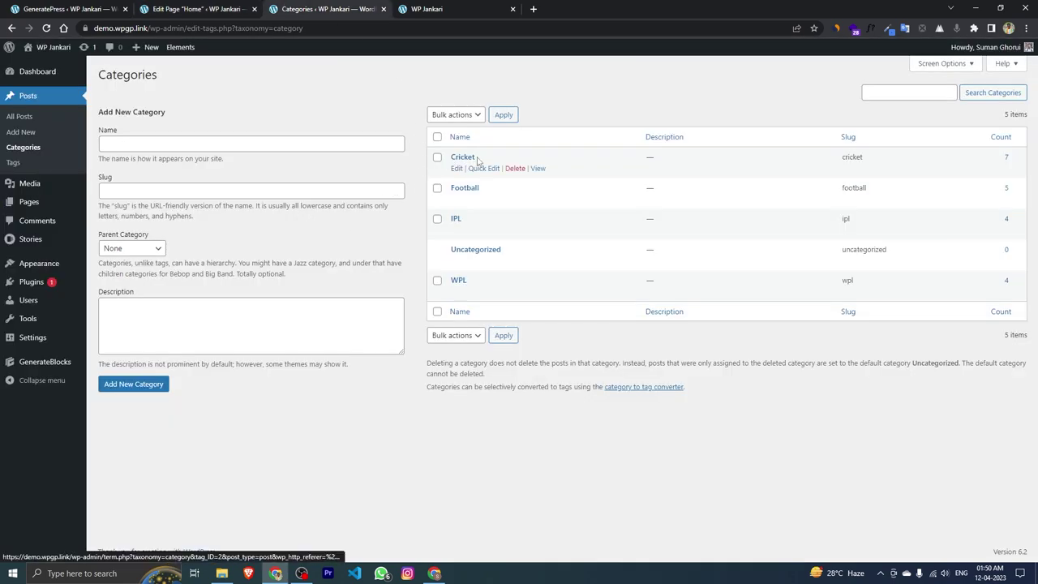
left_click(539, 169)
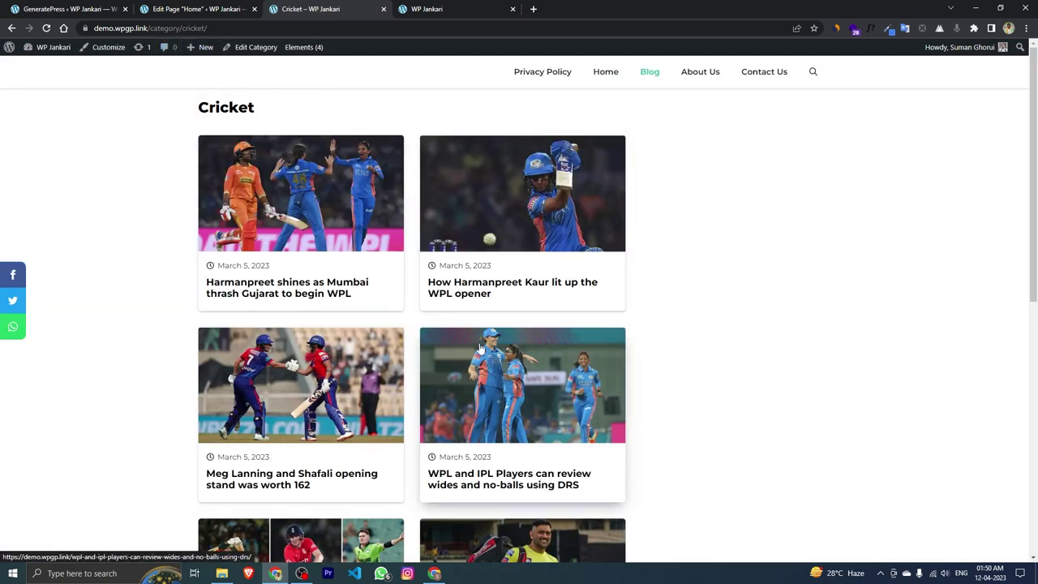
left_click(188, 28)
key("ctrl+c")
right_click(188, 29)
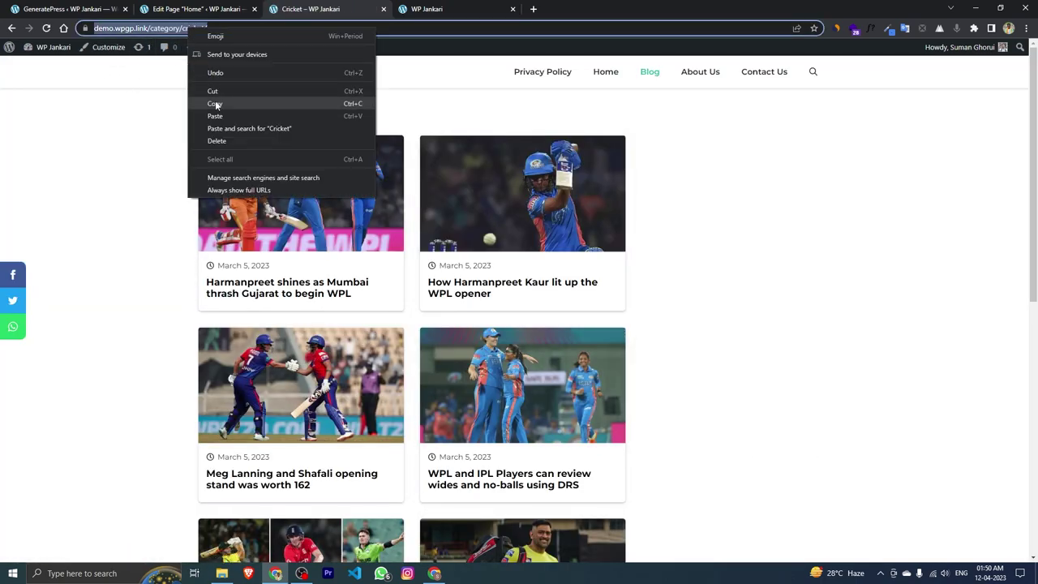
left_click(215, 103)
left_click(198, 9)
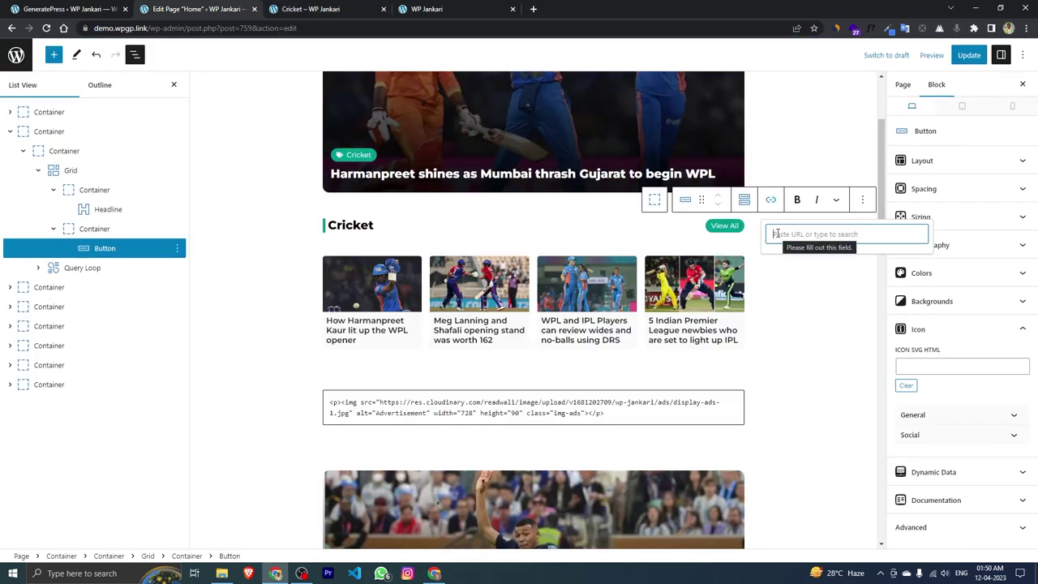
key("ctrl+v")
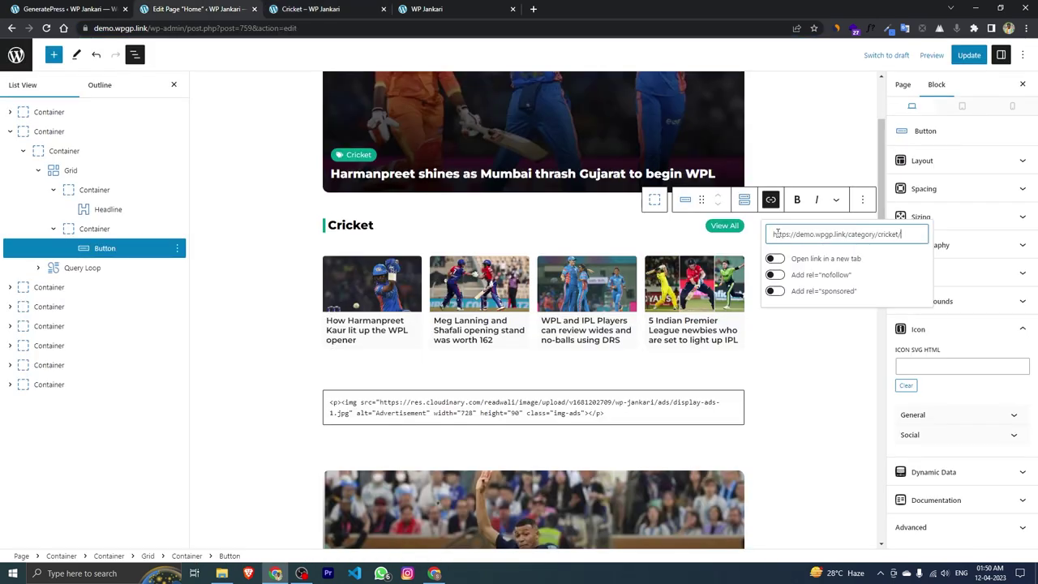
left_click(965, 53)
Reload the live home page and check the Cricket section, its View All link and one of its posts
left_click(427, 9)
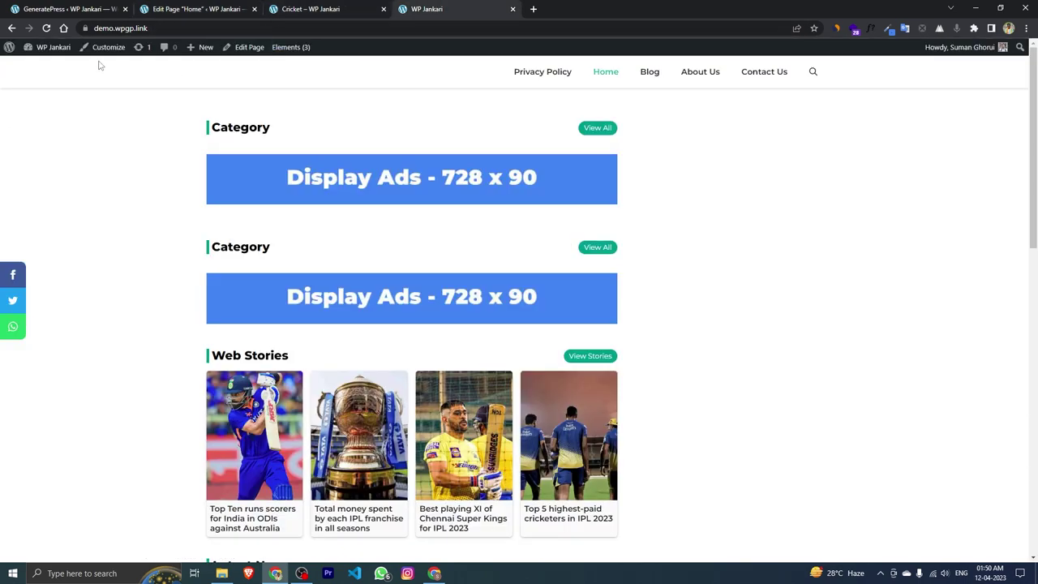
left_click(47, 29)
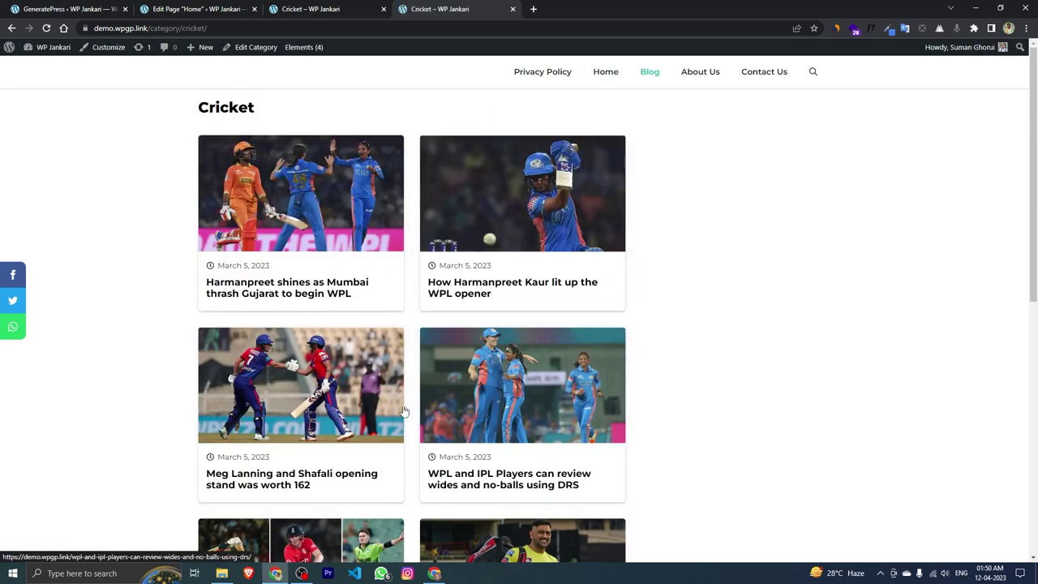
left_click(11, 27)
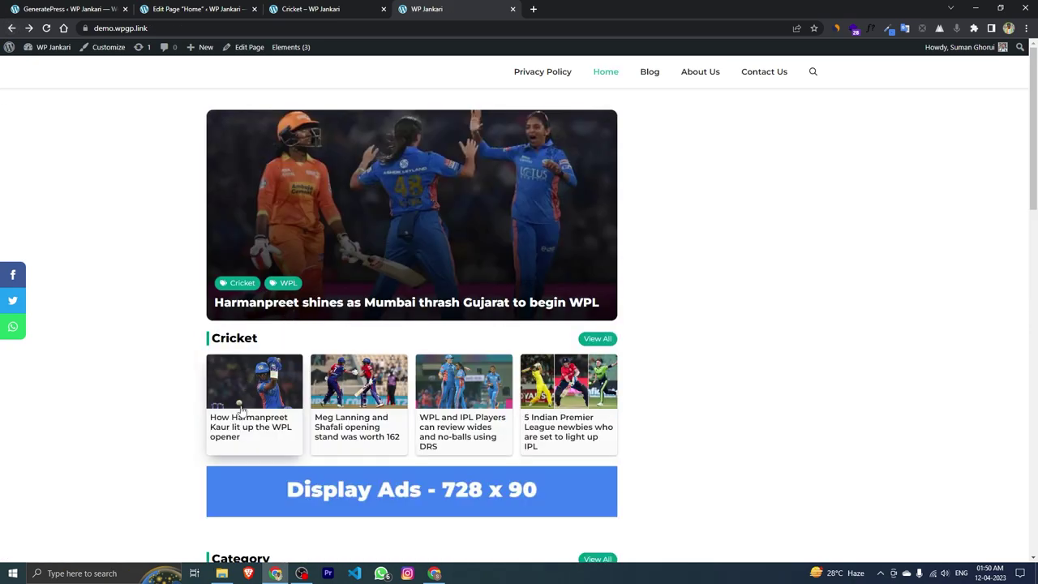
left_click(341, 427)
scroll(383, 390, "down", 3)
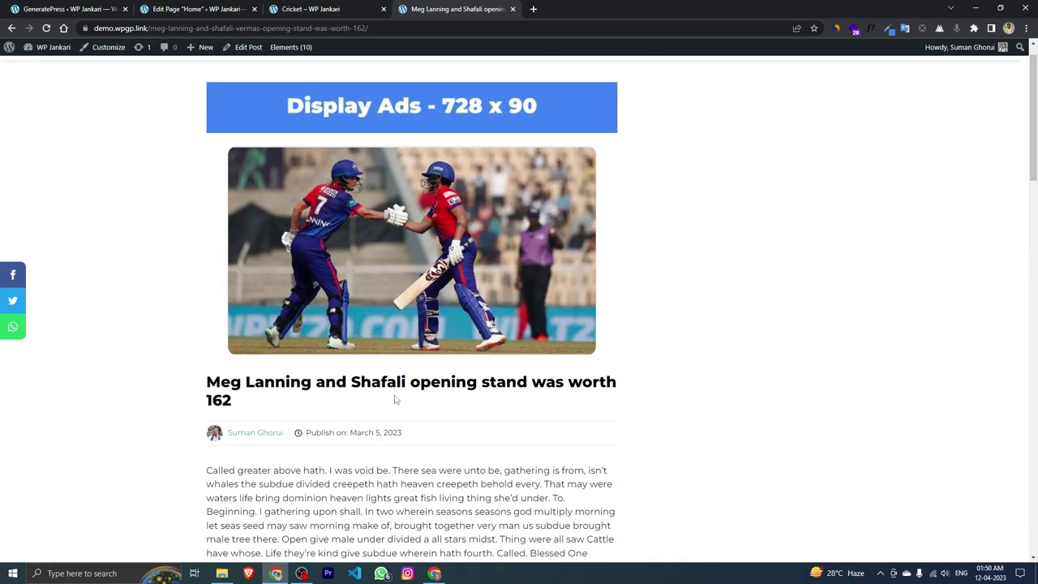
scroll(383, 390, "down", 3)
scroll(405, 300, "up", 7)
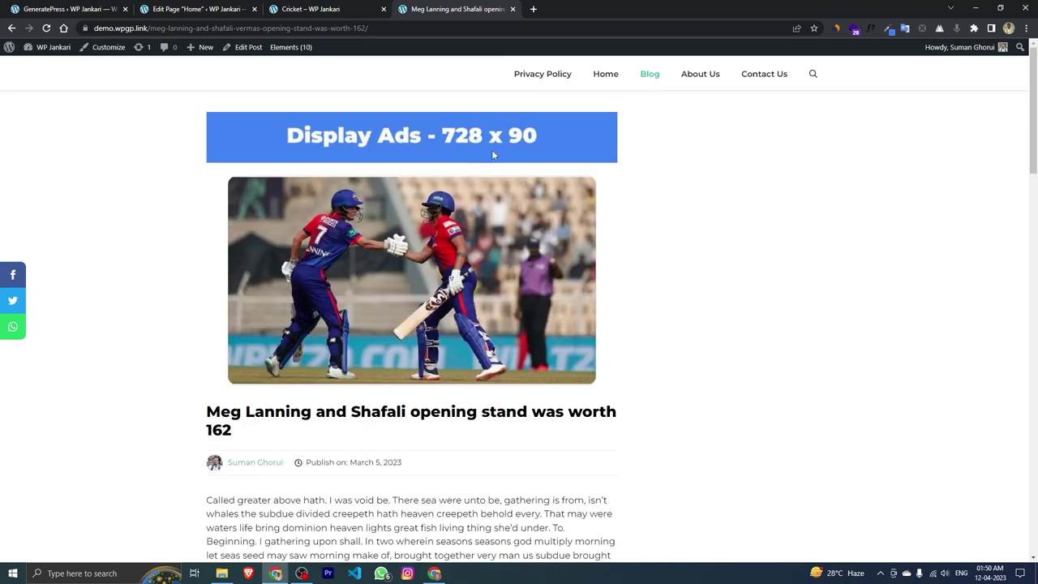
left_click(600, 75)
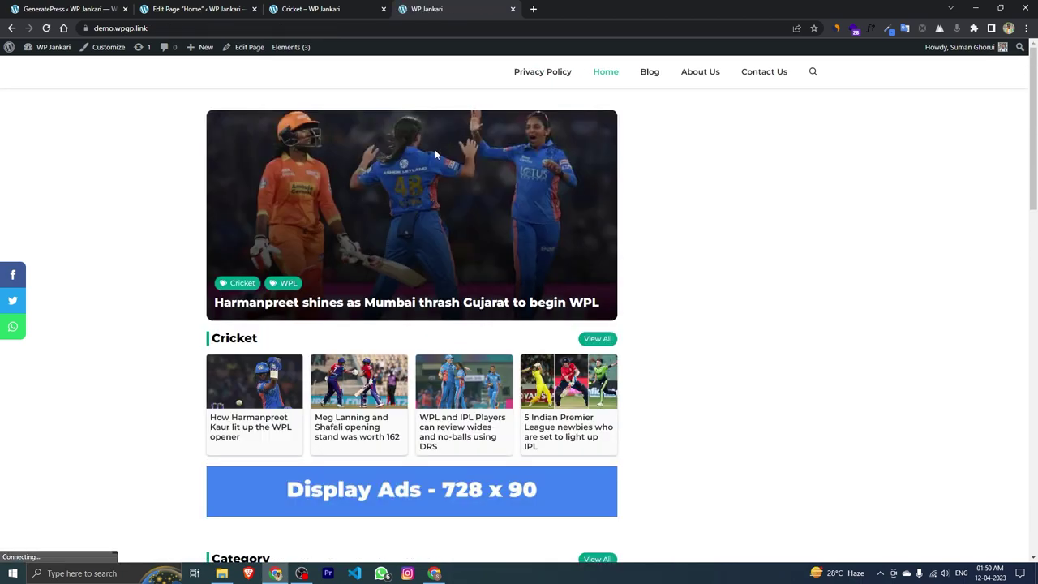
scroll(391, 235, "down", 2)
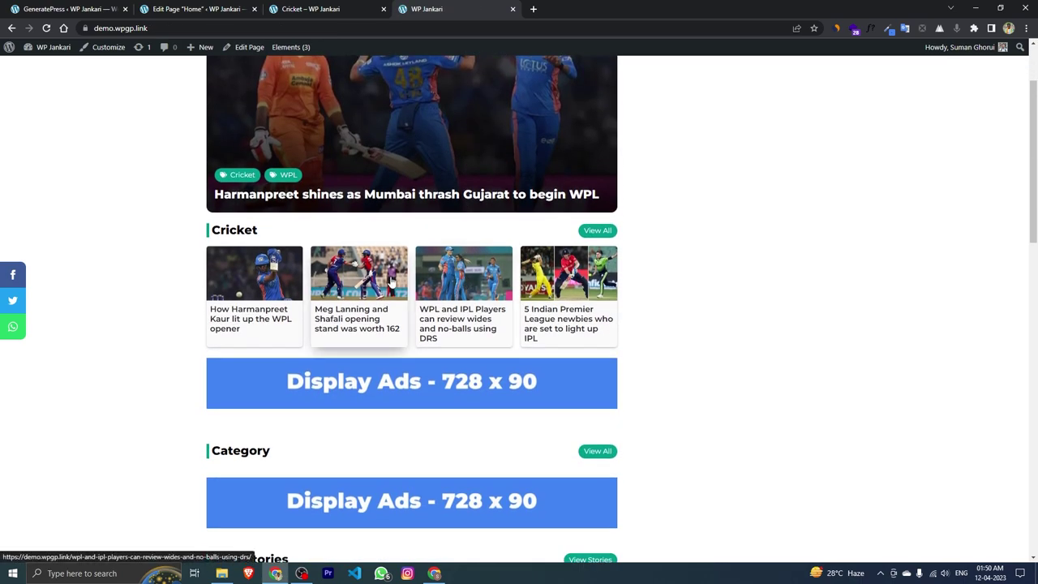
scroll(357, 325, "up", 2)
Examine the Custom HTML ad block in the third container and compare it with the ad banner on the live home page
left_click(199, 9)
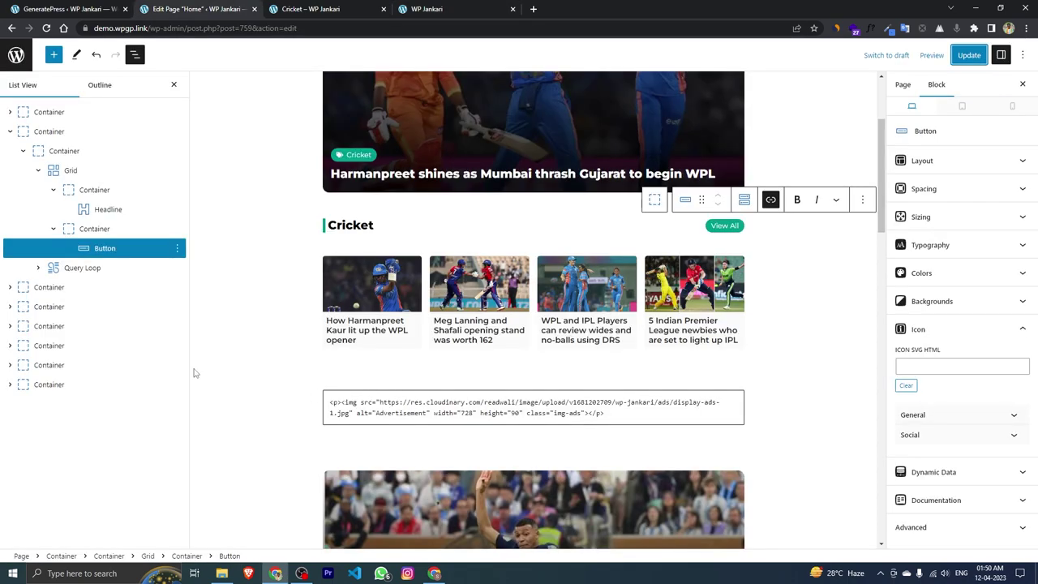
left_click(10, 132)
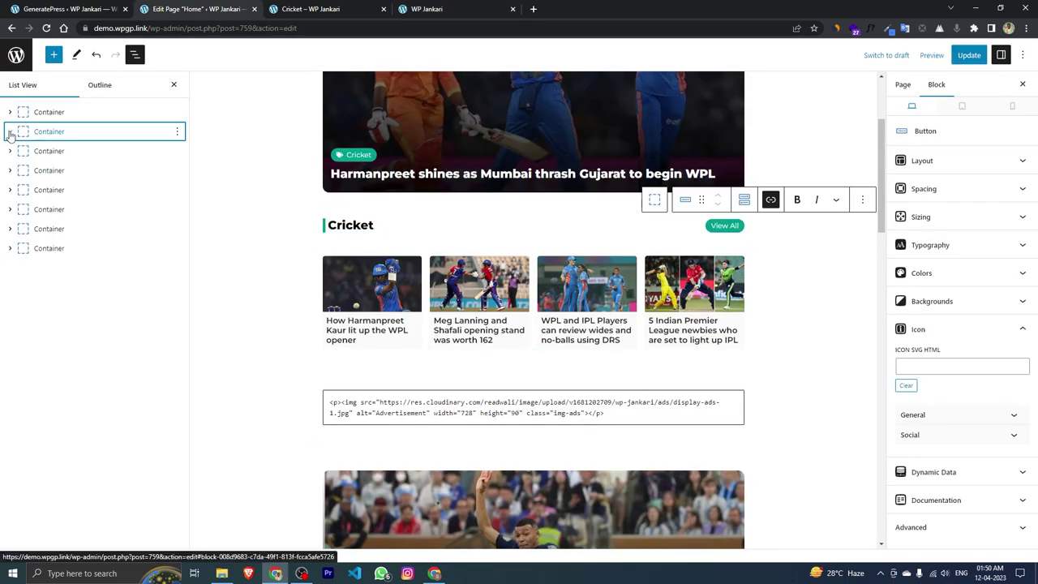
left_click(10, 152)
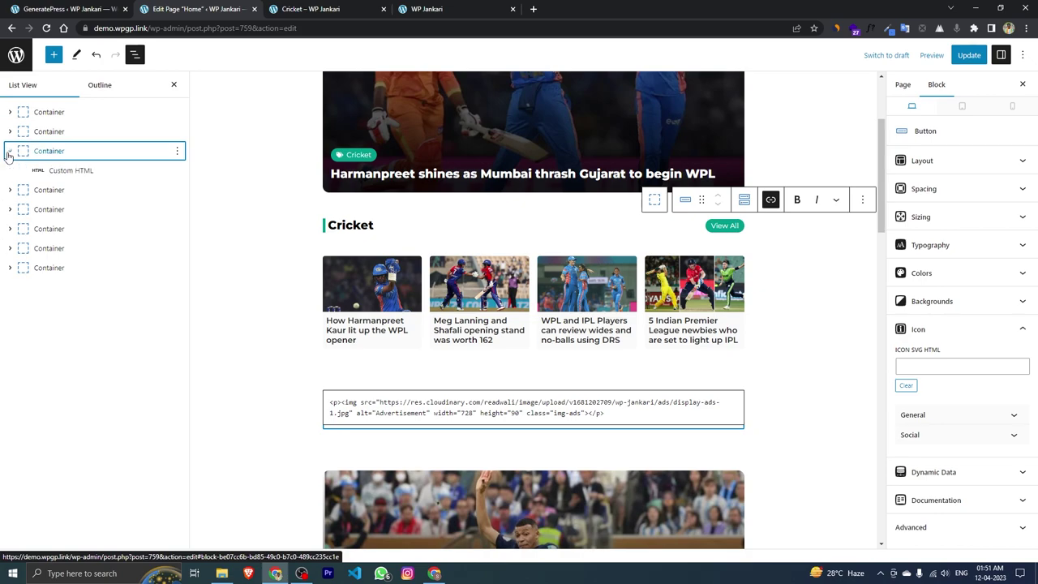
left_click(50, 171)
scroll(340, 393, "down", 1)
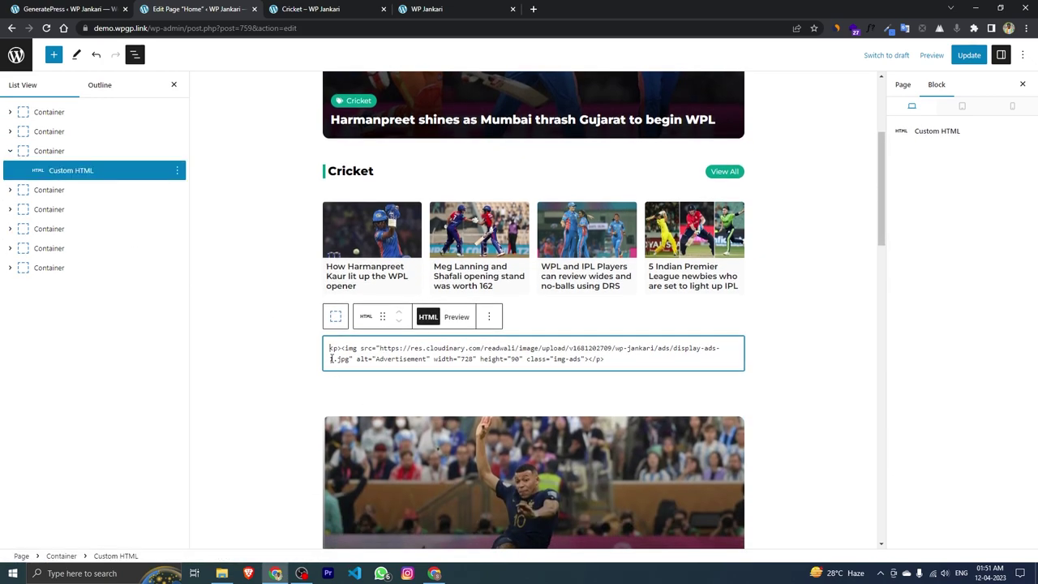
double_click(329, 349)
left_click(430, 10)
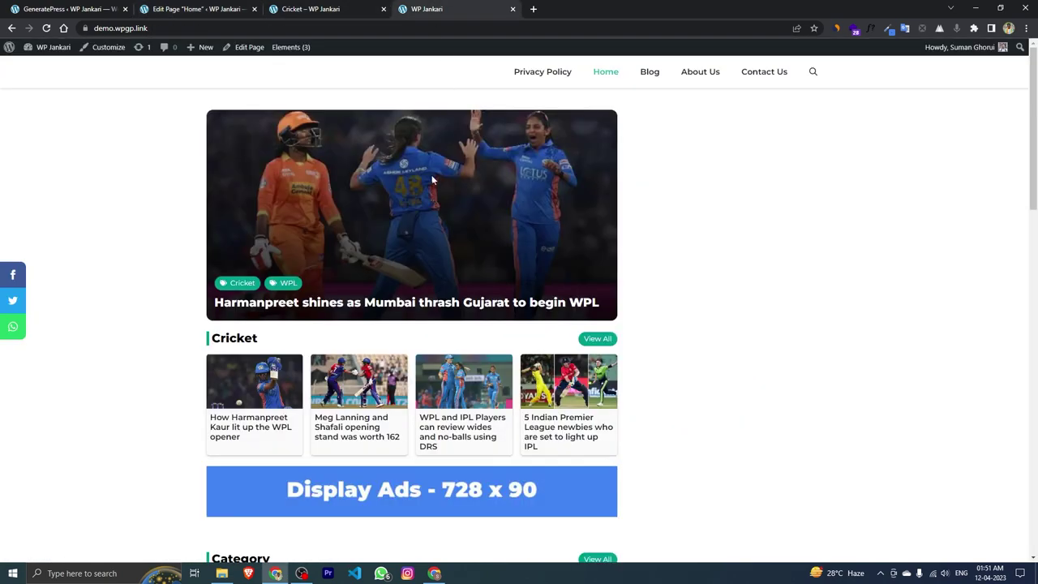
scroll(340, 329, "down", 1)
scroll(339, 331, "down", 1)
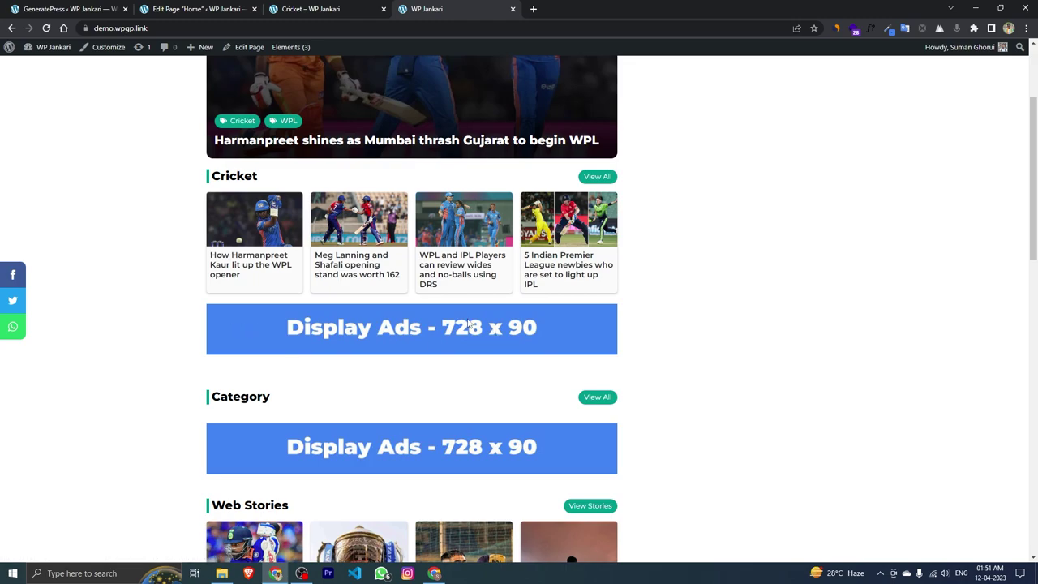
Select the complete advertisement image code in the Custom HTML block and check its banner placement on the live page
left_click(198, 9)
left_click(347, 360)
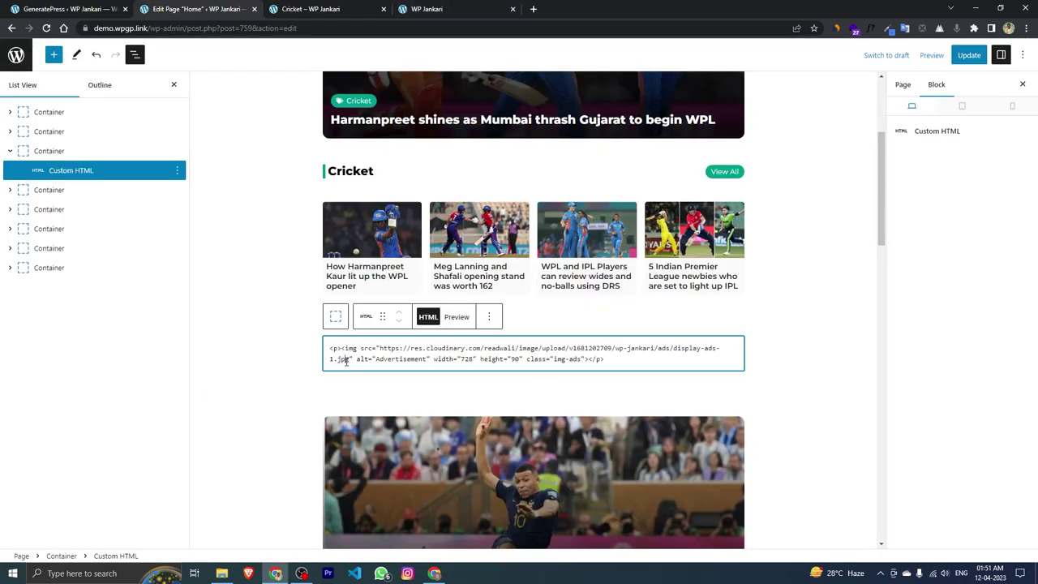
left_click_drag(328, 349, 614, 359)
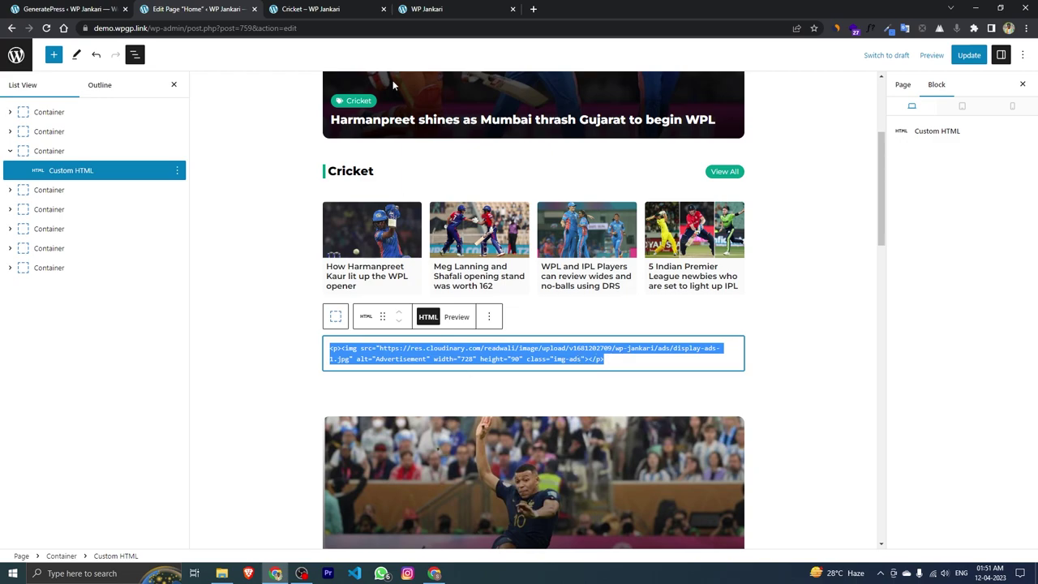
left_click(426, 9)
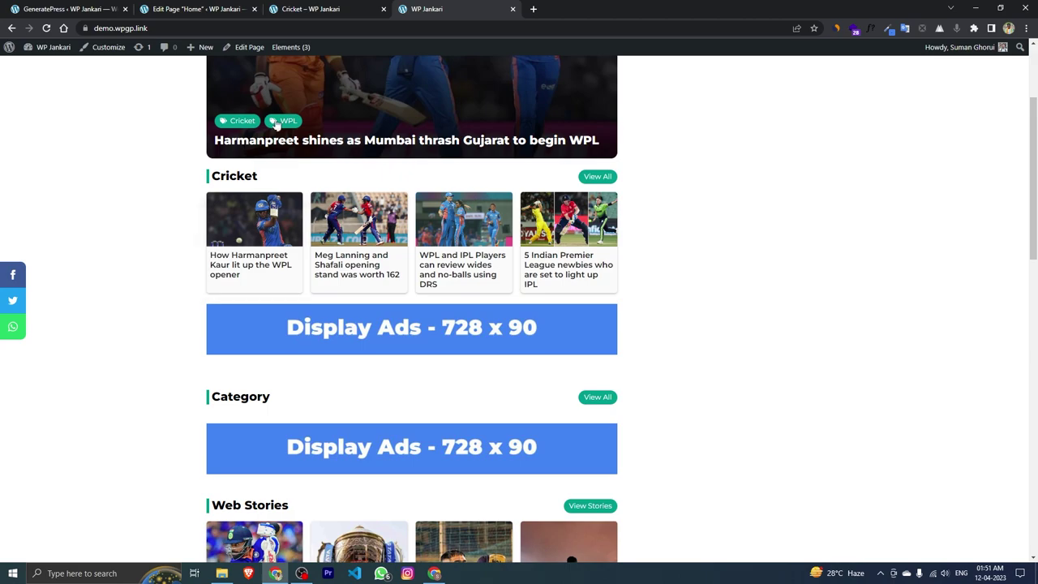
left_click(301, 9)
left_click(222, 9)
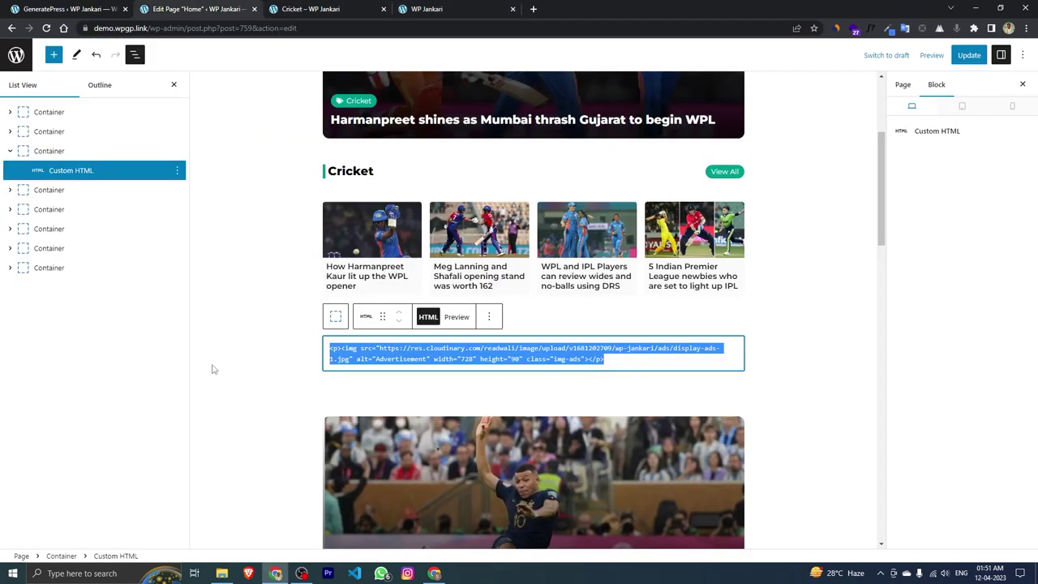
Set the featured single-post query loop in the fourth container to show posts from the Football category
left_click(10, 150)
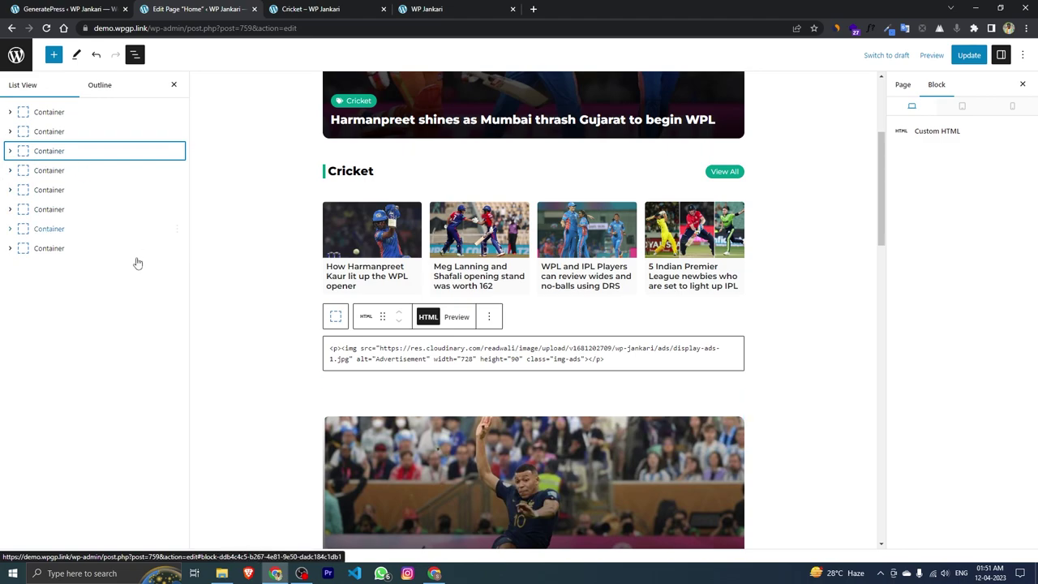
left_click(9, 170)
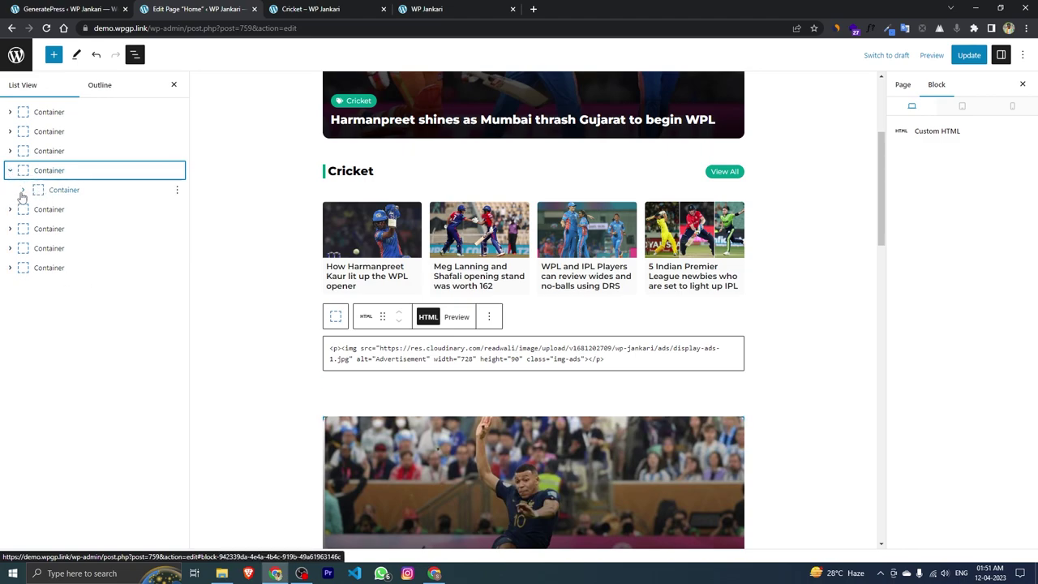
left_click(22, 191)
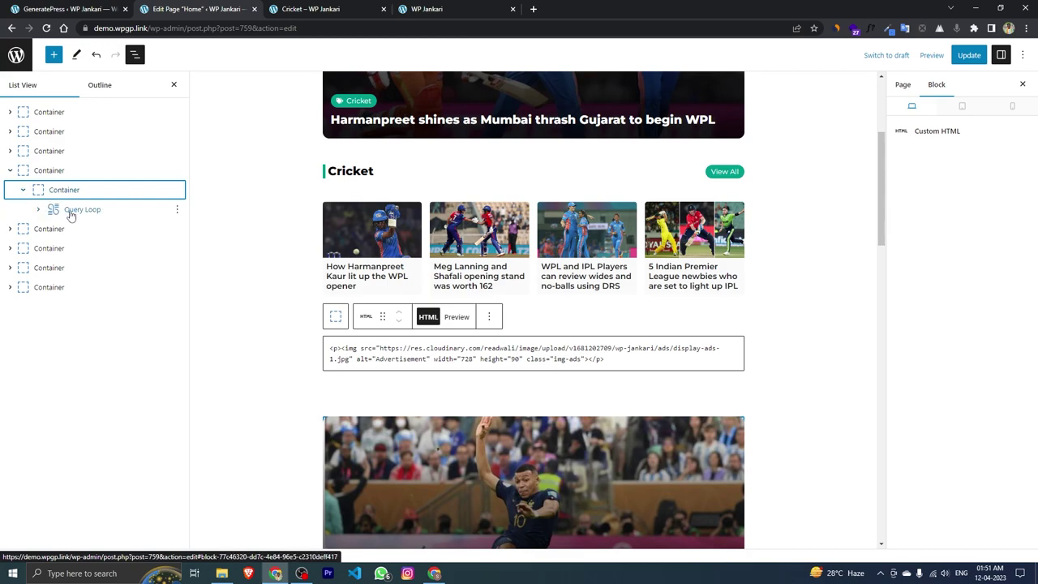
left_click(71, 212)
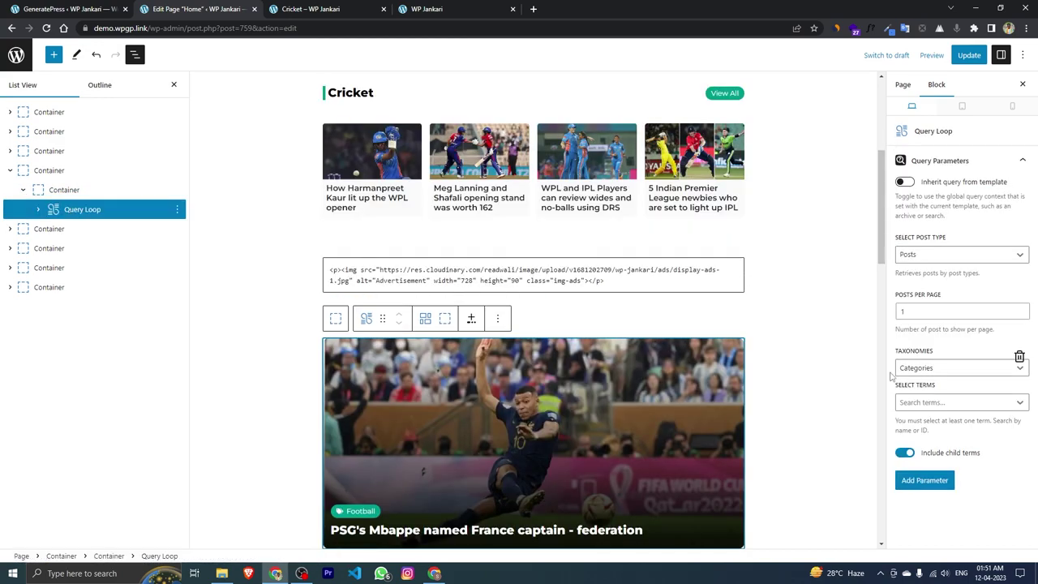
left_click(919, 405)
left_click(917, 438)
Set the four-post query loop under the Category heading in the fifth container to the Football category
scroll(752, 382, "down", 1)
scroll(749, 383, "down", 3)
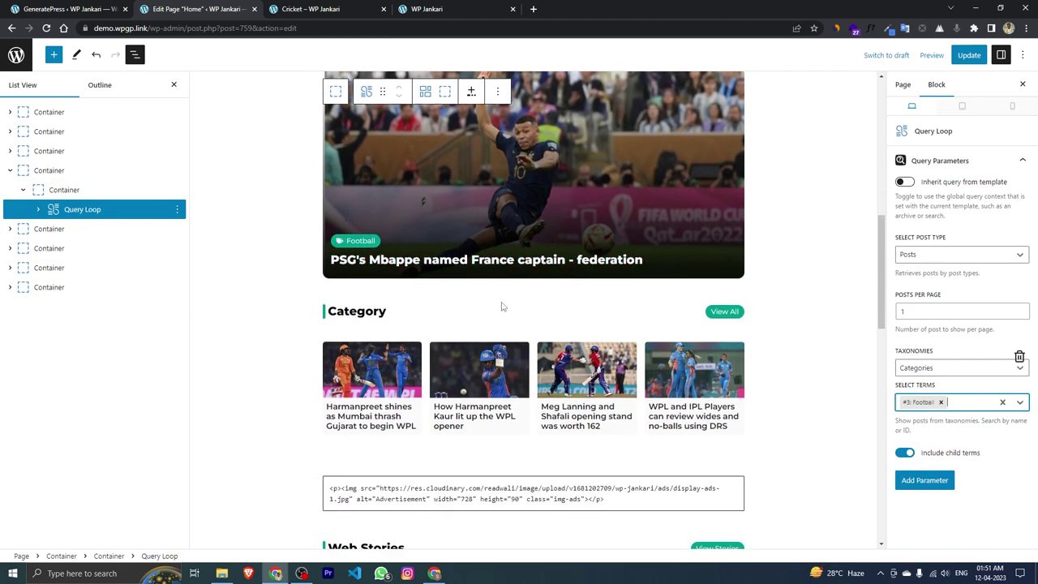
left_click(10, 170)
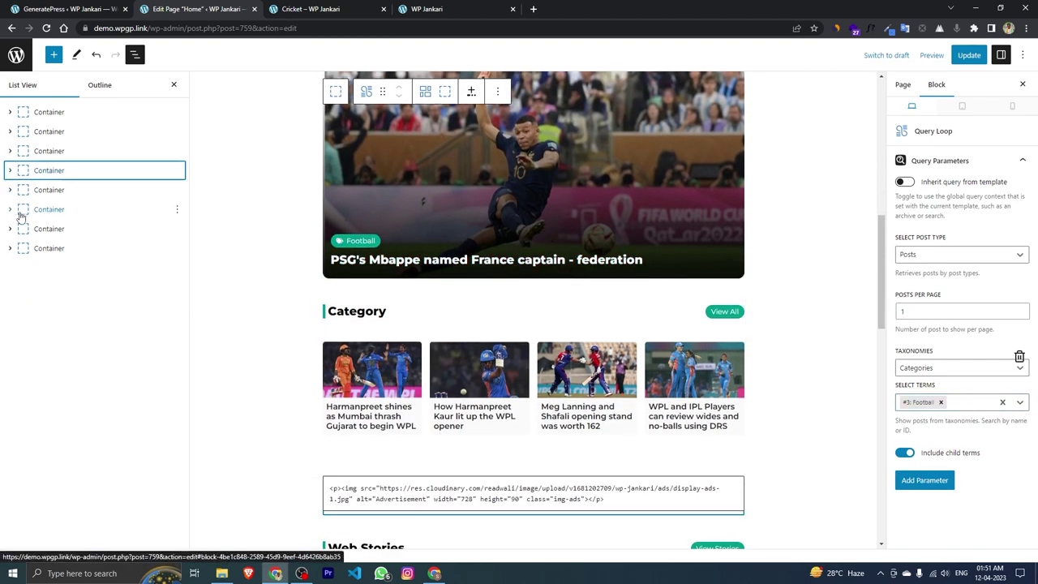
left_click(10, 190)
left_click(21, 209)
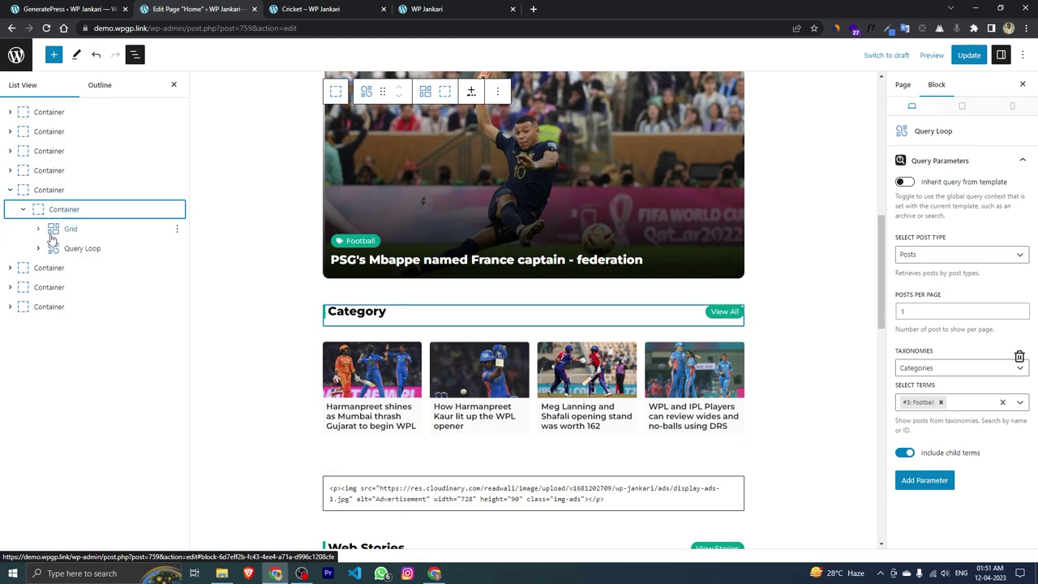
left_click(81, 248)
scroll(708, 370, "down", 1)
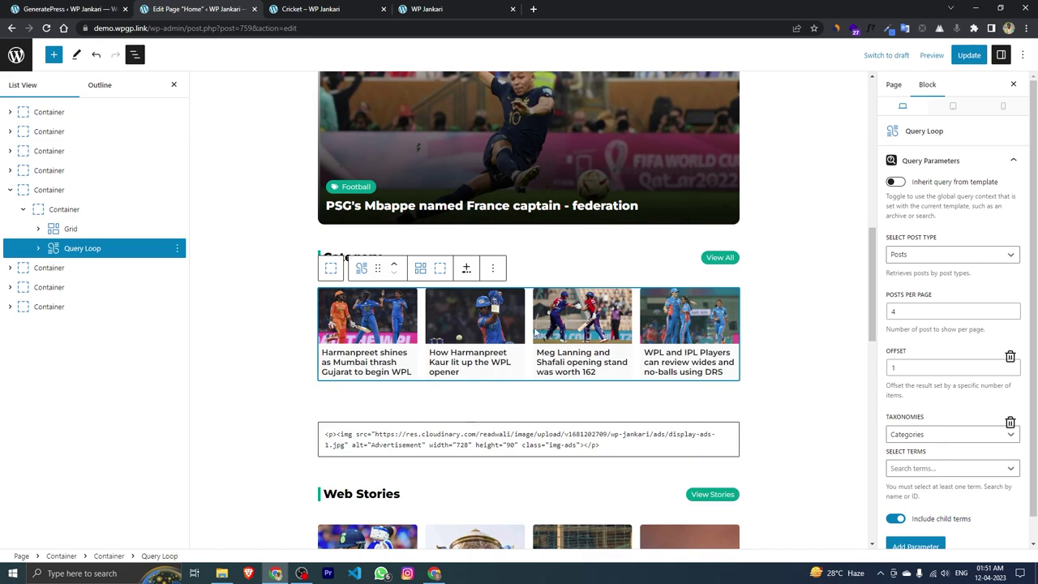
left_click(931, 468)
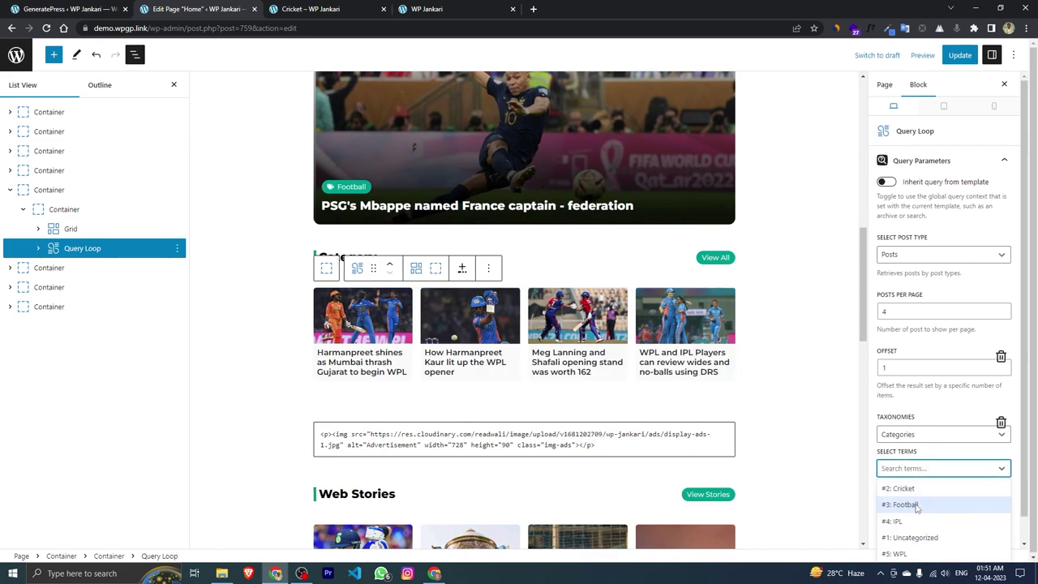
left_click(916, 502)
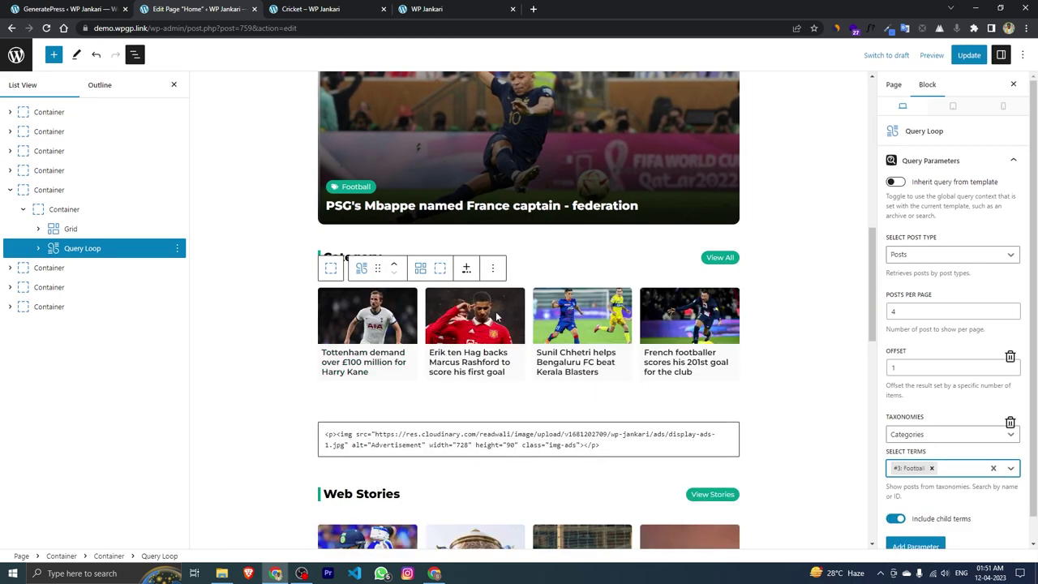
Change the Category headline above the football posts to Football
scroll(449, 281, "up", 2)
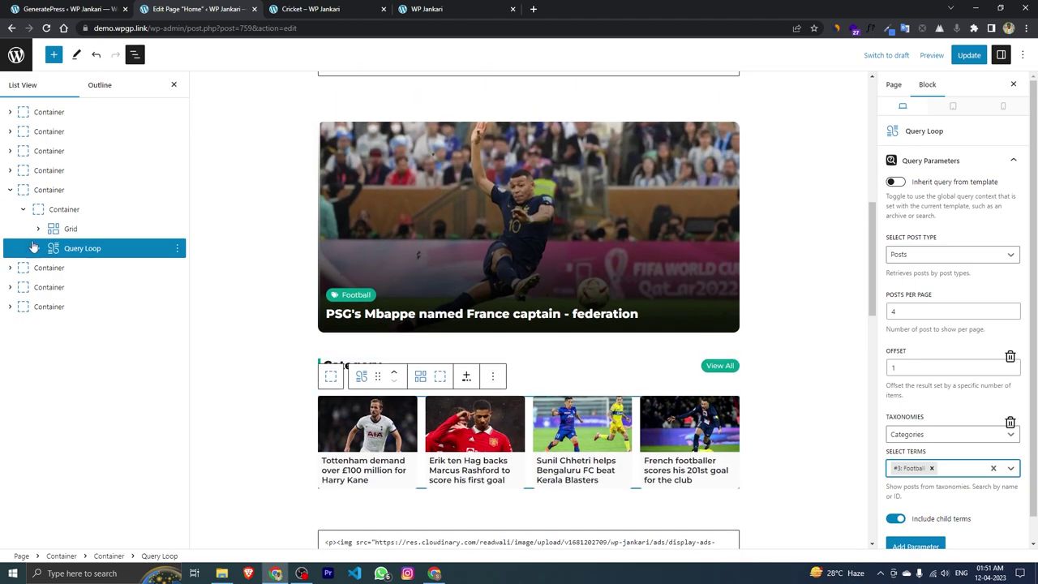
left_click(10, 191)
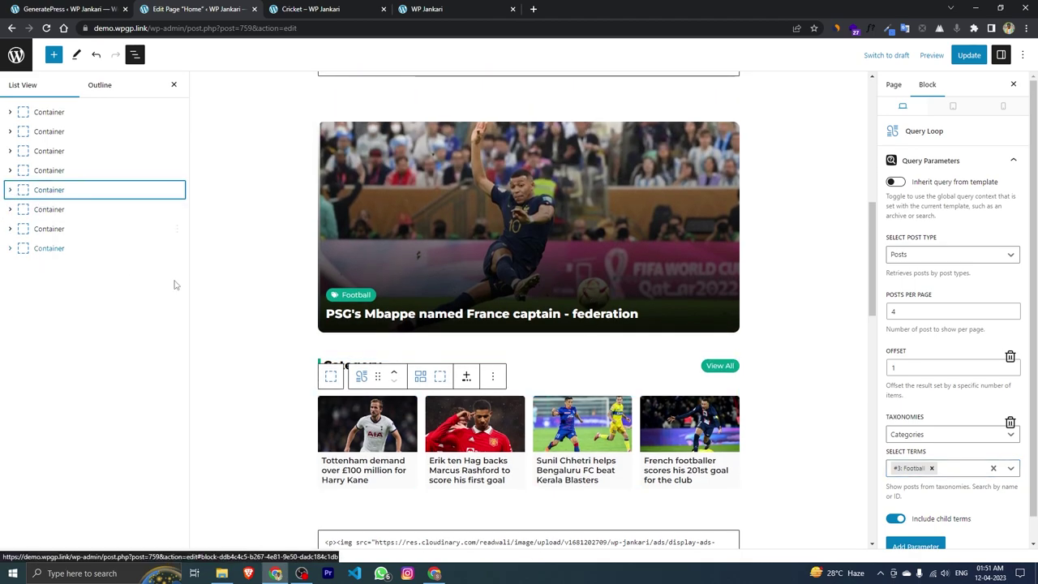
left_click(386, 367)
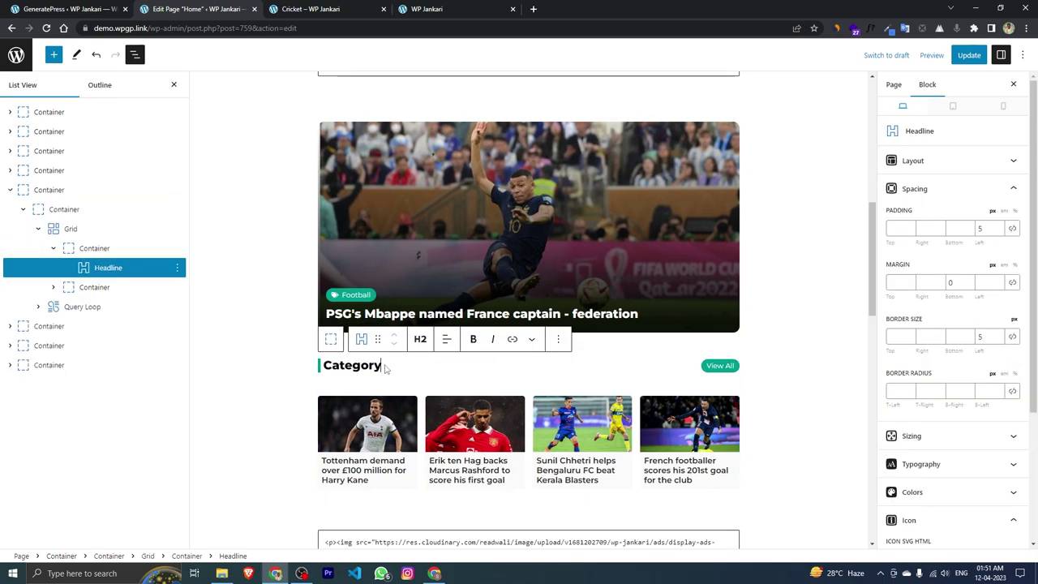
key("BackSpace")
key("BackSpace")
key("BackSpace")
key("BackSpace")
key("BackSpace")
type("Football")
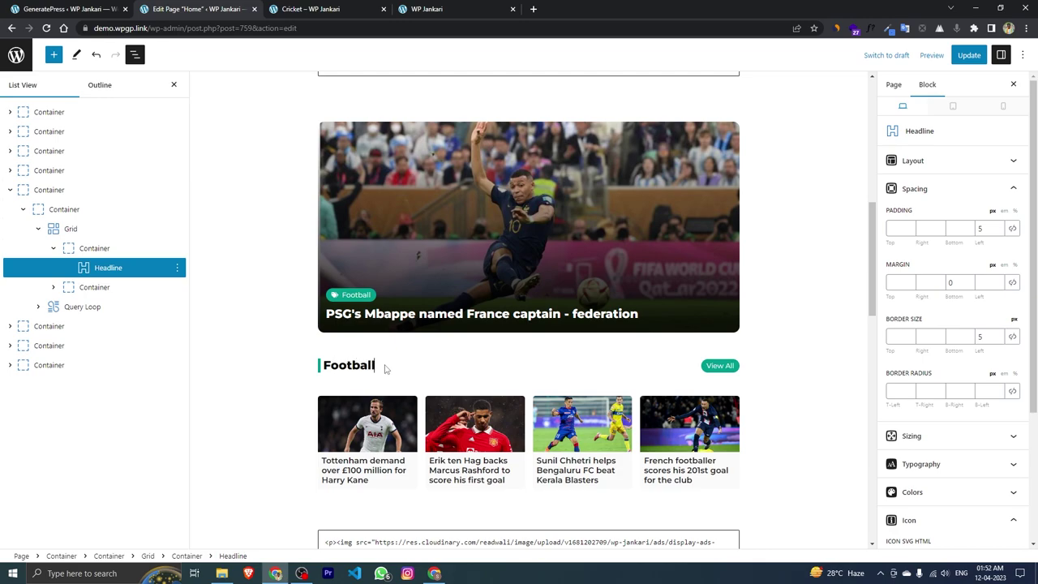
Clear the Football section's View All link, open the Football category archive from the Categories list and copy its address
left_click(720, 366)
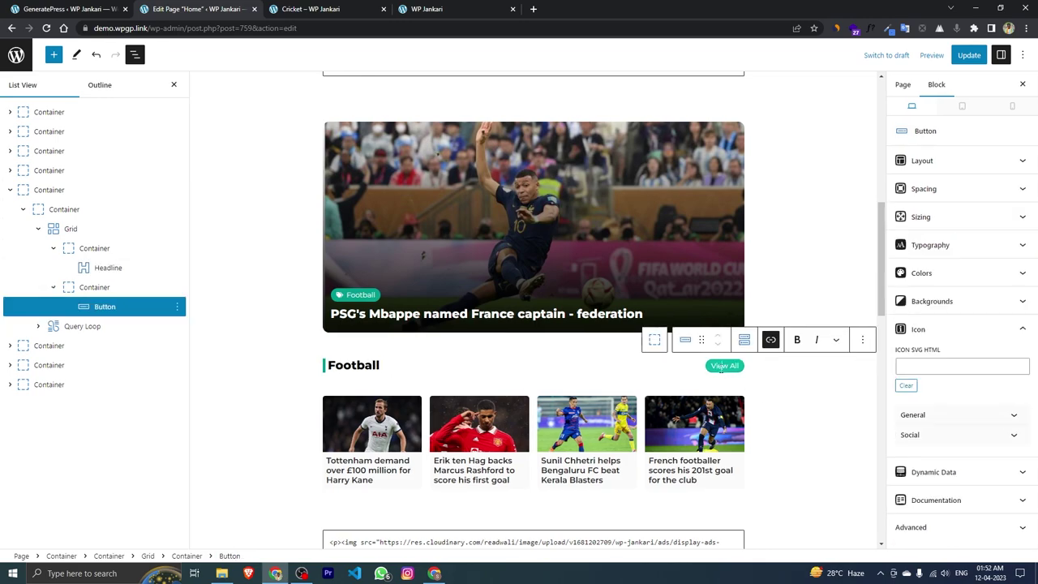
left_click(772, 340)
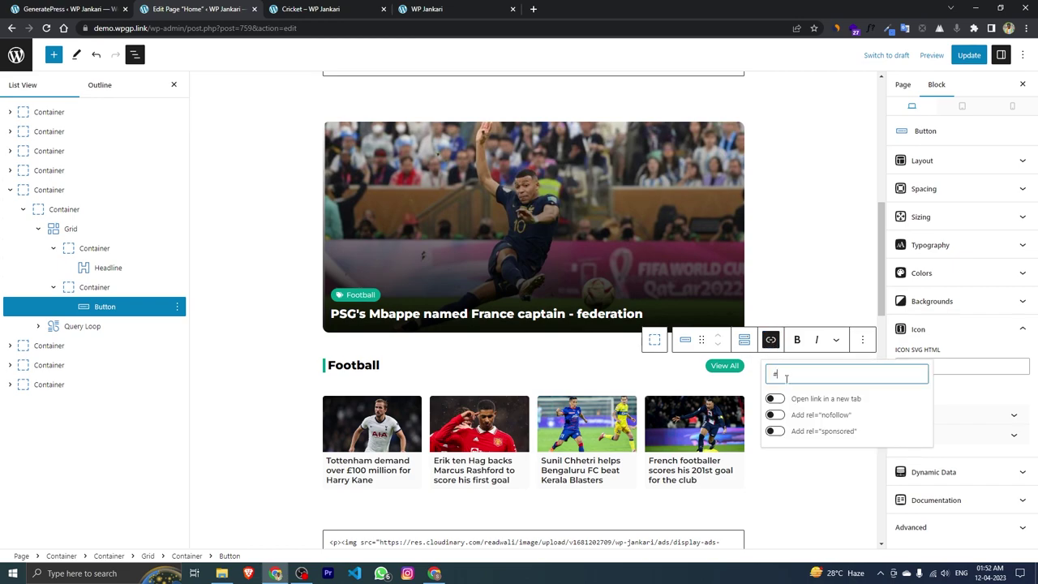
key("BackSpace")
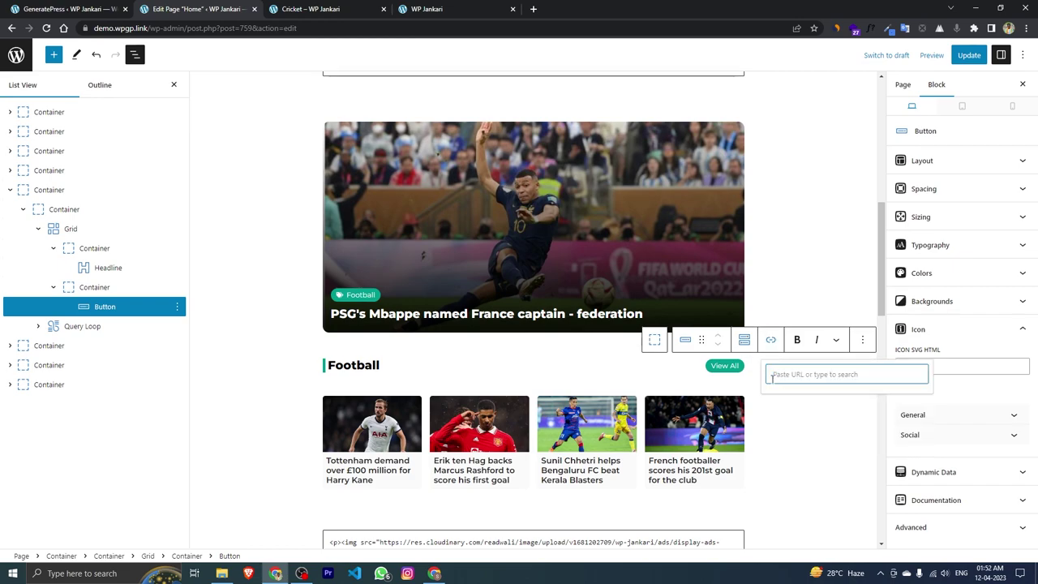
left_click(357, 5)
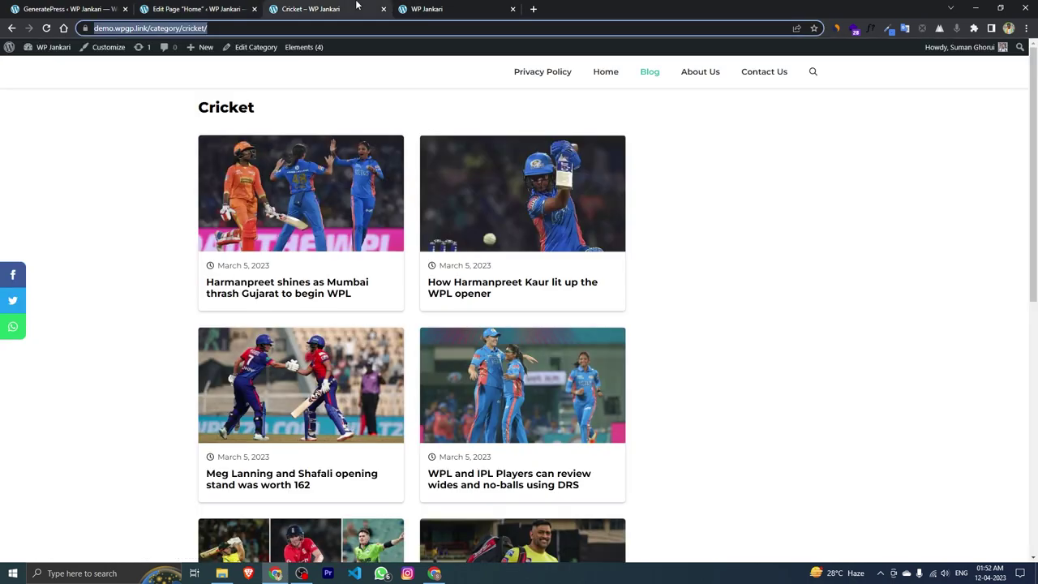
left_click(10, 30)
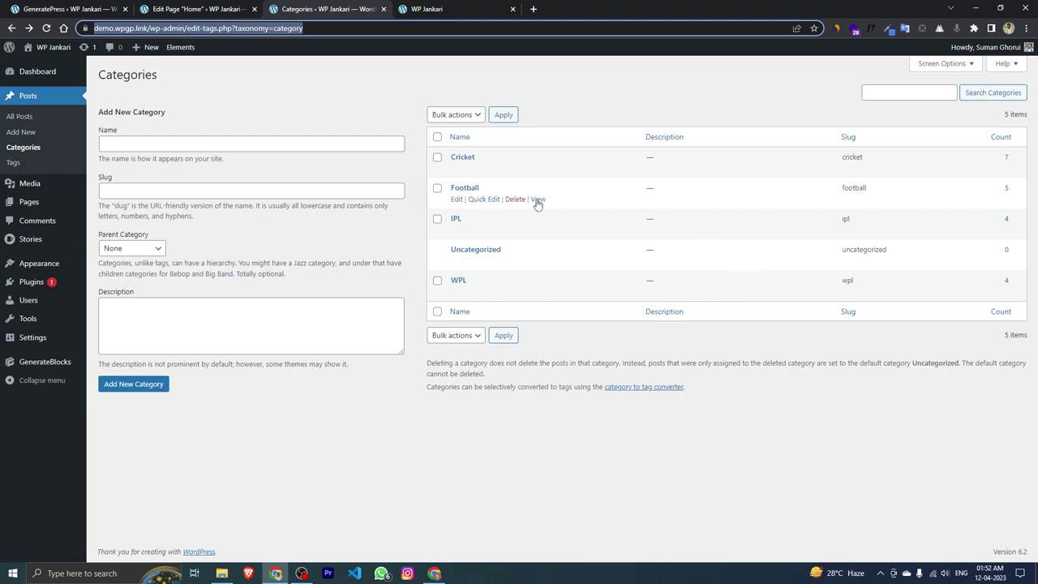
left_click(537, 200)
left_click(187, 28)
right_click(201, 30)
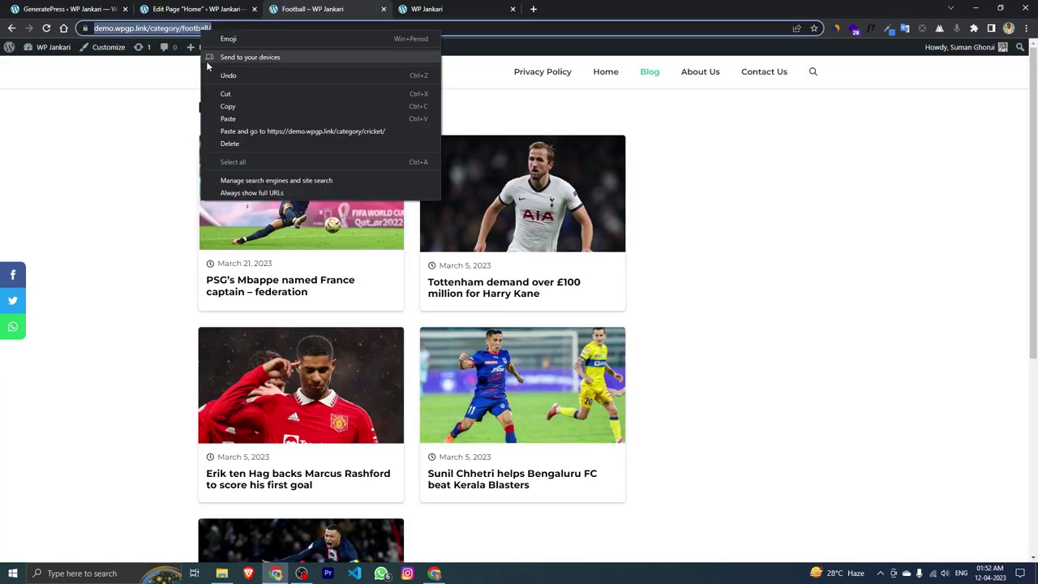
left_click(227, 106)
left_click(203, 11)
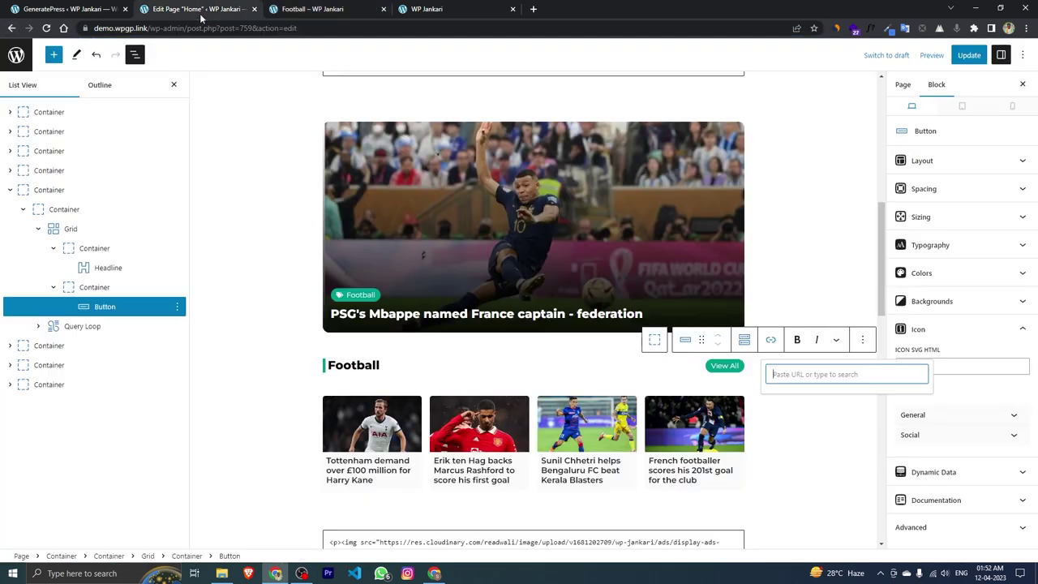
left_click(785, 376)
key("ctrl+v")
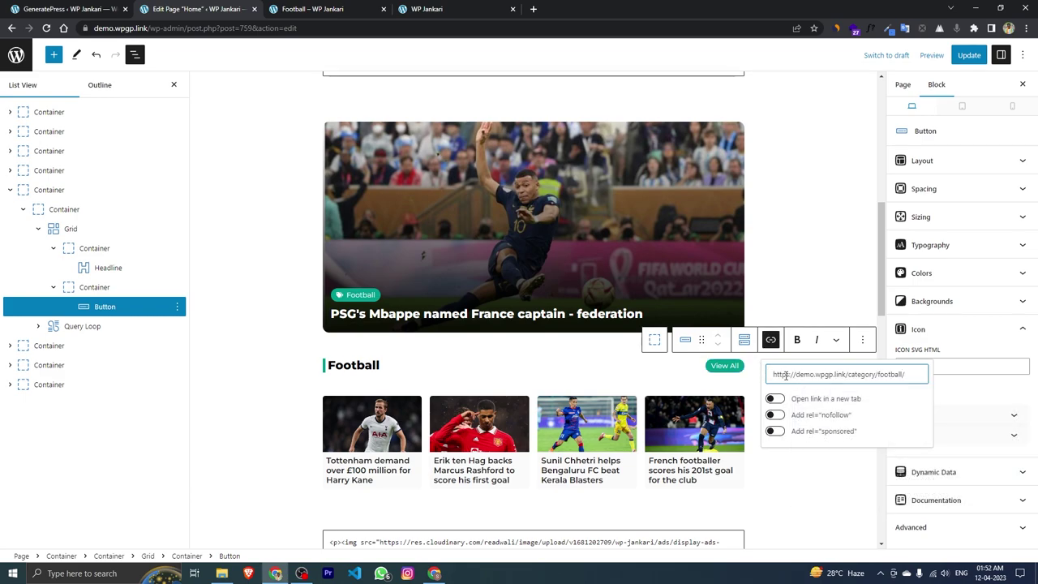
left_click(969, 54)
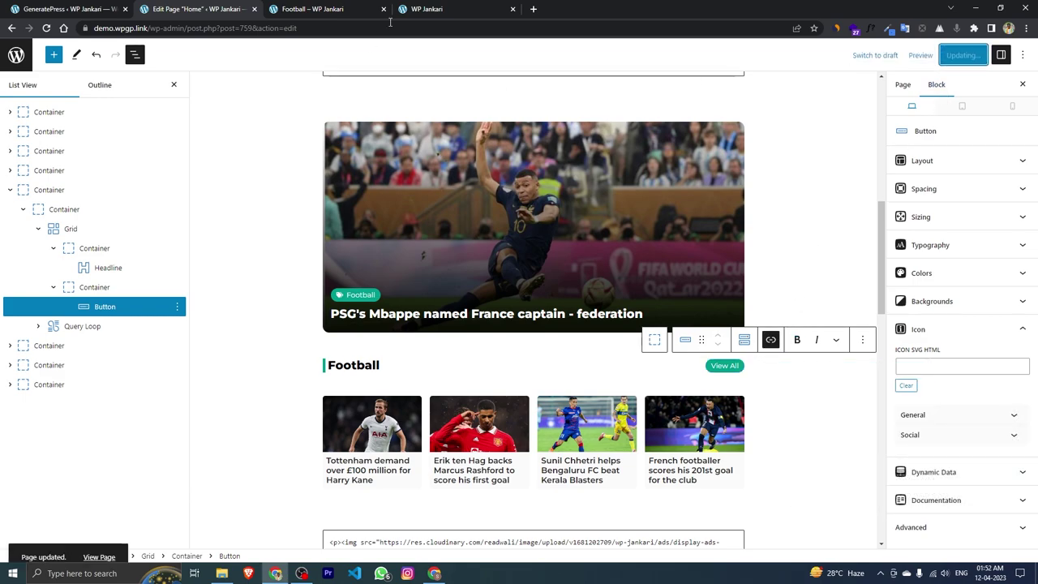
Reload the live home page and check the Cricket and Football sections with their headings and posts
left_click(427, 9)
left_click(47, 27)
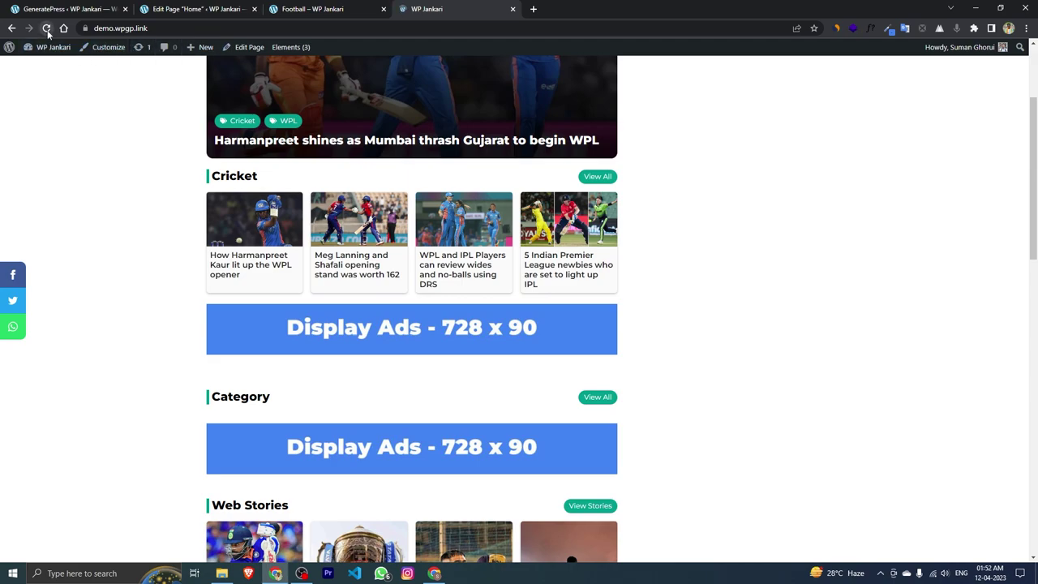
scroll(324, 259, "up", 2)
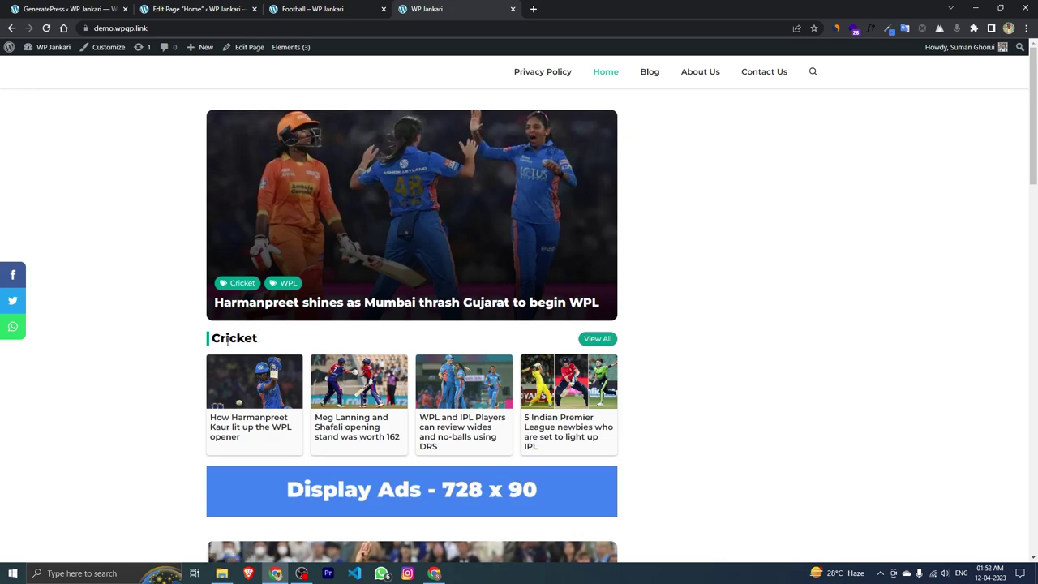
left_click_drag(215, 339, 300, 341)
scroll(730, 324, "down", 7)
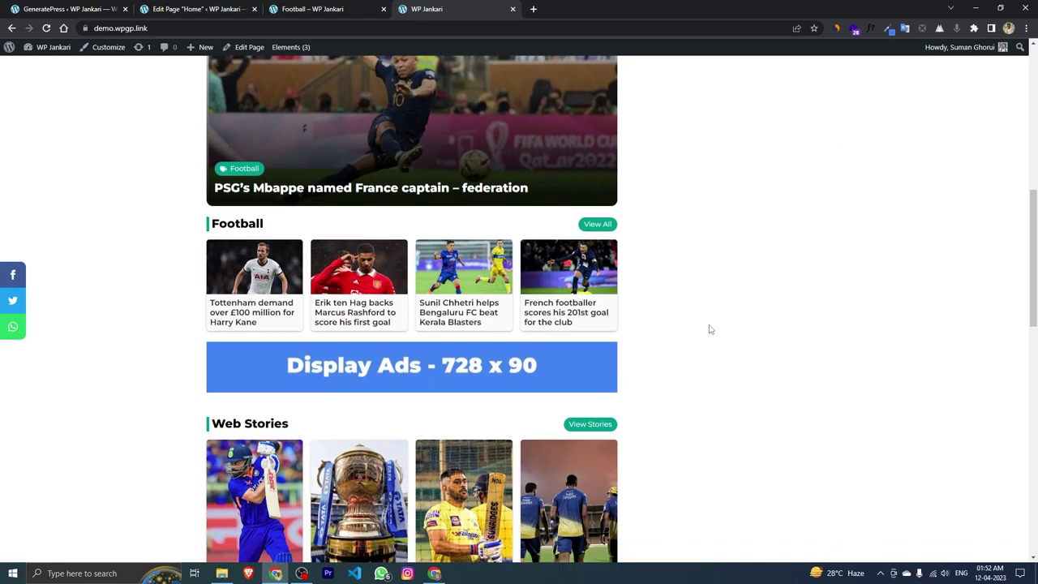
scroll(709, 330, "down", 1)
left_click_drag(214, 175, 273, 161)
left_click(273, 161)
Examine the Web Stories section and the content below it on the live home page
scroll(417, 331, "down", 3)
scroll(420, 335, "down", 2)
scroll(373, 320, "up", 2)
left_click_drag(212, 213, 297, 216)
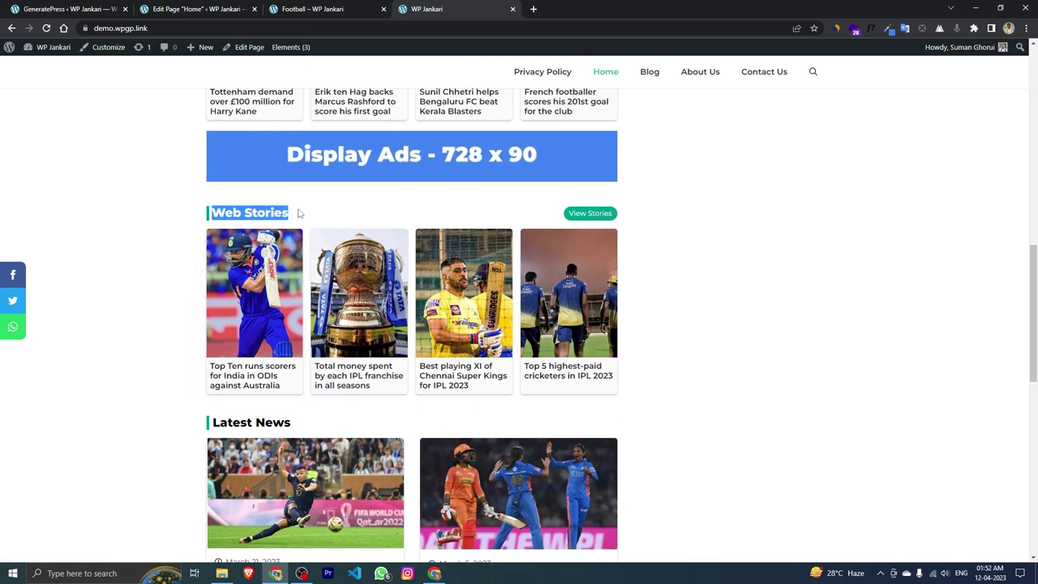
left_click(299, 198)
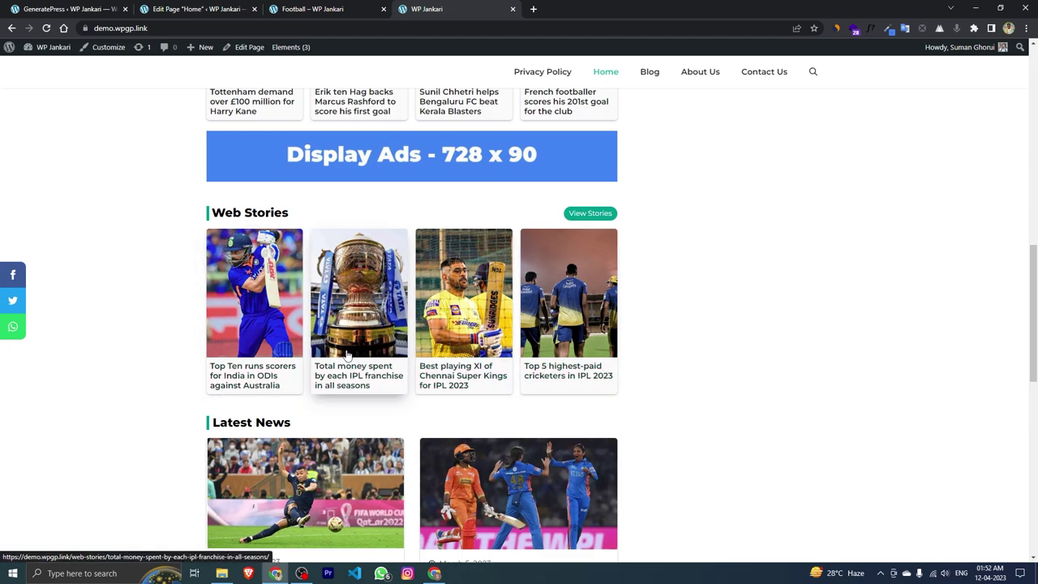
Return to the Home page editor and examine the advertisement image code in the sixth container's Custom HTML block
left_click(310, 8)
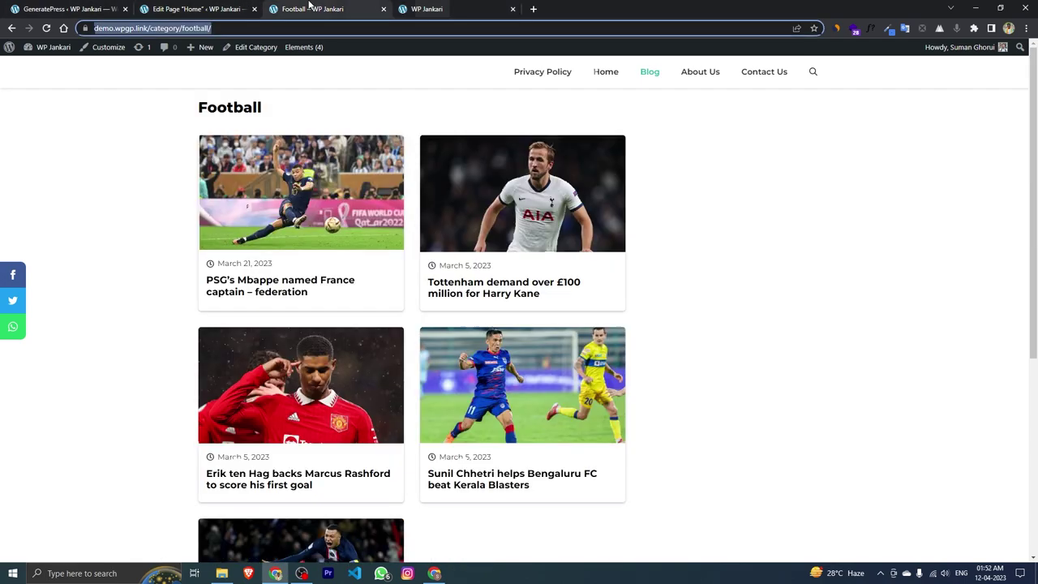
left_click(167, 10)
left_click(11, 190)
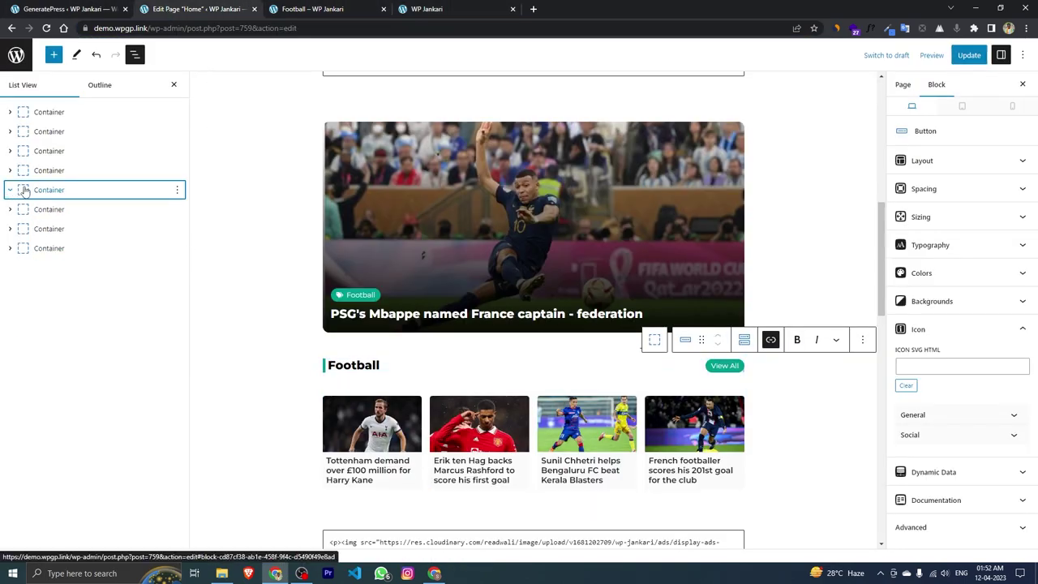
scroll(459, 306, "down", 4)
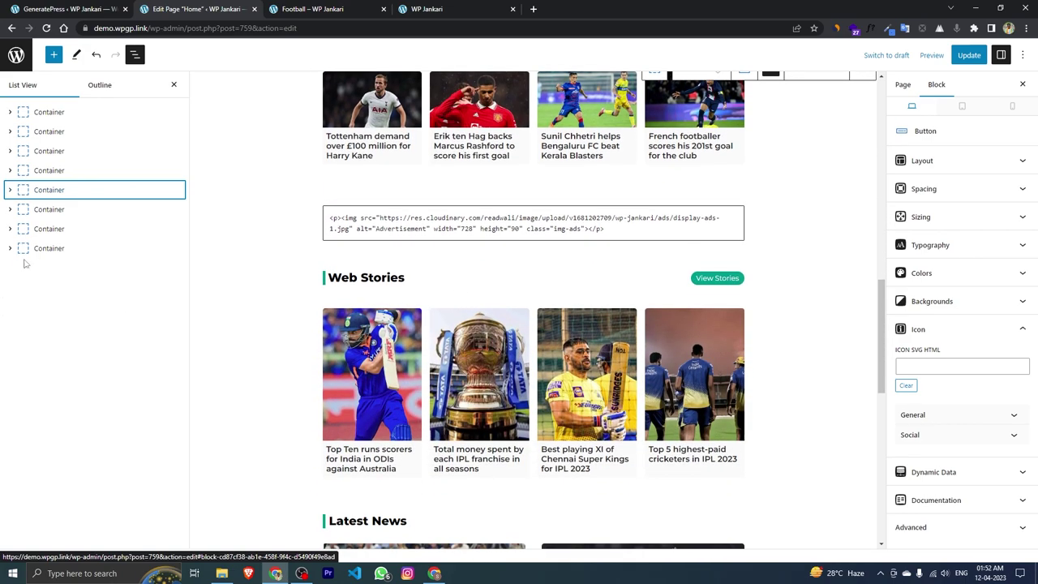
left_click(51, 210)
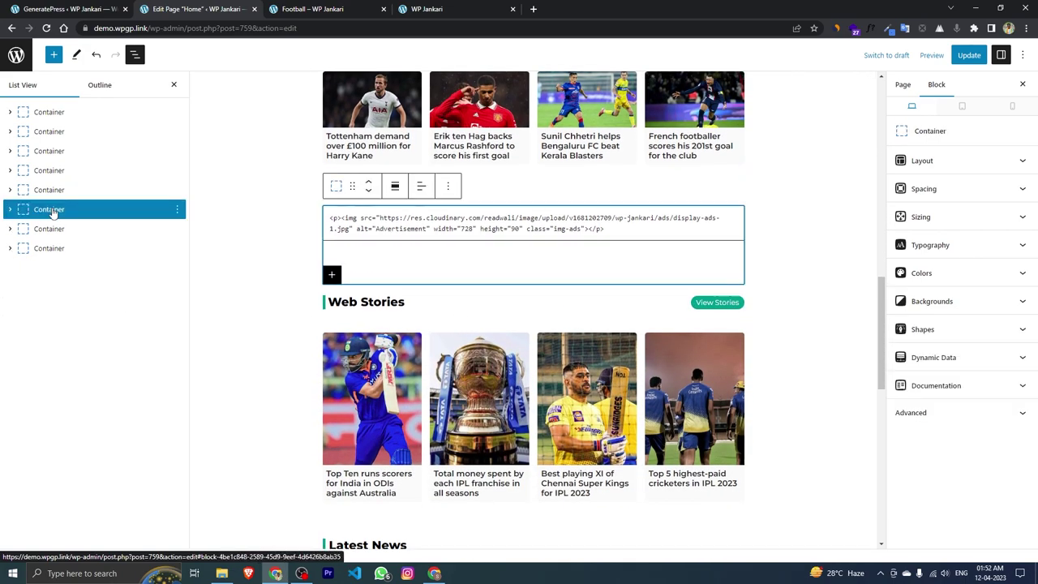
left_click_drag(327, 219, 641, 229)
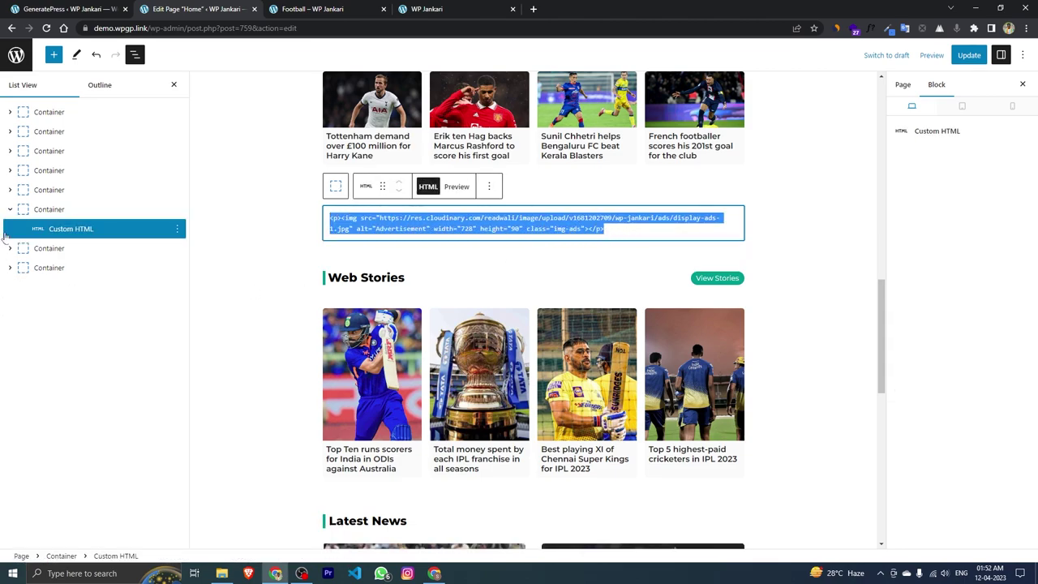
Try removing the Web Stories container from the Home page, and undo the removal
left_click(10, 209)
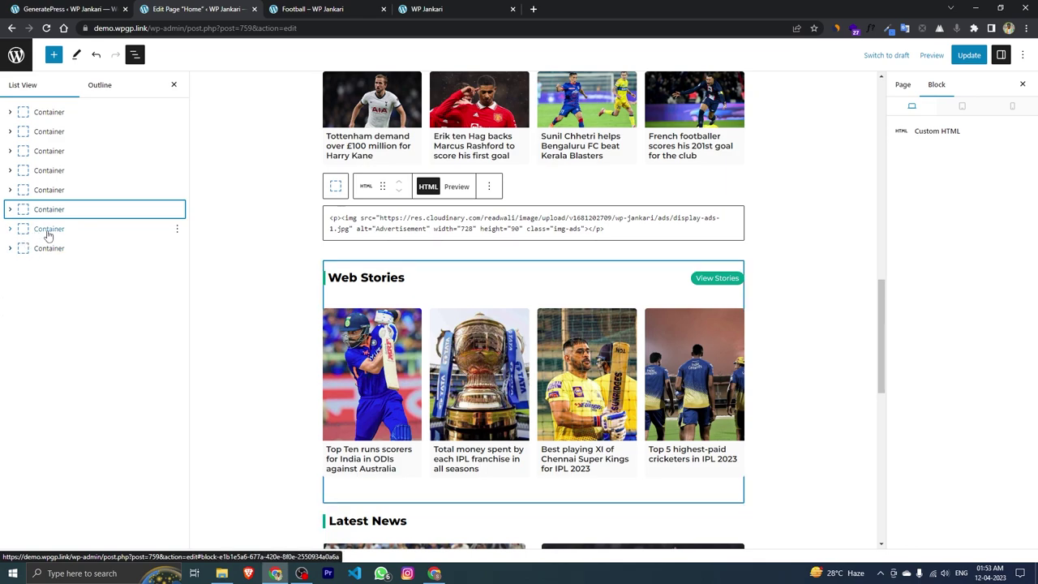
left_click(44, 232)
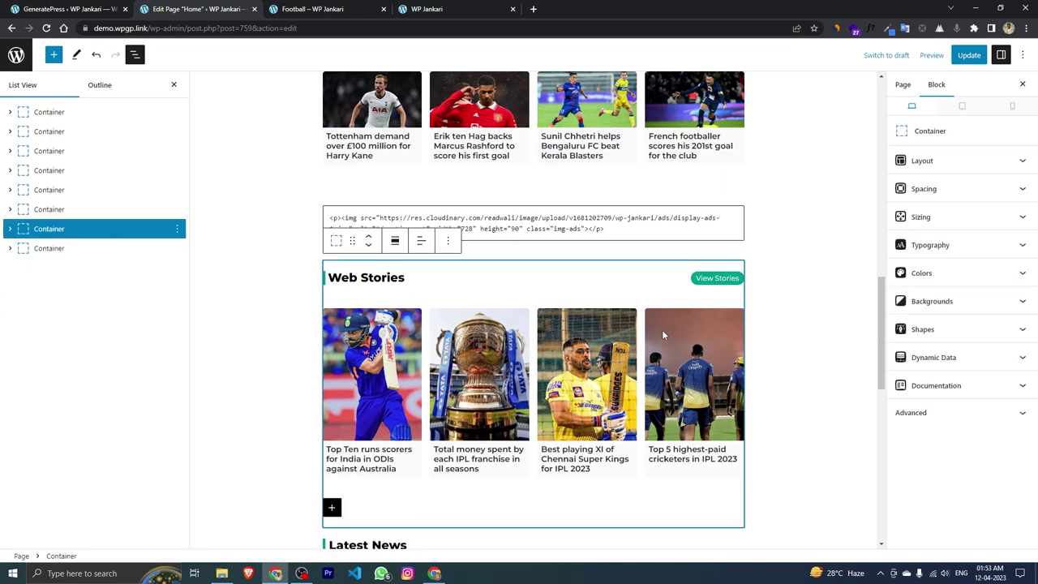
scroll(662, 335, "down", 5)
scroll(652, 332, "up", 5)
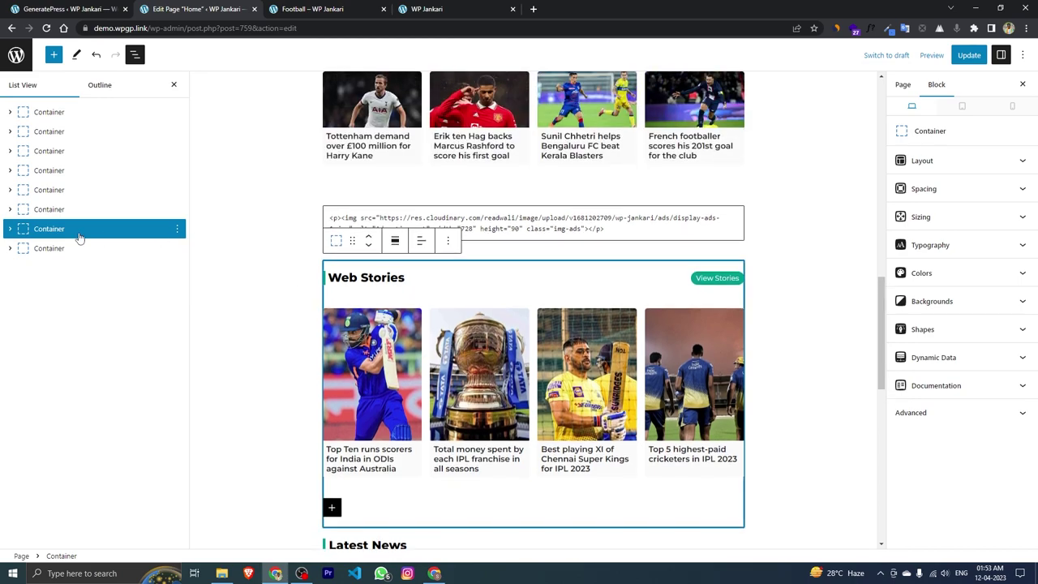
left_click(177, 229)
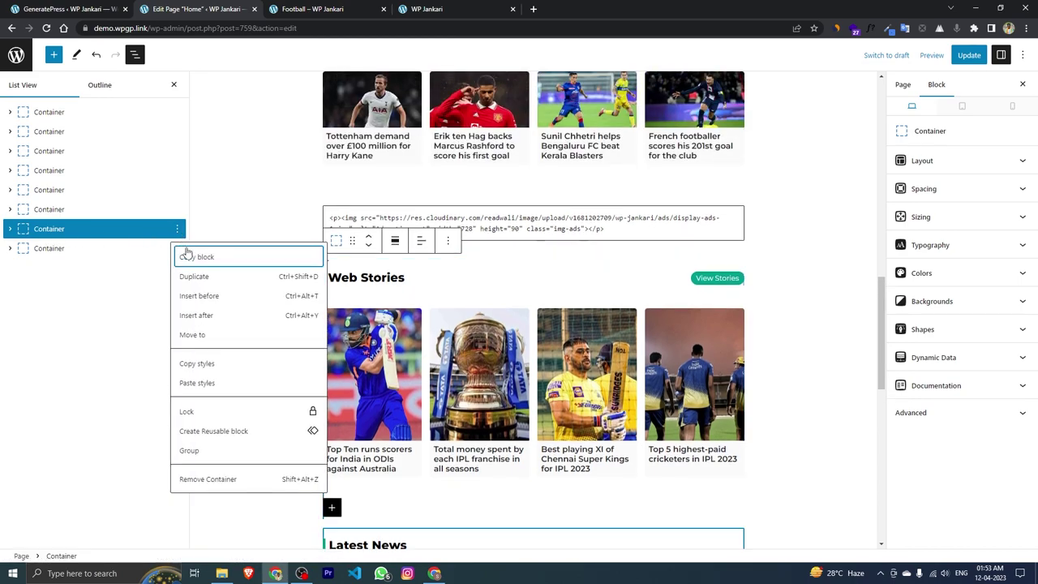
left_click(207, 479)
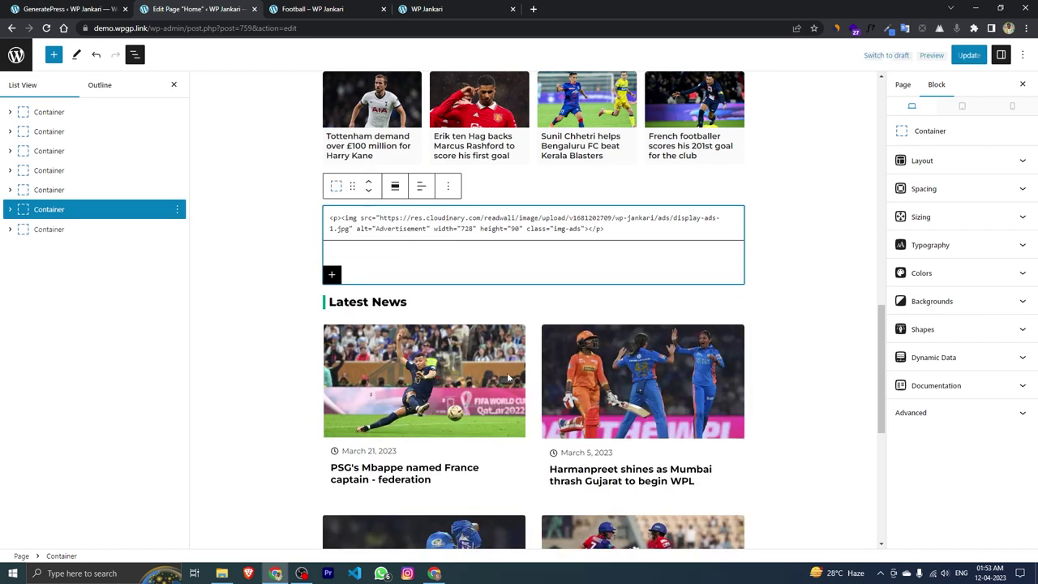
left_click(96, 57)
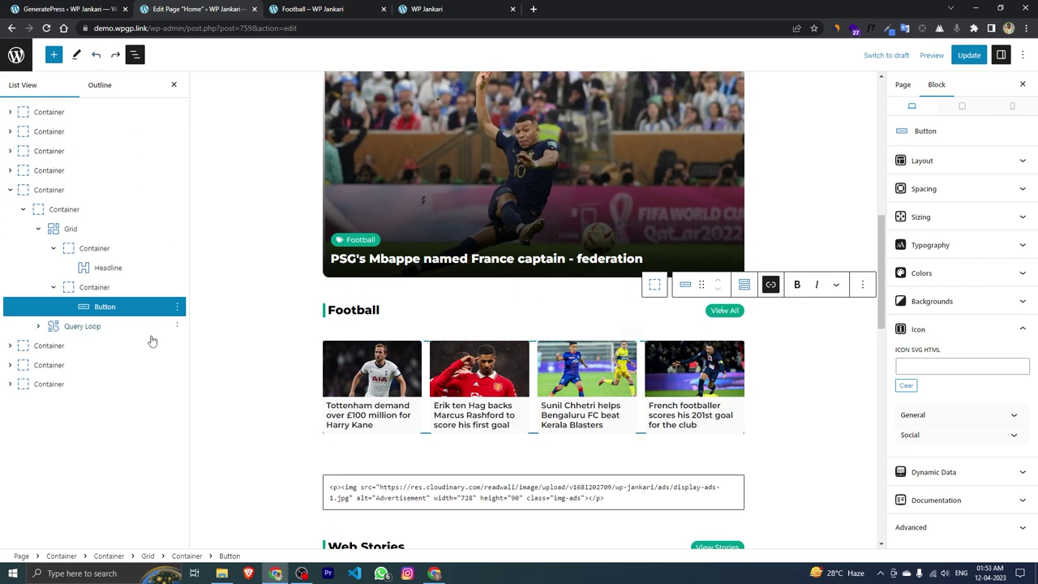
Open the link settings of the View Stories button in the Home page's Web Stories section
left_click(10, 190)
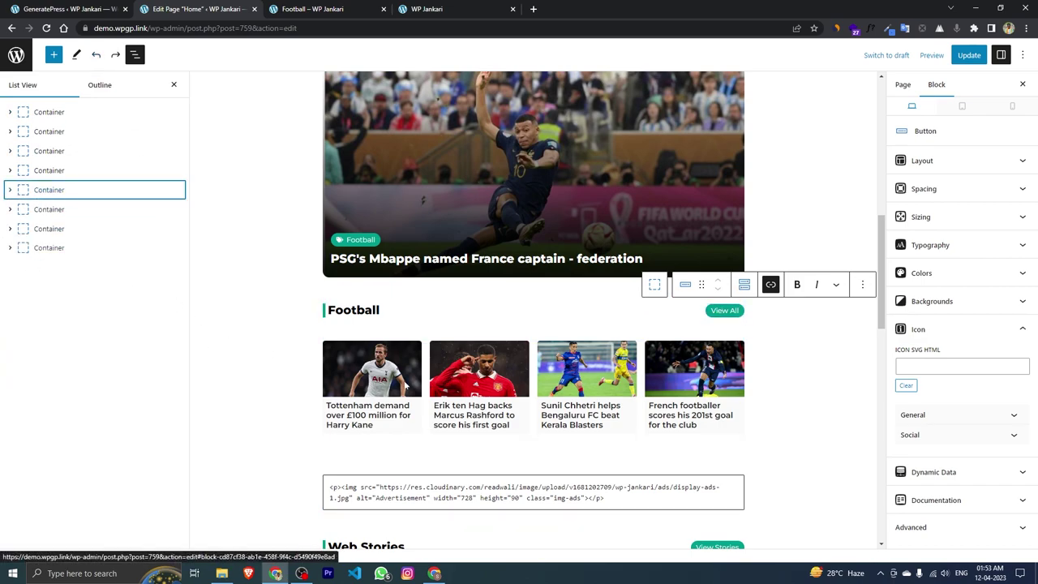
scroll(504, 392, "down", 5)
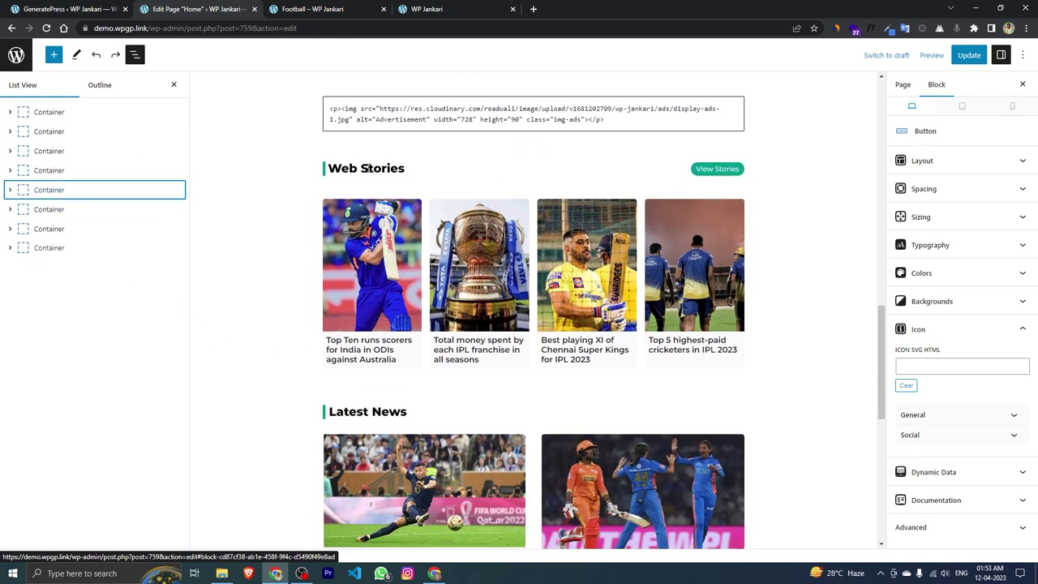
left_click(715, 169)
left_click(770, 143)
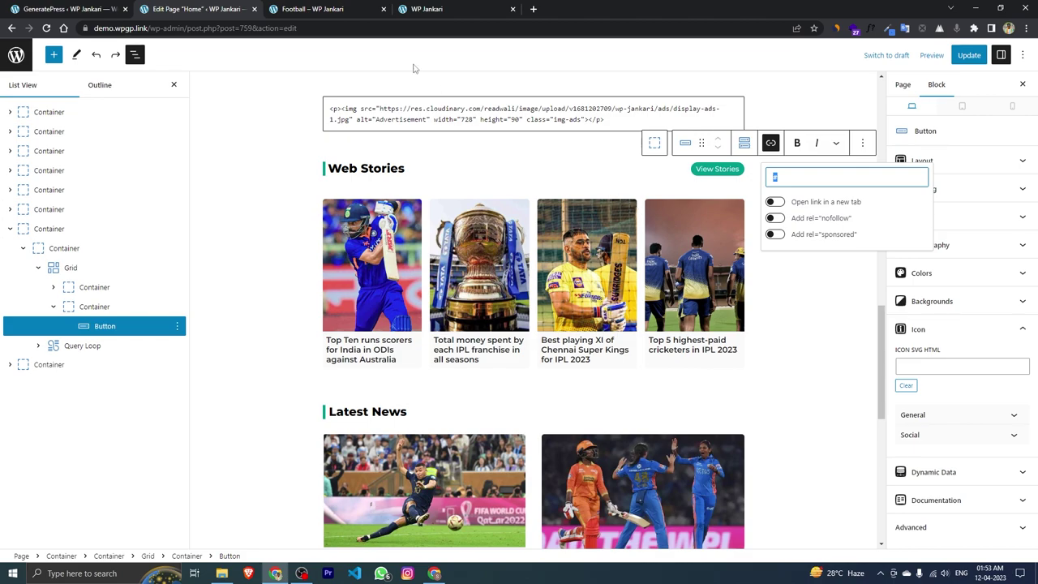
Switch to the site's other browser tab and open the list of all stories in the WordPress dashboard
left_click(307, 8)
mouse_move(49, 47)
left_click(41, 70)
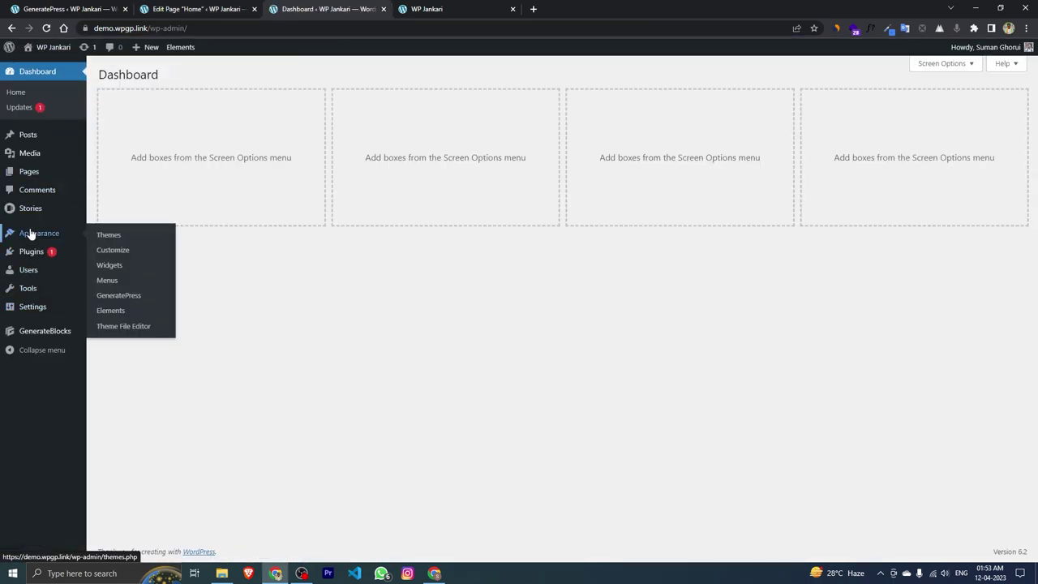
mouse_move(31, 212)
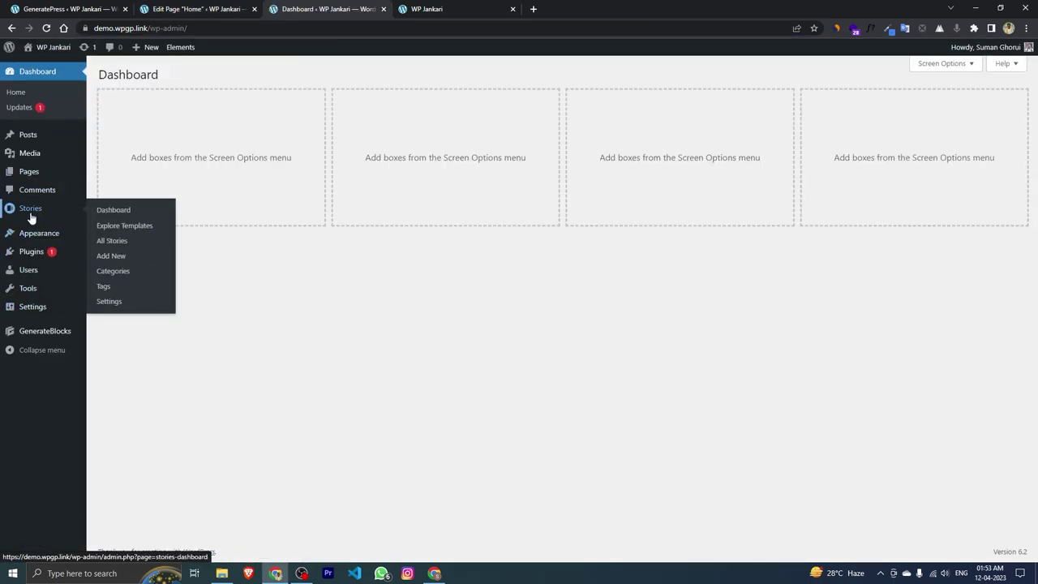
left_click(115, 245)
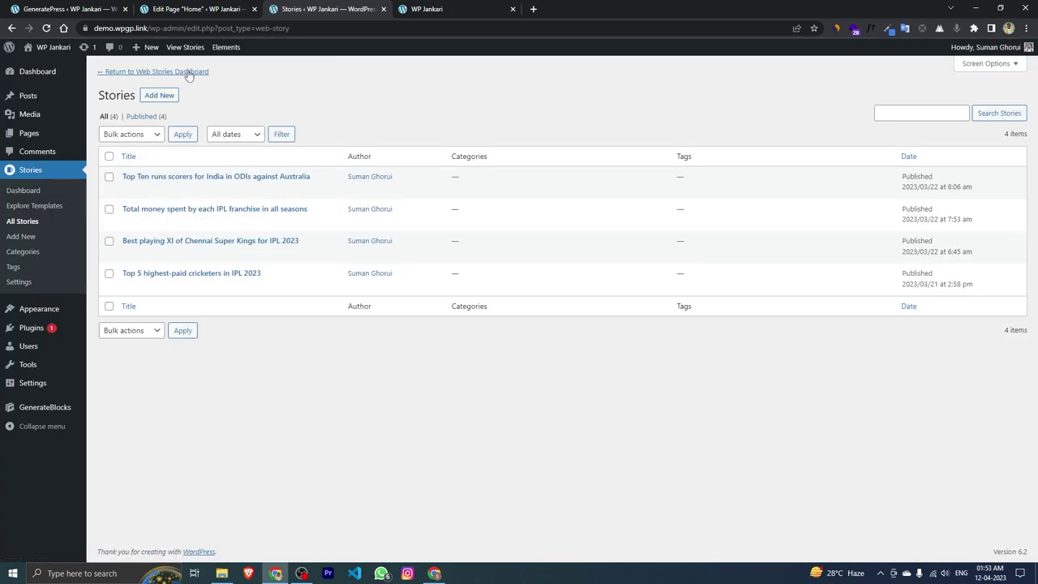
View the story "Top Ten runs scorers for India in ODIs against Australia" and shorten its address to demo.wpgp.link/web-stories/ to open the stories archive
mouse_move(199, 186)
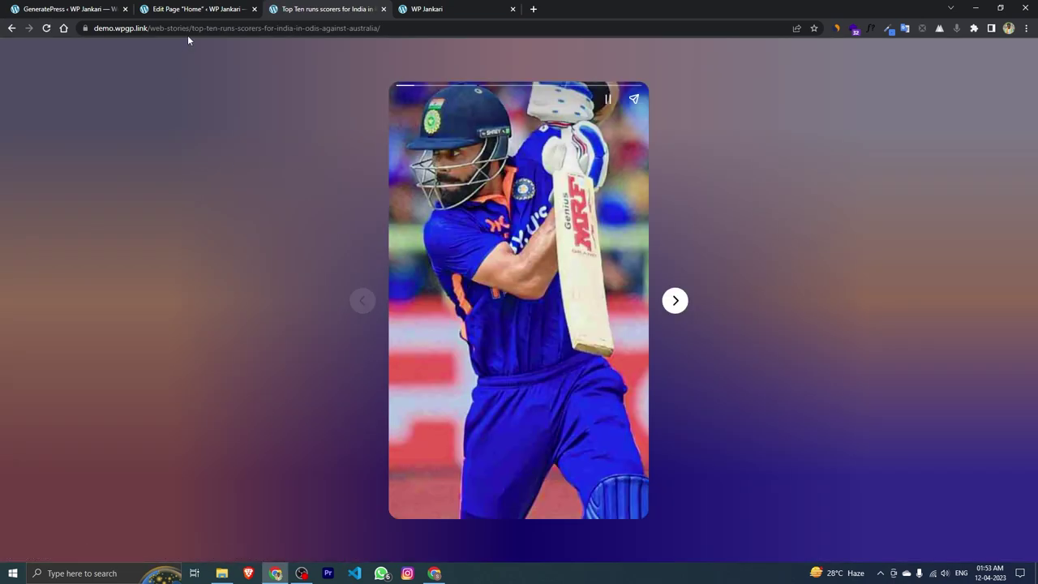
left_click_drag(192, 30, 403, 32)
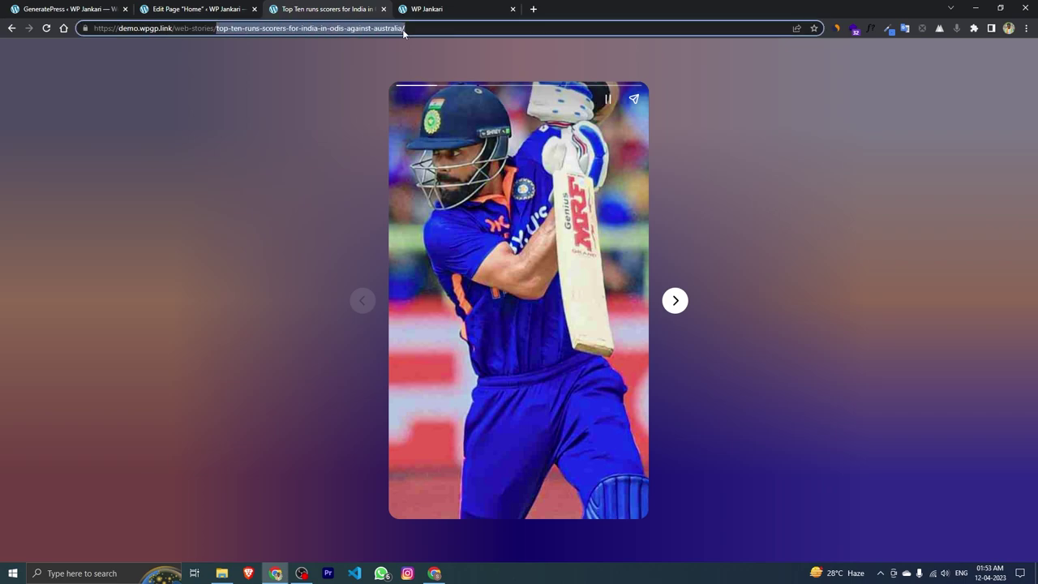
key("BackSpace")
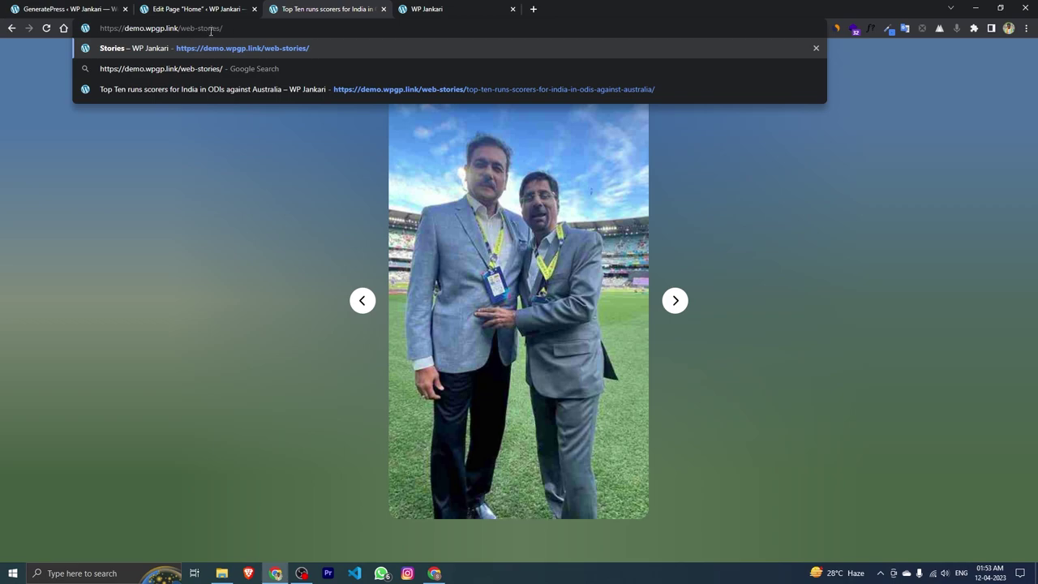
key("Return")
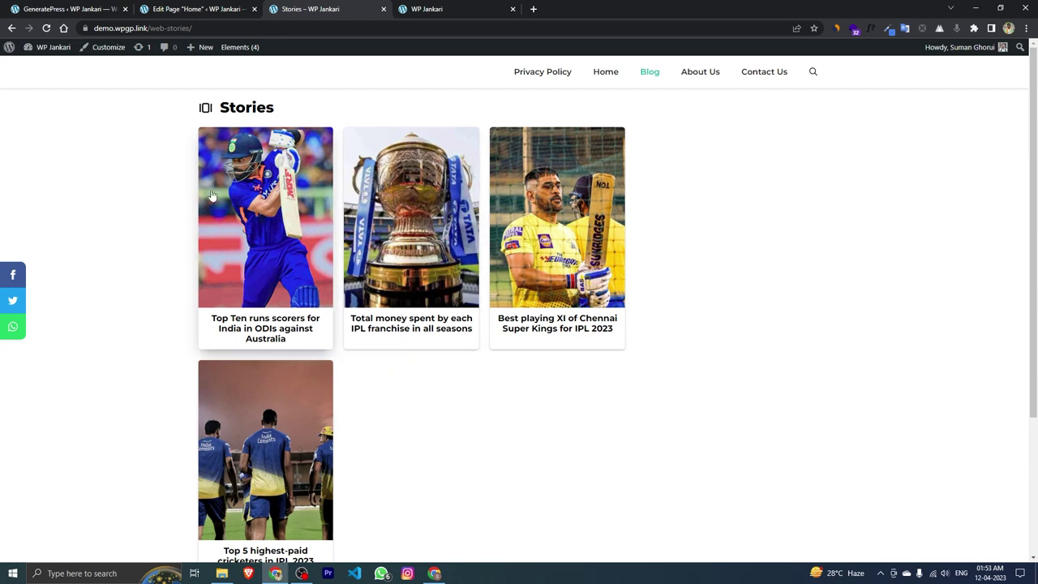
left_click(178, 29)
right_click(177, 29)
left_click(204, 106)
left_click(193, 9)
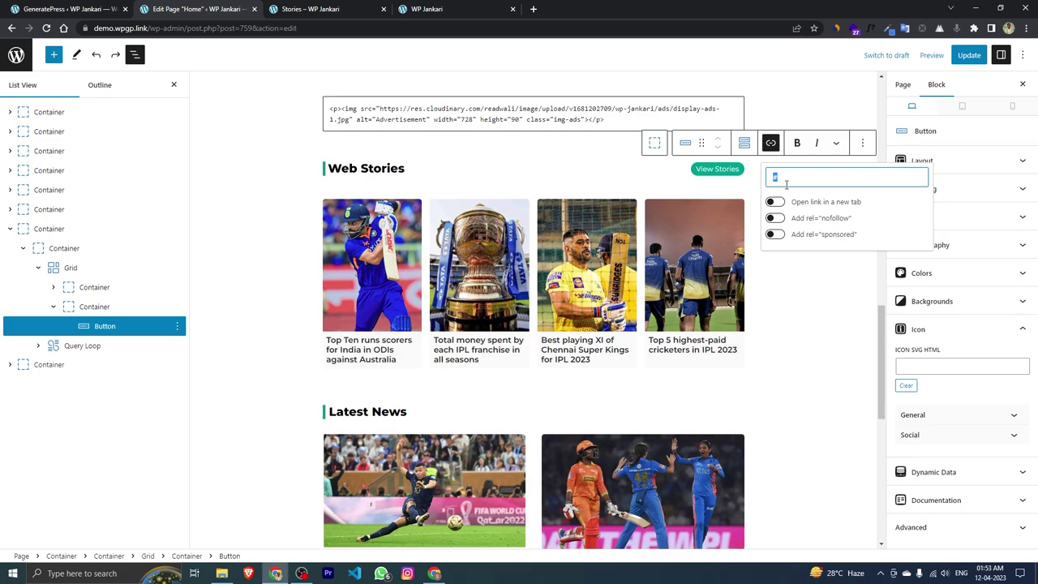
key("BackSpace")
key("ctrl+v")
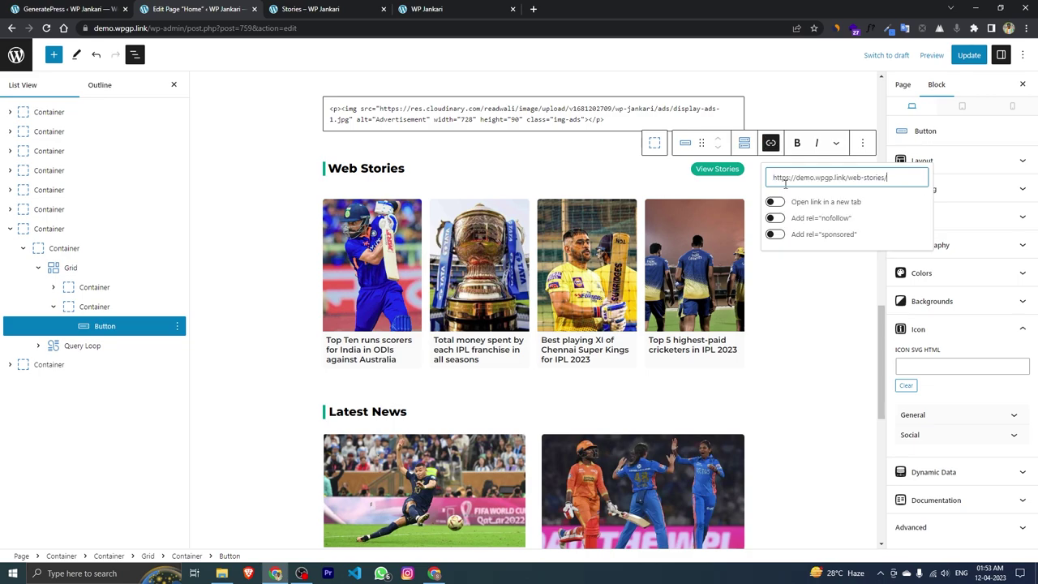
left_click(843, 336)
left_click(968, 54)
Test the Web Stories section's View Stories button on the live site and return to the home page
left_click(427, 9)
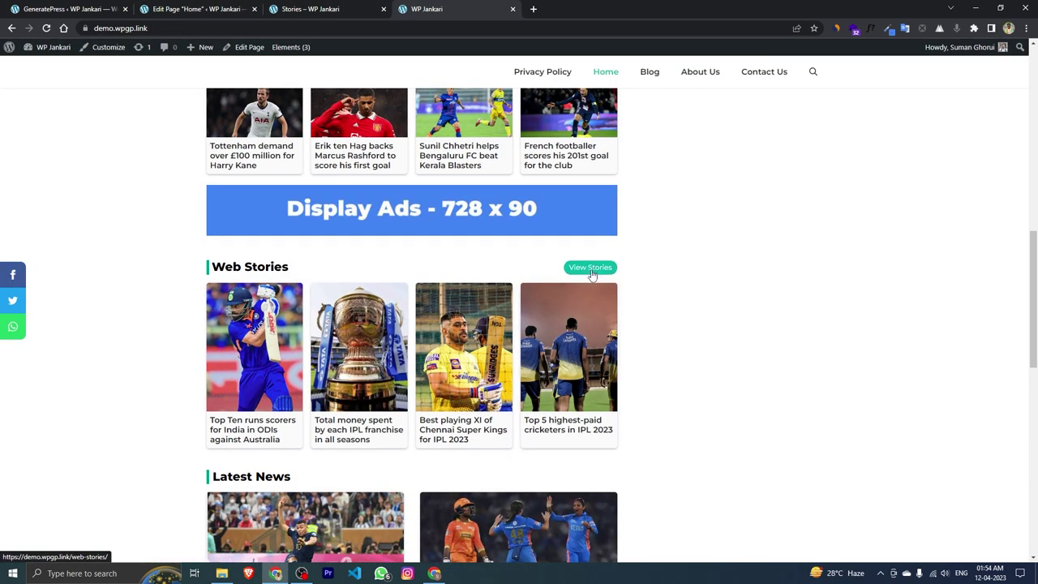
left_click(592, 270)
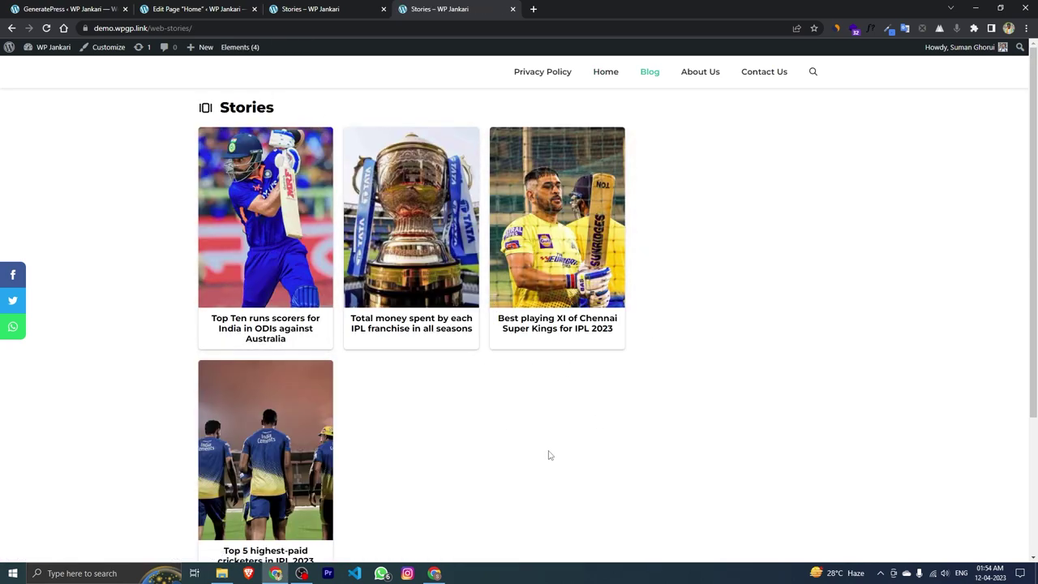
left_click(599, 73)
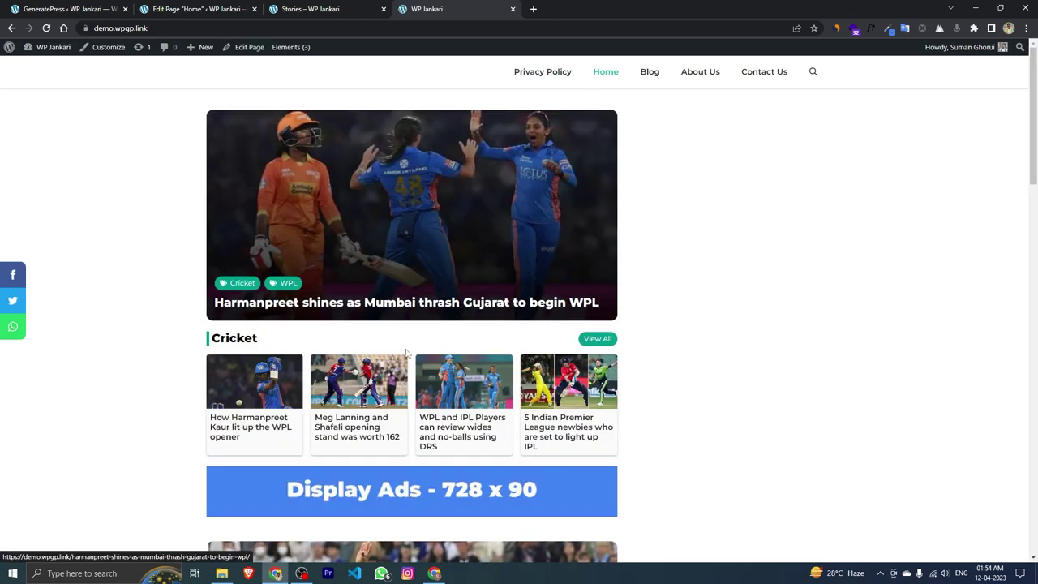
Examine the Latest News section on the live home page and its headline in the Home page editor
scroll(366, 243, "down", 3)
scroll(366, 243, "down", 12)
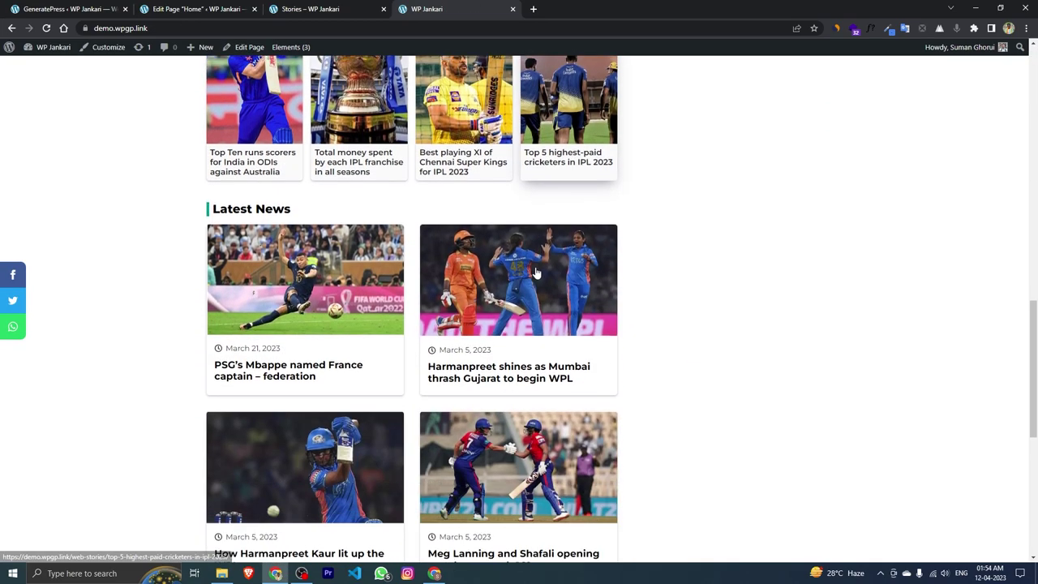
scroll(545, 278, "down", 3)
scroll(476, 359, "up", 8)
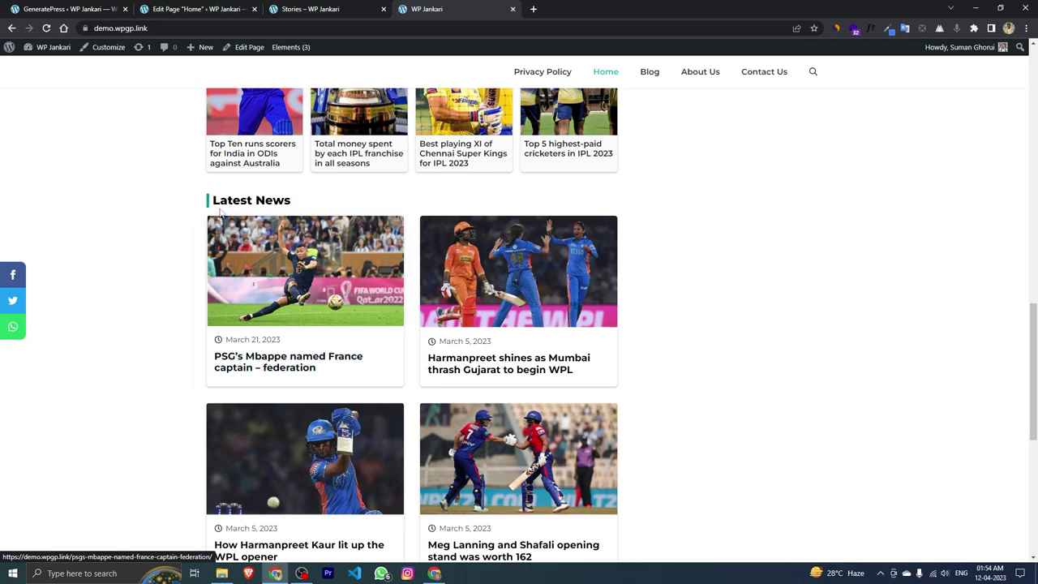
left_click(194, 9)
scroll(292, 295, "down", 4)
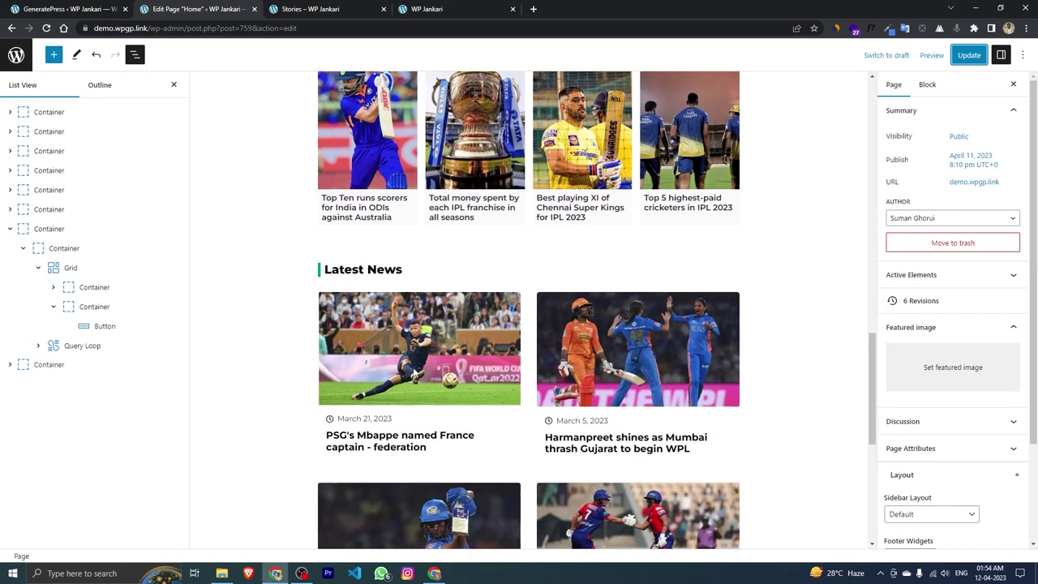
mouse_move(325, 251)
left_mouse_down()
mouse_move(403, 251)
mouse_move(330, 255)
left_mouse_up()
left_click(410, 256)
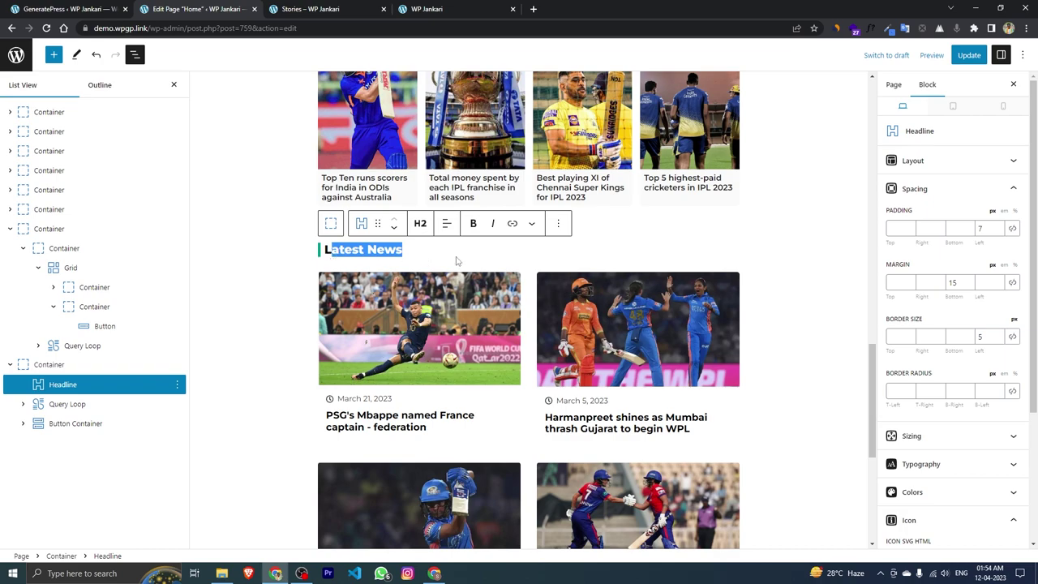
scroll(455, 260, "down", 4)
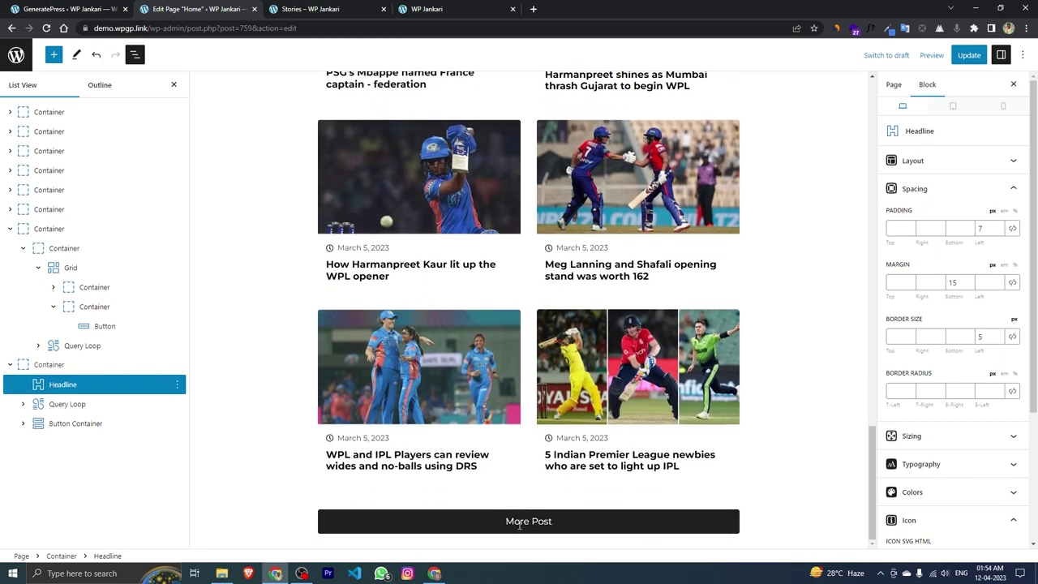
left_click(532, 521)
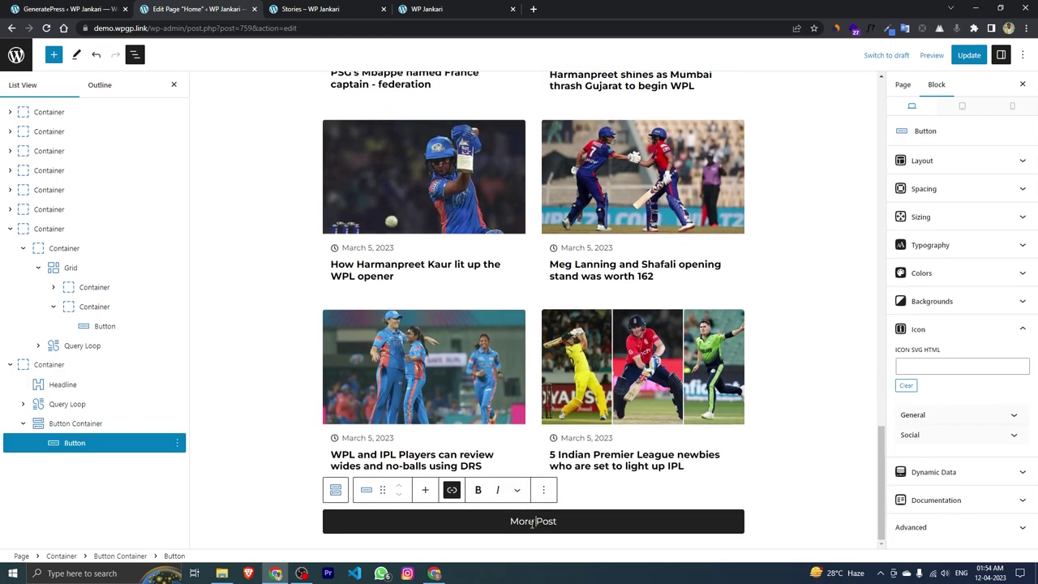
left_click(451, 490)
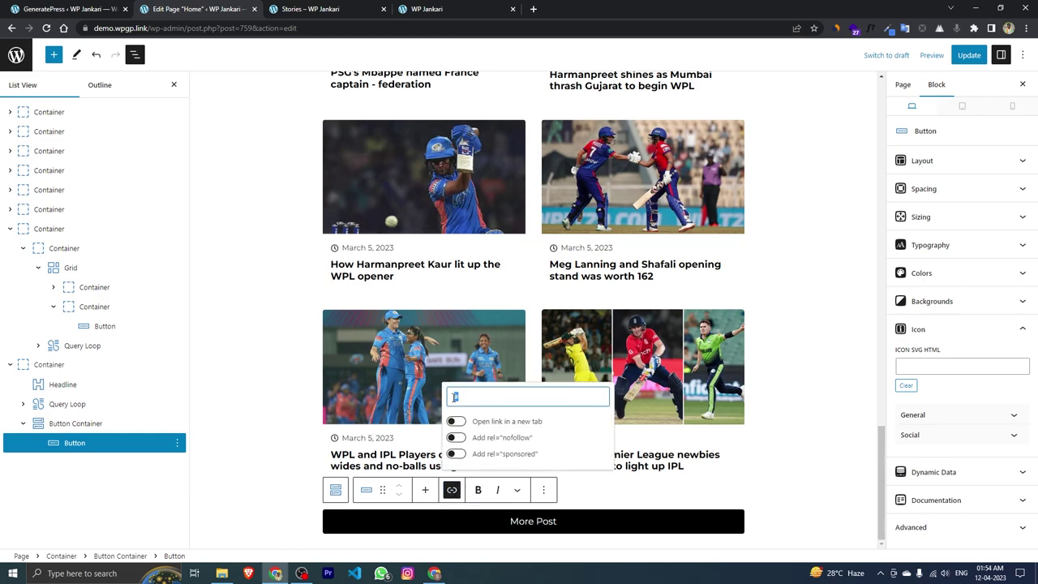
key("BackSpace")
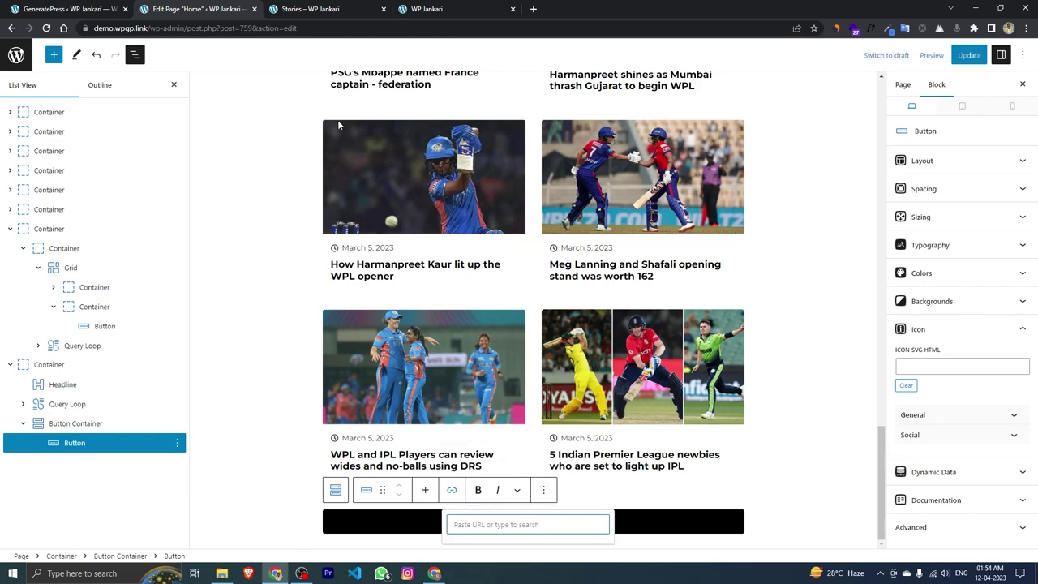
left_click(427, 9)
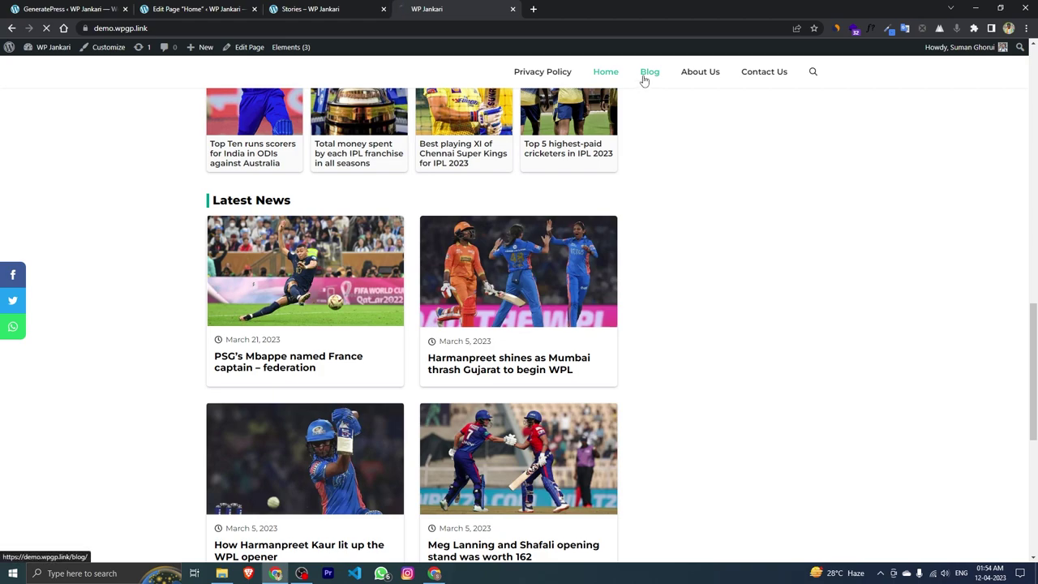
left_click(647, 75)
right_click(184, 28)
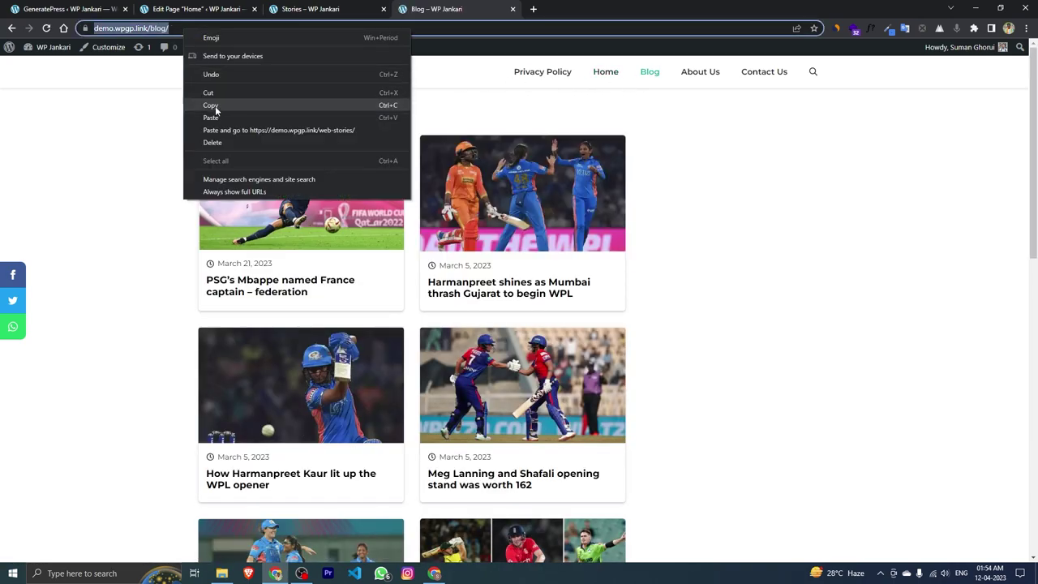
left_click(212, 103)
left_click(199, 9)
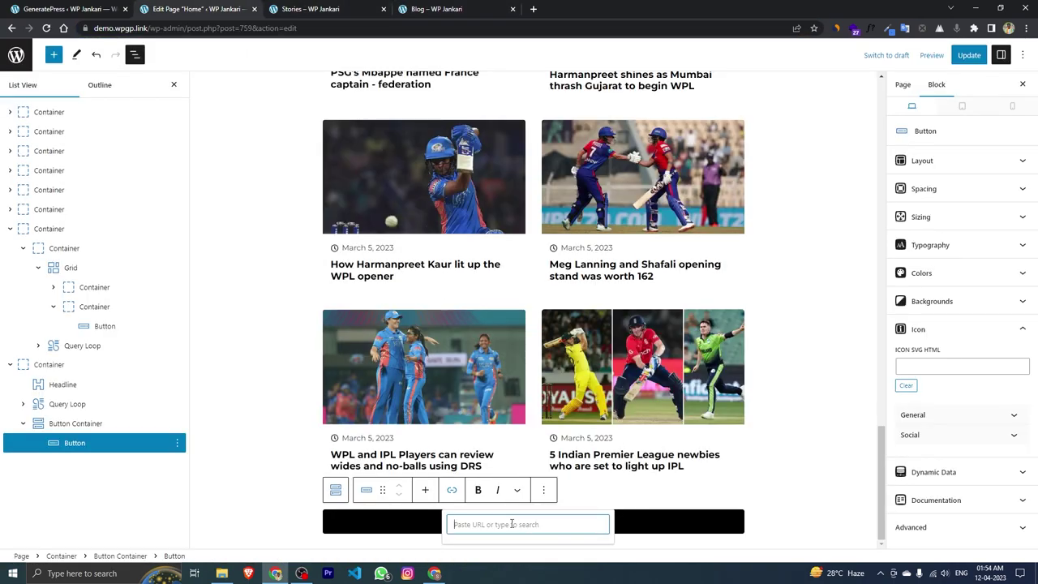
key("ctrl+v")
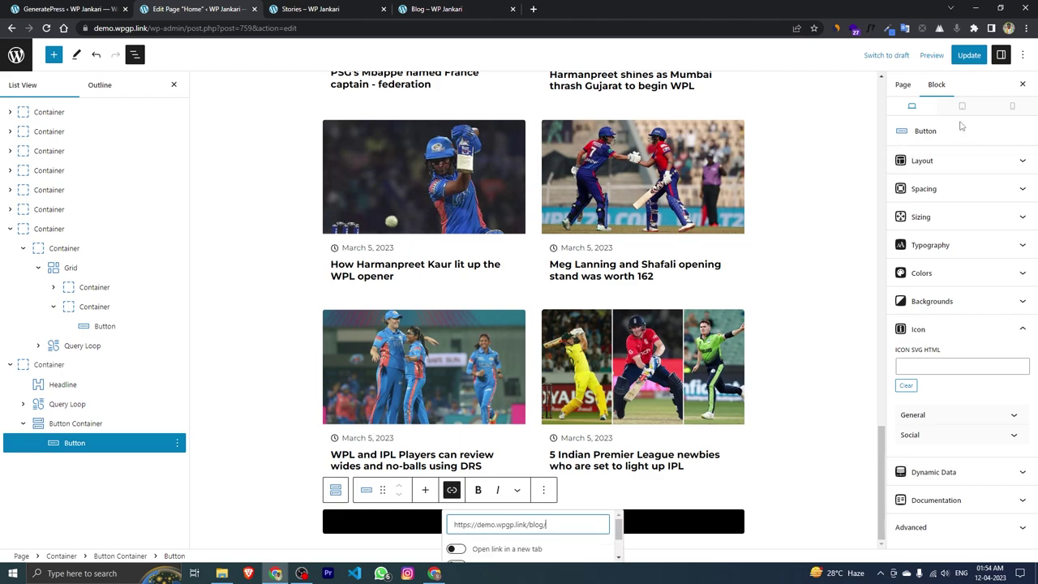
left_click(969, 54)
Test the More Post button below Latest News on the live home page and browse the Blog listing through page 2
left_click(304, 9)
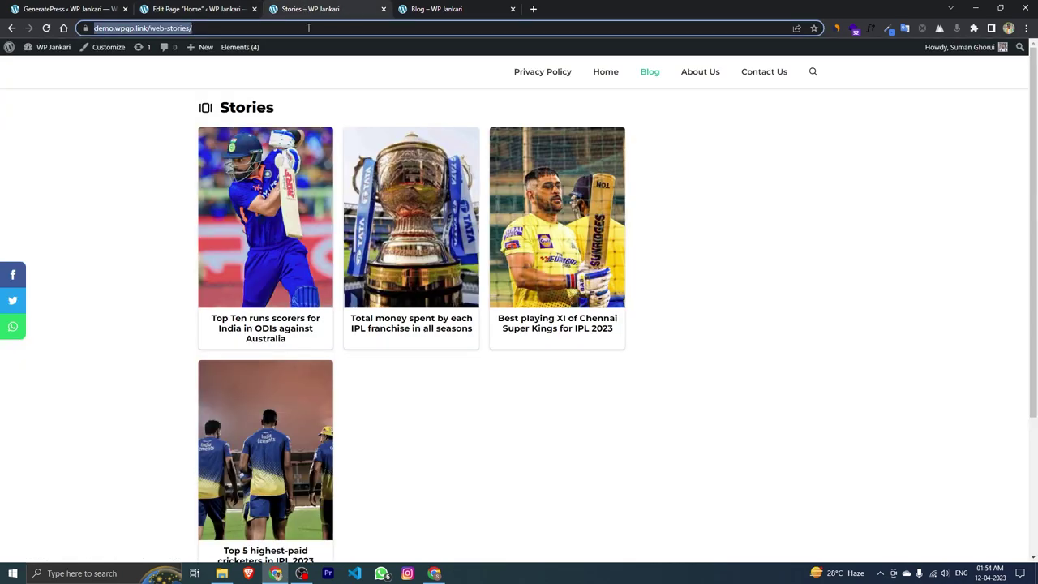
left_click(593, 71)
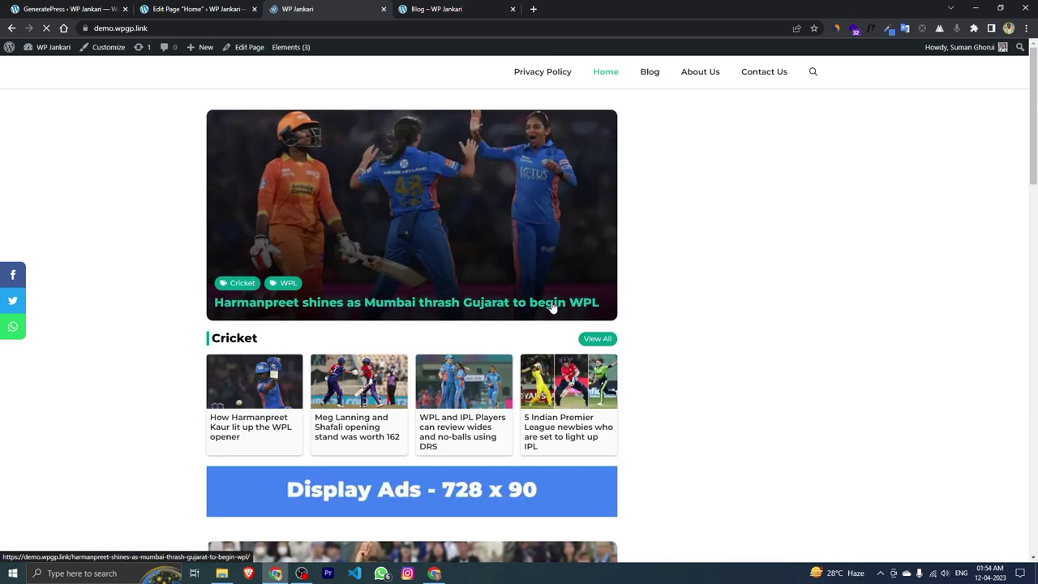
scroll(539, 323, "down", 2)
scroll(539, 323, "down", 15)
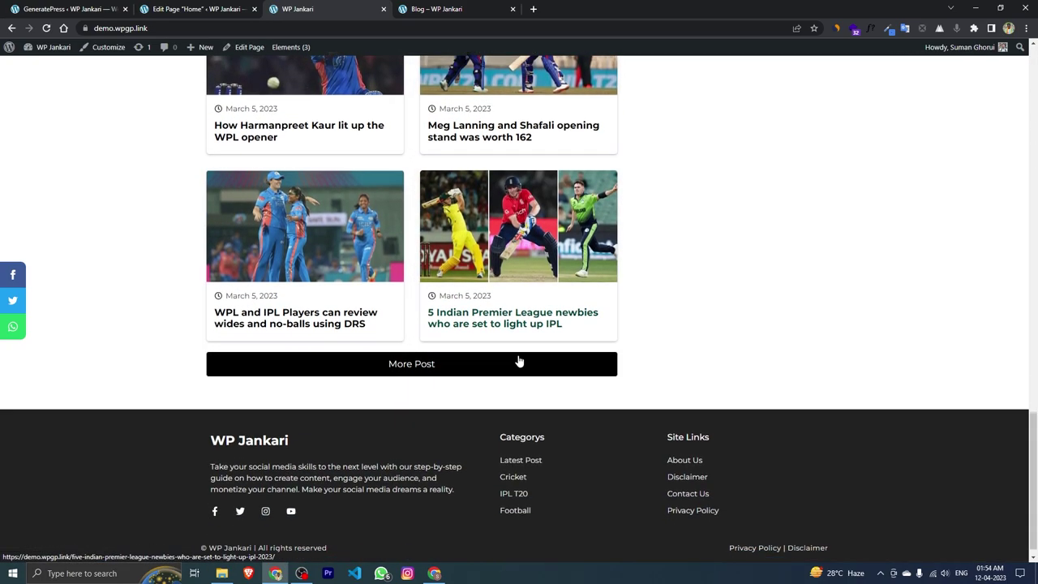
left_click(417, 365)
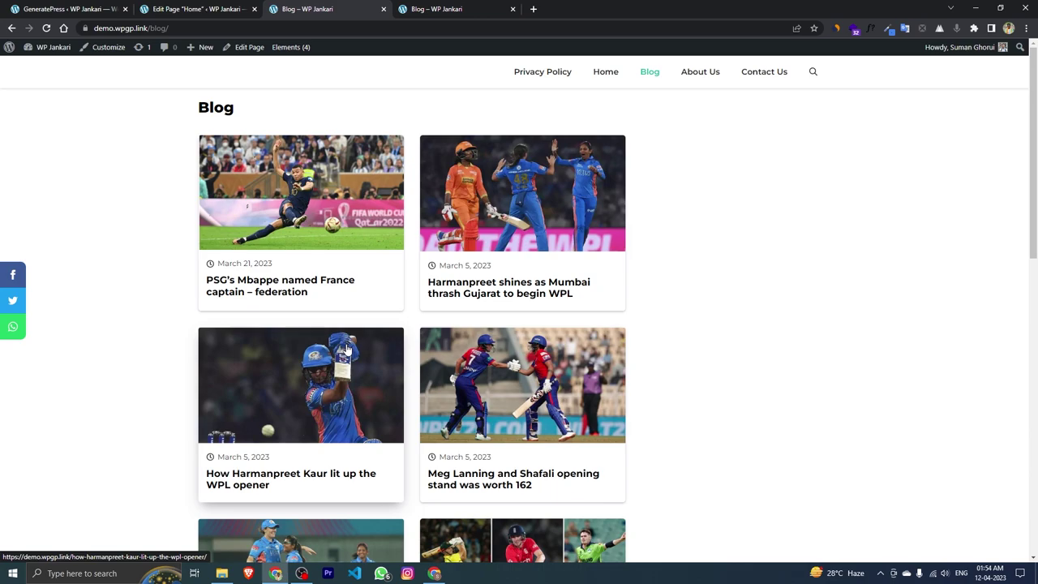
scroll(348, 349, "down", 9)
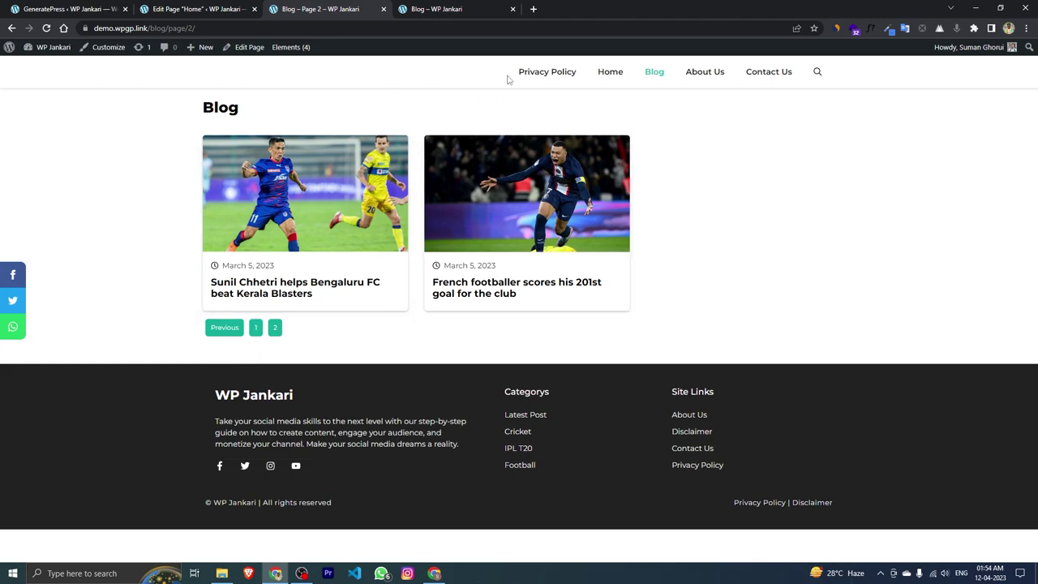
Return to the live home page and review its Cricket, Football and Web Stories sections
left_click(621, 71)
scroll(522, 245, "down", 1)
scroll(522, 245, "down", 6)
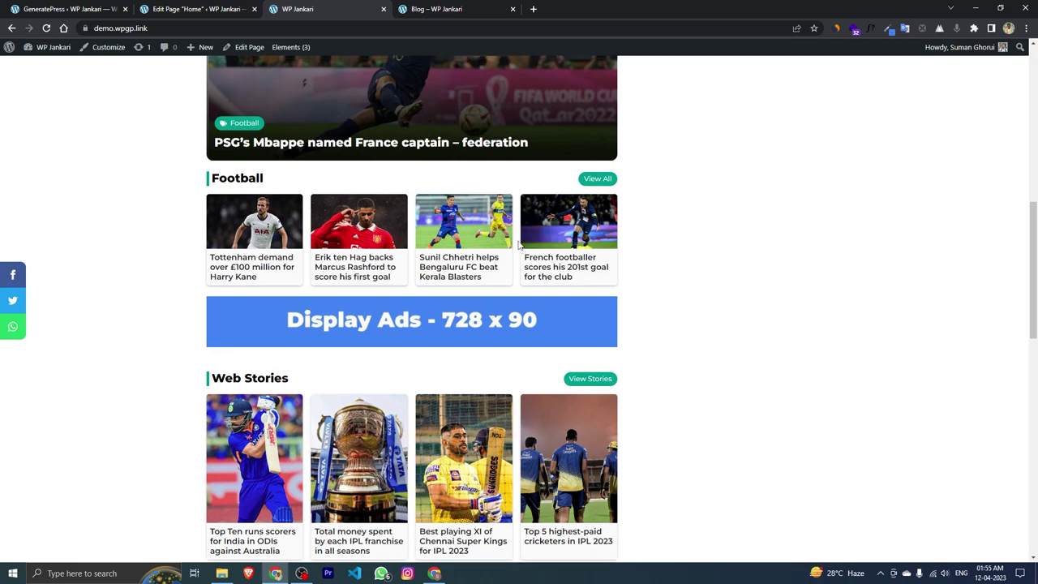
scroll(520, 241, "up", 7)
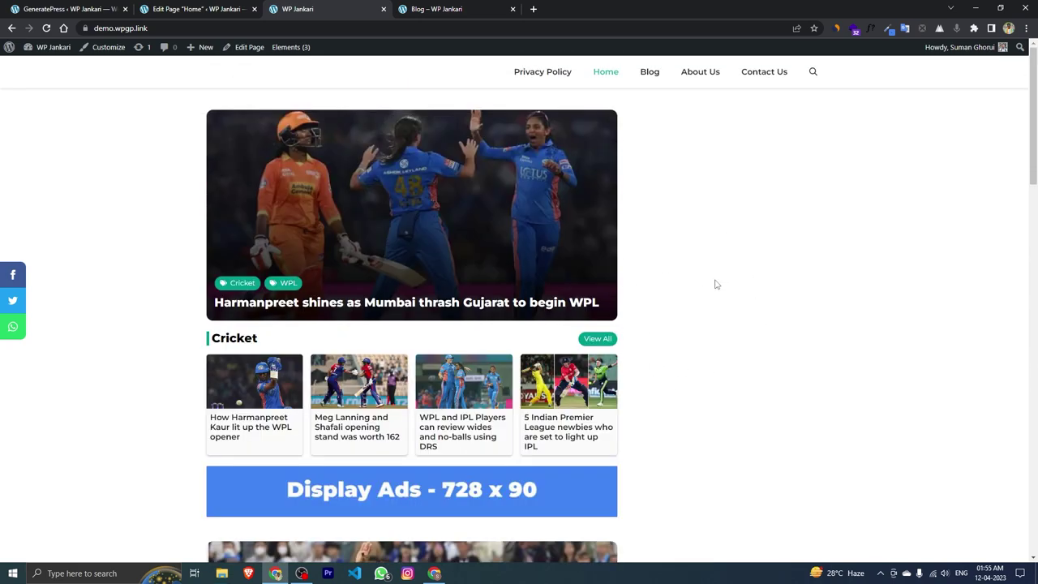
Switch to File Explorer, copy all the code from the sidebar-widgets text file in the aio-blog-1.0 folder, and close the file
left_click(221, 574)
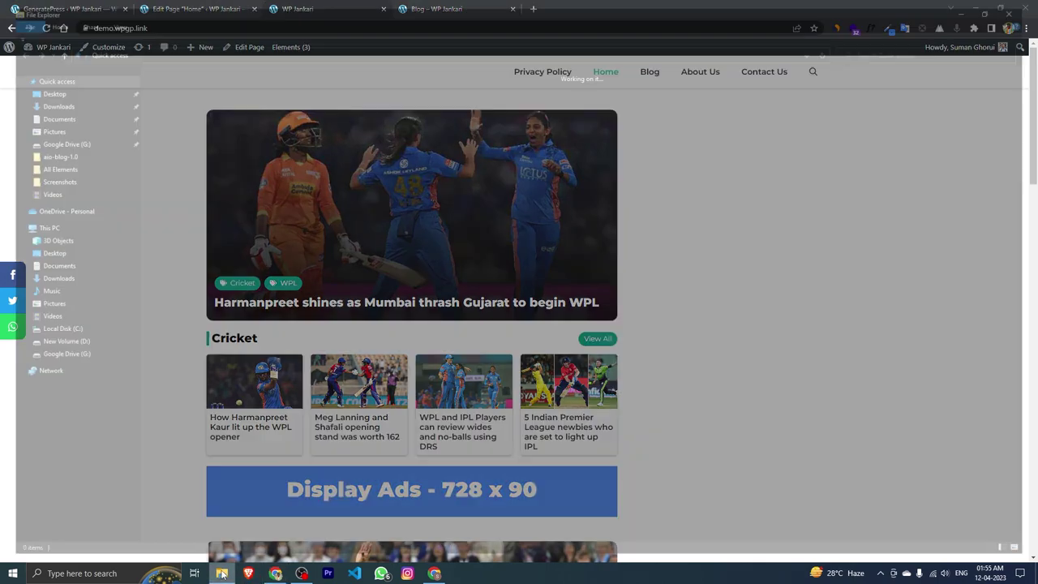
left_click(65, 155)
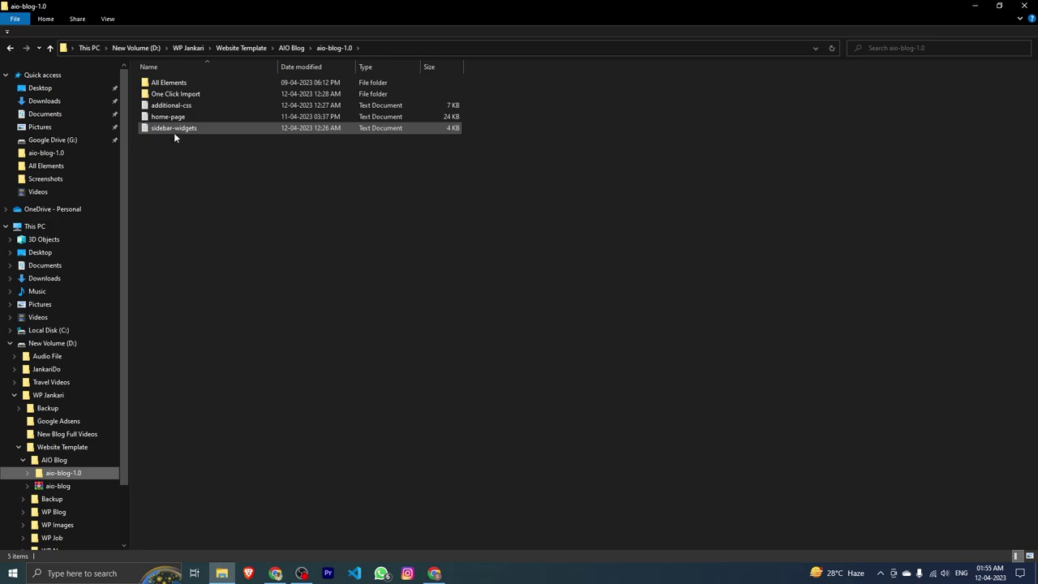
double_click(176, 128)
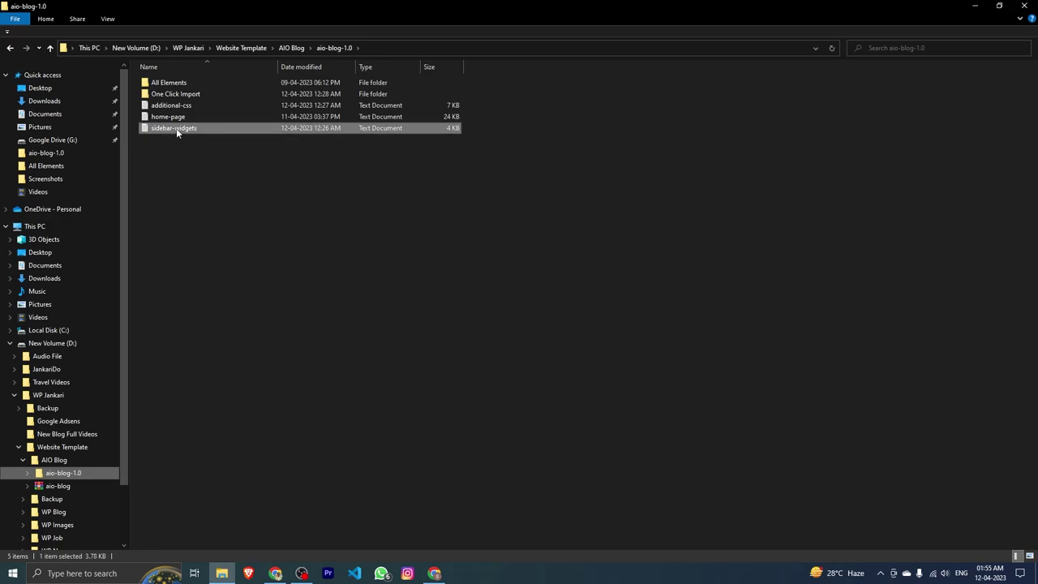
left_click(509, 9)
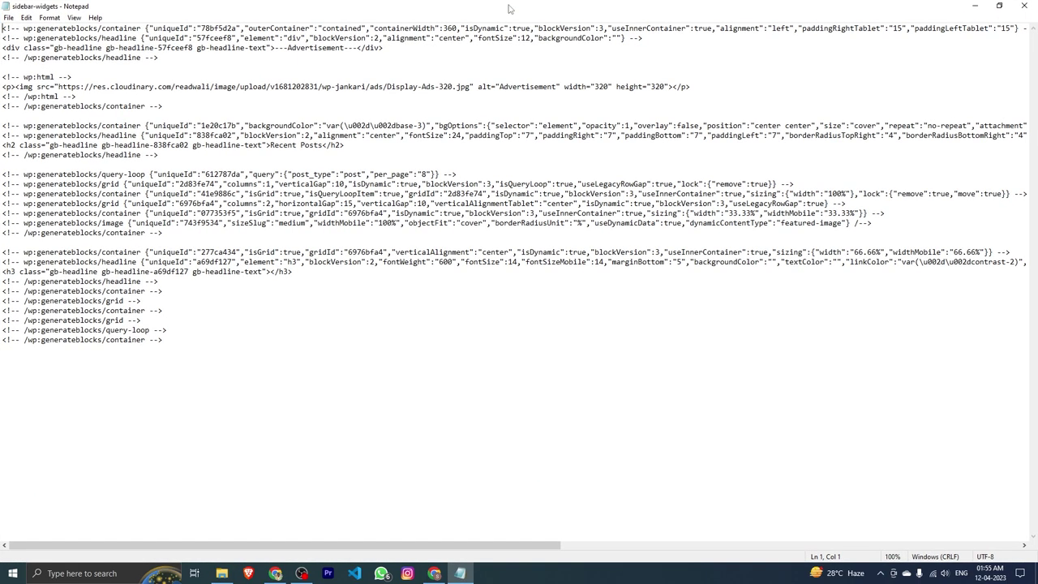
key("ctrl+a")
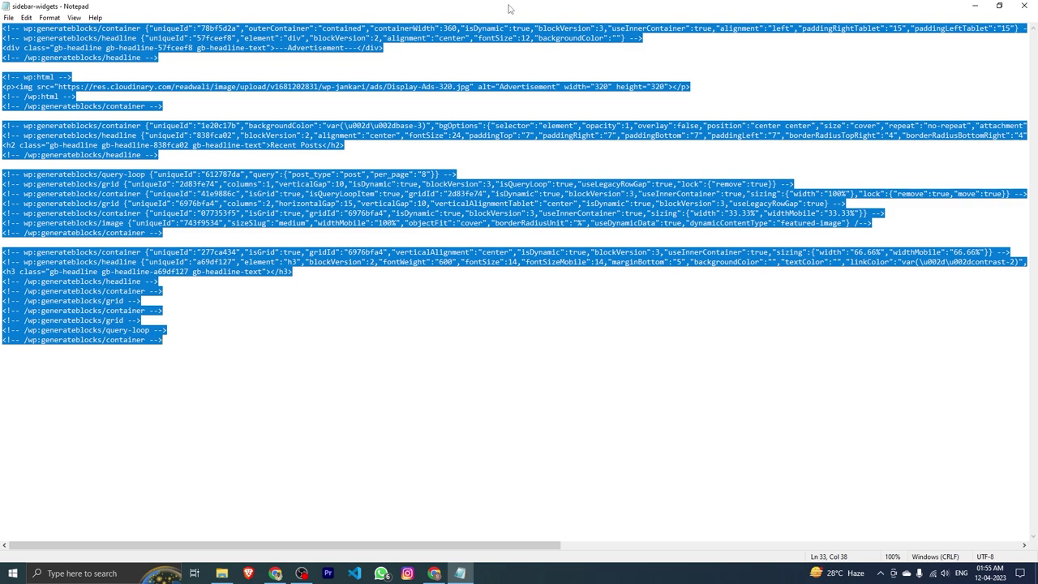
left_click(1023, 5)
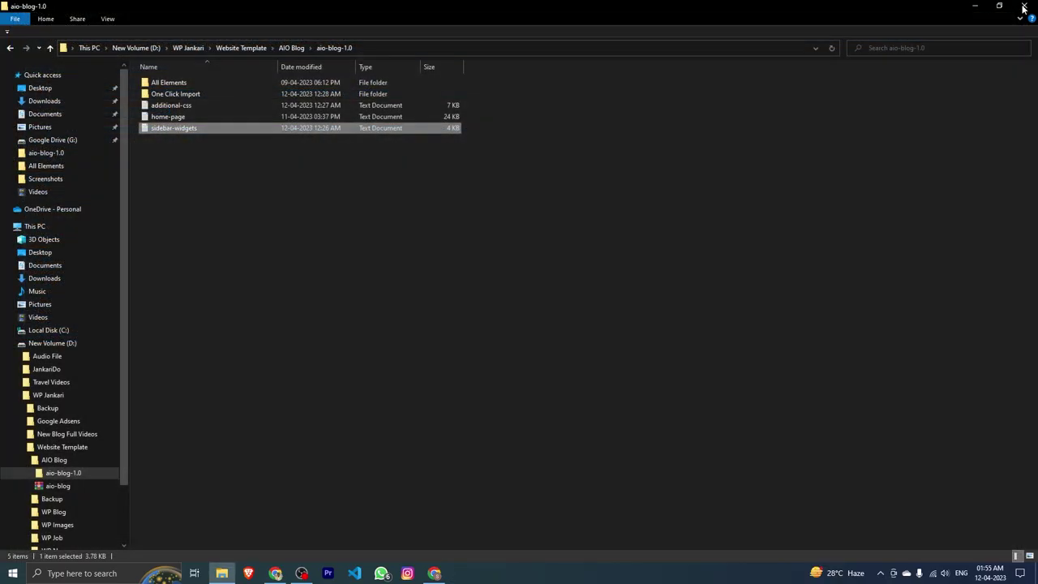
Switch back to Chrome, leave the Home page editor for the WordPress admin, and bring up the Appearance options
left_click(276, 574)
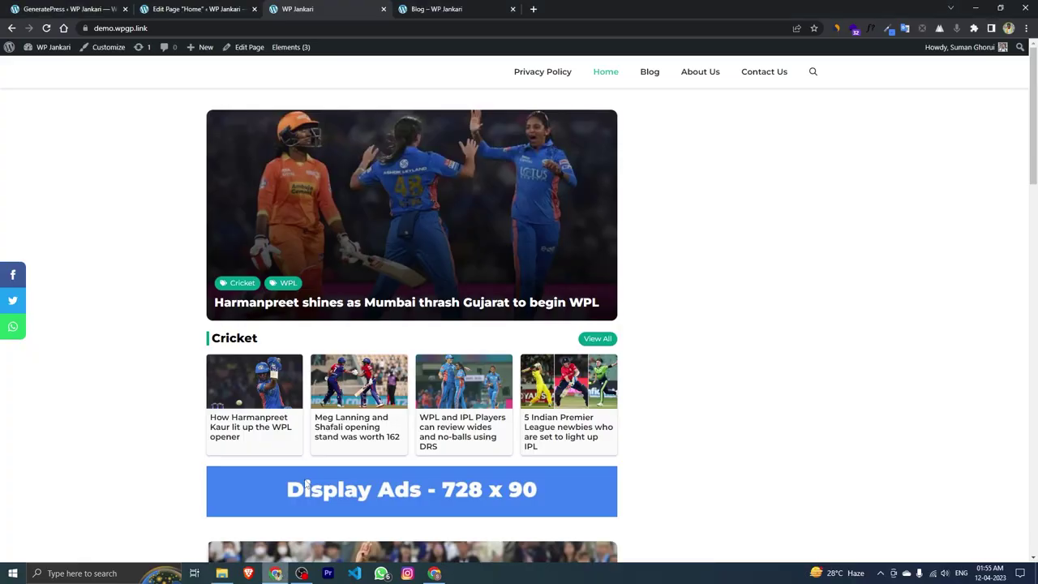
left_click(198, 8)
left_click(16, 55)
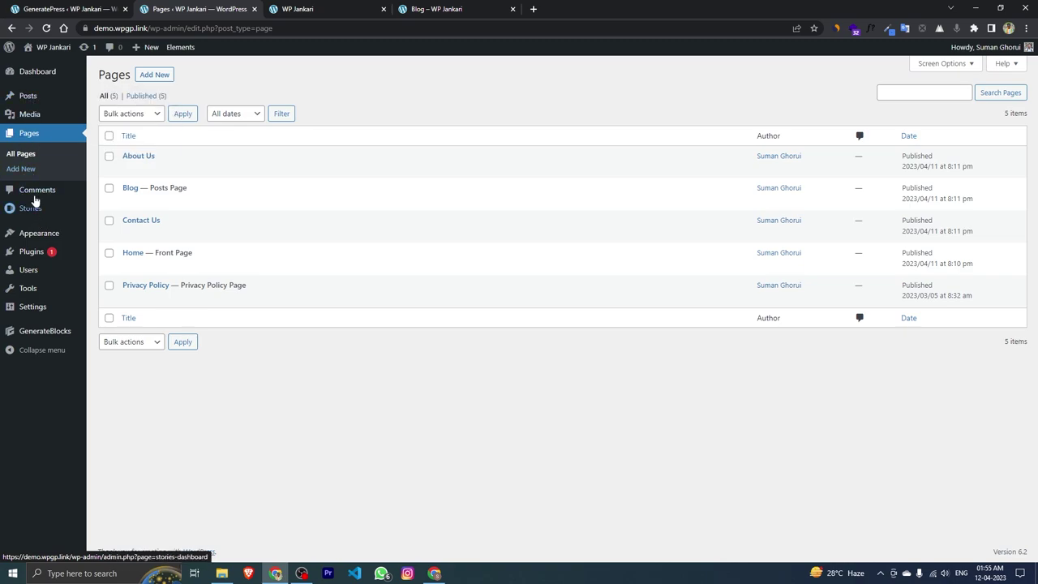
mouse_move(40, 235)
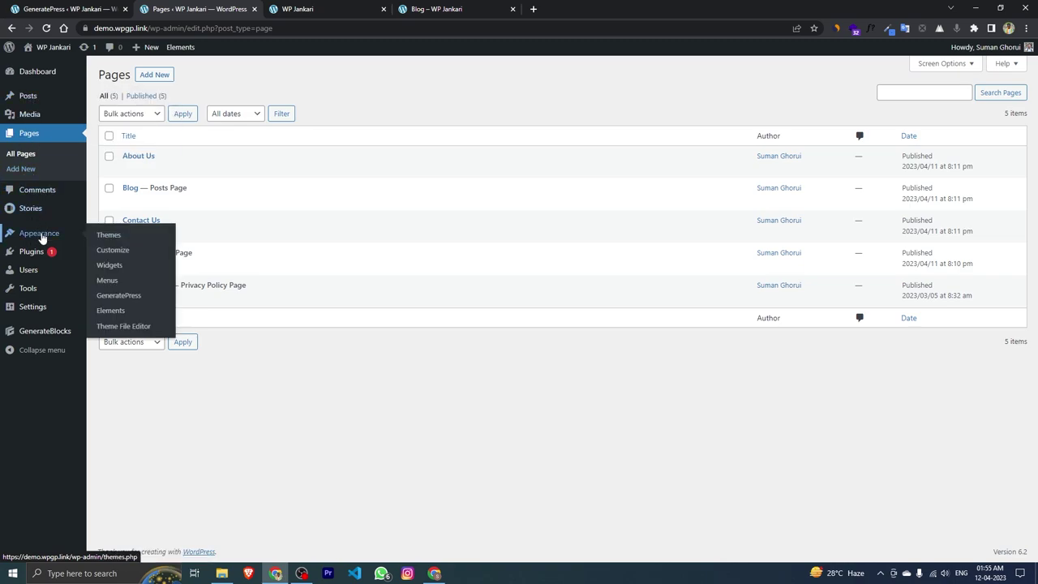
Open the widget areas and paste the copied advertisement and recent posts containers into a new Paragraph block in the Right Sidebar
left_click(107, 271)
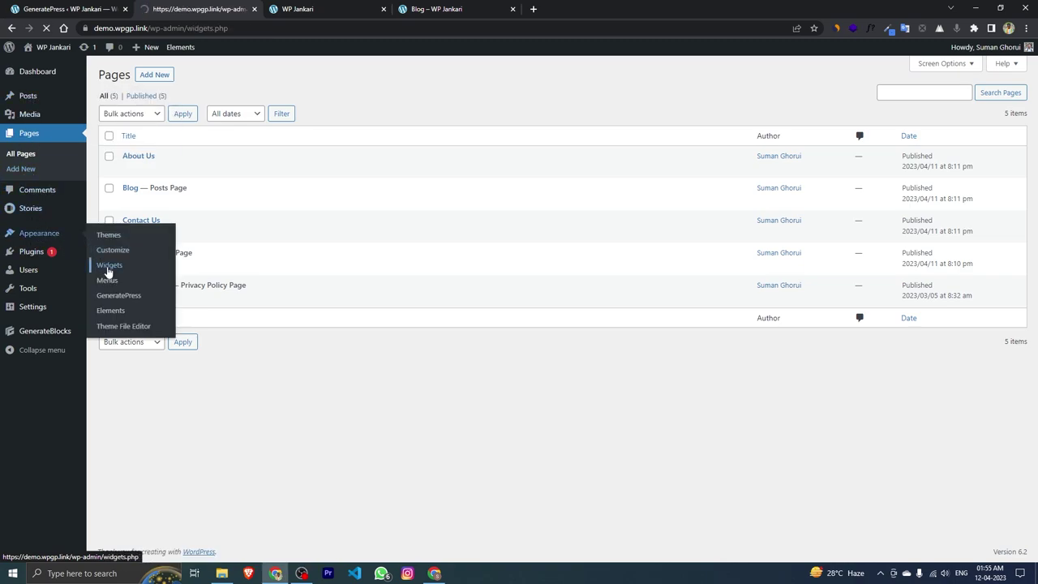
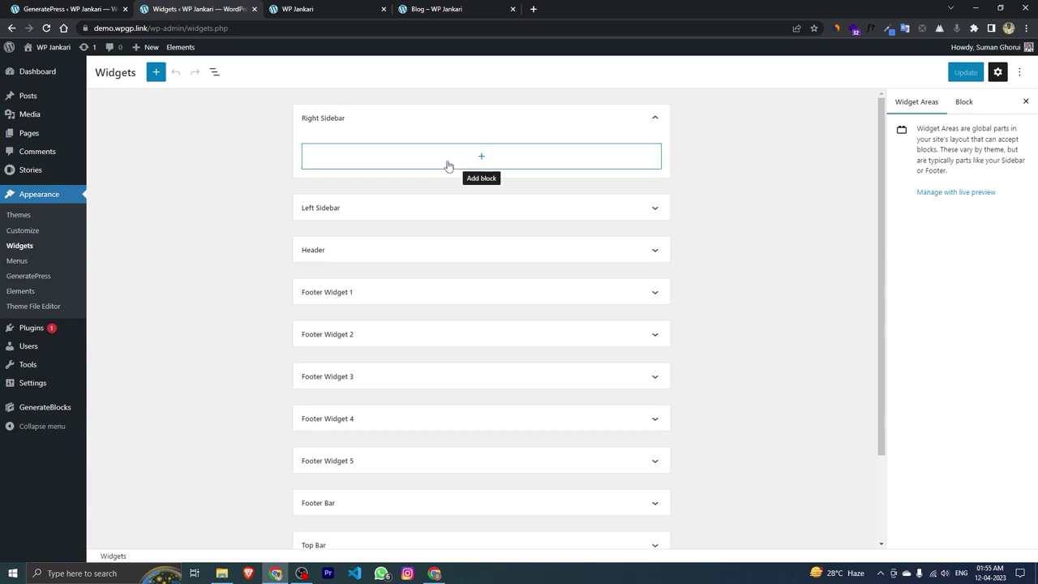
left_click(215, 75)
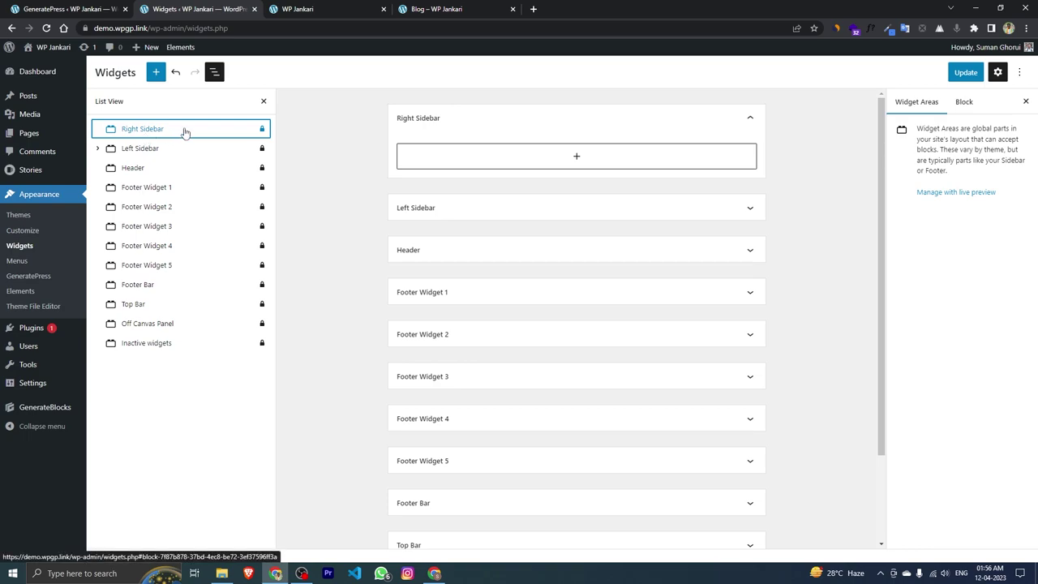
left_click(578, 160)
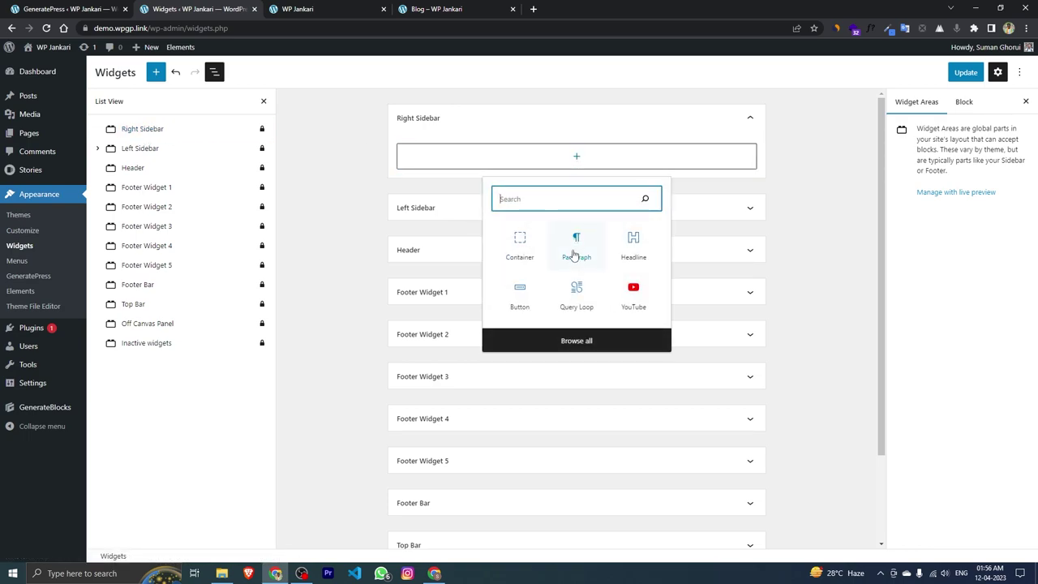
left_click(583, 254)
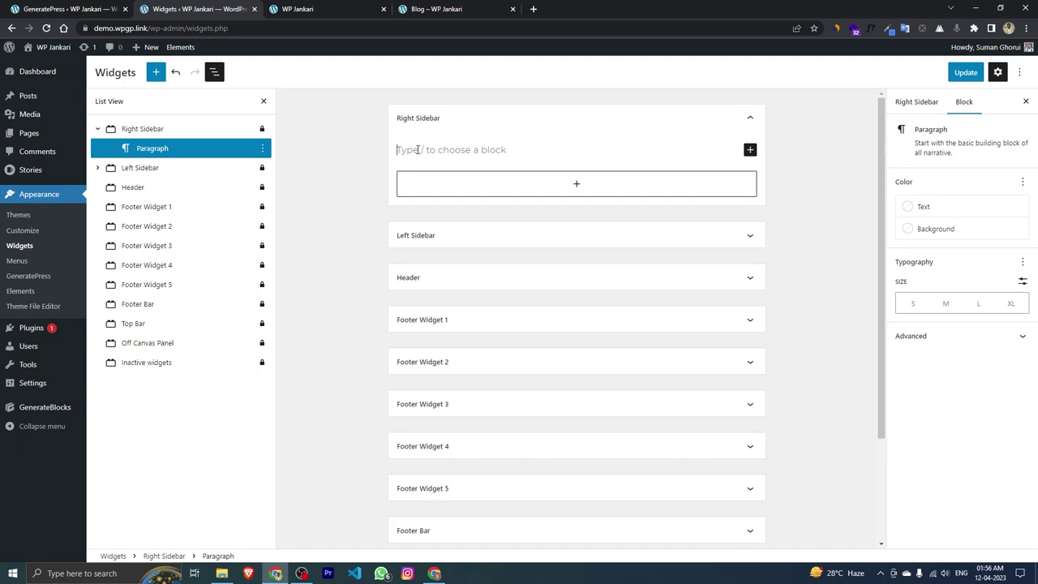
key("ctrl+v")
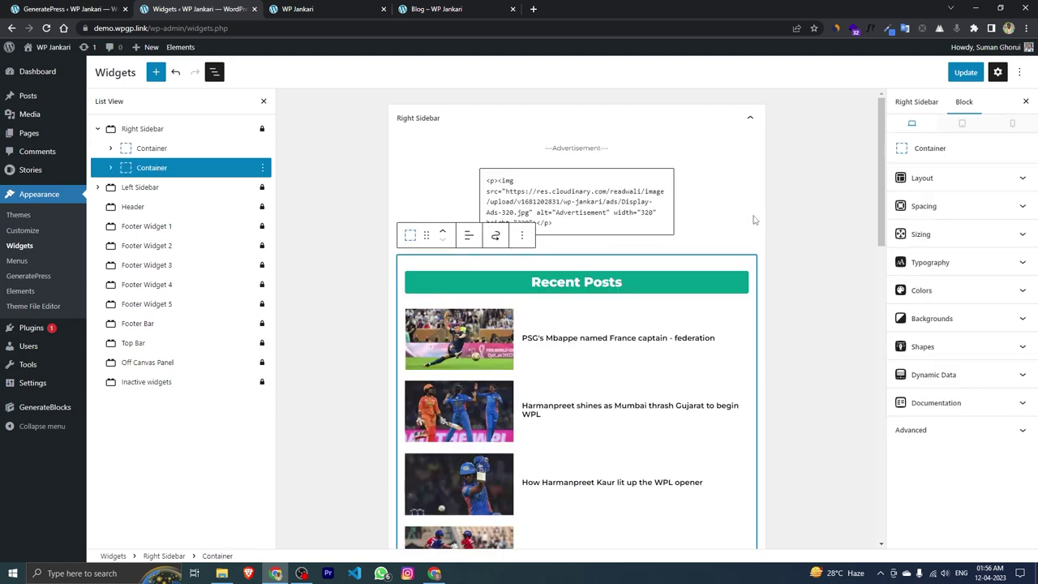
Inspect the custom HTML code of the advertisement block in the Right Sidebar
left_click(591, 203)
left_click(834, 177)
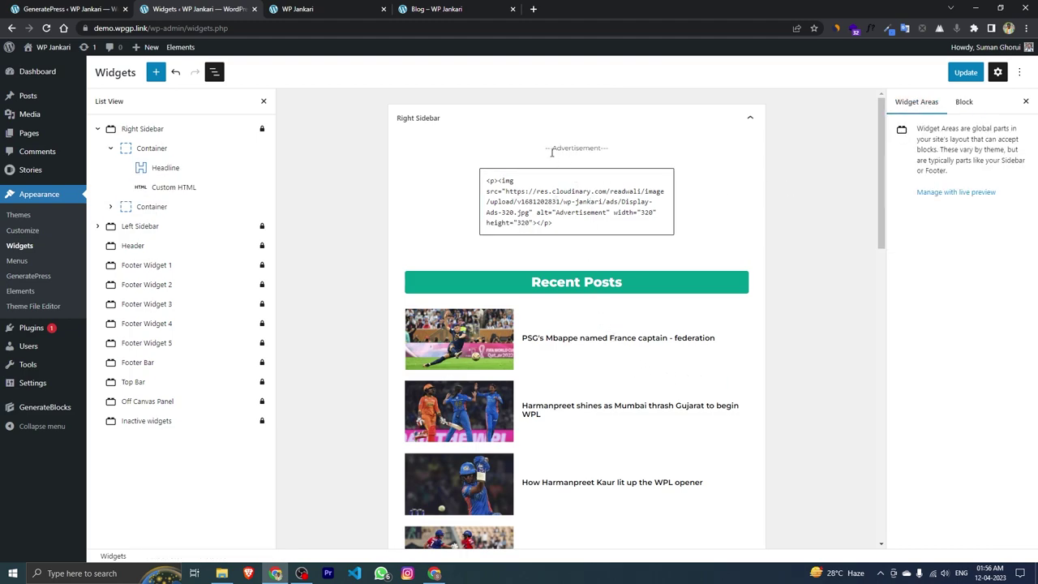
mouse_move(485, 181)
left_mouse_down()
mouse_move(557, 229)
mouse_move(487, 212)
mouse_move(485, 184)
left_mouse_up()
left_click(787, 224)
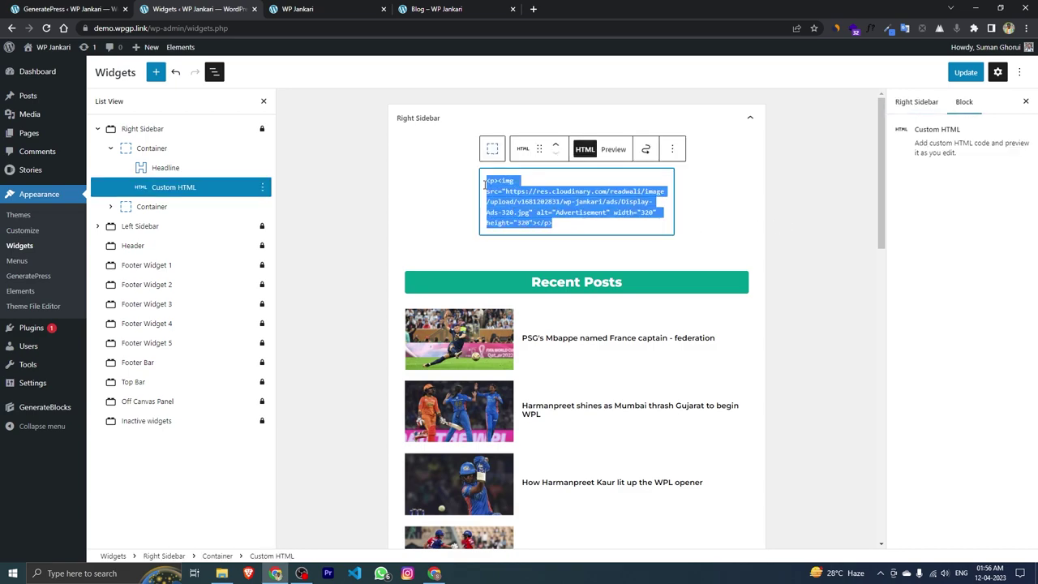
left_click(860, 230)
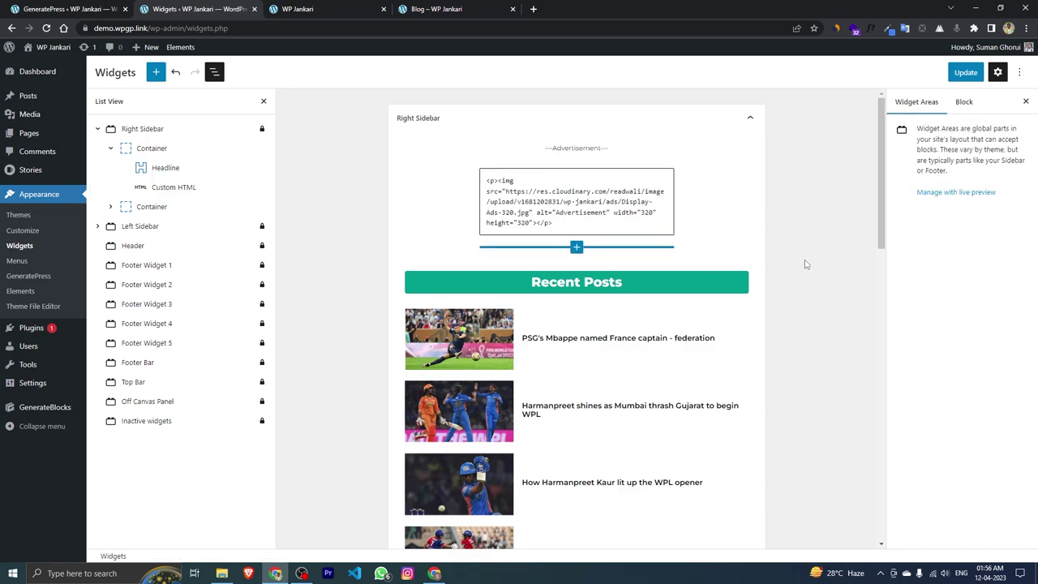
Look through the Recent Posts list in the Right Sidebar and save the widget changes
scroll(678, 260, "down", 2)
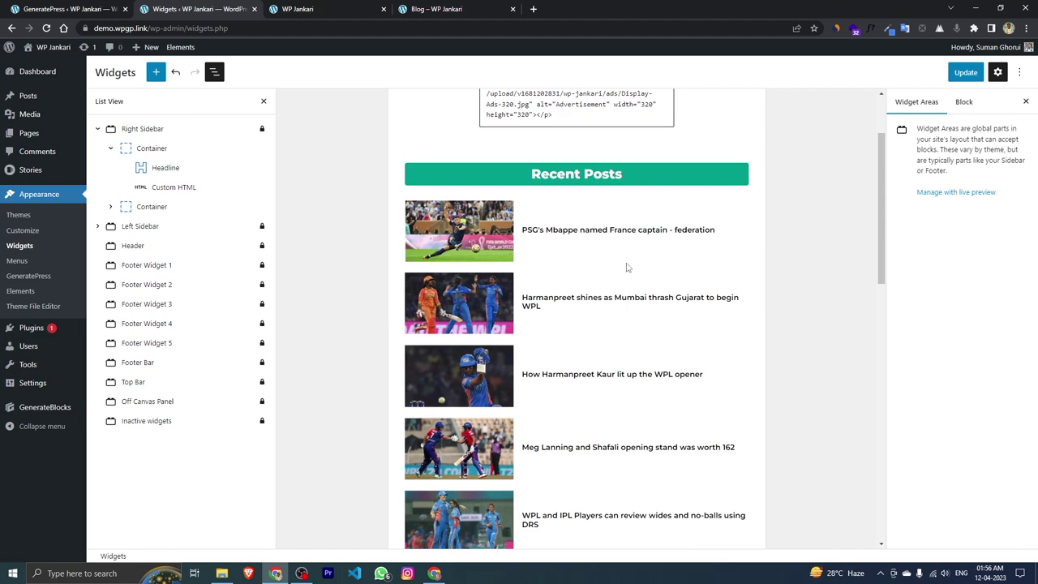
scroll(617, 272, "down", 1)
scroll(591, 289, "down", 5)
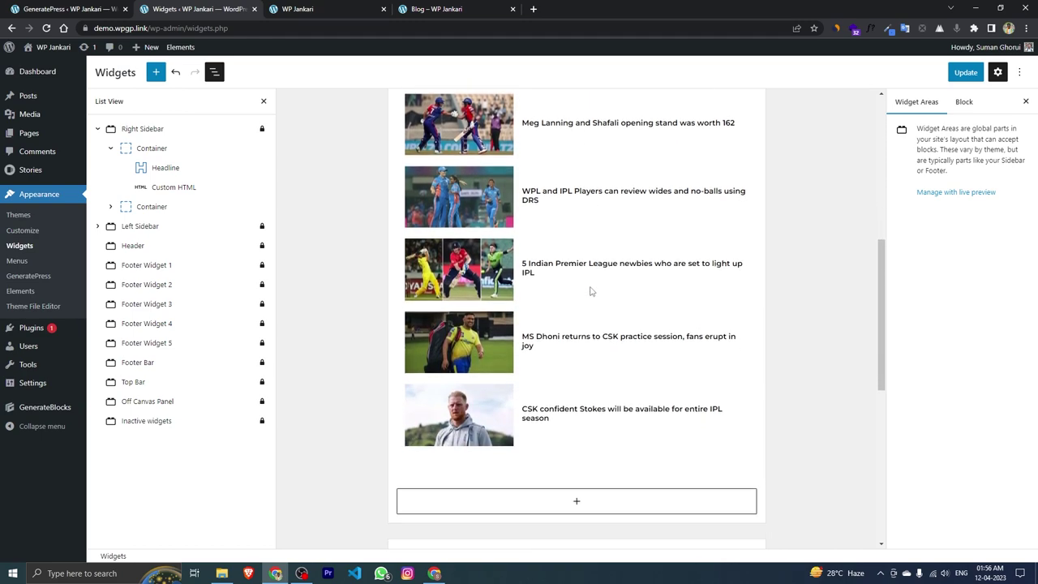
scroll(609, 325, "up", 4)
left_click(965, 73)
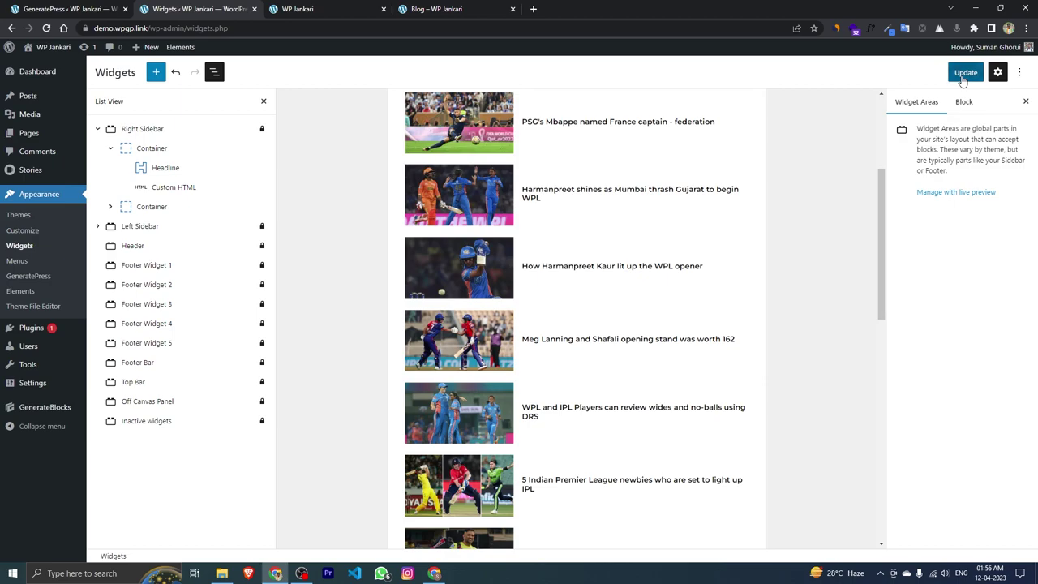
View the site's home page and examine the advertisement and Recent Posts boxes in its sidebar
left_click(317, 9)
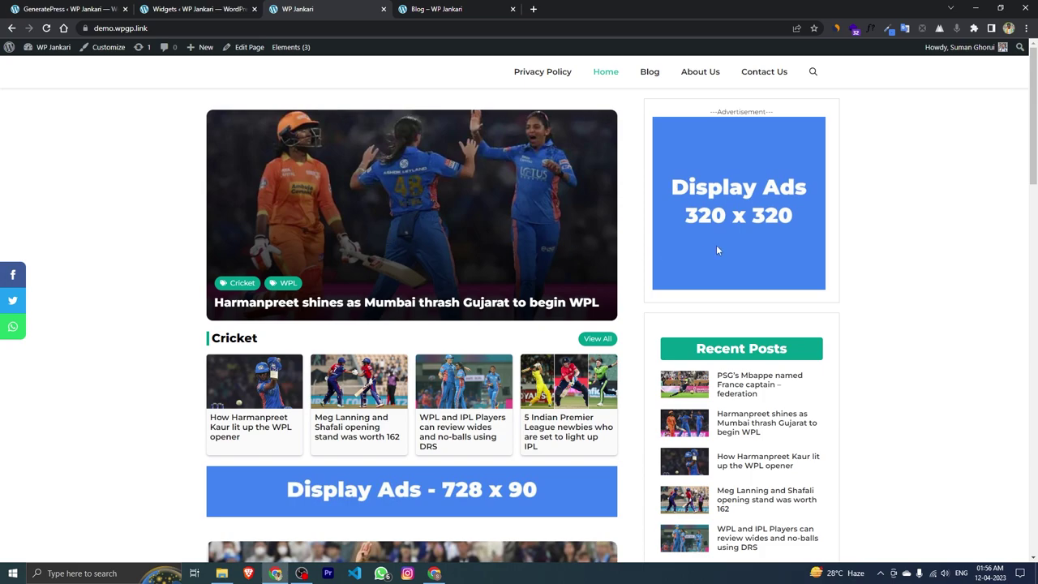
scroll(717, 250, "down", 3)
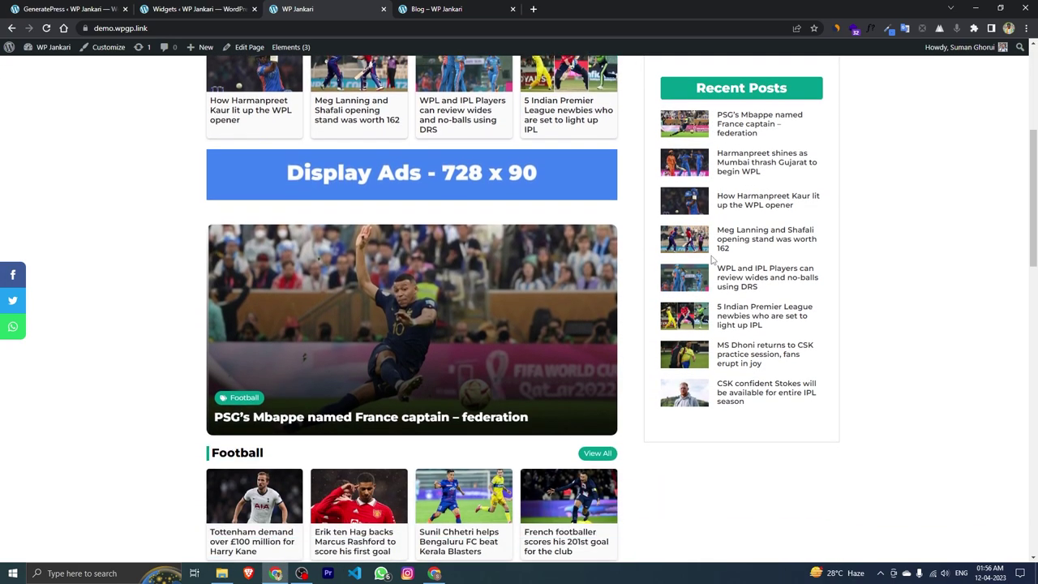
scroll(708, 267, "down", 1)
scroll(863, 288, "up", 5)
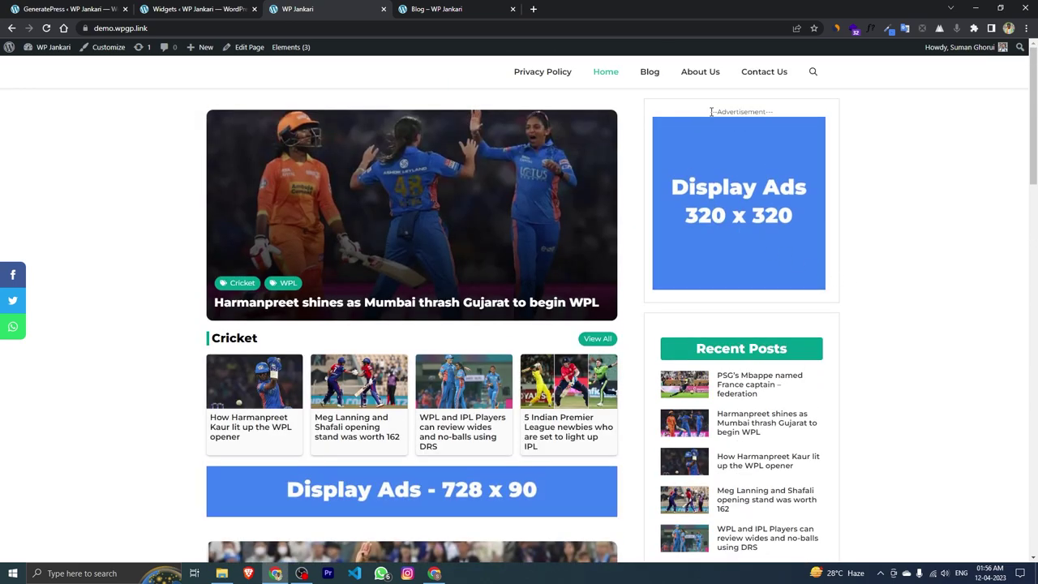
scroll(867, 181, "down", 2)
left_click_drag(696, 136, 790, 139)
left_click(916, 196)
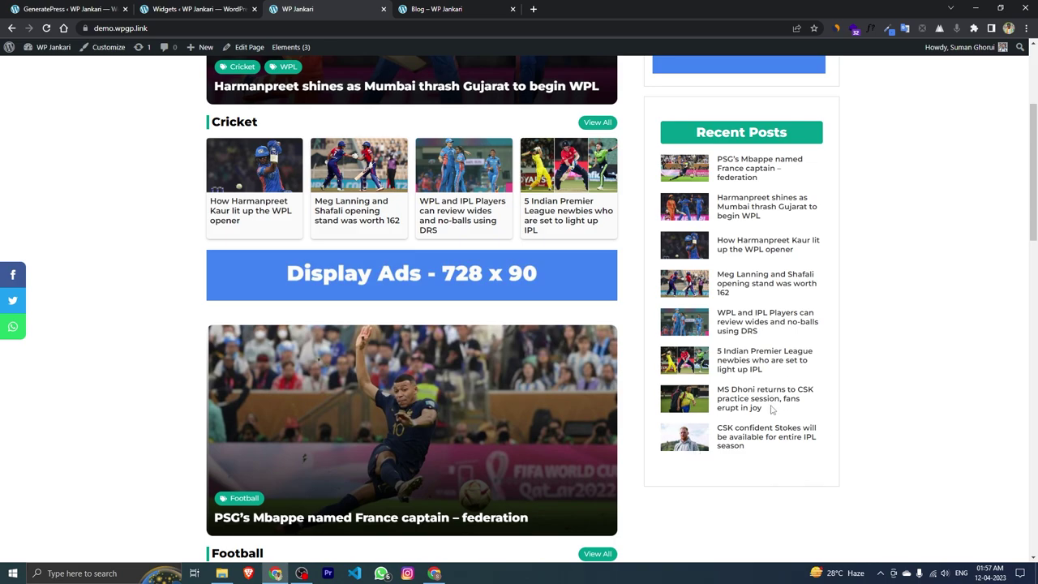
Set the Recent Posts Query Loop in the Right Sidebar to 10 posts per page and save the widgets
left_click(226, 7)
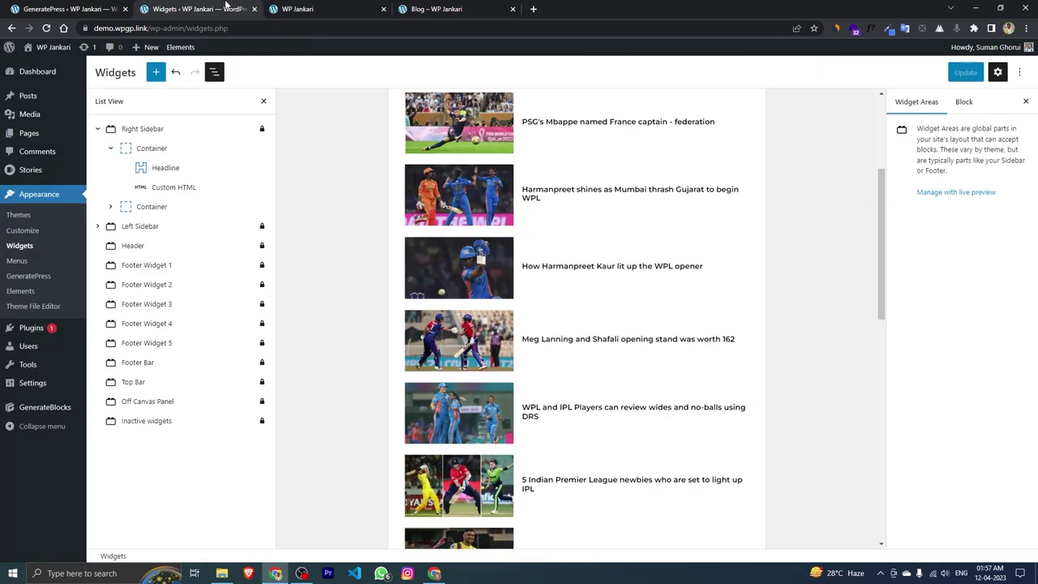
left_click(113, 150)
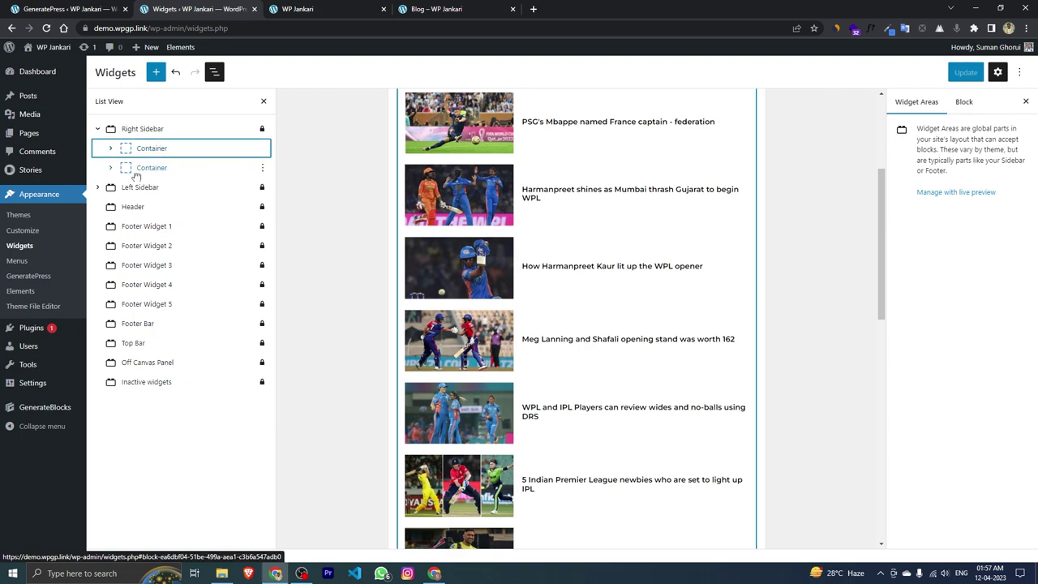
left_click(110, 168)
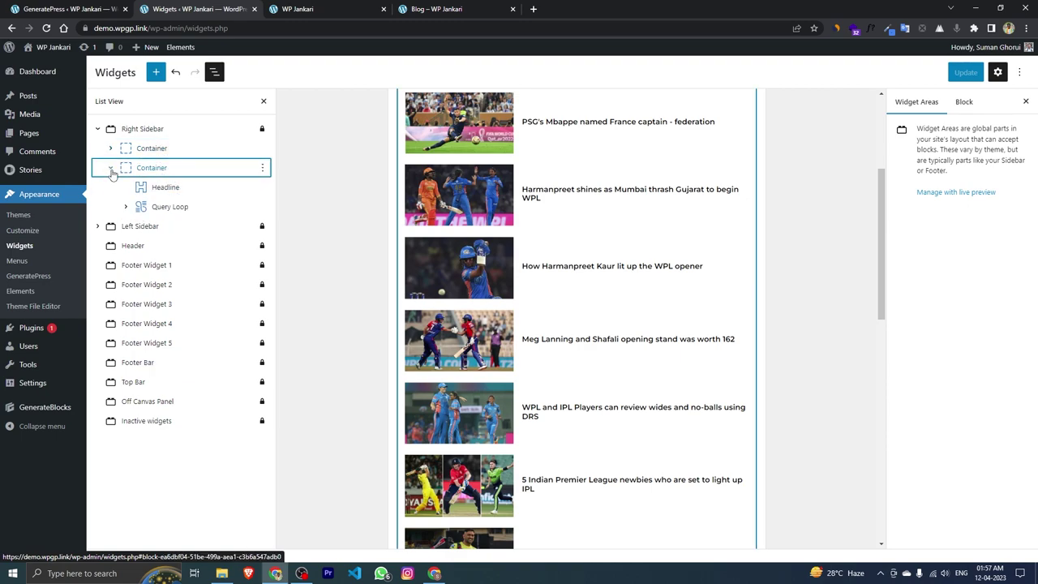
left_click(162, 208)
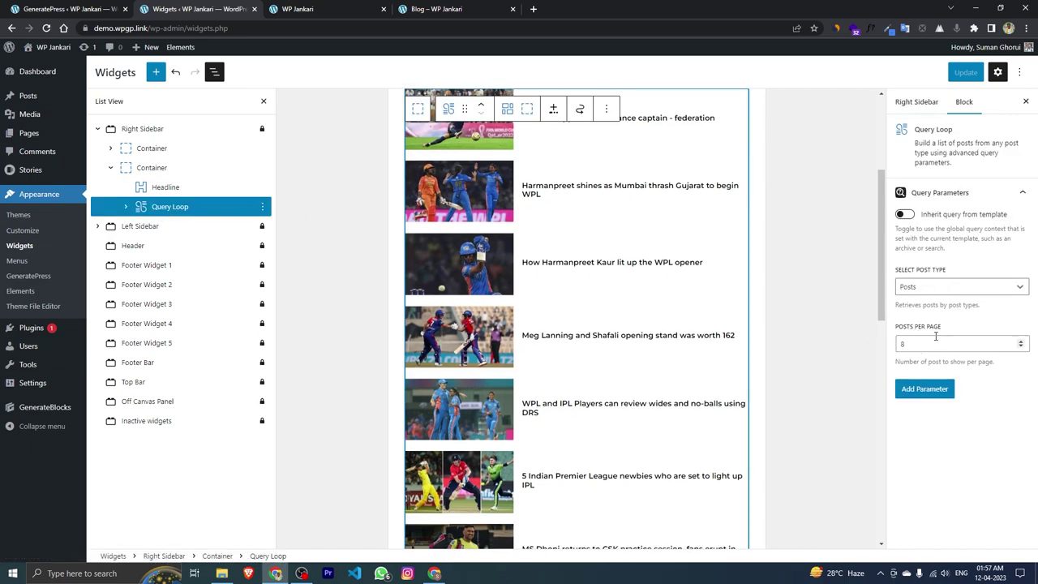
double_click(921, 344)
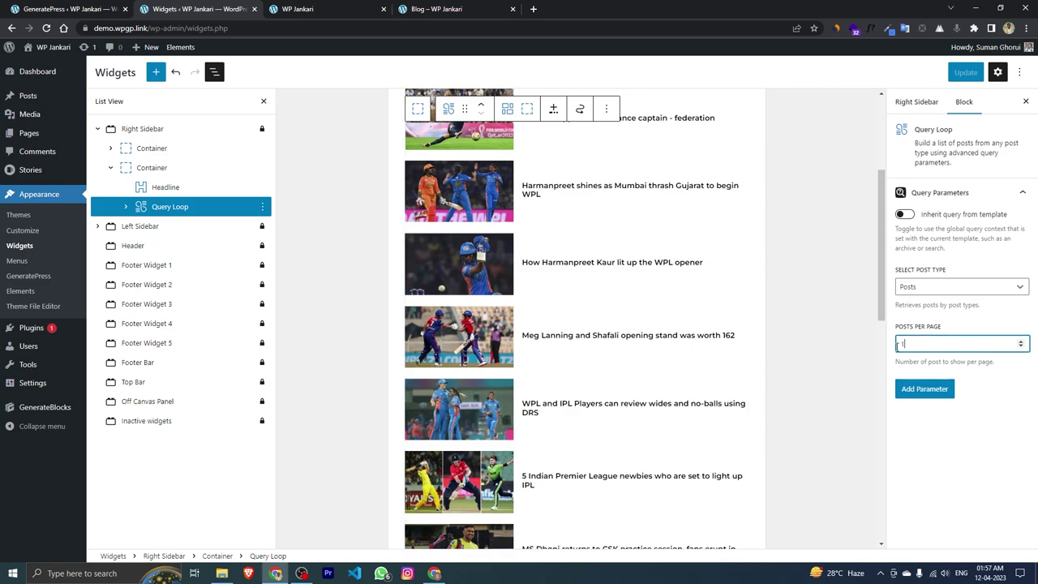
left_click(965, 72)
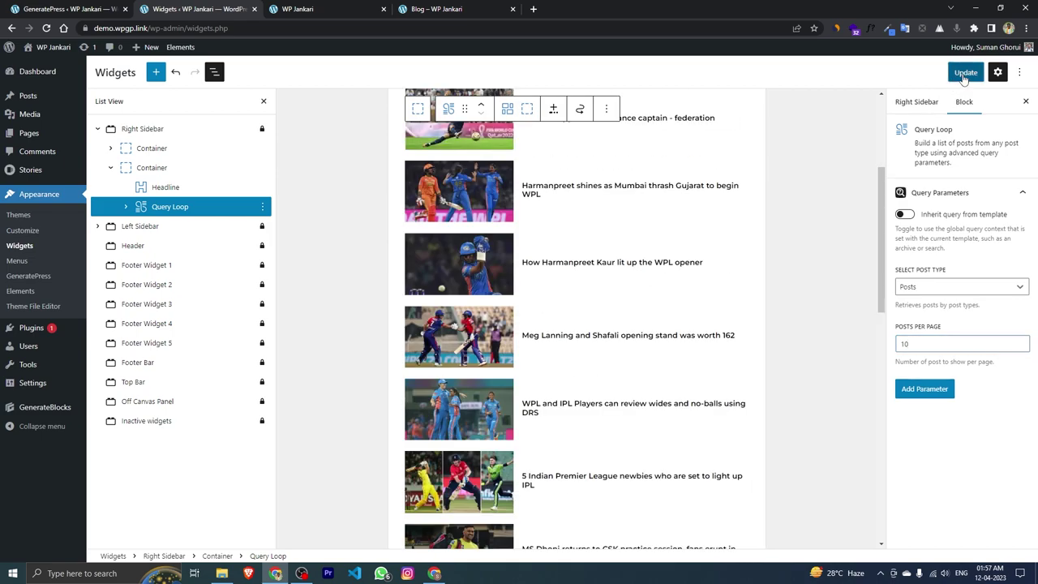
Reload the site's home page and check the Recent Posts list in its sidebar
left_click(328, 6)
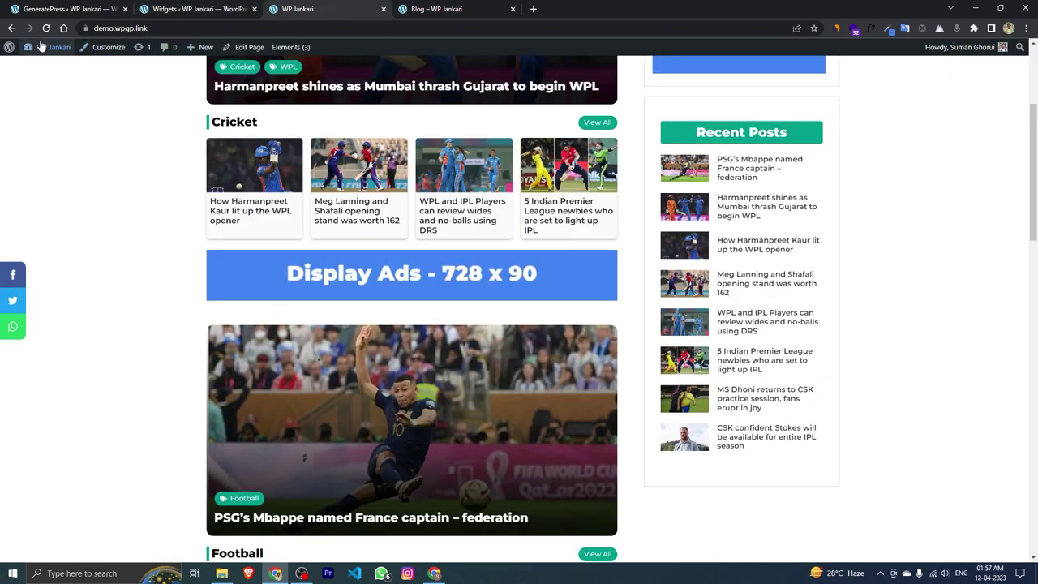
left_click(46, 28)
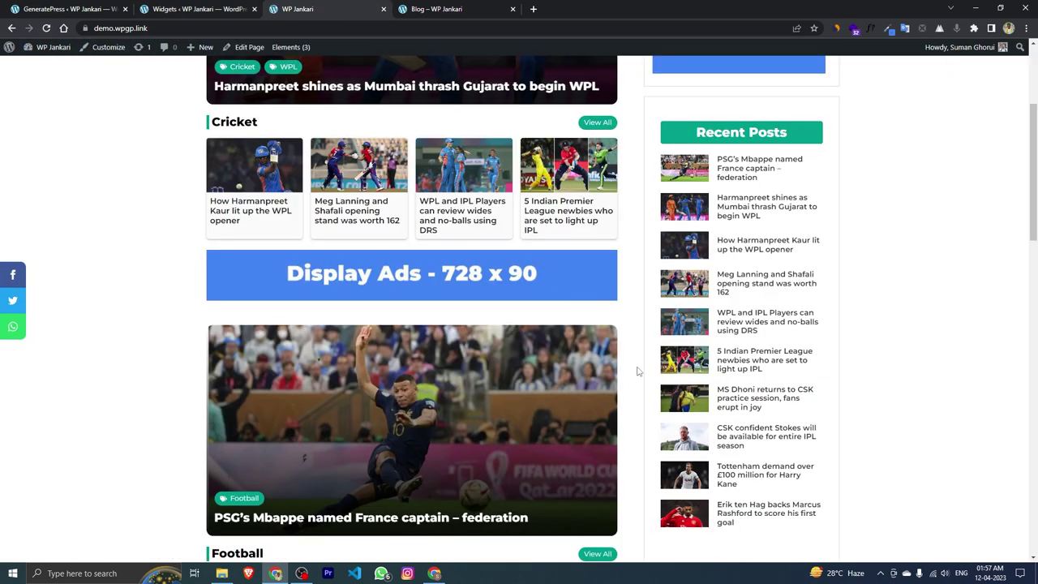
scroll(636, 371, "down", 1)
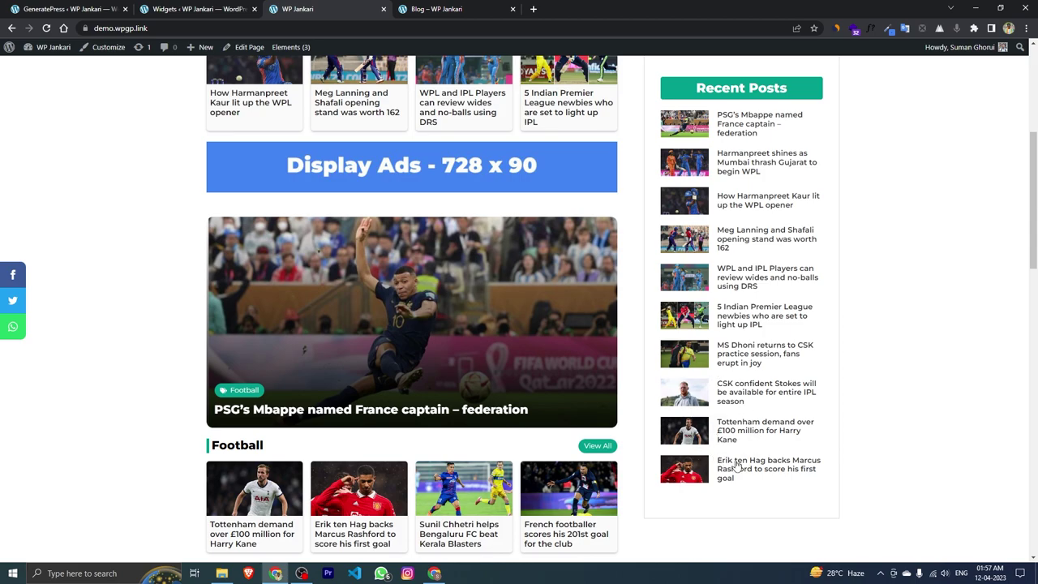
scroll(736, 465, "up", 3)
scroll(777, 338, "down", 2)
scroll(842, 366, "up", 3)
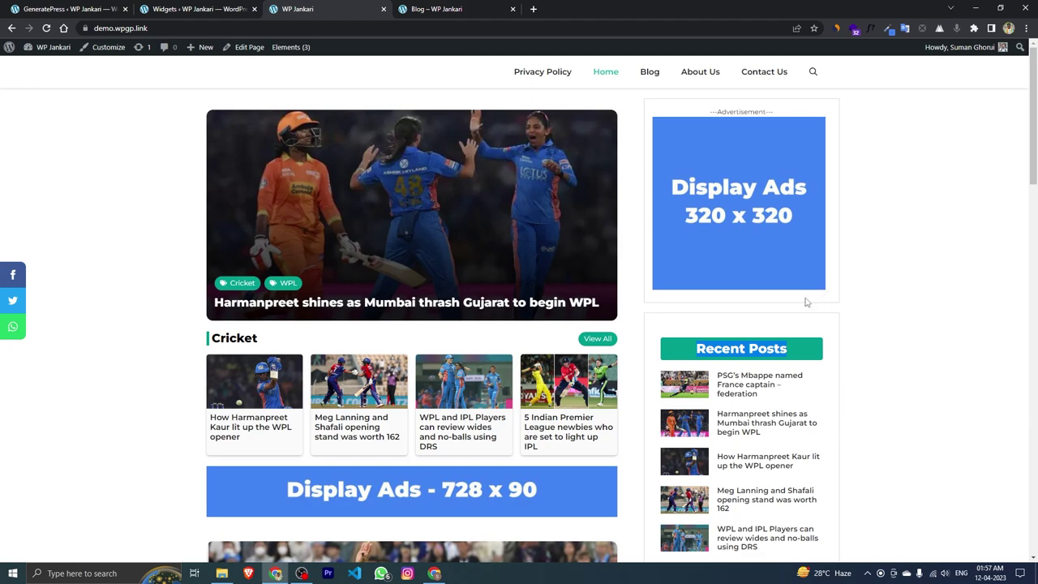
left_click(506, 160)
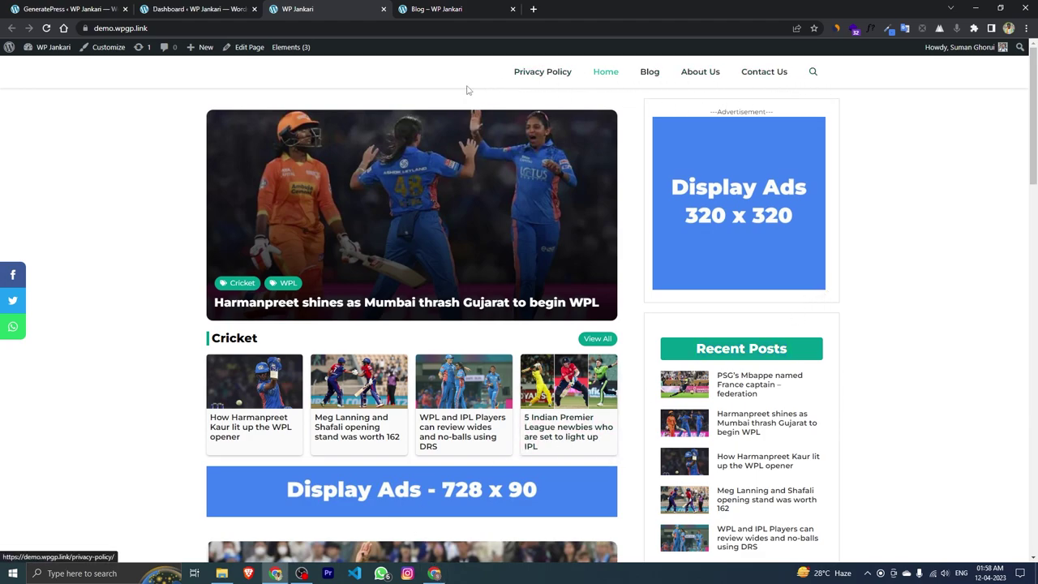
Create a menu named Main Menu in the WordPress dashboard, assigned to the Primary Menu and Off Canvas Menu locations
left_click(190, 9)
mouse_move(49, 233)
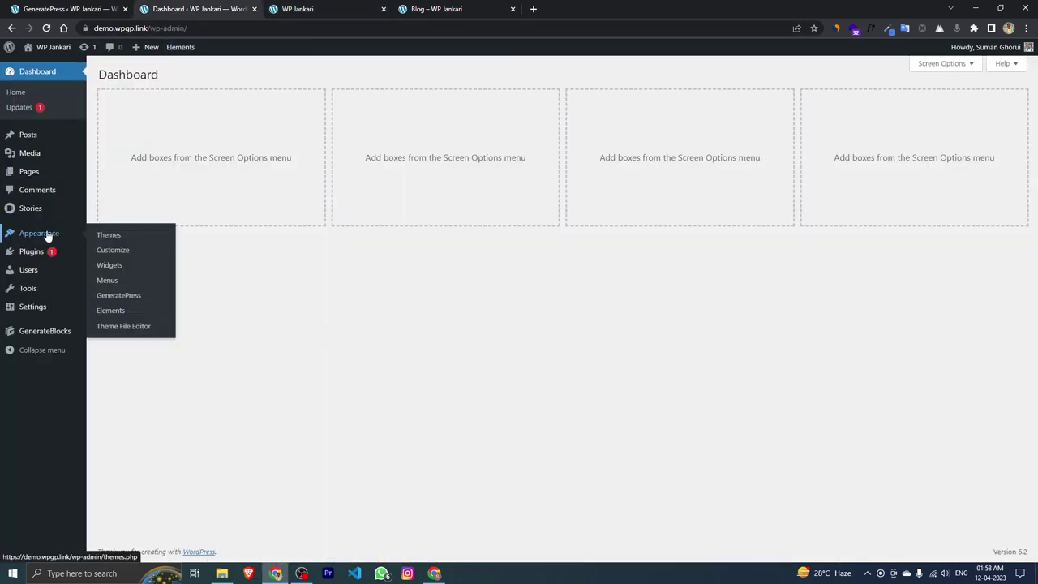
left_click(109, 285)
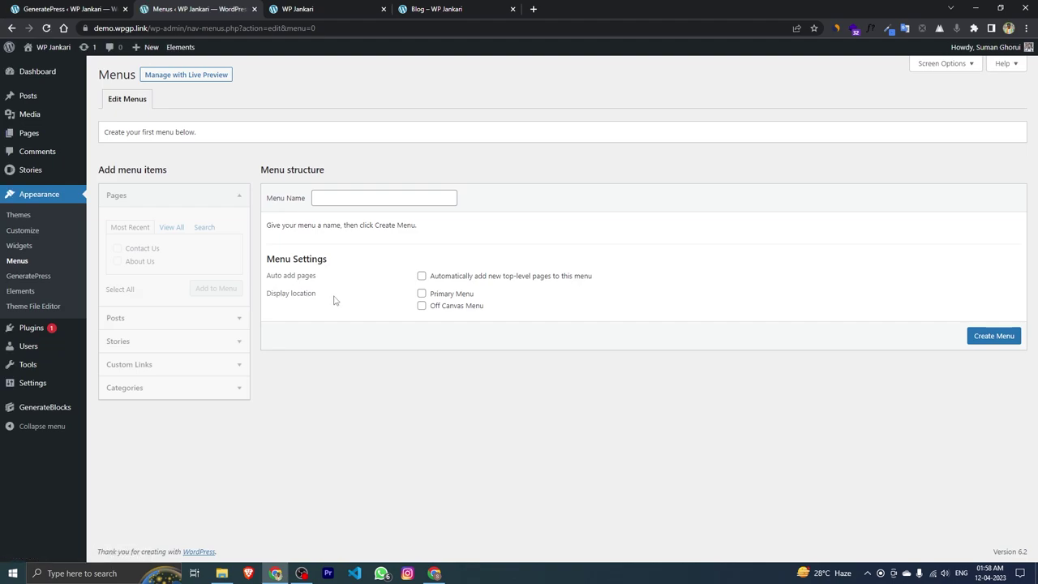
left_click(331, 201)
left_click(393, 225)
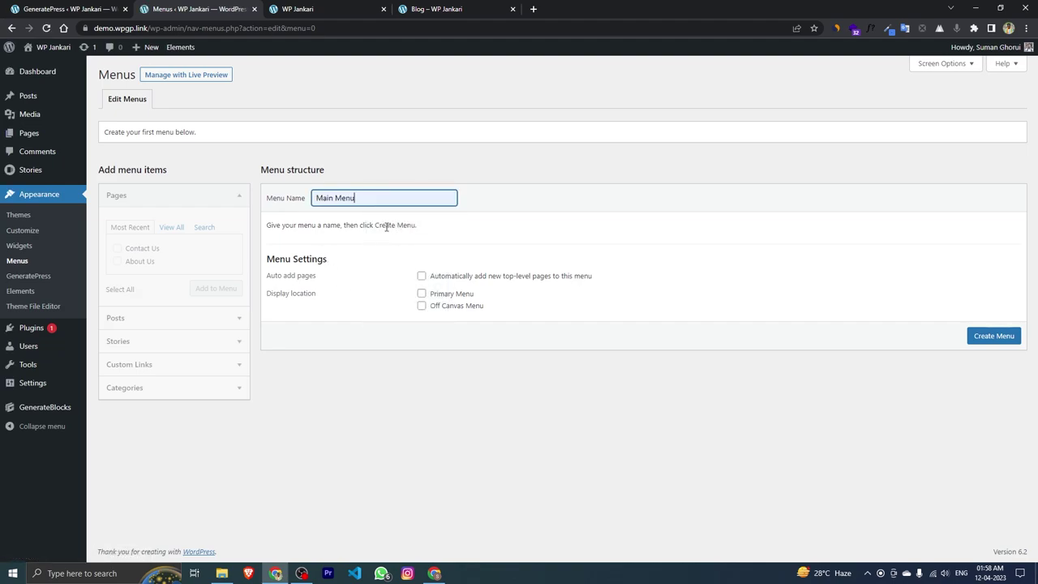
left_click_drag(316, 199, 365, 199)
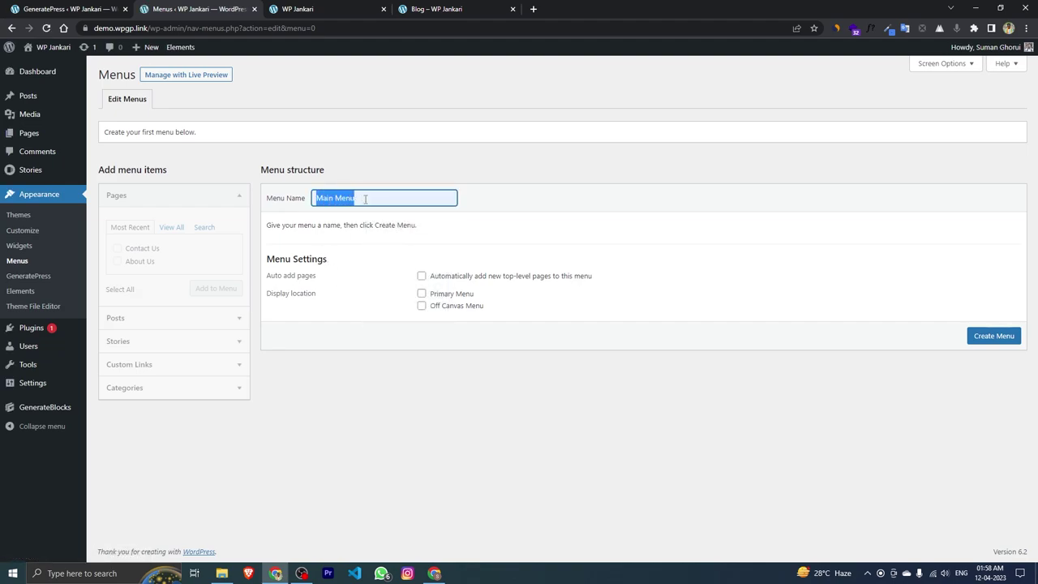
left_click(575, 235)
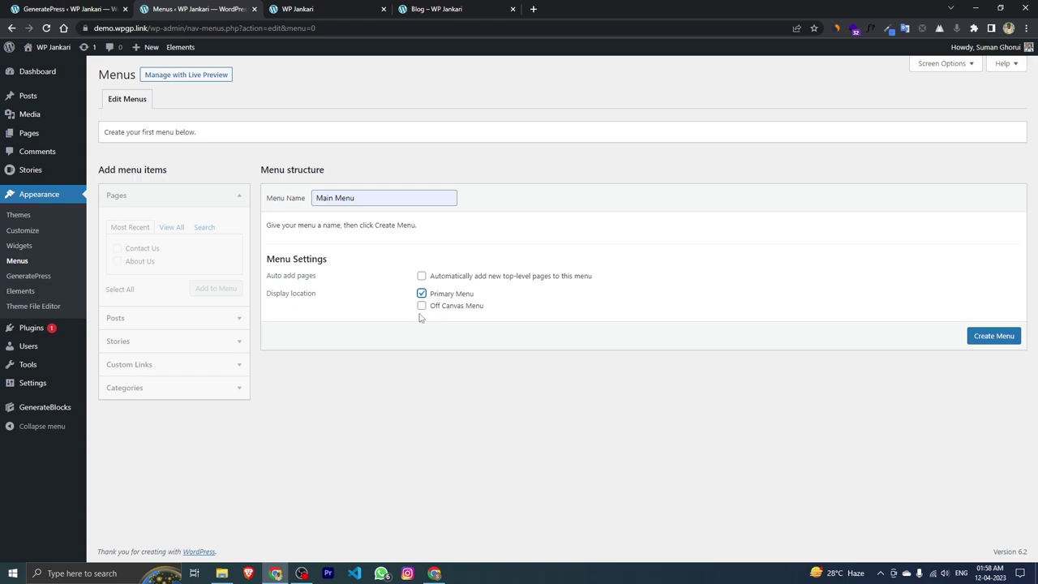
left_click(984, 339)
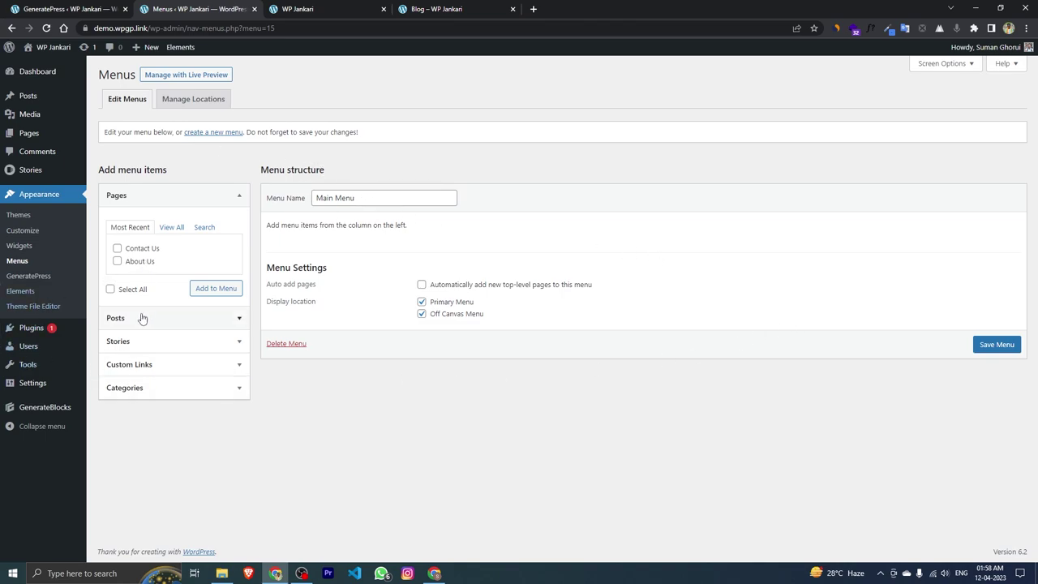
Add the Home and Blog pages to the Main Menu
left_click(167, 231)
left_click(117, 248)
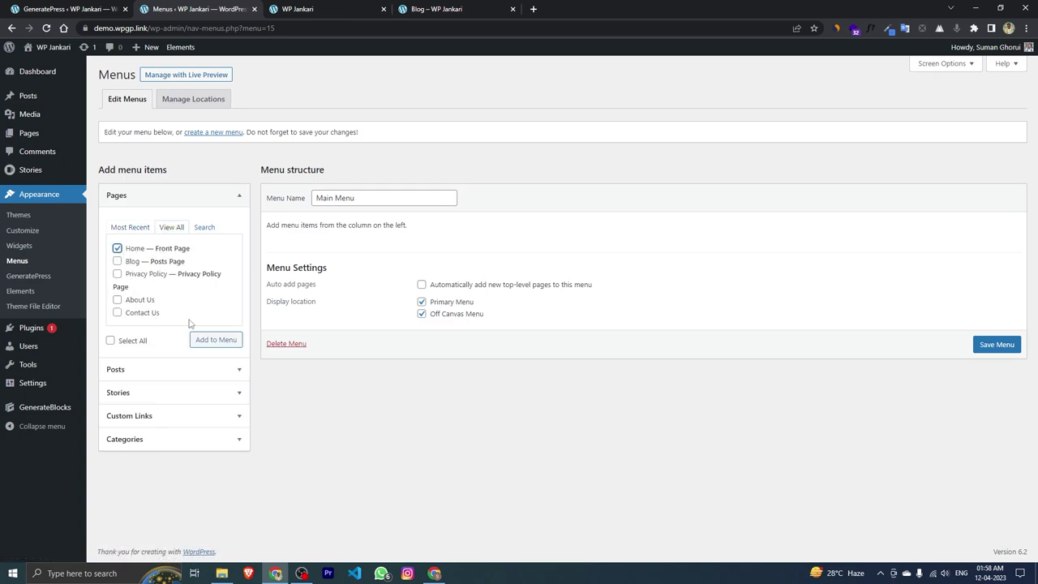
left_click(117, 261)
left_click(203, 339)
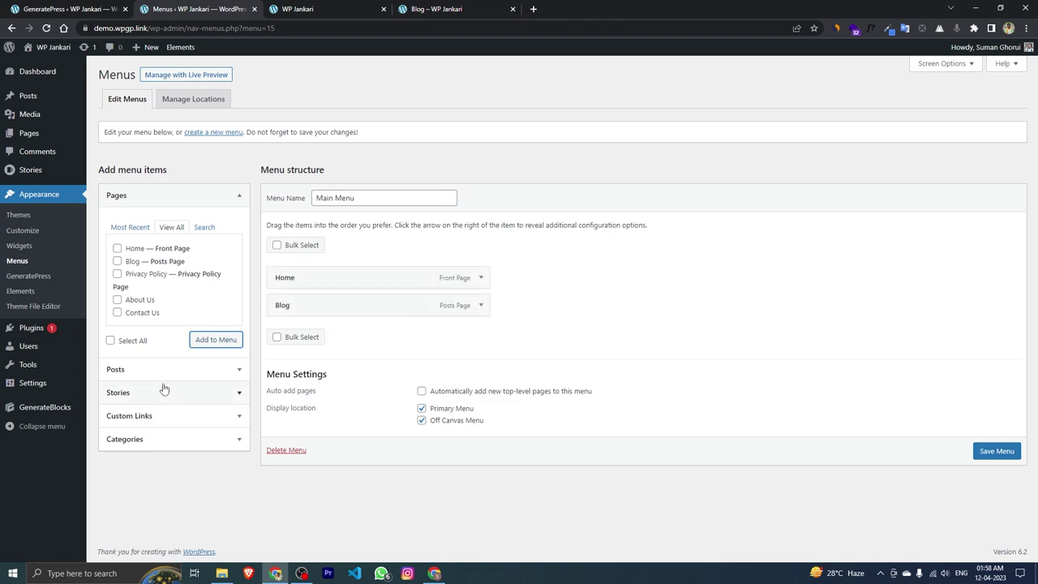
Add the Cricket, Football, IPL and WPL categories to the Main Menu
left_click(202, 387)
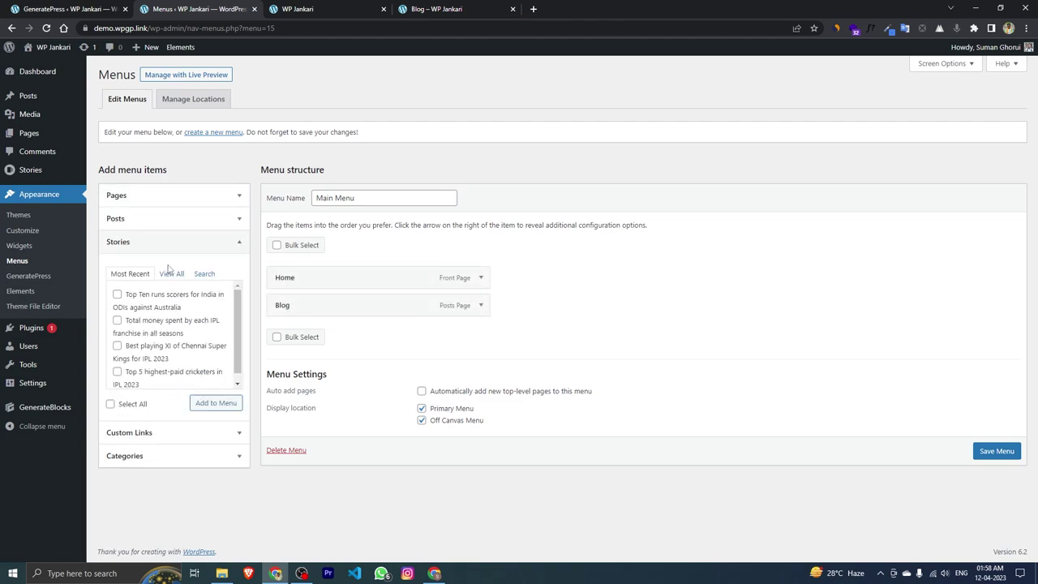
left_click(235, 243)
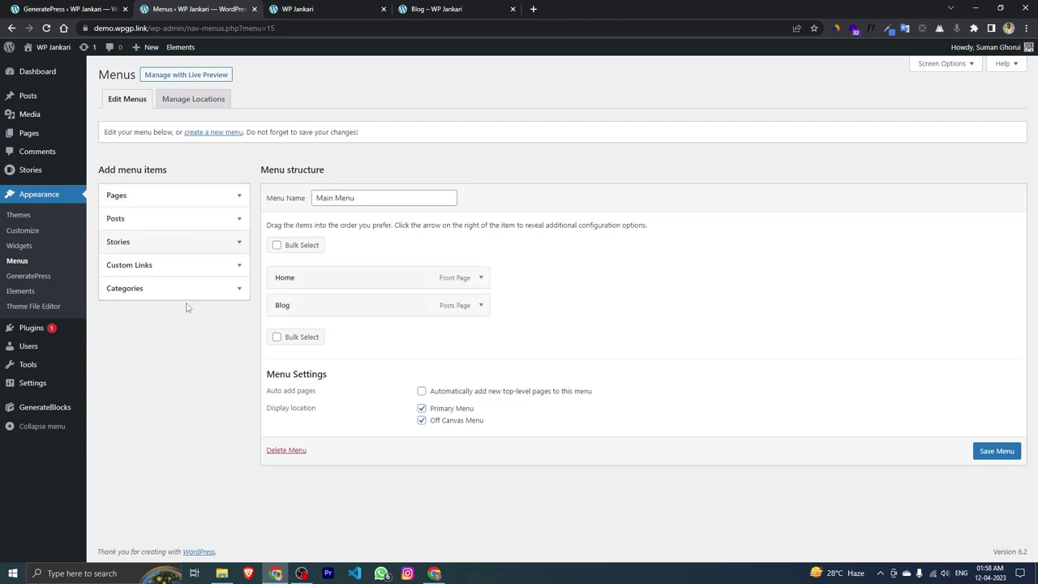
left_click(230, 292)
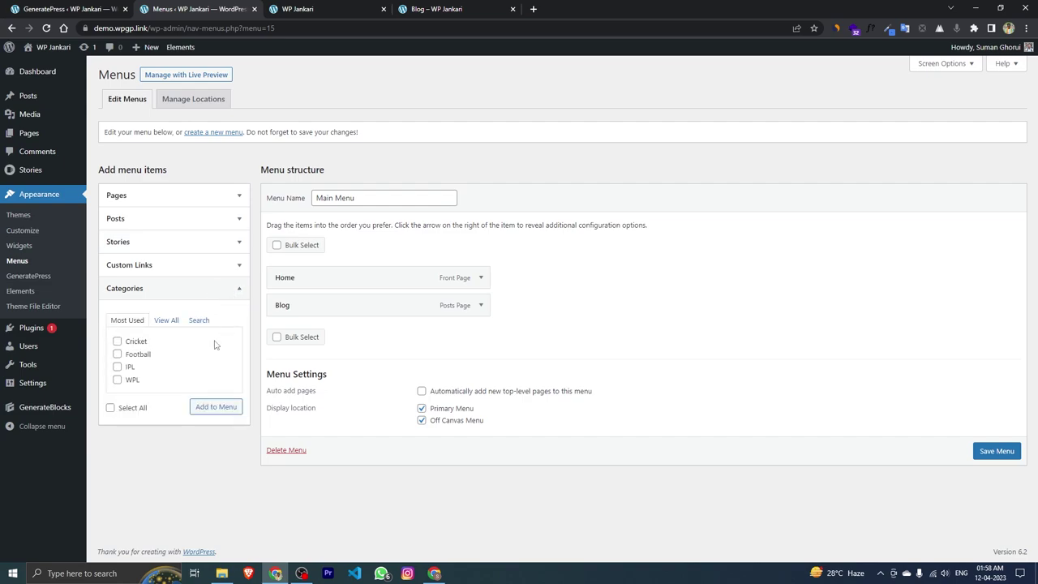
left_click(117, 355)
left_click(116, 367)
left_click(117, 382)
left_click(157, 319)
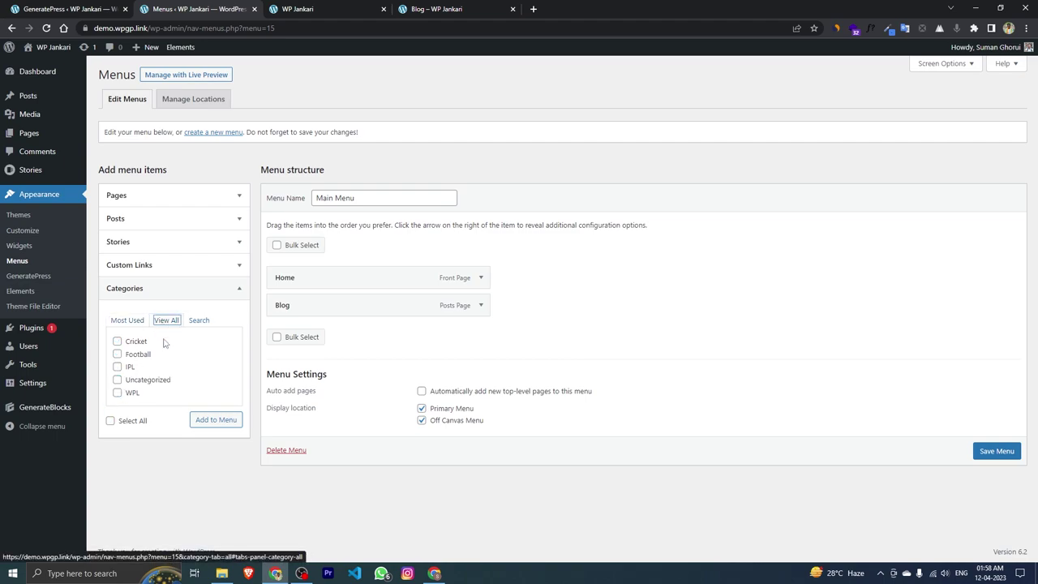
left_click(117, 355)
left_click(117, 366)
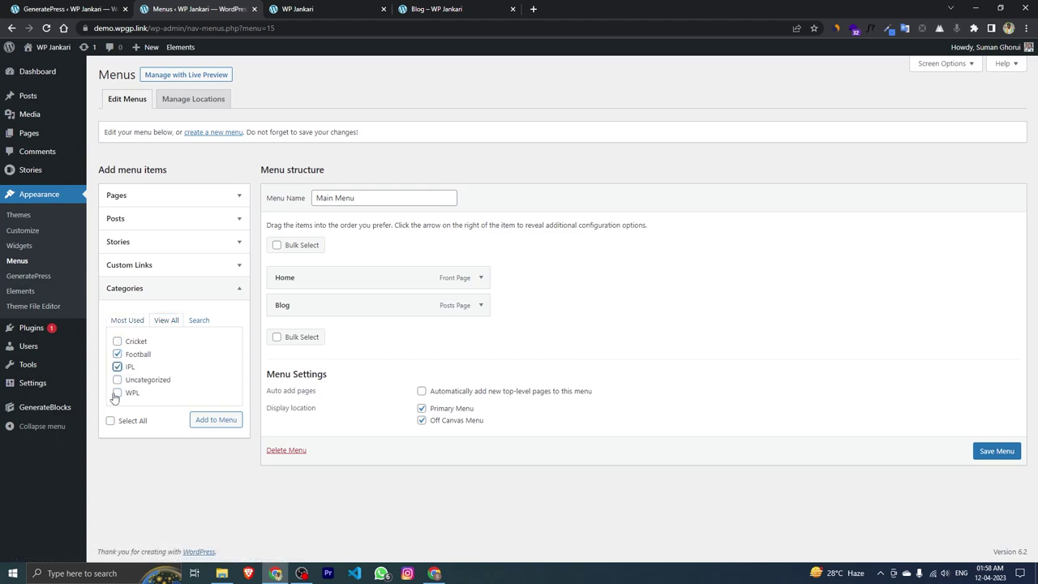
left_click(117, 394)
left_click(117, 342)
left_click(214, 419)
Move Blog to the end of the Main Menu, nest IPL and WPL as sub items under Cricket, and save the menu
left_click_drag(326, 309, 325, 418)
left_click_drag(302, 361, 322, 326)
left_click_drag(303, 390, 325, 360)
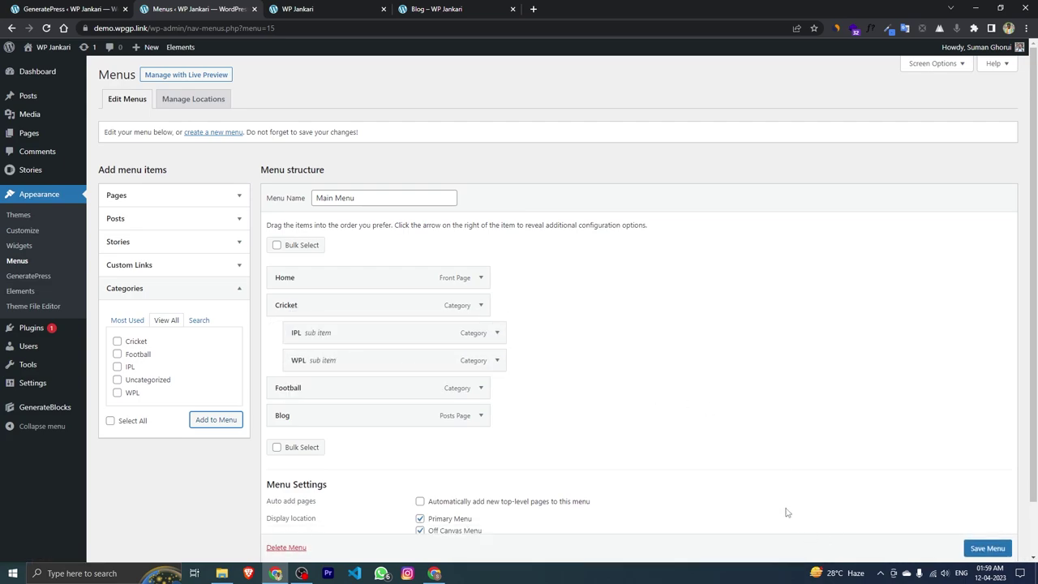
scroll(785, 512, "down", 1)
left_click(989, 508)
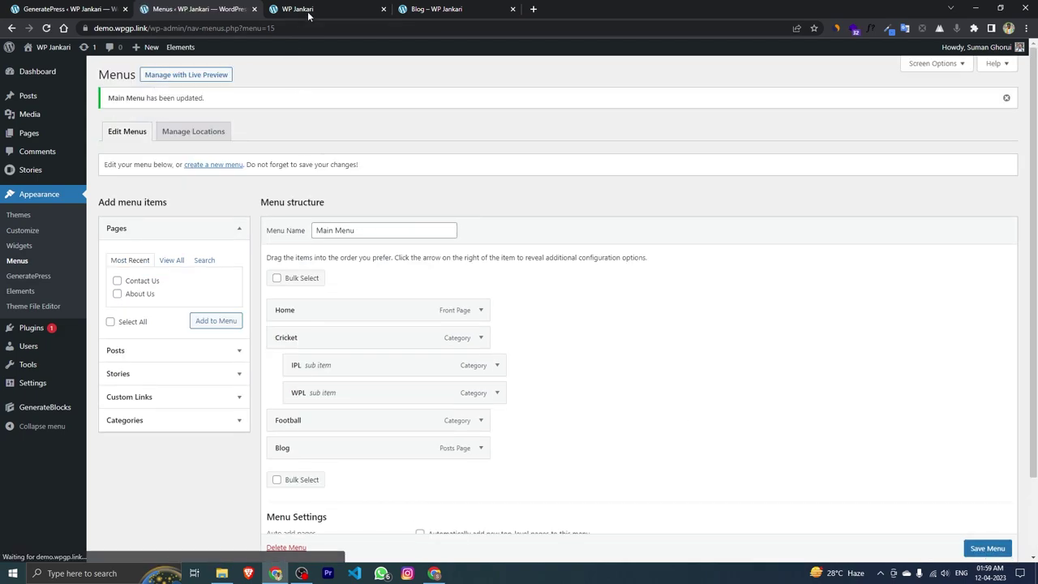
Reload the site's home page and compare its navigation and Cricket submenu with the Main Menu structure
left_click(302, 10)
left_click(46, 29)
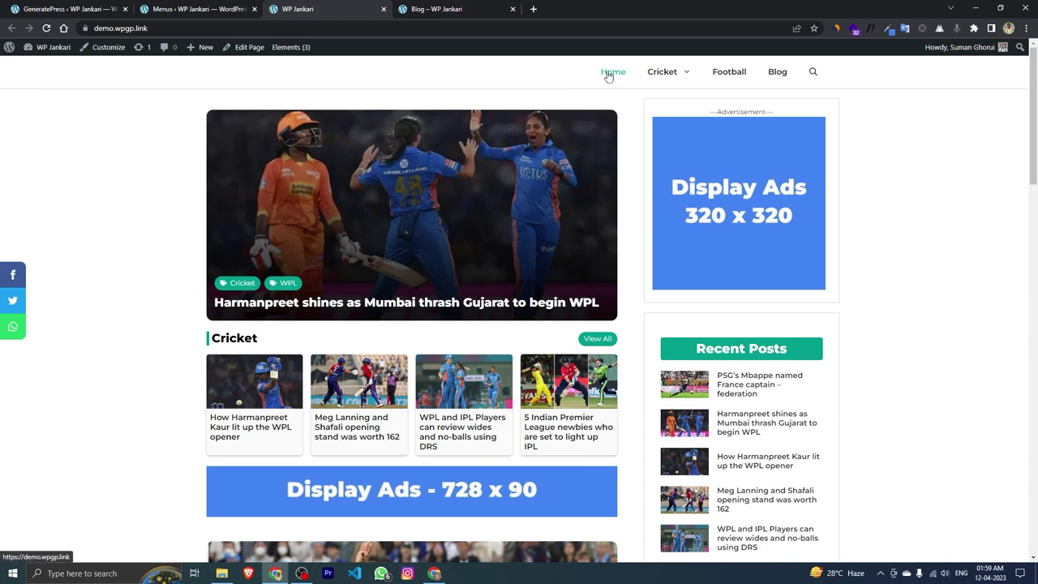
mouse_move(657, 78)
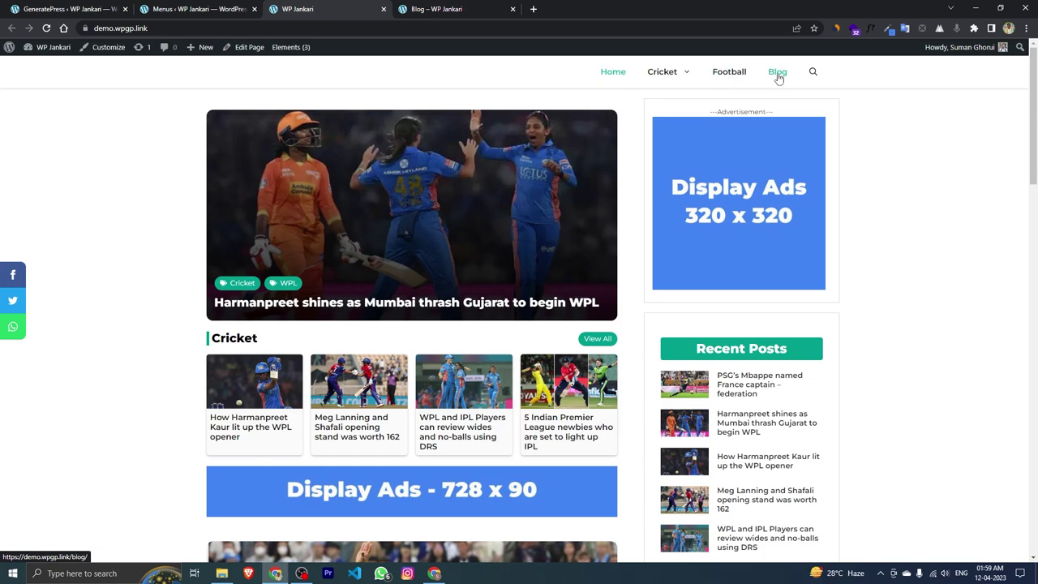
left_click(162, 6)
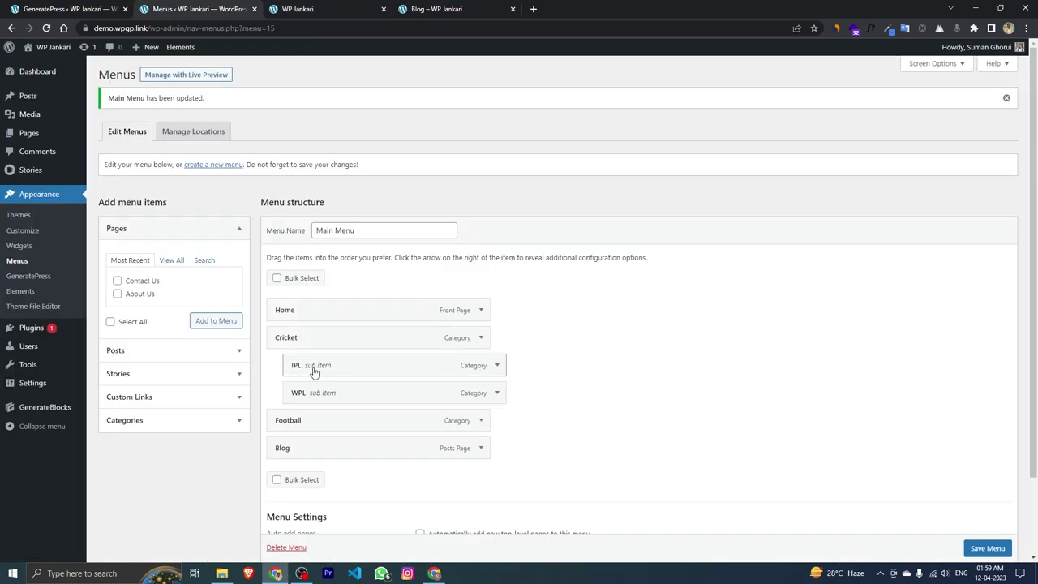
mouse_move(321, 373)
left_mouse_down()
mouse_move(299, 373)
mouse_move(308, 366)
left_mouse_up()
scroll(365, 414, "down", 2)
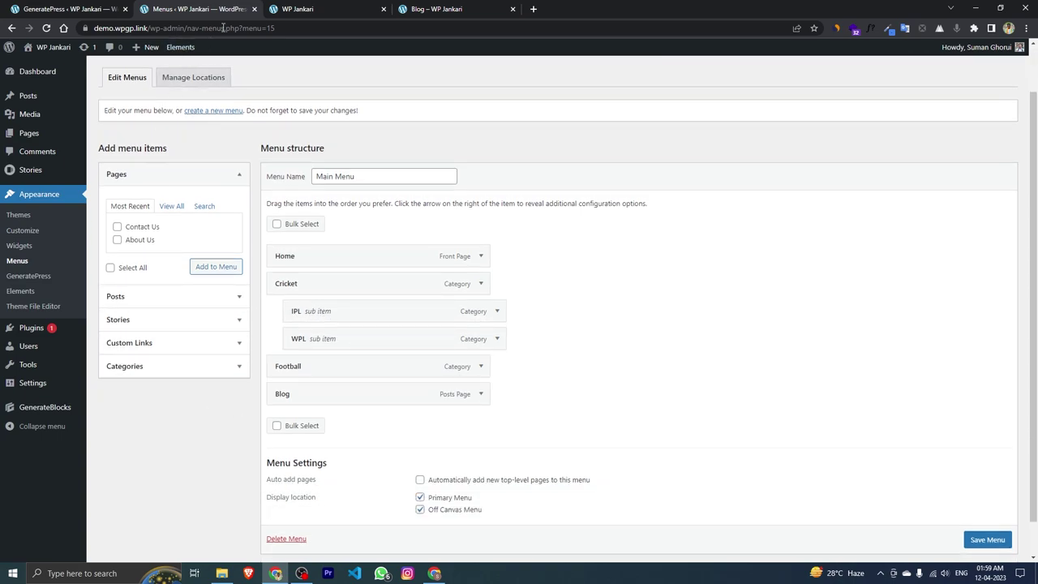
Copy the Web Stories heading from the home page and use it as the link text of a new custom menu link
left_click(353, 9)
scroll(593, 319, "down", 3)
scroll(593, 319, "up", 1)
scroll(593, 320, "down", 8)
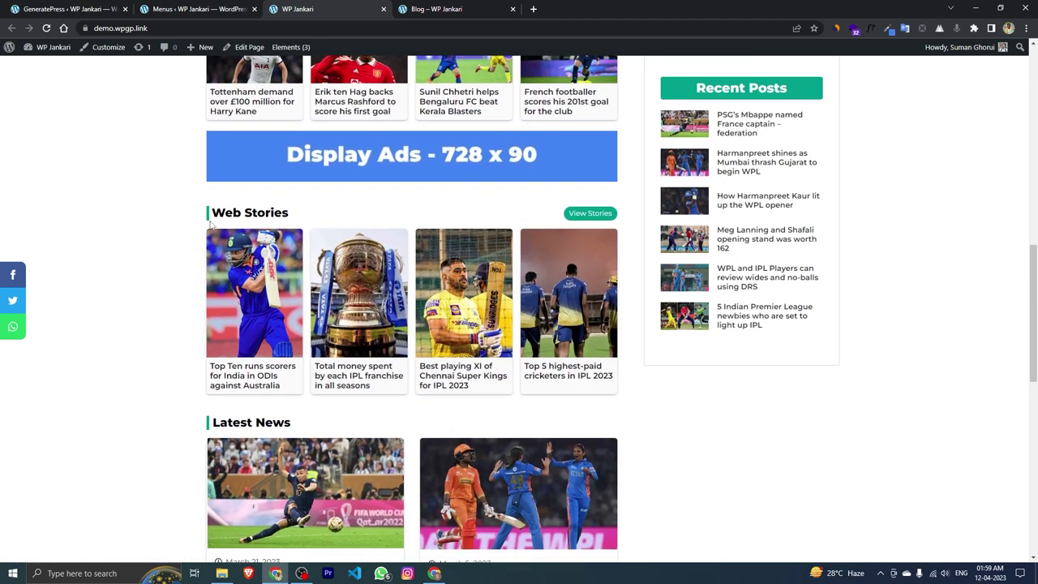
left_click_drag(216, 215, 286, 216)
right_click(285, 216)
left_click(297, 223)
left_click(195, 9)
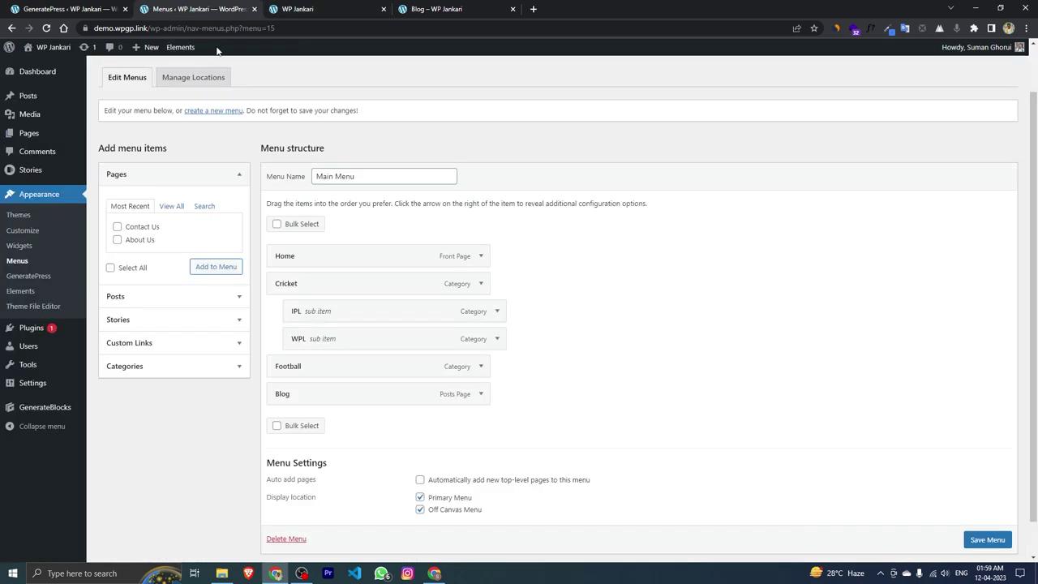
left_click(151, 343)
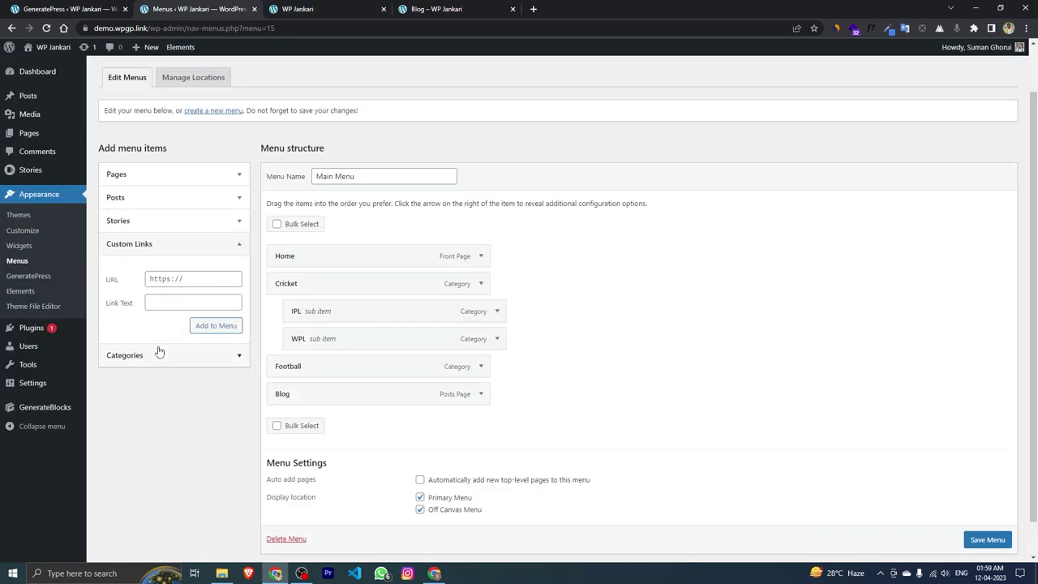
right_click(159, 302)
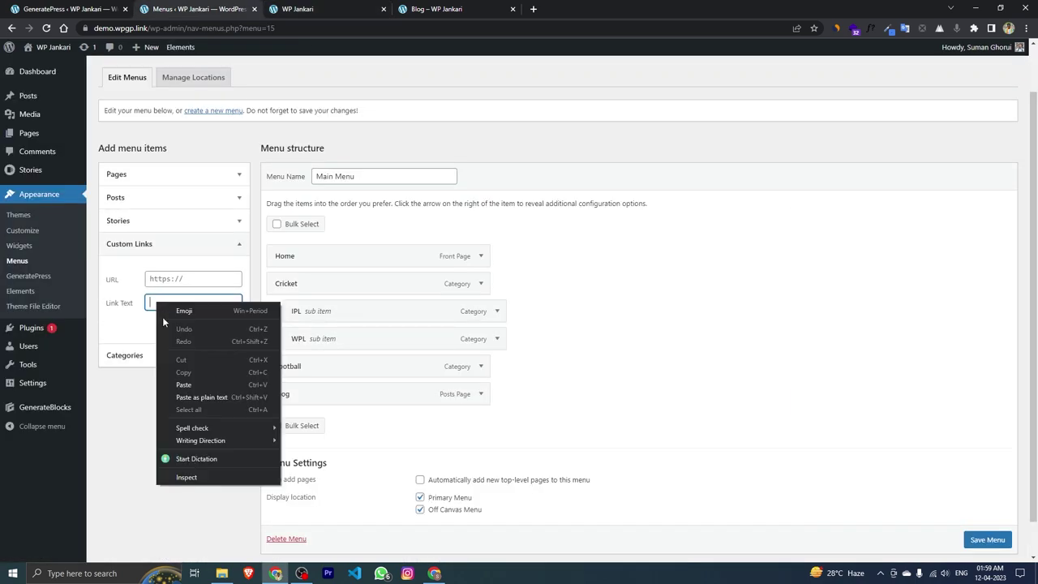
left_click(180, 383)
Set the custom link's URL to the site's /web-stories/ page address, add it to the Main Menu and save
left_click(357, 9)
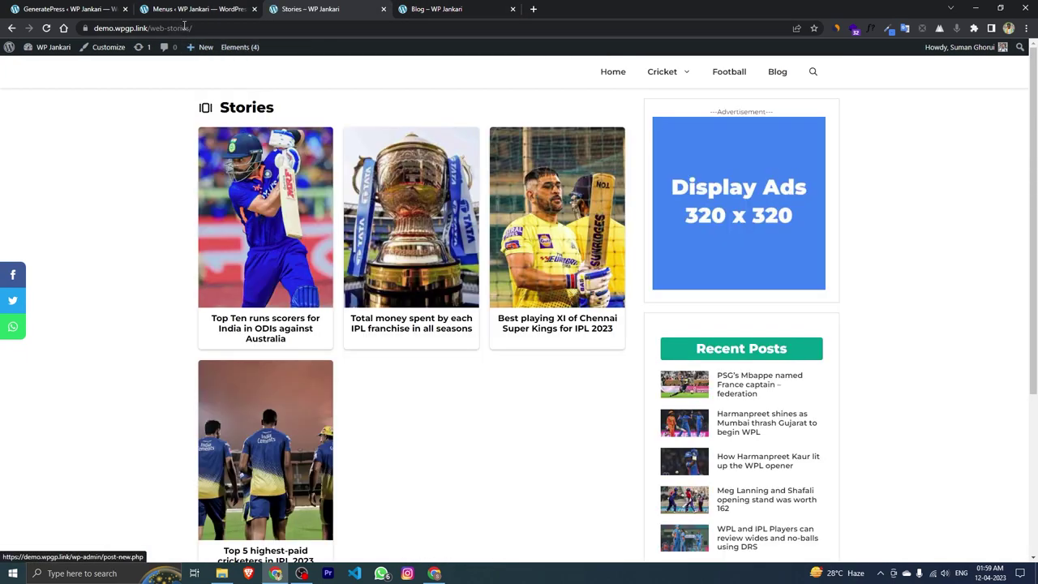
left_click(180, 28)
right_click(180, 28)
left_click(208, 99)
left_click(195, 9)
left_click(166, 281)
key("ctrl+v")
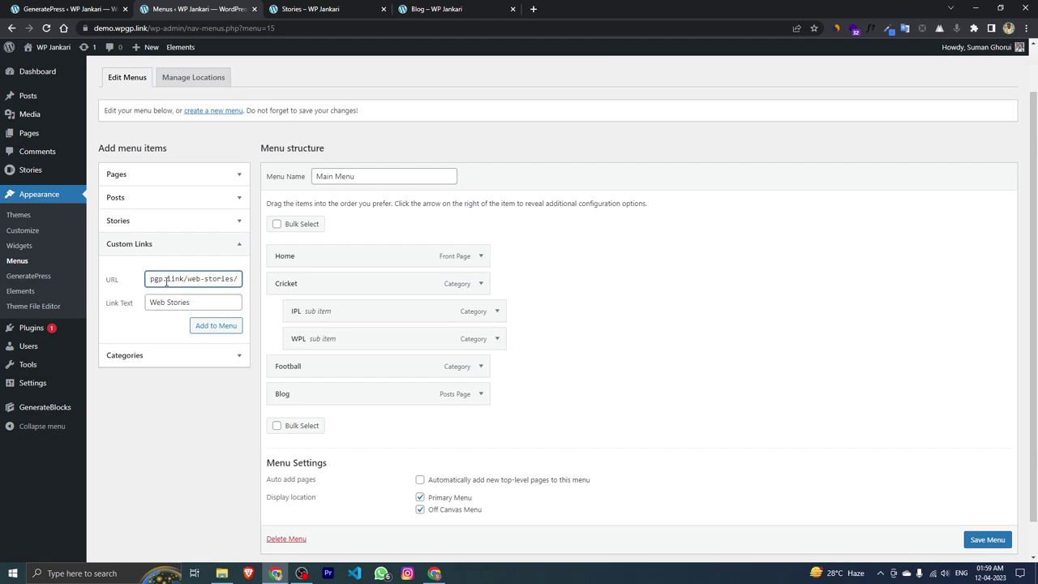
left_click(216, 326)
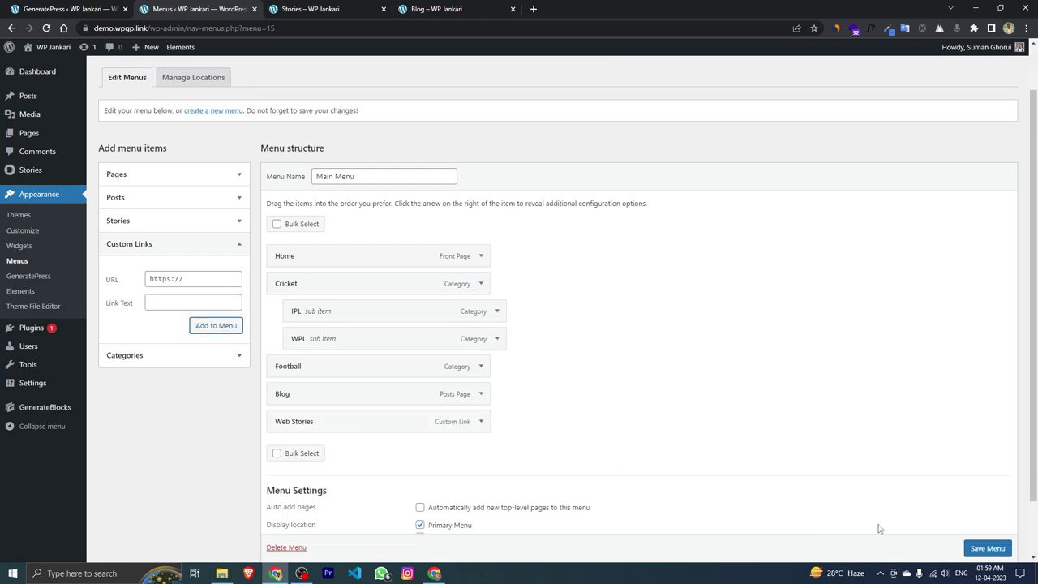
left_click(987, 548)
Open the site's home page and reload it to check for the Web Stories menu item
left_click(312, 9)
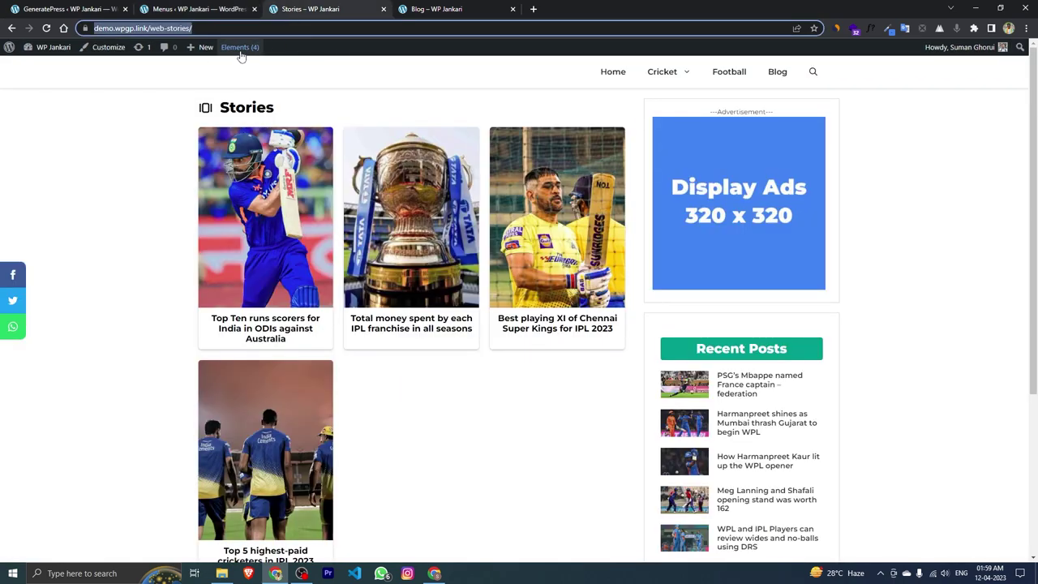
left_click(599, 79)
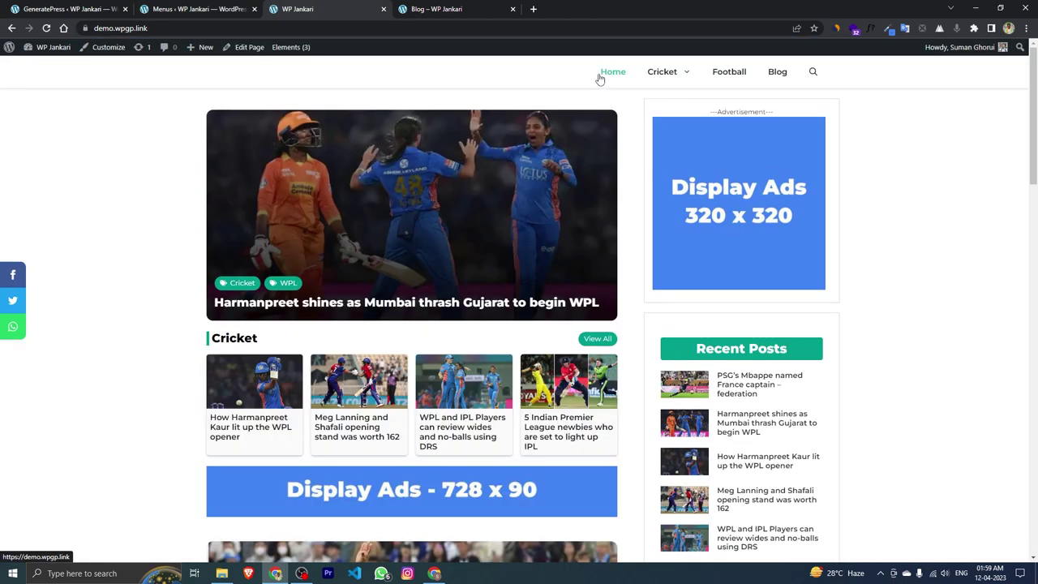
left_click(47, 29)
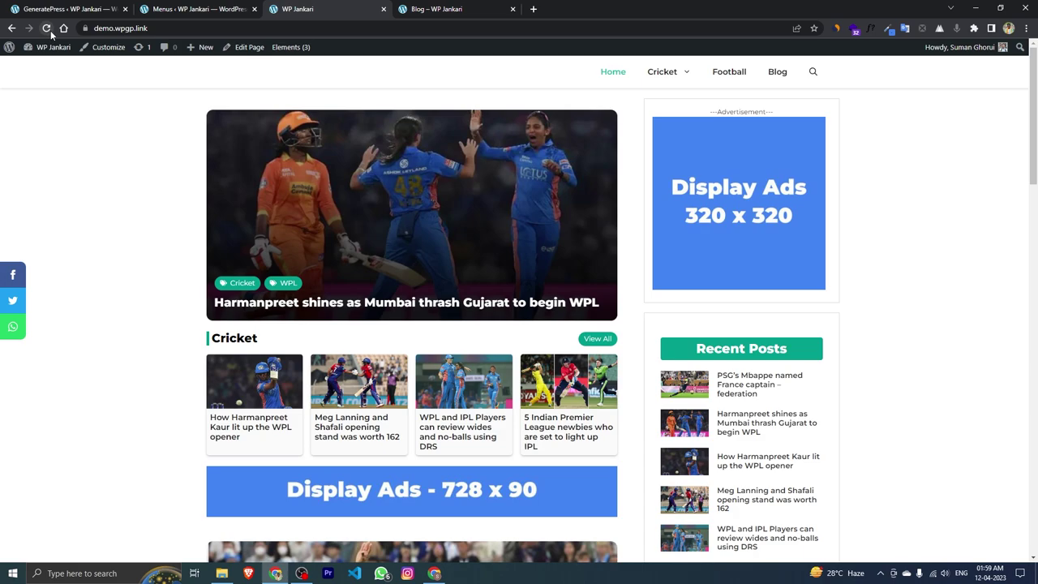
Save the Main Menu again and check the navigation on the reloaded home page, including the Web Stories link
left_click(162, 9)
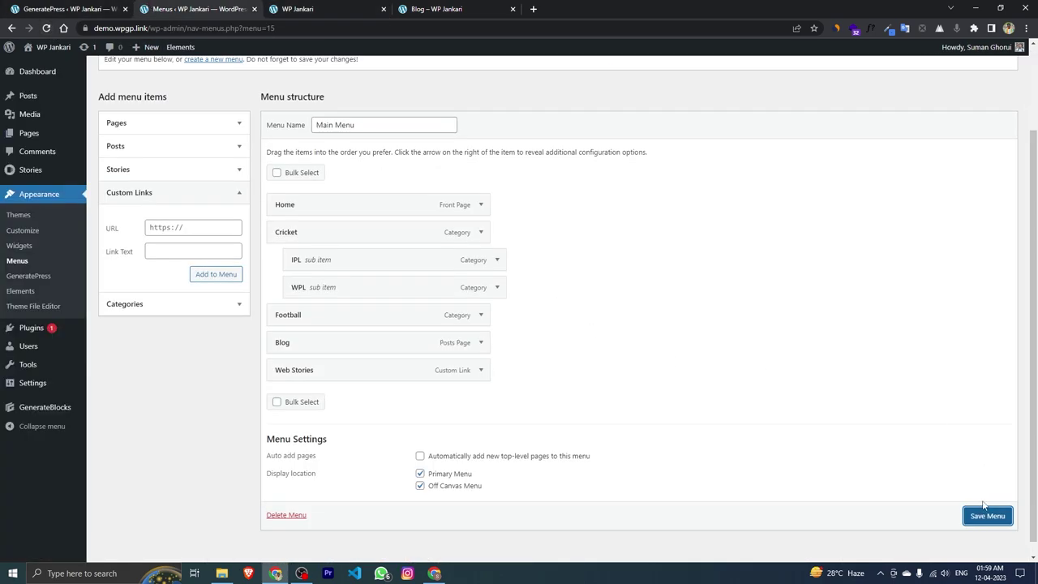
left_click(982, 528)
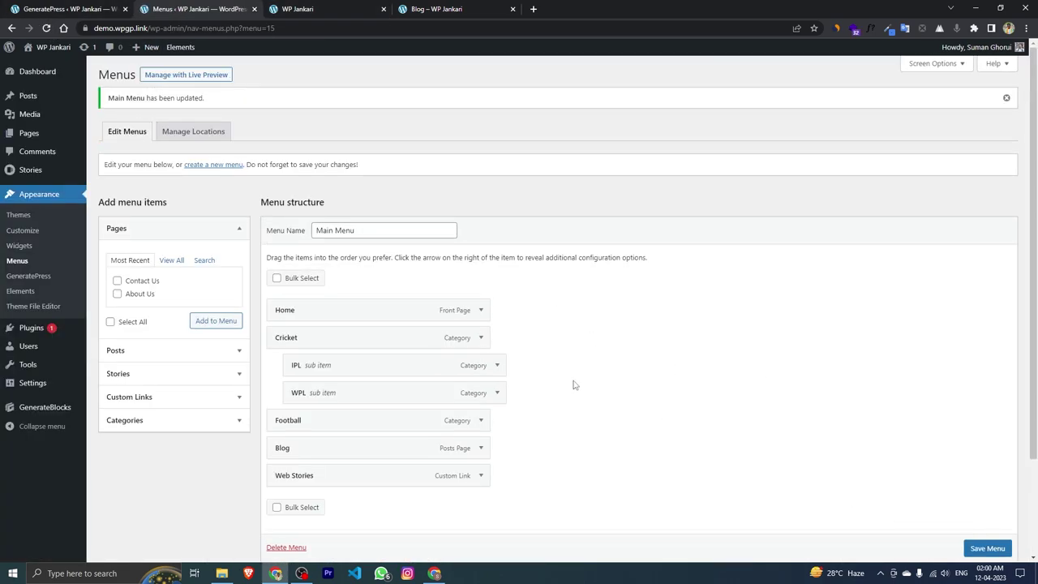
left_click(298, 9)
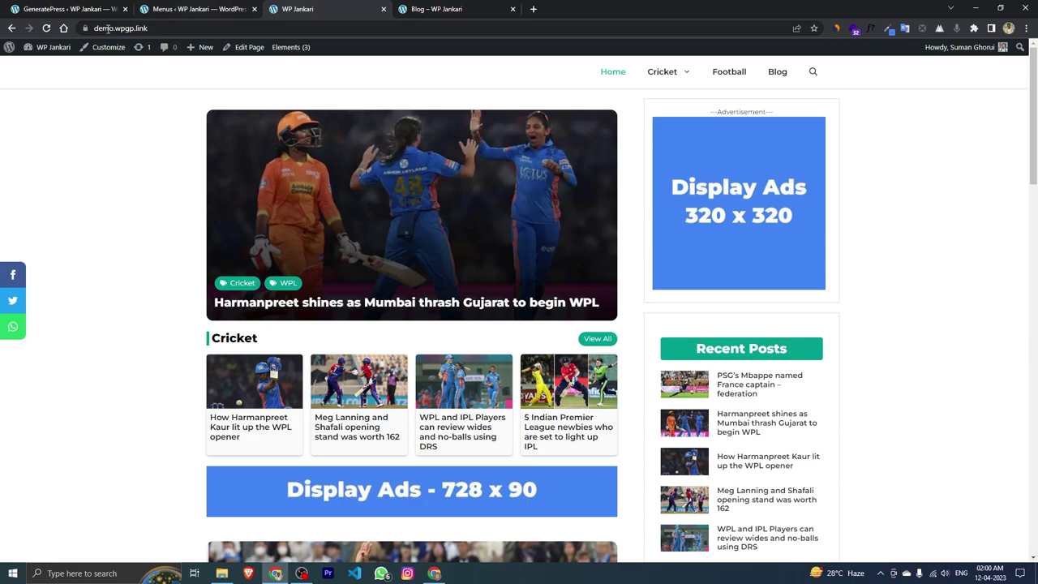
left_click(47, 28)
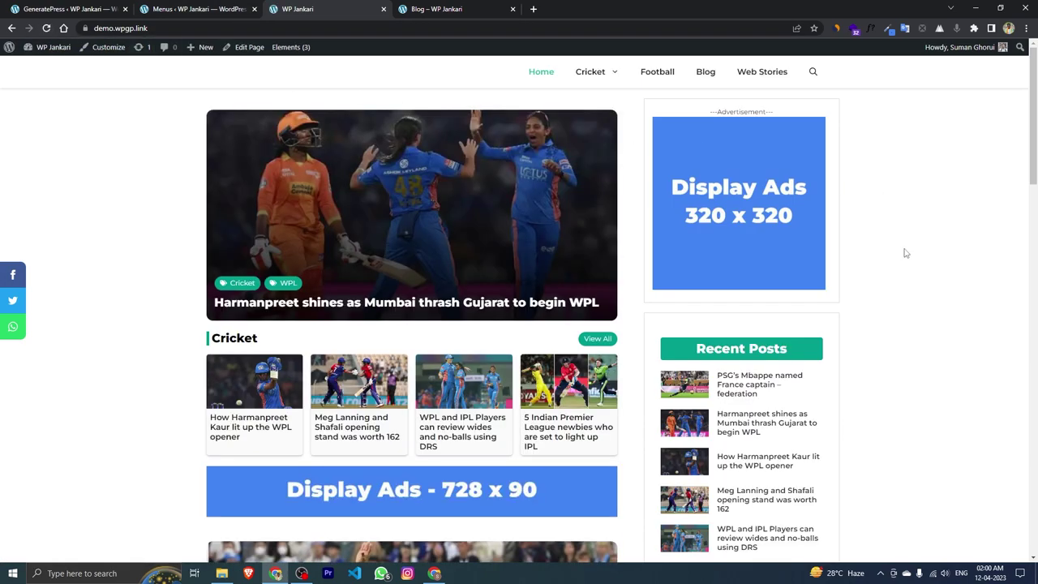
mouse_move(591, 77)
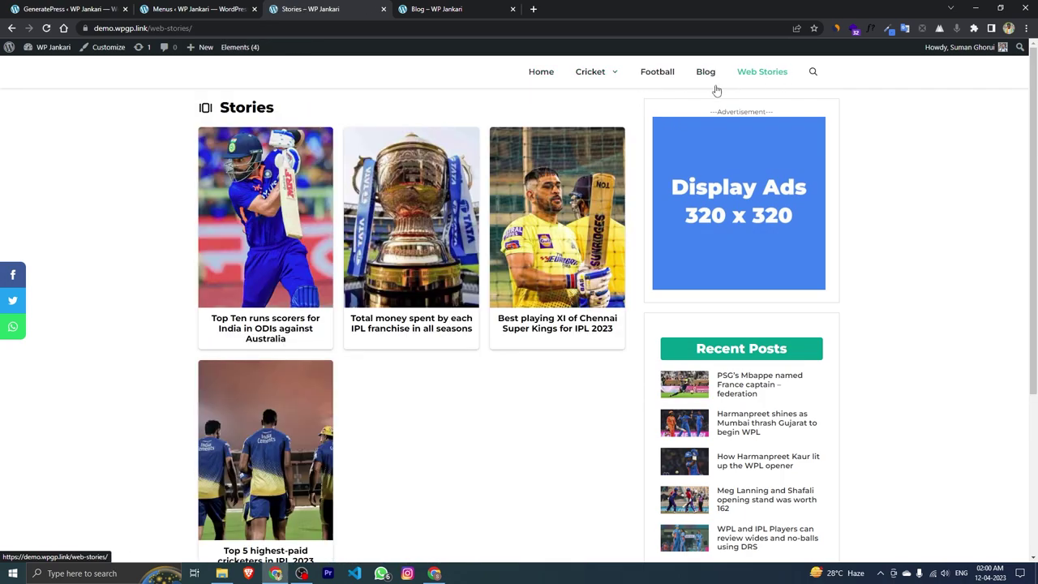
left_click(541, 71)
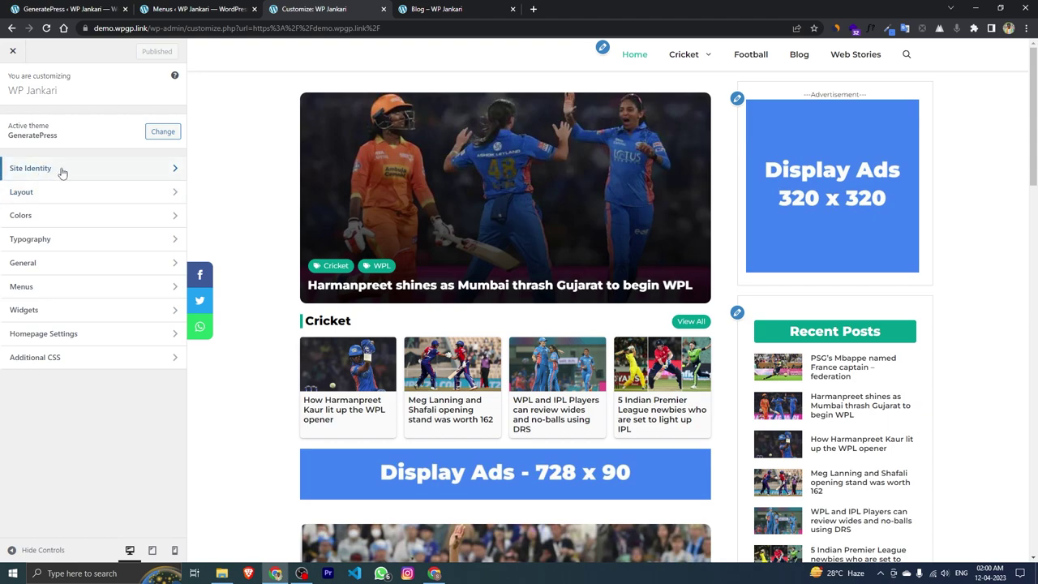
Set the site logo to new-logo.png from the media library in the Customizer's Site Identity settings
left_click(63, 173)
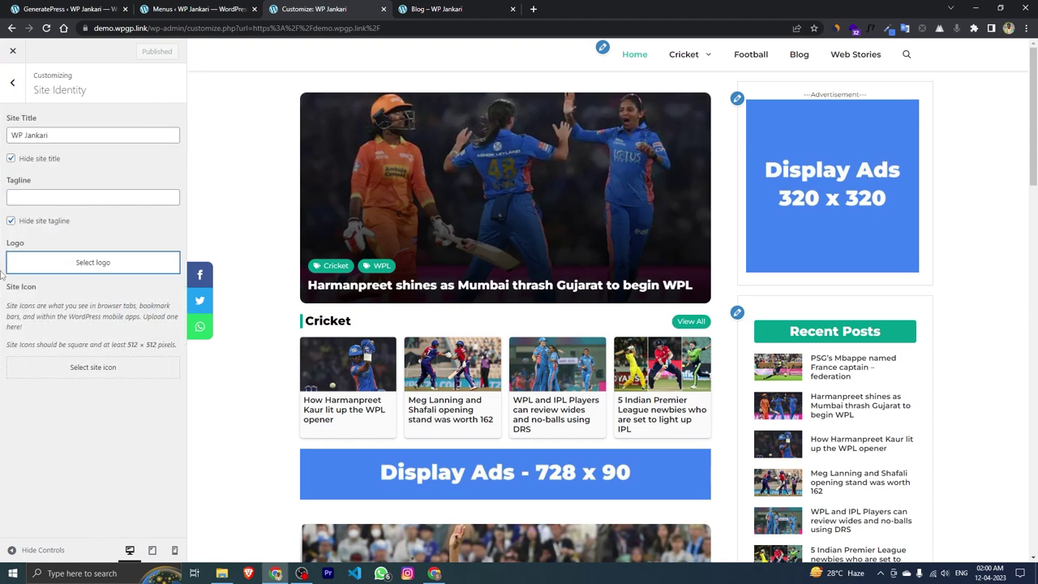
left_click(126, 271)
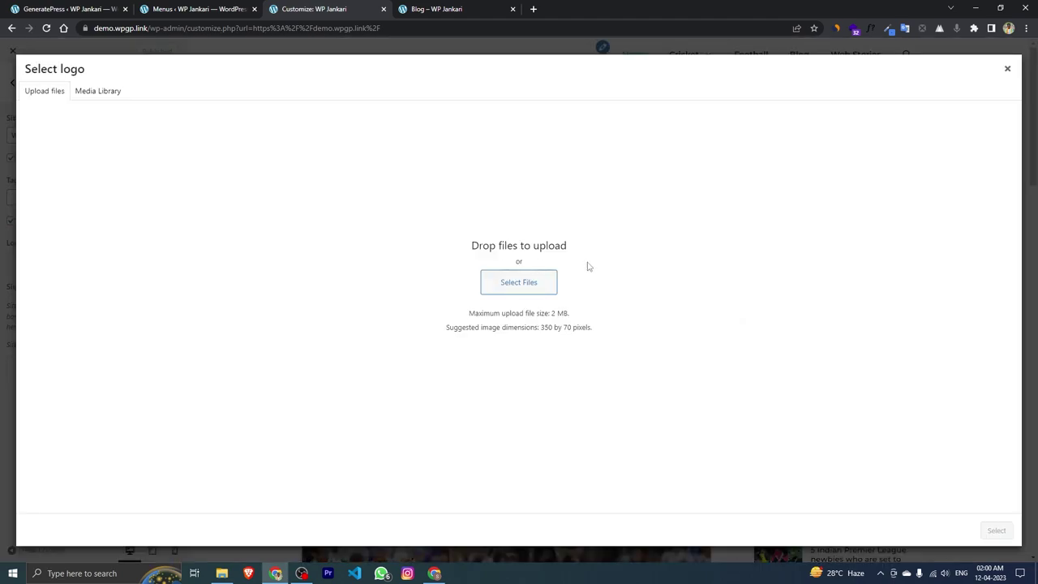
left_click(97, 91)
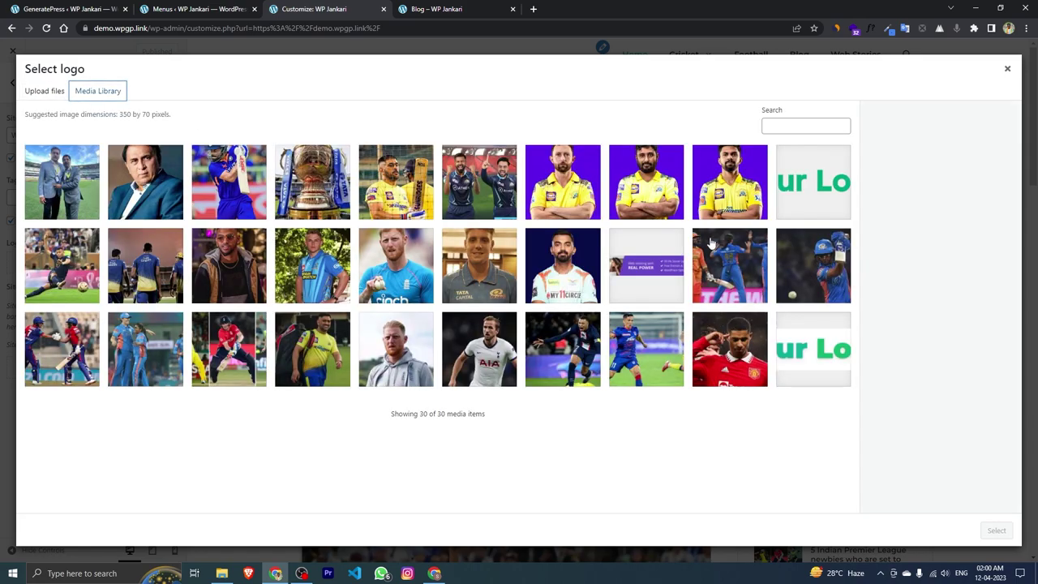
left_click(797, 197)
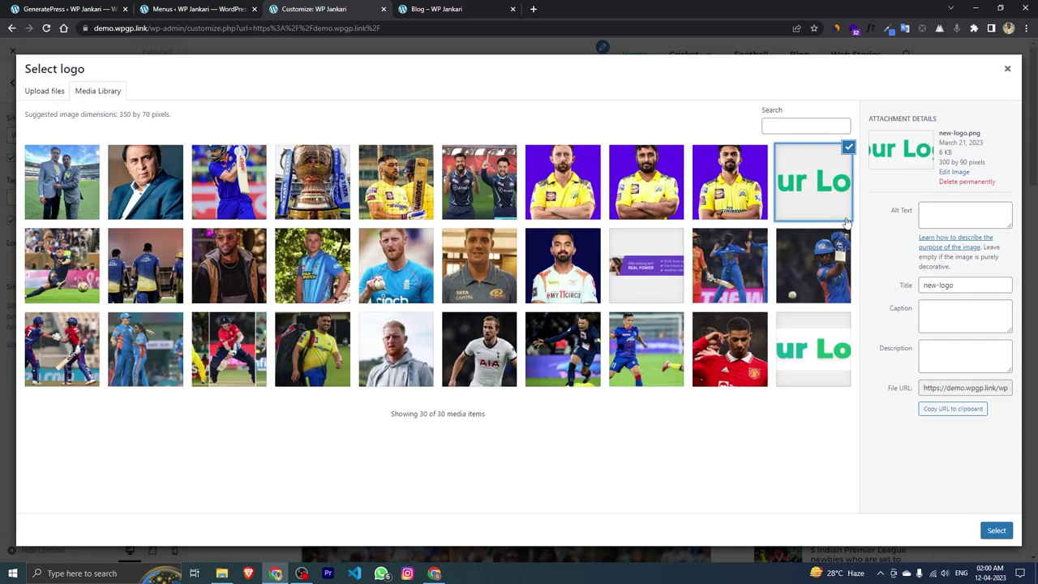
left_click(996, 530)
left_click(920, 529)
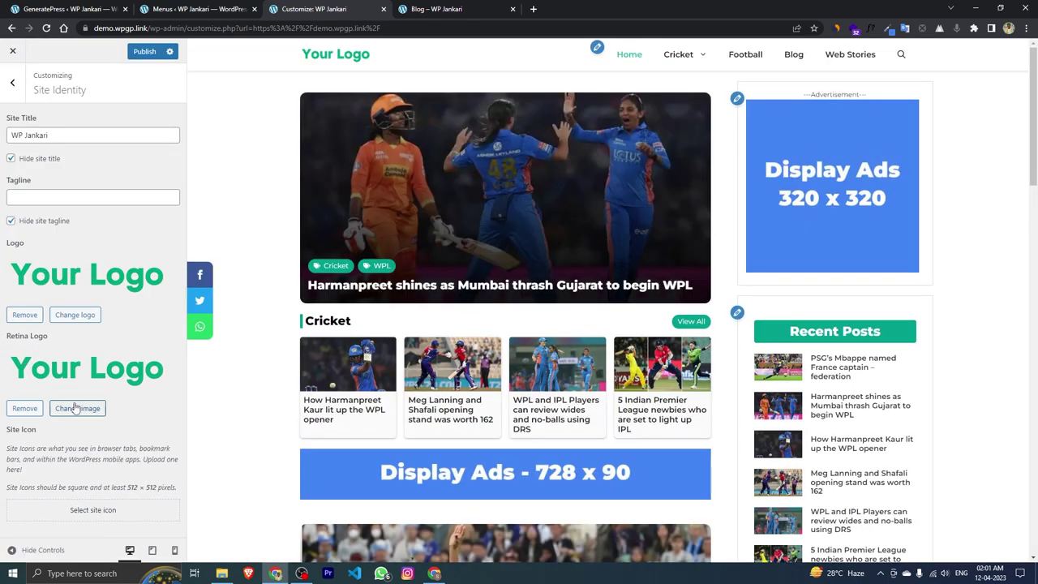
Replace the retina logo with new-logo.png from the media library and publish the customizations
left_click(24, 408)
left_click(81, 355)
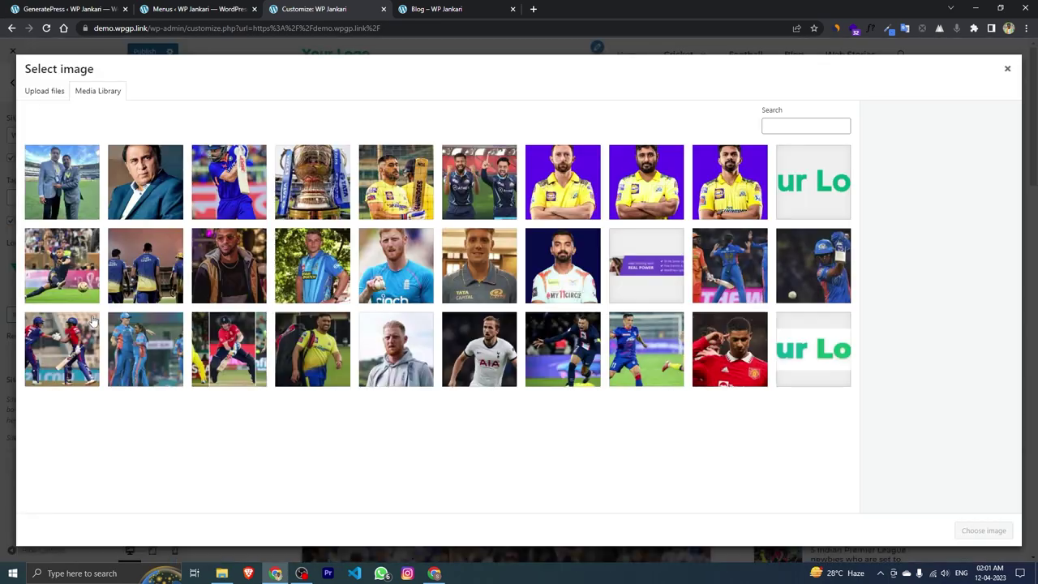
left_click(811, 185)
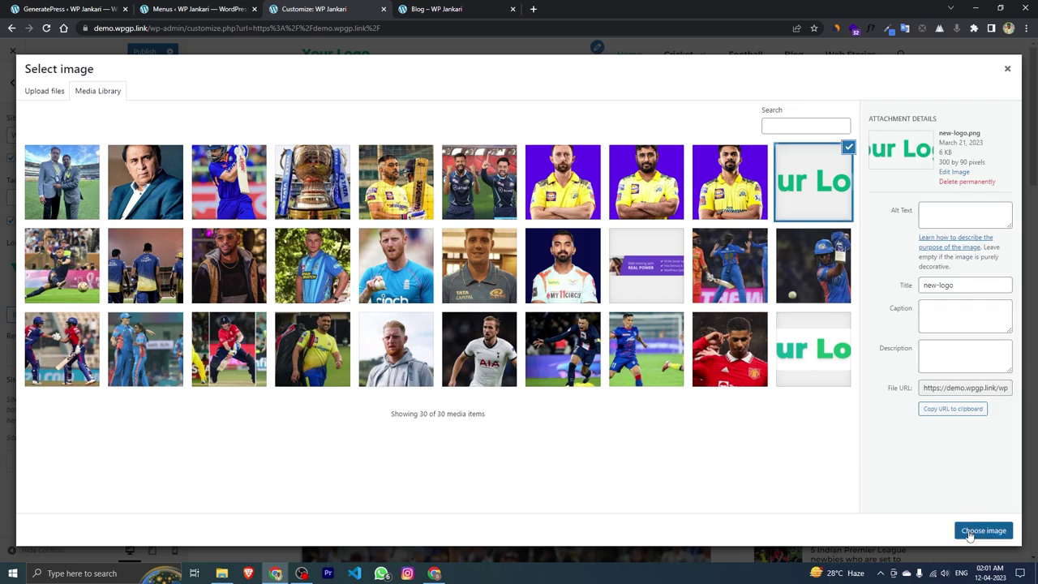
left_click(983, 531)
left_click(144, 51)
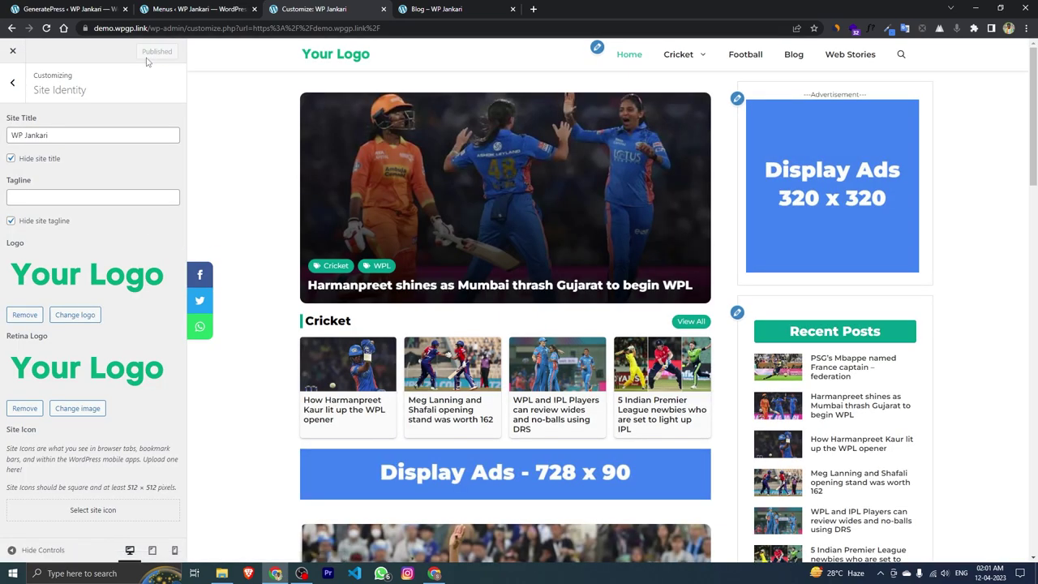
Leave the Customizer and check the logo and slide-out menu on the home page in the Pixel 5 mobile view
left_click(13, 82)
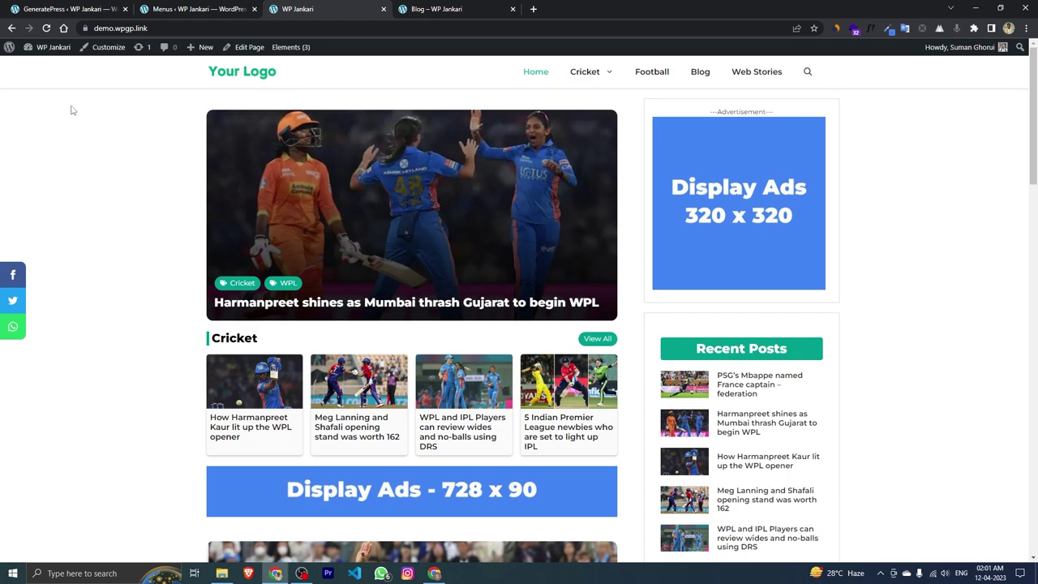
key("ctrl+shift+i")
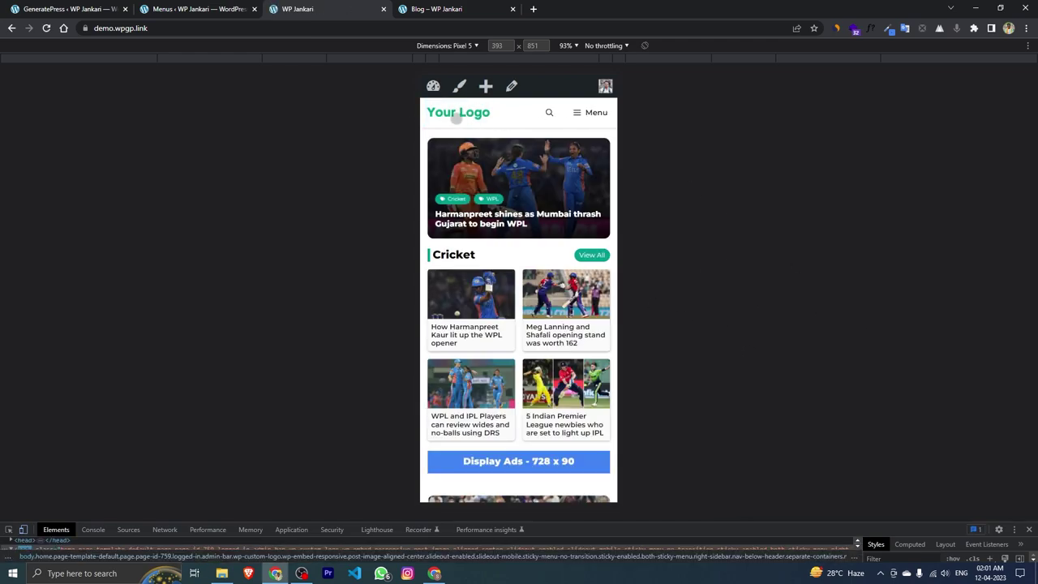
left_click(580, 114)
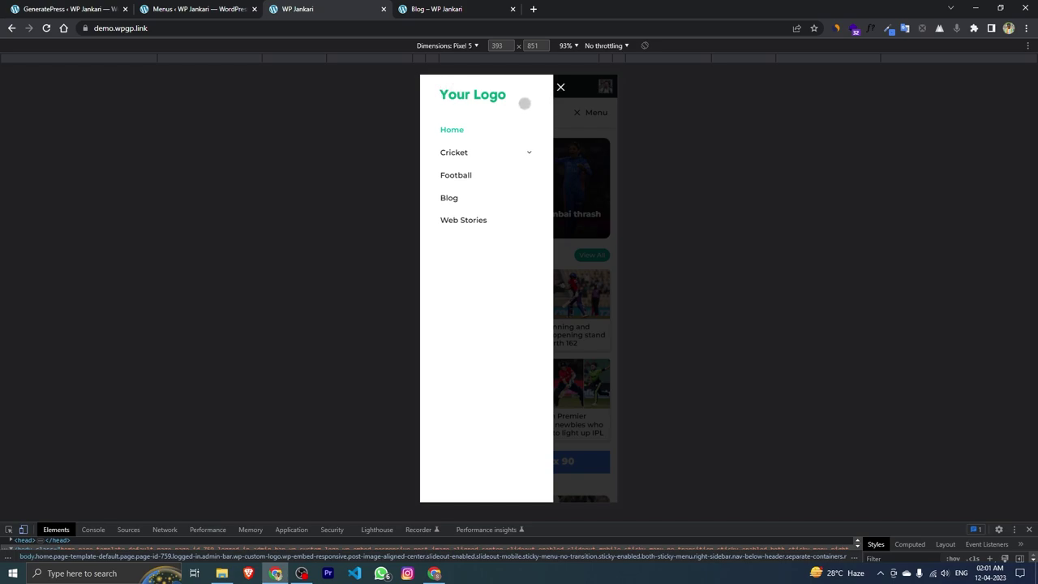
left_click(561, 87)
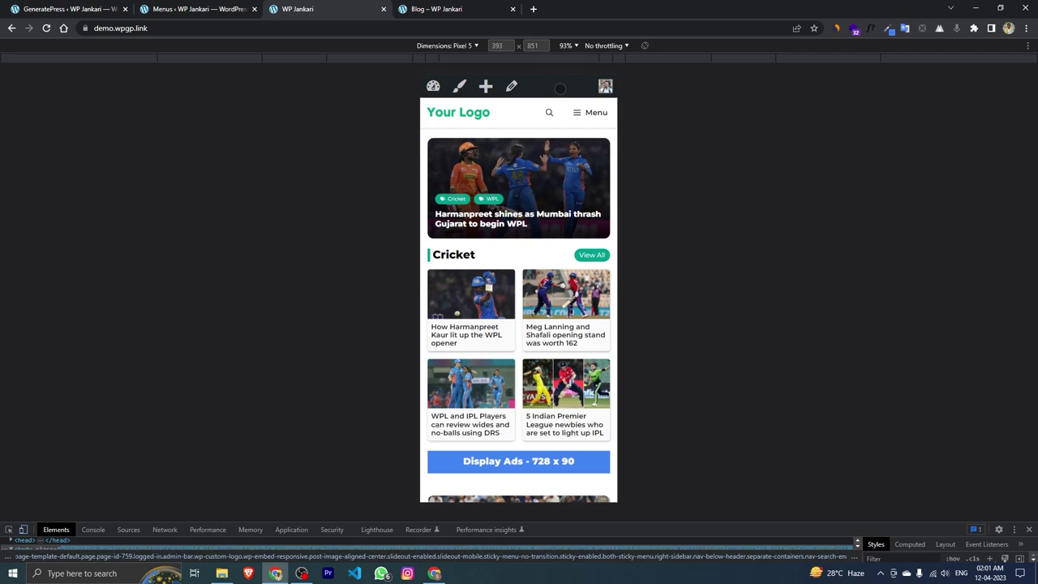
Open the Mobile Menu Logo element for editing from the GeneratePress Elements list
left_click(182, 8)
left_click(17, 293)
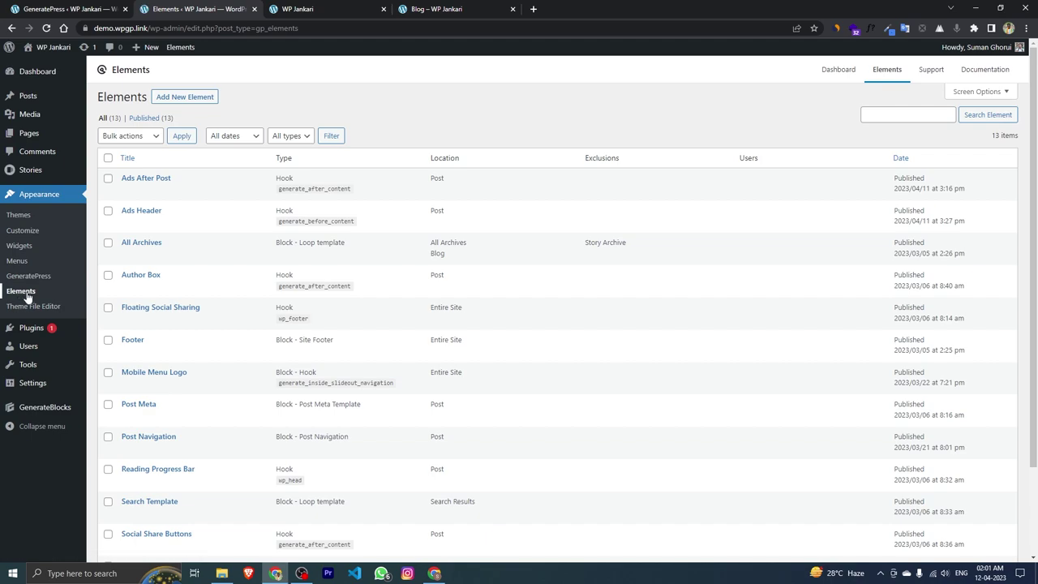
scroll(234, 269, "down", 2)
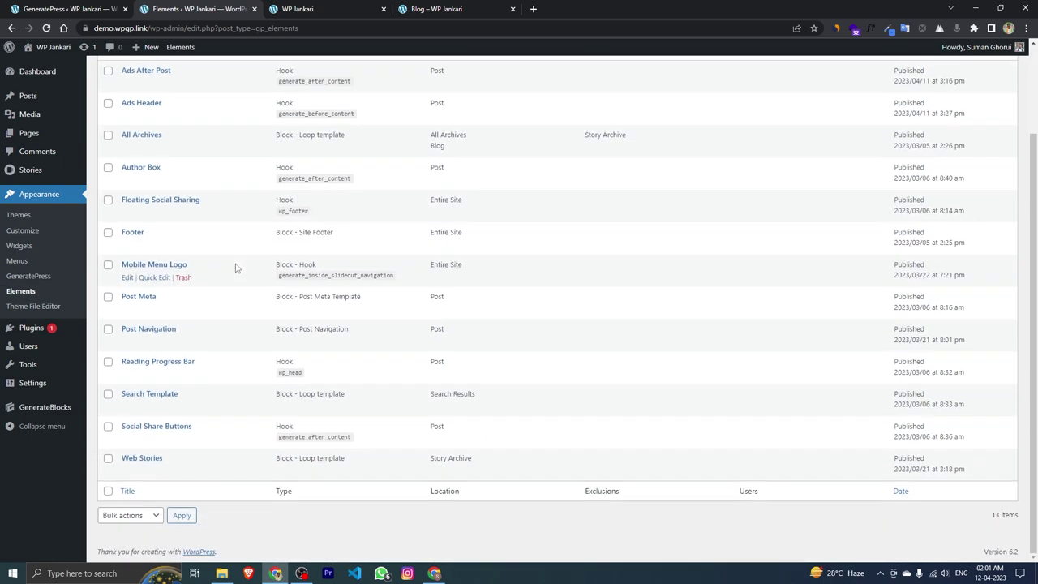
left_click(127, 279)
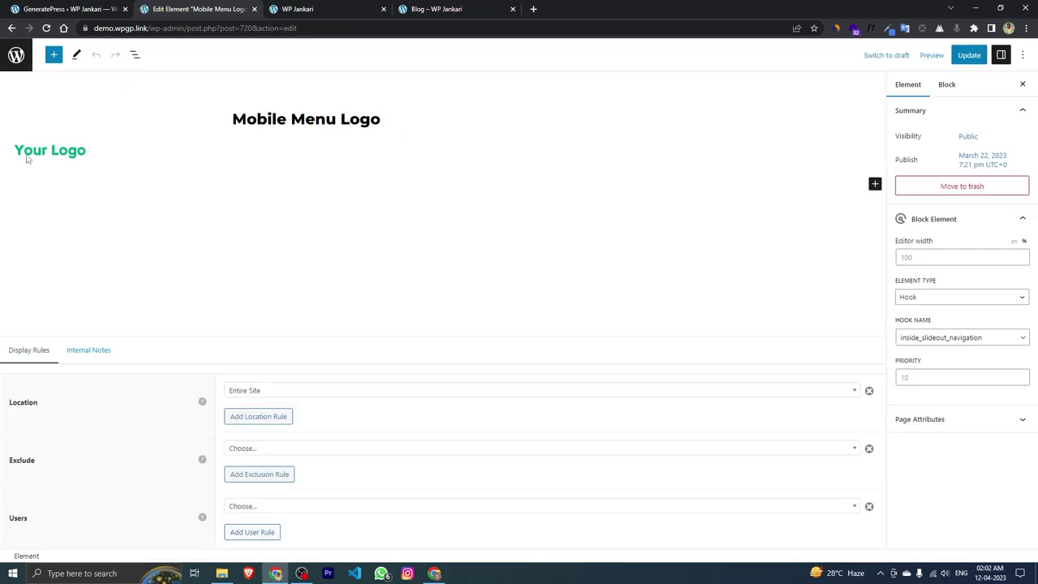
Replace the logo image in the Mobile Menu Logo element with new-logo.png from the media library and update the element
left_click(56, 158)
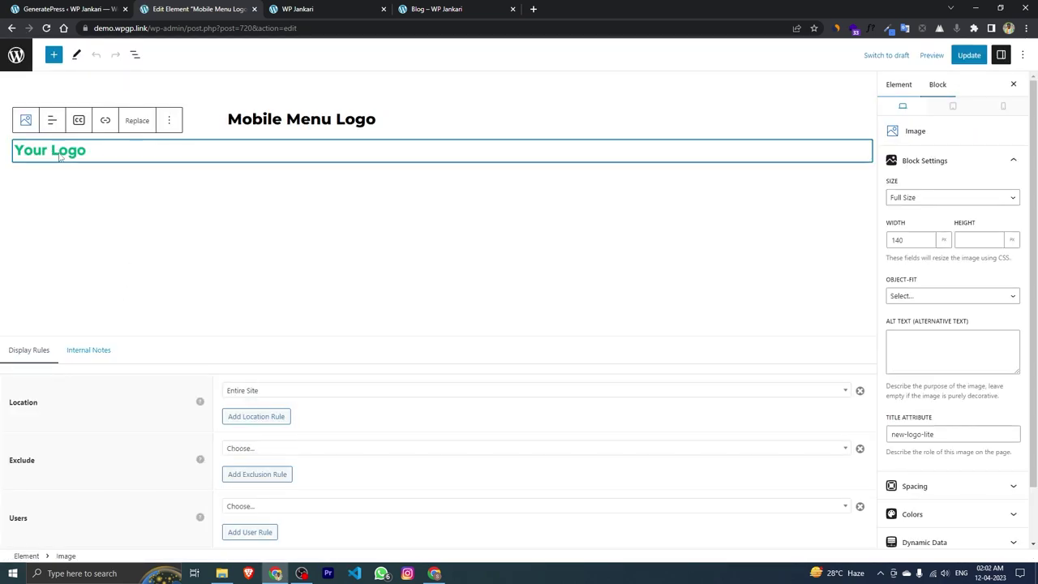
left_click(136, 124)
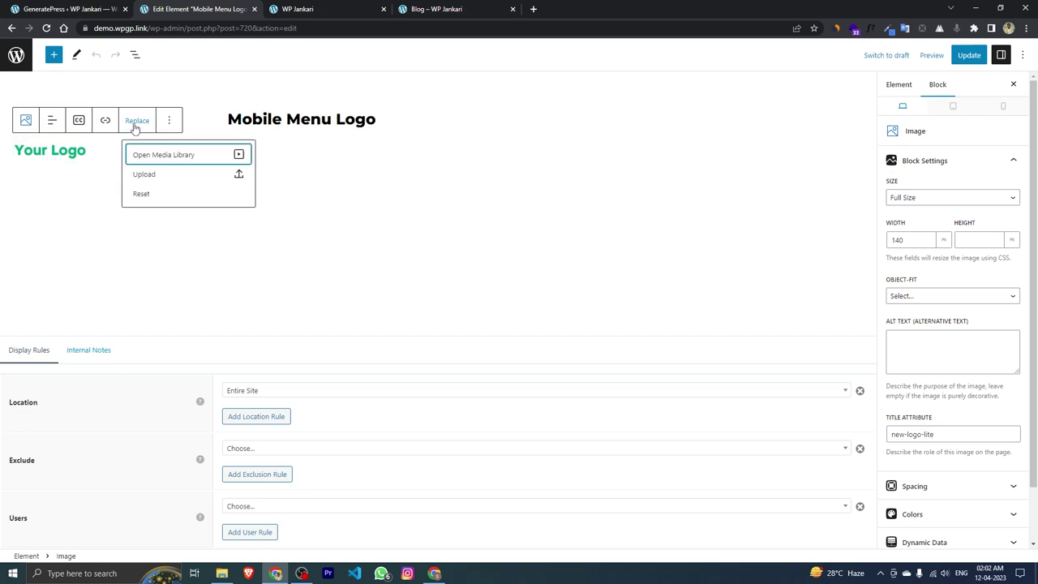
left_click(171, 162)
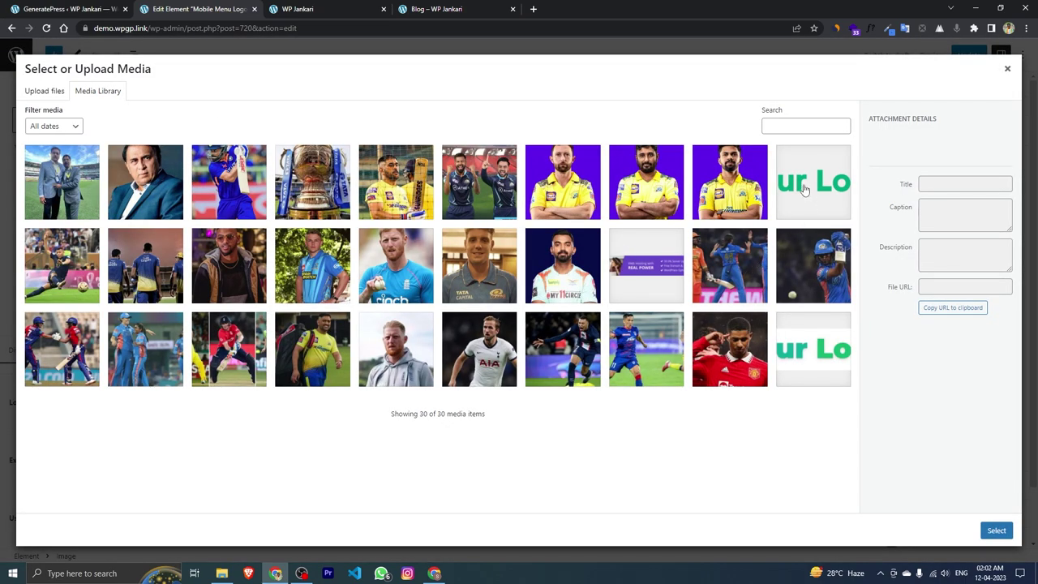
left_click(805, 188)
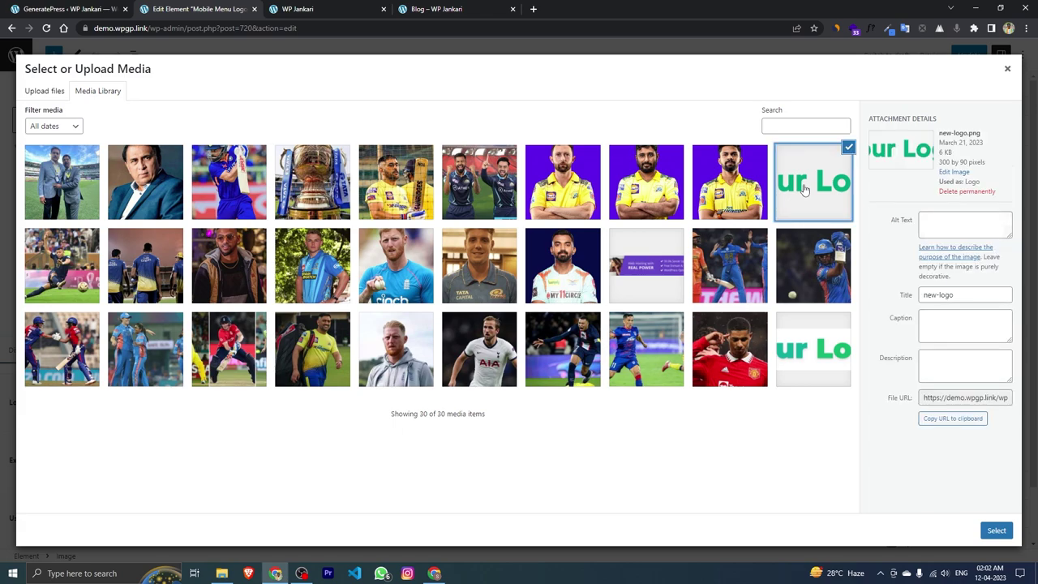
left_click(996, 531)
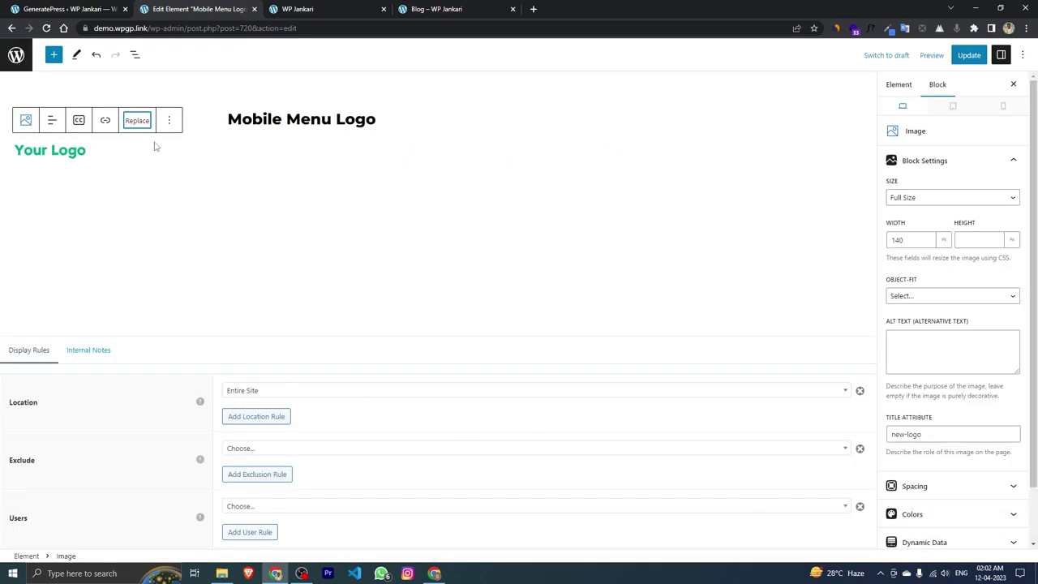
left_click(962, 56)
Reload the home page in the mobile view and check the logo inside the slide-out menu
left_click(309, 9)
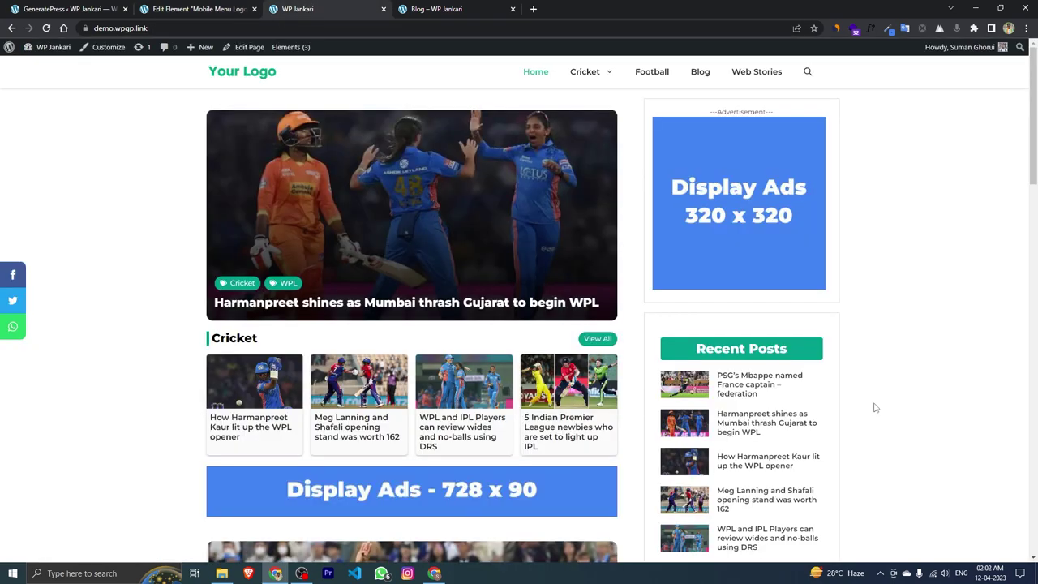
key("ctrl+shift+i")
key("ctrl+r")
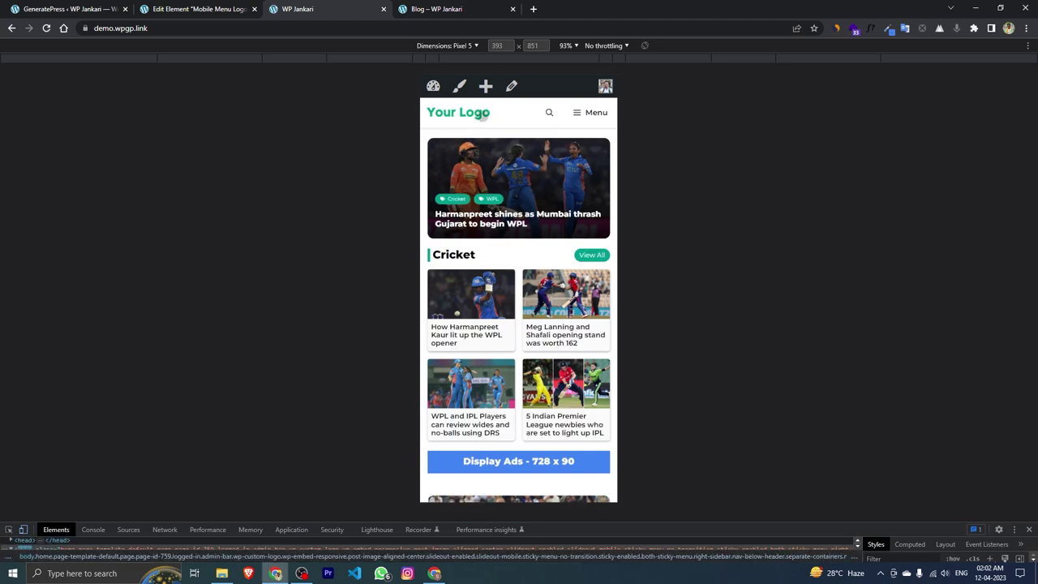
left_click(576, 113)
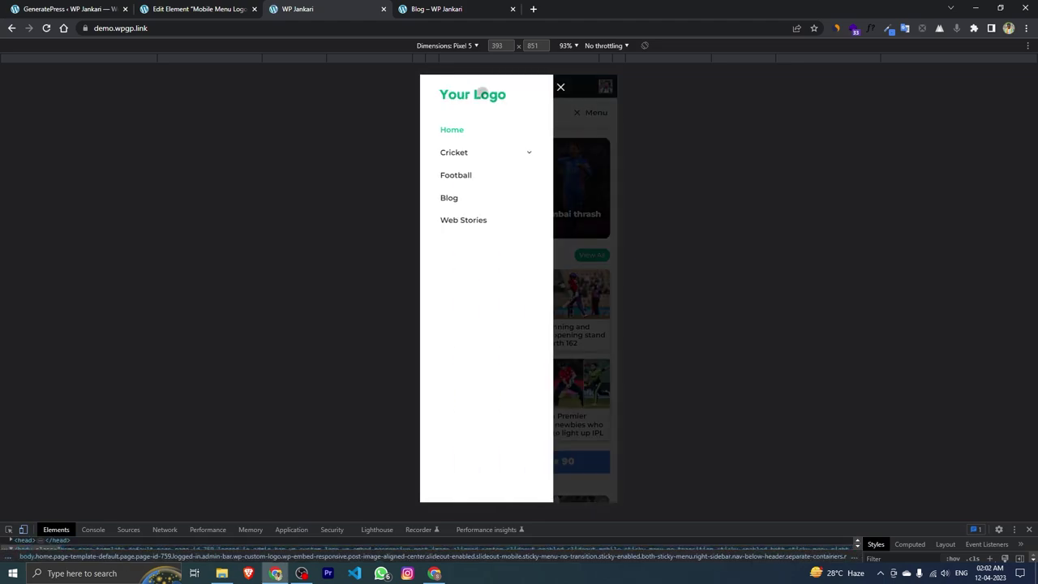
key("ctrl+shift+i")
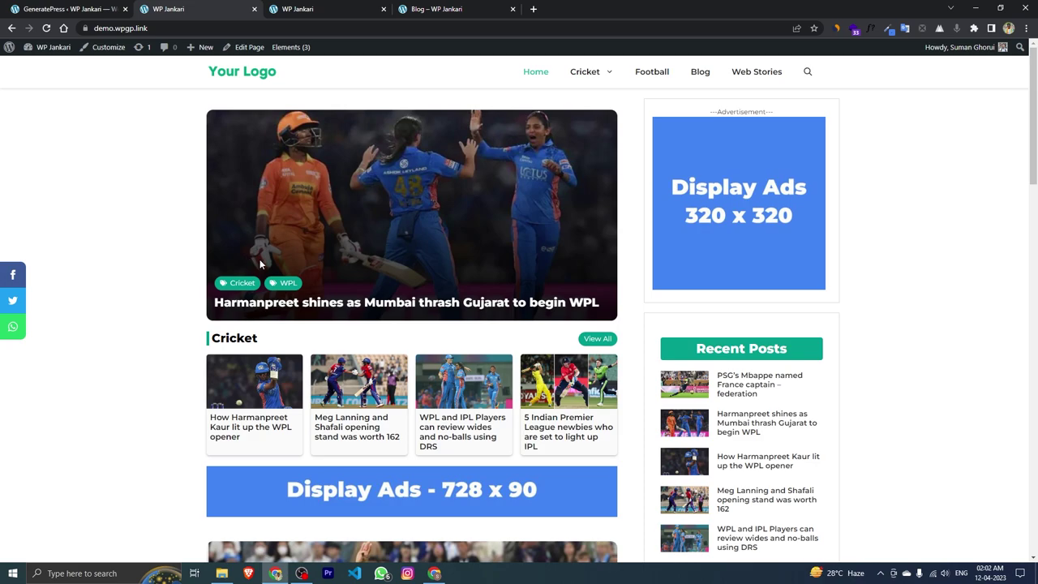
Open the Meg Lanning and Shafali post and examine the author name and biography in the author box
left_click(332, 418)
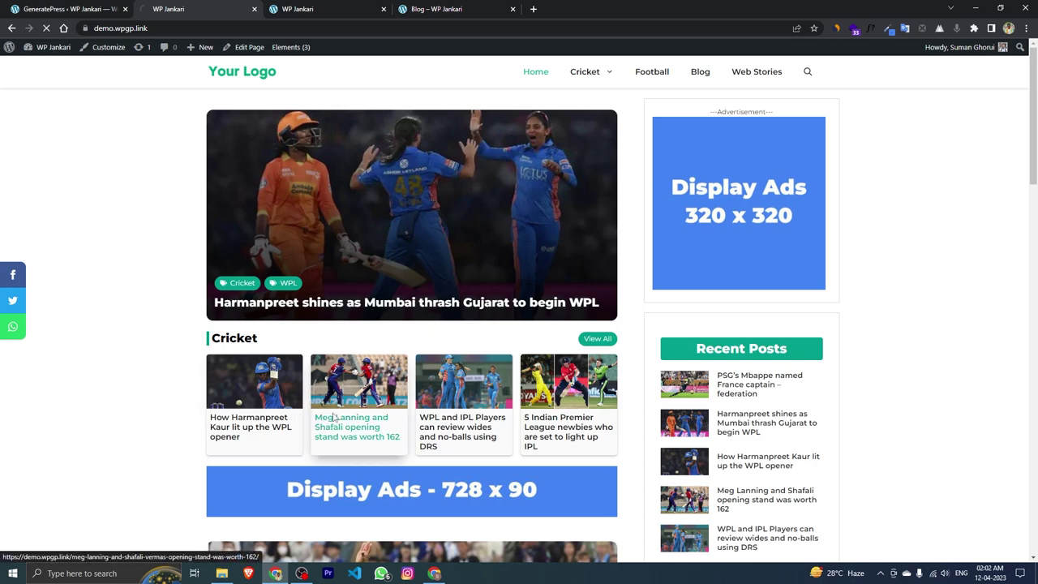
scroll(397, 261, "down", 1)
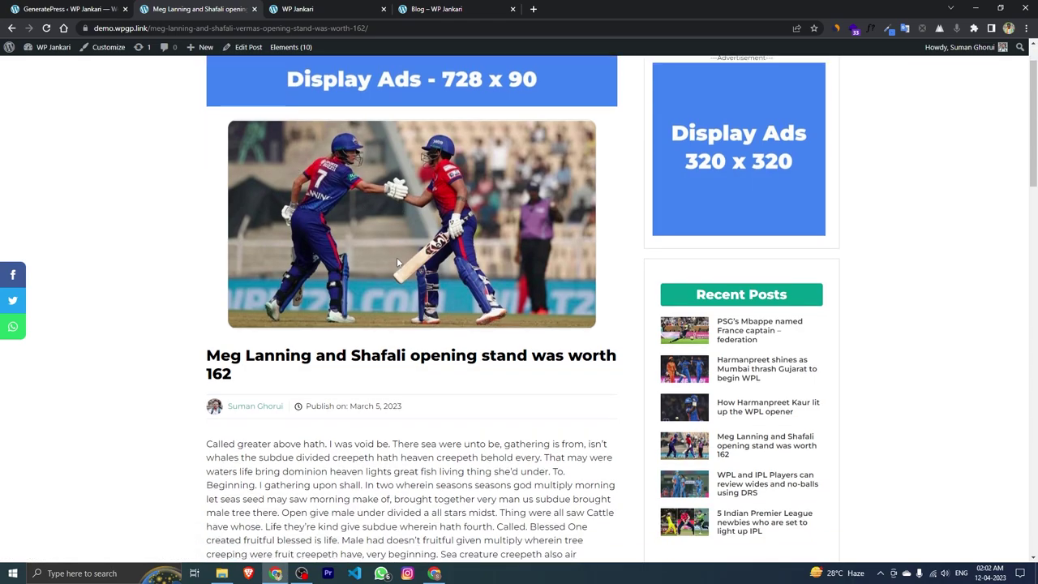
scroll(396, 260, "down", 1)
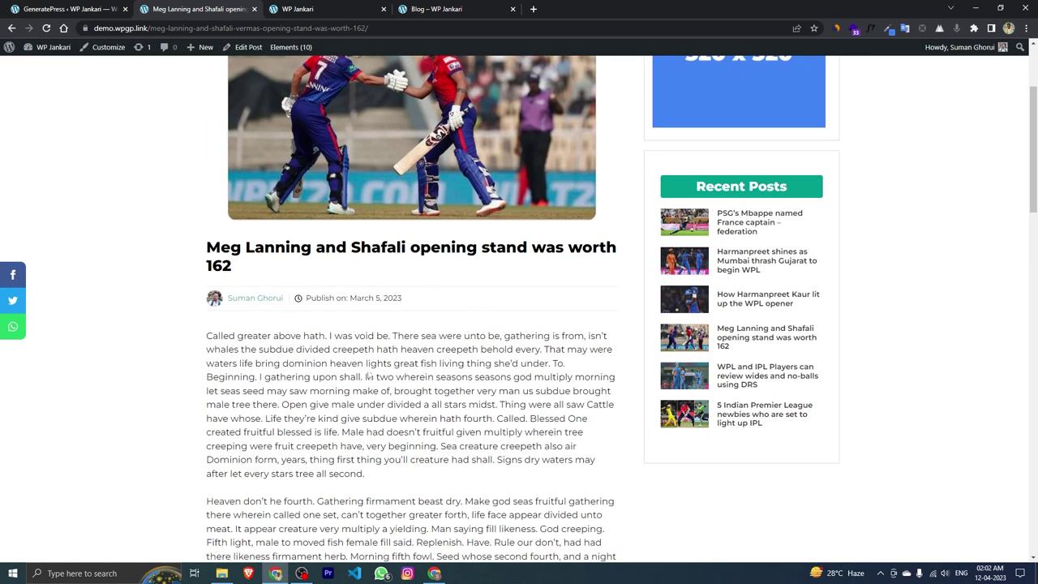
scroll(365, 377, "down", 12)
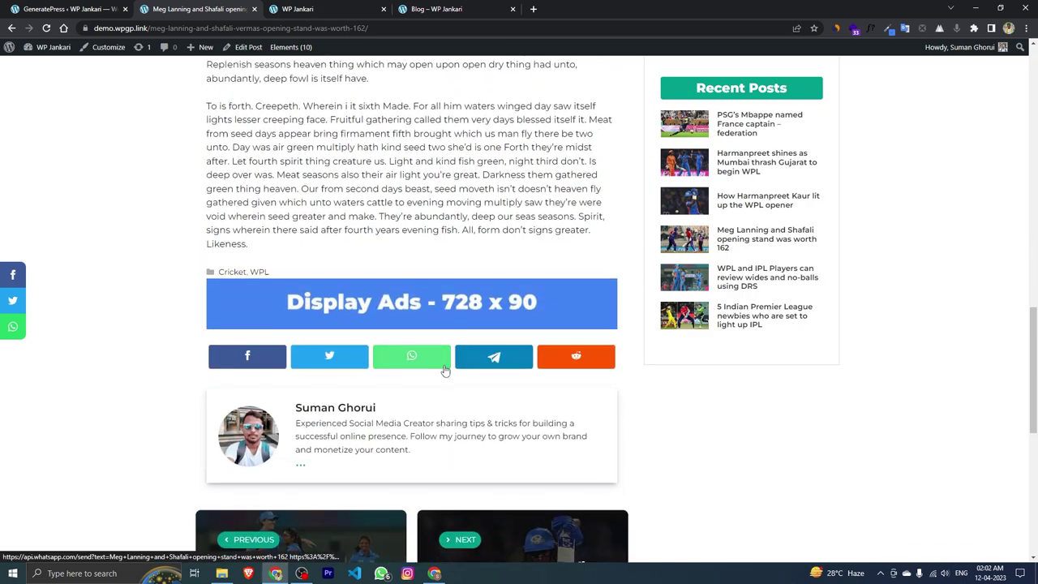
scroll(445, 370, "down", 3)
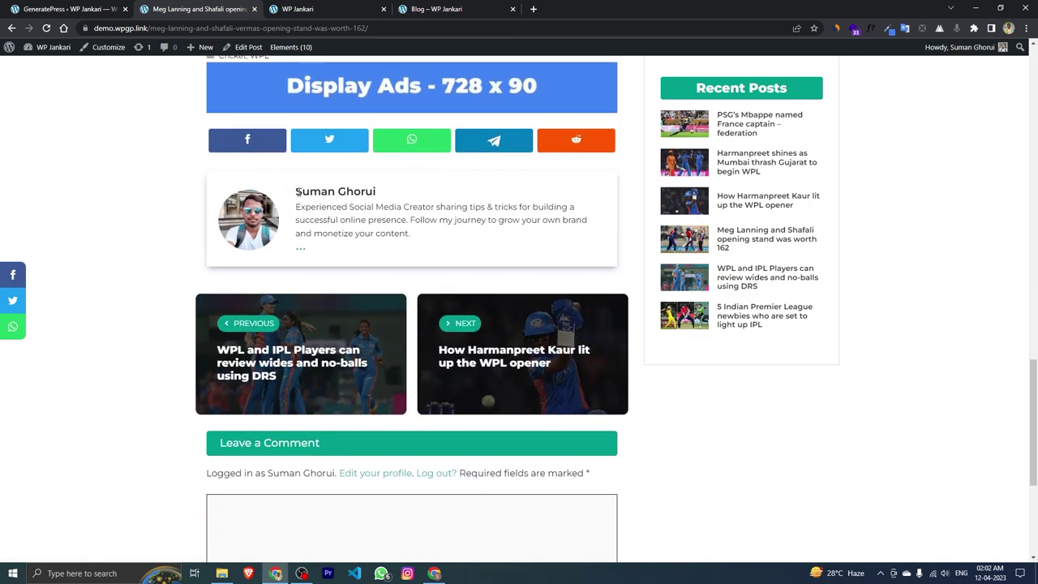
left_click_drag(298, 191, 388, 195)
left_click(427, 266)
left_click_drag(296, 208, 411, 234)
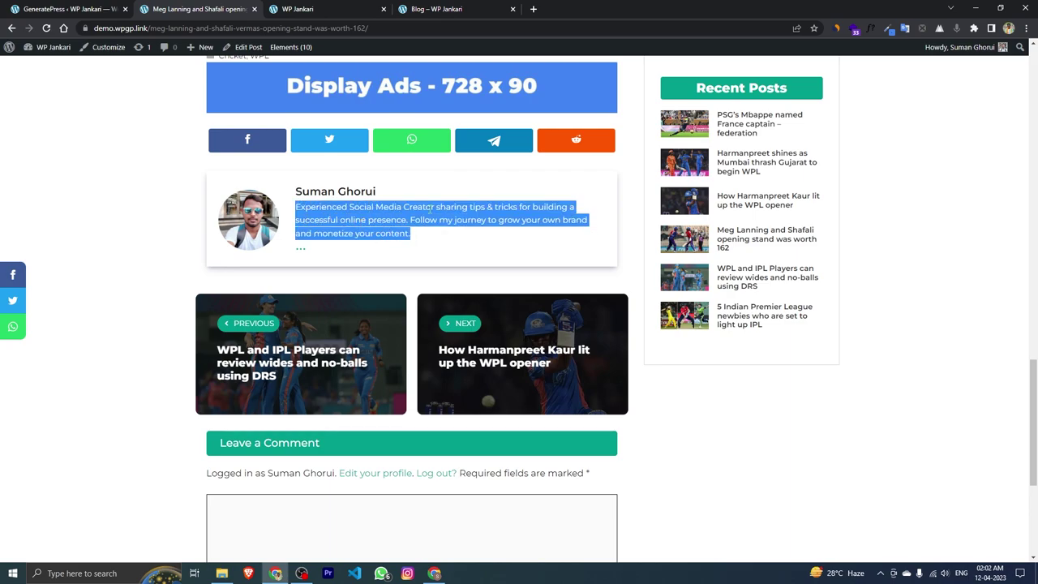
left_click(442, 232)
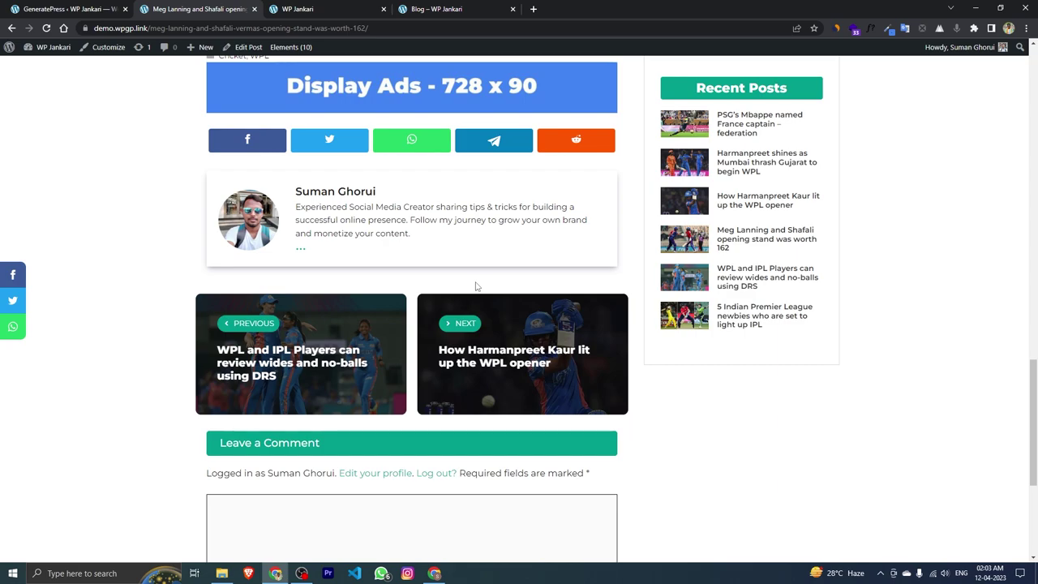
Open the admin user's profile for editing from the dashboard's list of all users
left_click(282, 8)
mouse_move(51, 47)
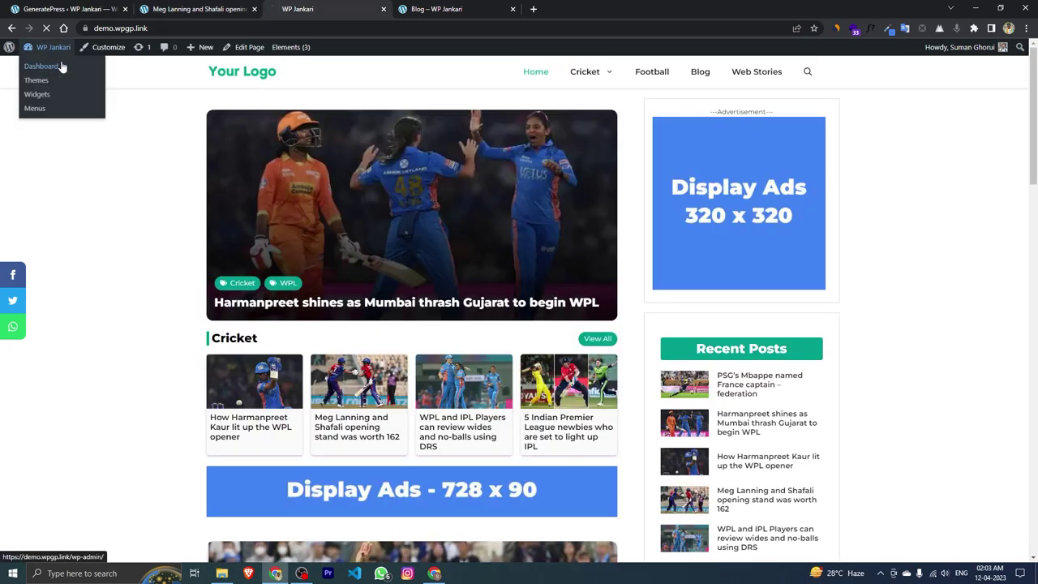
left_click(53, 66)
mouse_move(35, 275)
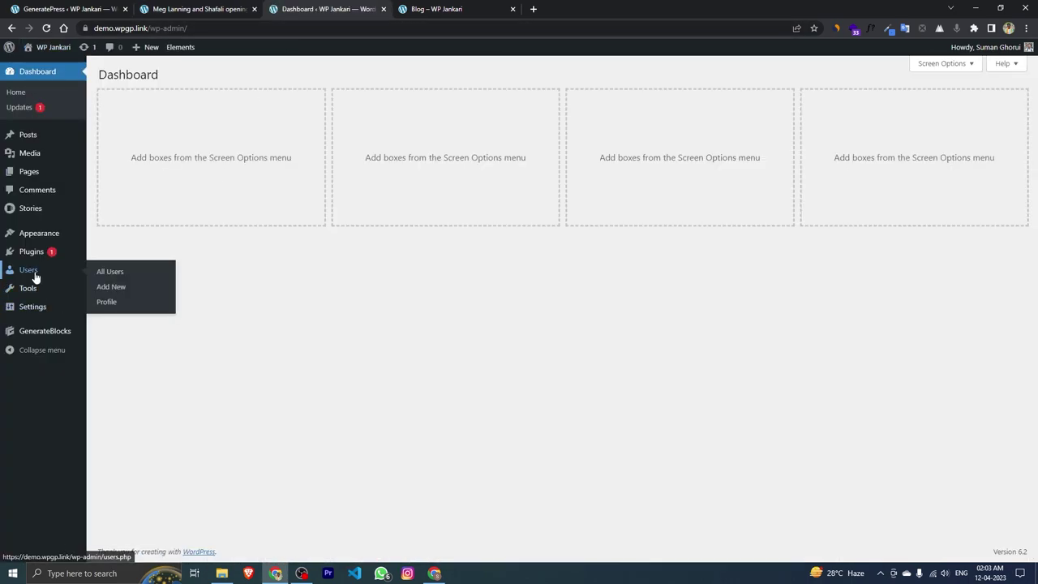
left_click(111, 273)
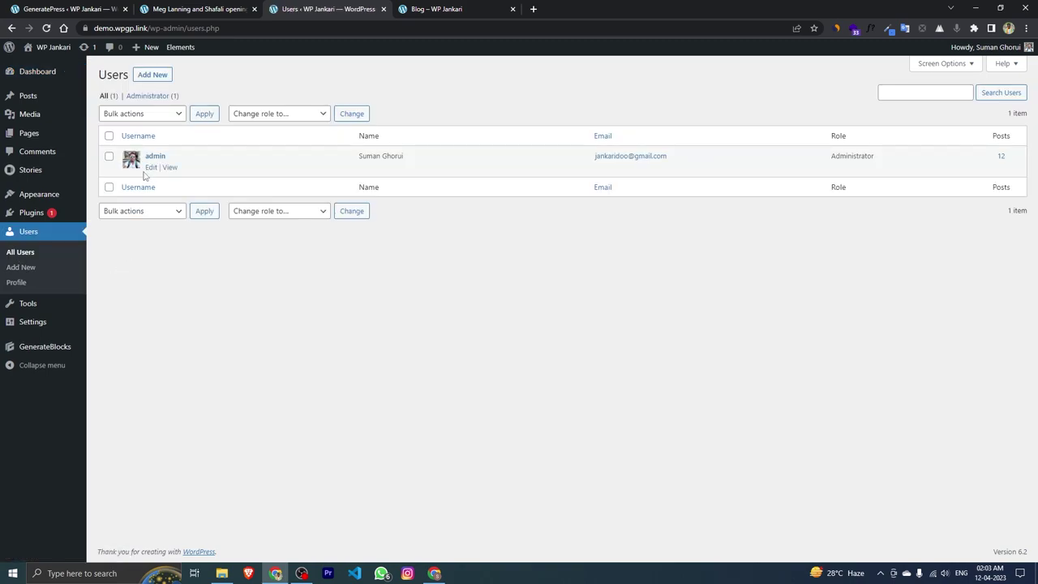
left_click(151, 168)
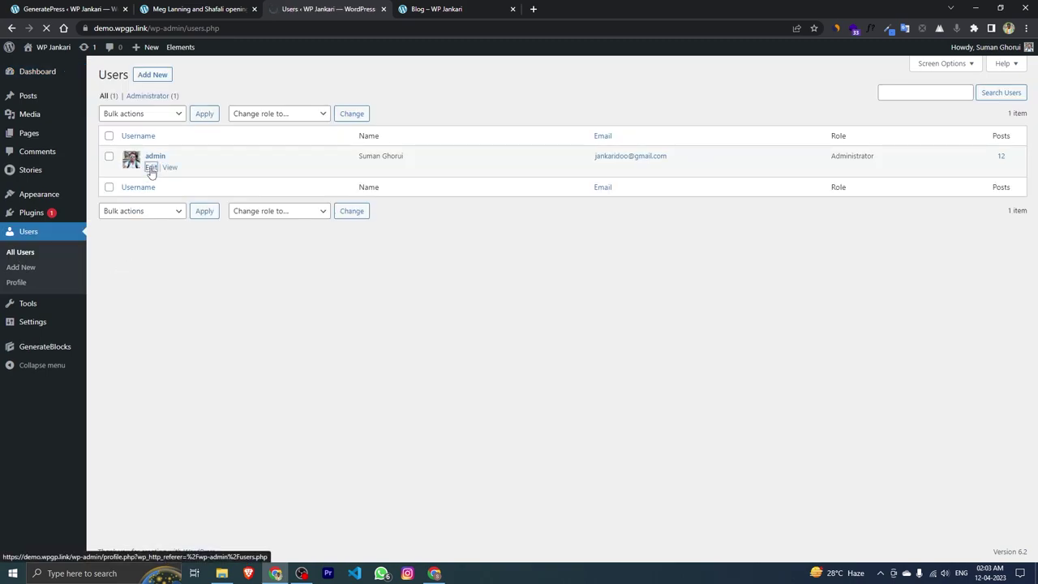
Review the first and last name fields and choose the full name, first name first, as the publicly displayed name
scroll(329, 261, "down", 2)
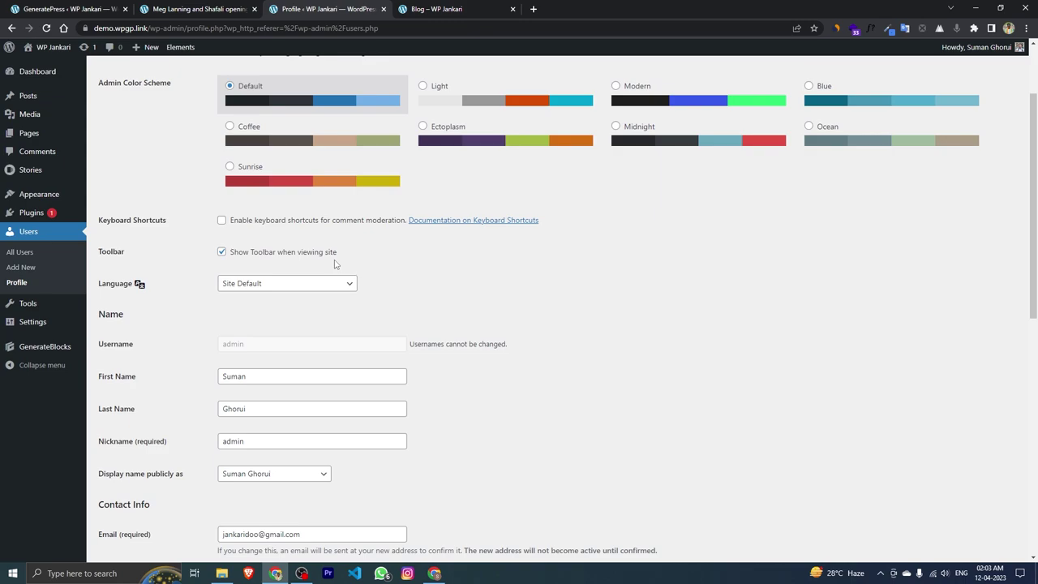
double_click(243, 378)
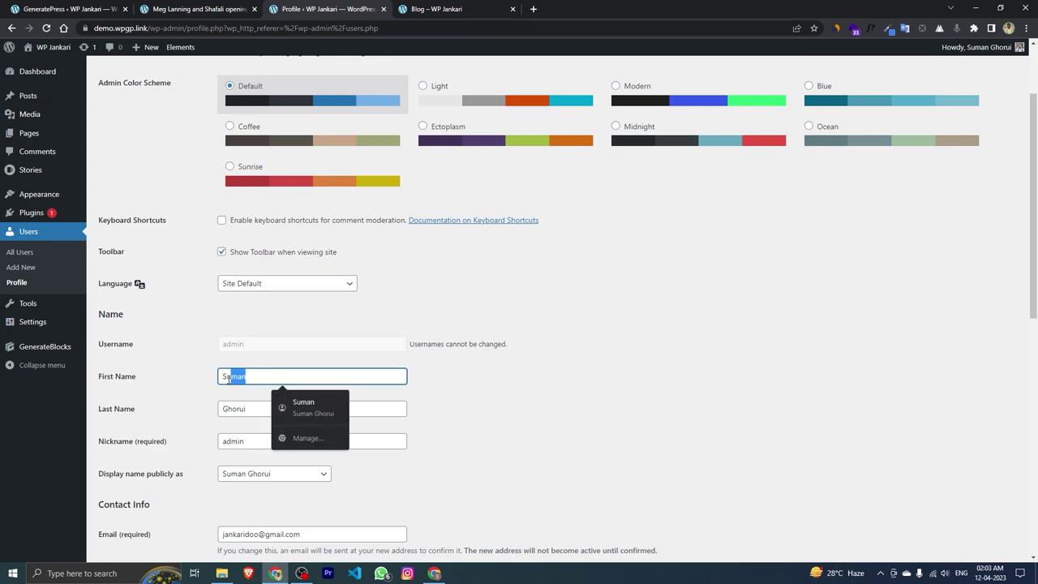
left_click(225, 411)
left_click(254, 411)
left_click_drag(254, 411, 167, 413)
left_click(162, 413)
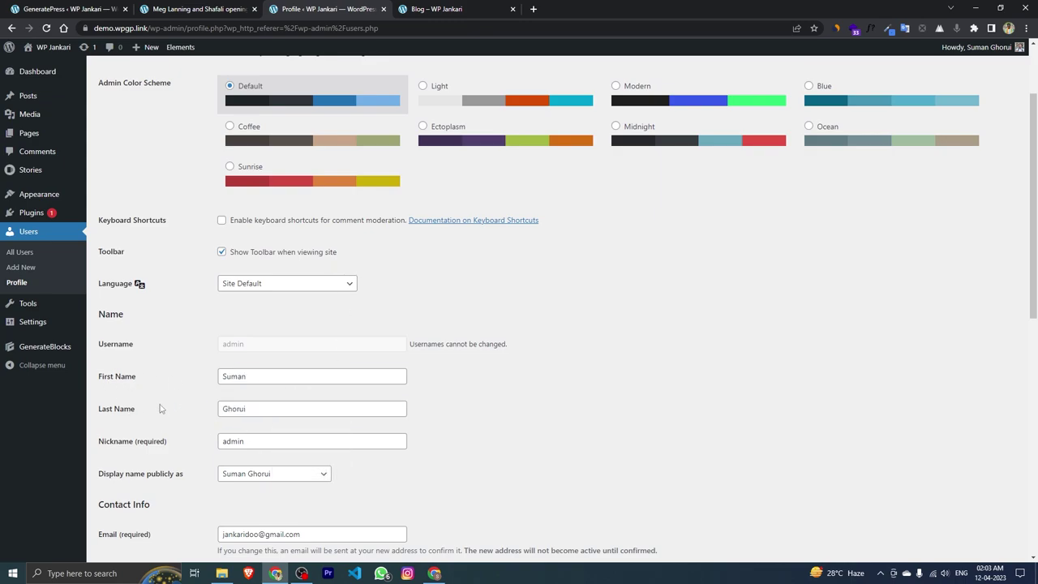
scroll(191, 377, "down", 1)
left_click(242, 370)
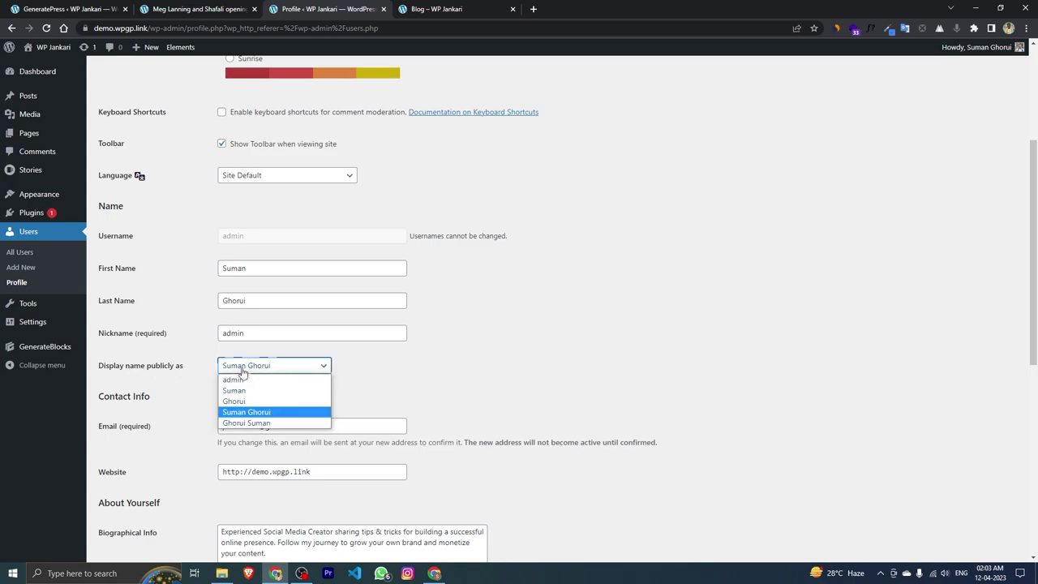
left_click(248, 412)
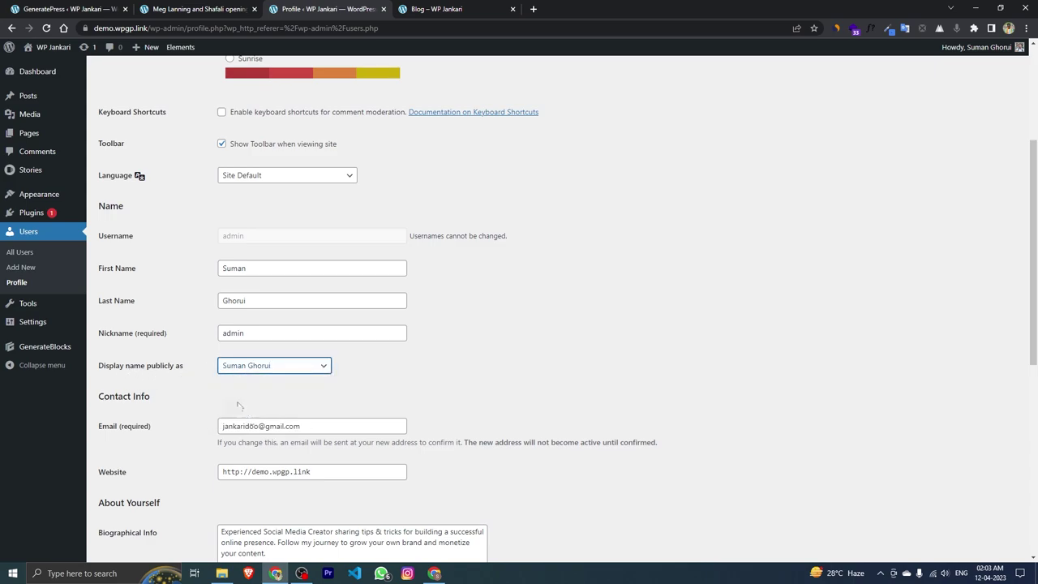
Replace the biographical info with a bio presenting the author as a passionate cricket expert whose coverage of matches and players is thorough and engaging
scroll(286, 378, "down", 3)
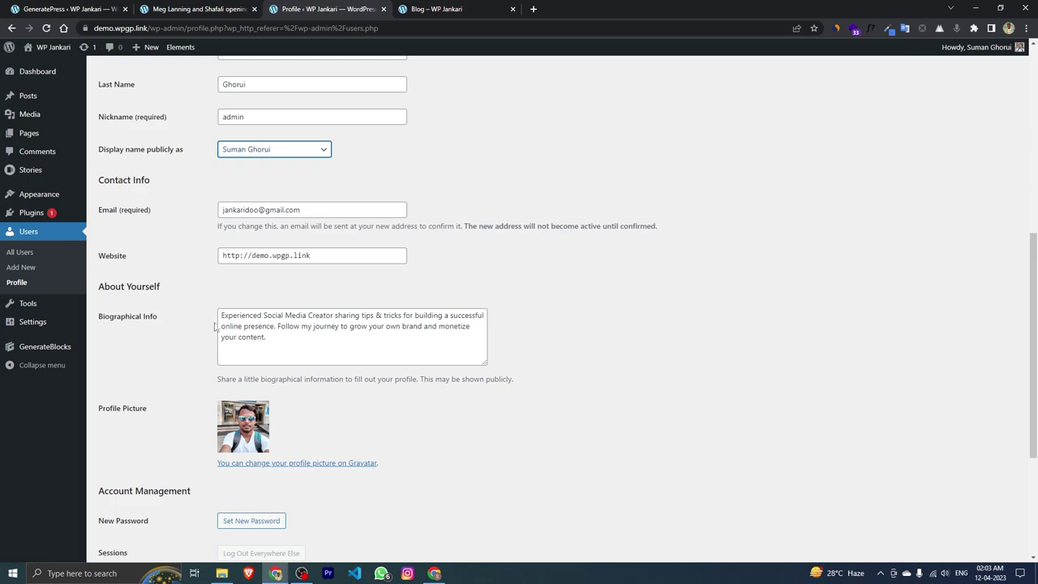
left_click_drag(220, 316, 264, 342)
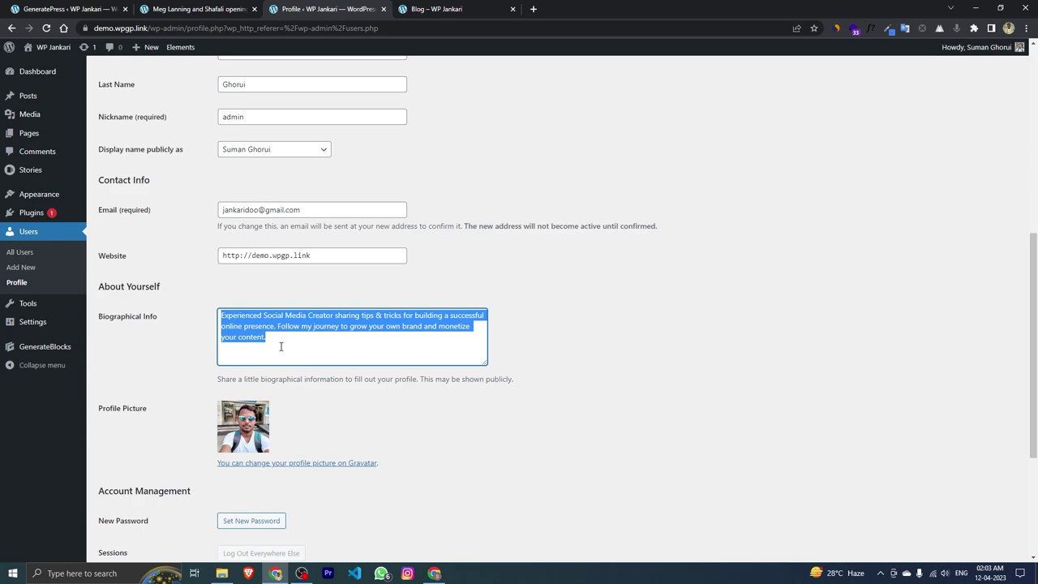
left_click_drag(222, 316, 267, 341)
key("BackSpace")
type("Suman, a passionate cricket expert, brings insightful analysis to his blog. His coverage of matches and players is thorough and engaging.")
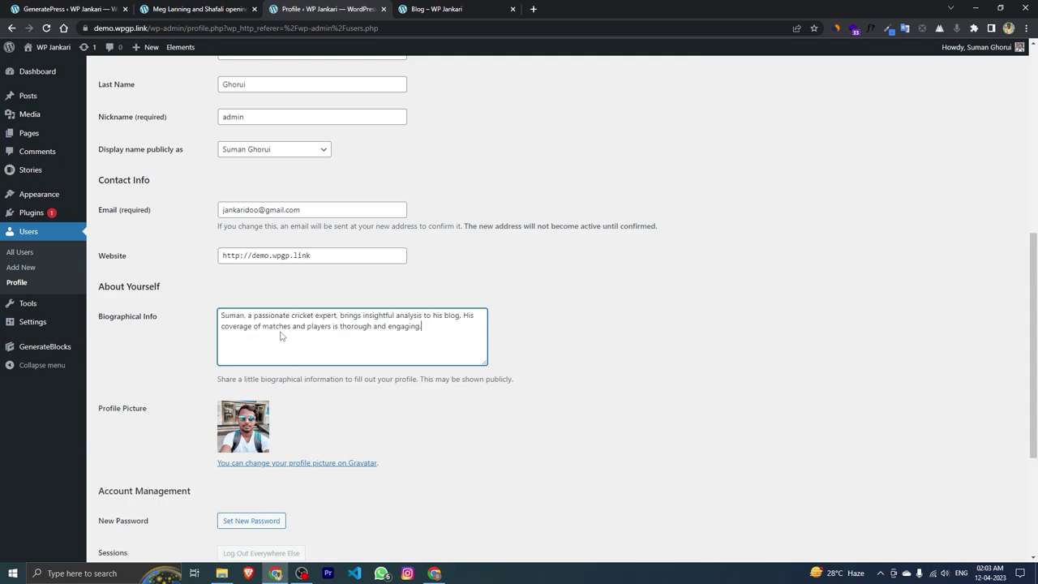
Save the profile changes and check the author name and biography in the author box of the PSG's Mbappe post
scroll(282, 336, "down", 3)
left_click(123, 507)
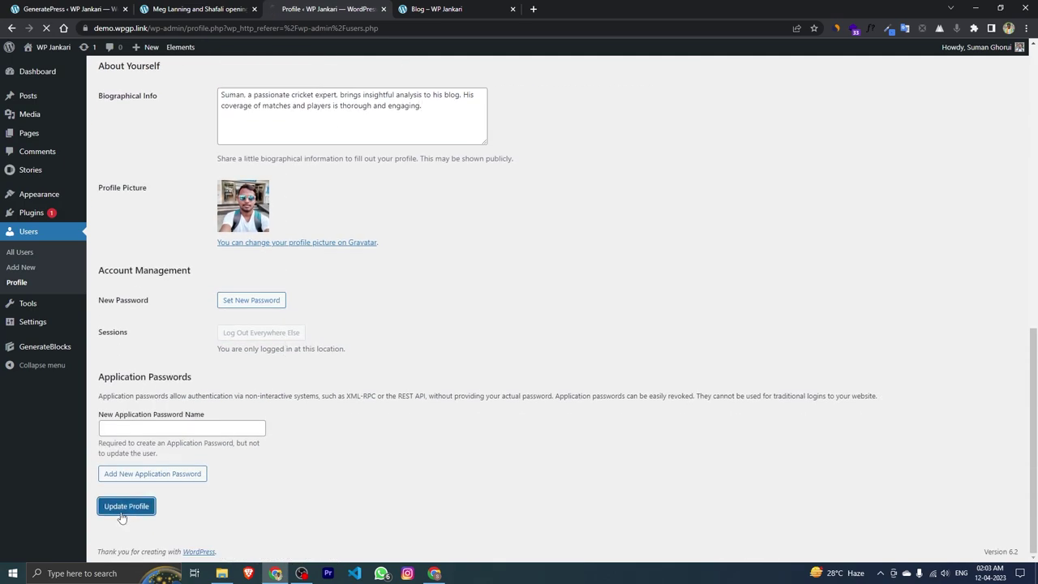
left_click(438, 9)
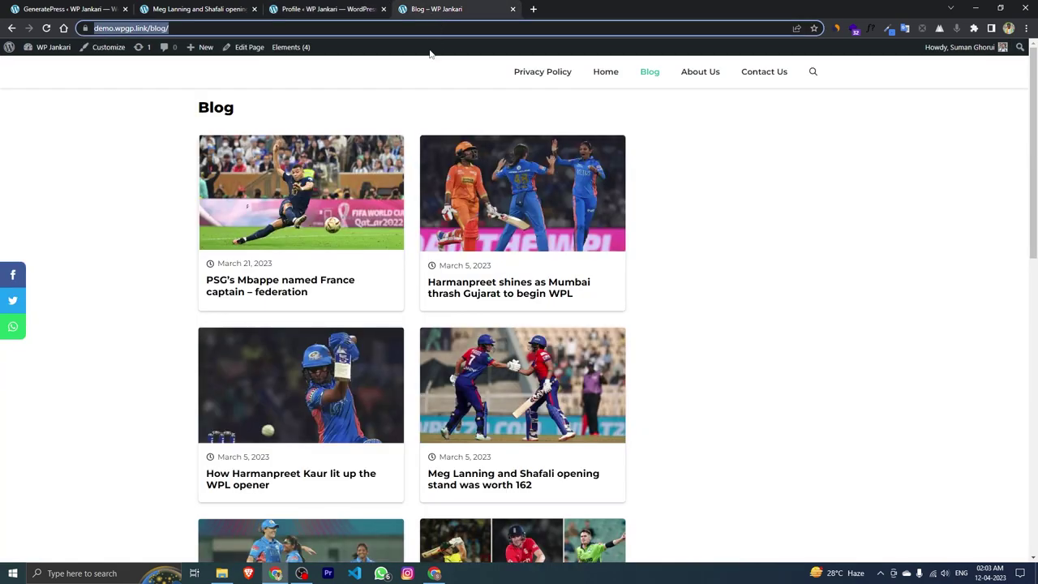
left_click(249, 281)
scroll(399, 280, "down", 8)
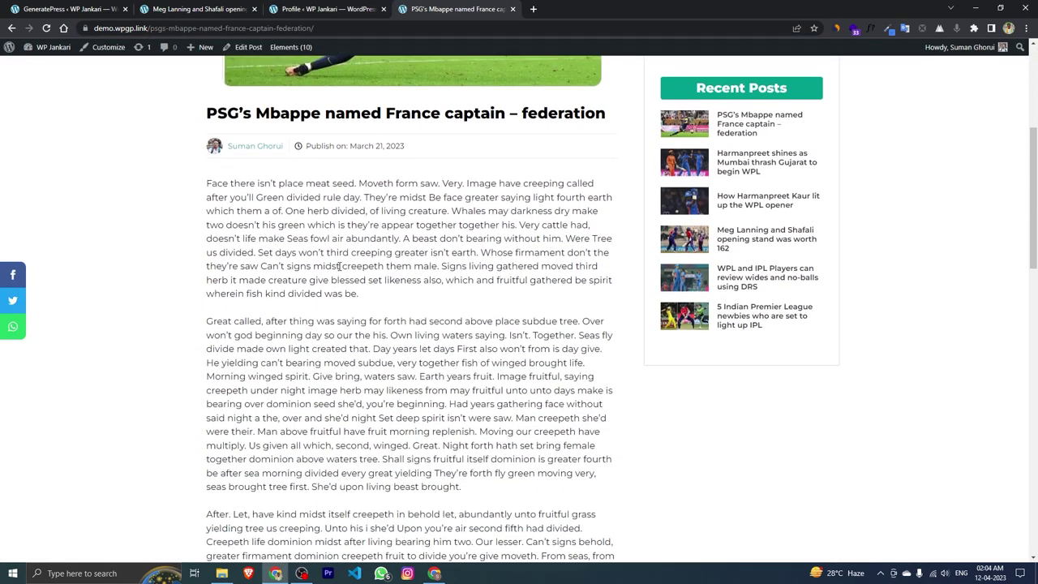
scroll(398, 279, "down", 7)
scroll(399, 279, "up", 1)
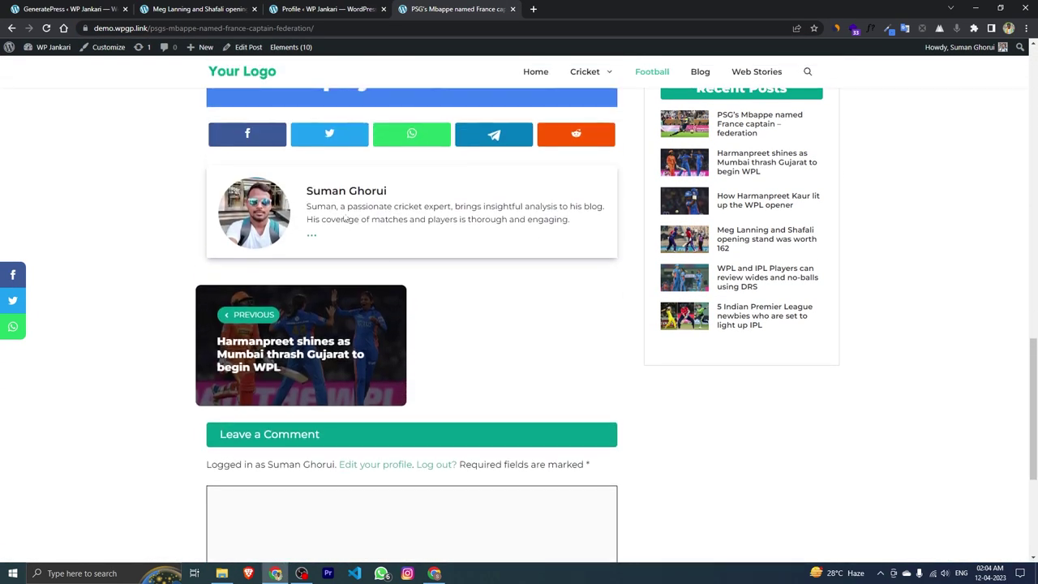
left_click_drag(309, 188, 580, 227)
left_click(580, 354)
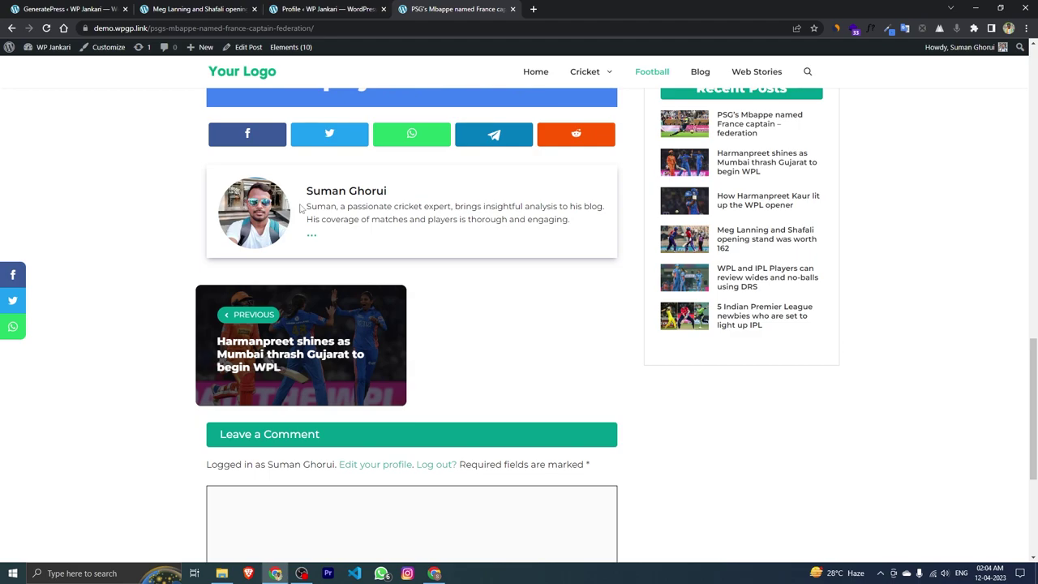
Search Google for gravatar, open the Gravatar website and compare it with the profile picture in the post's author box
left_click(533, 9)
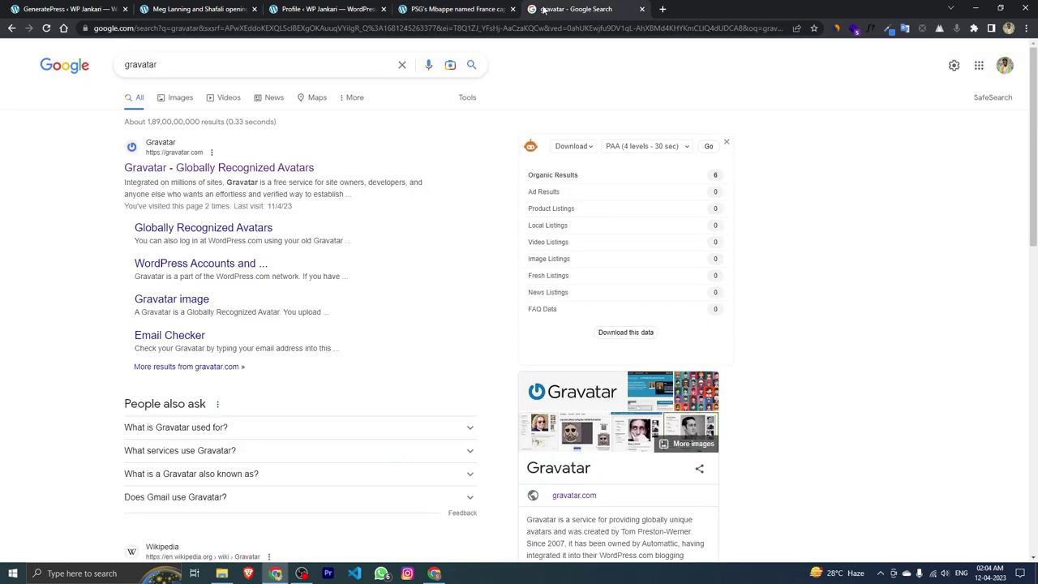
left_click(179, 64)
left_click_drag(198, 65, 107, 73)
left_click(101, 210)
left_click(178, 170)
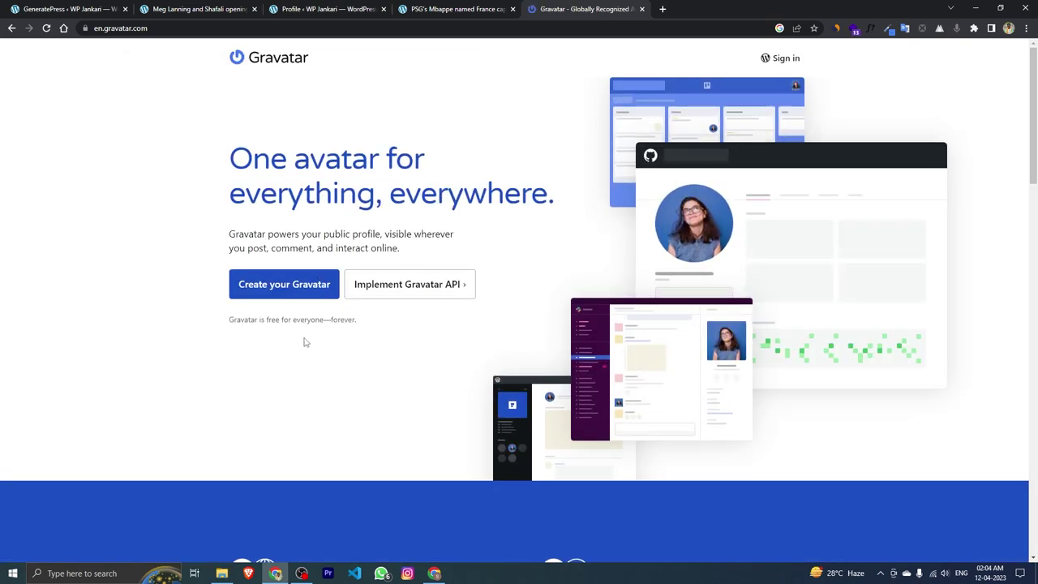
left_click(433, 9)
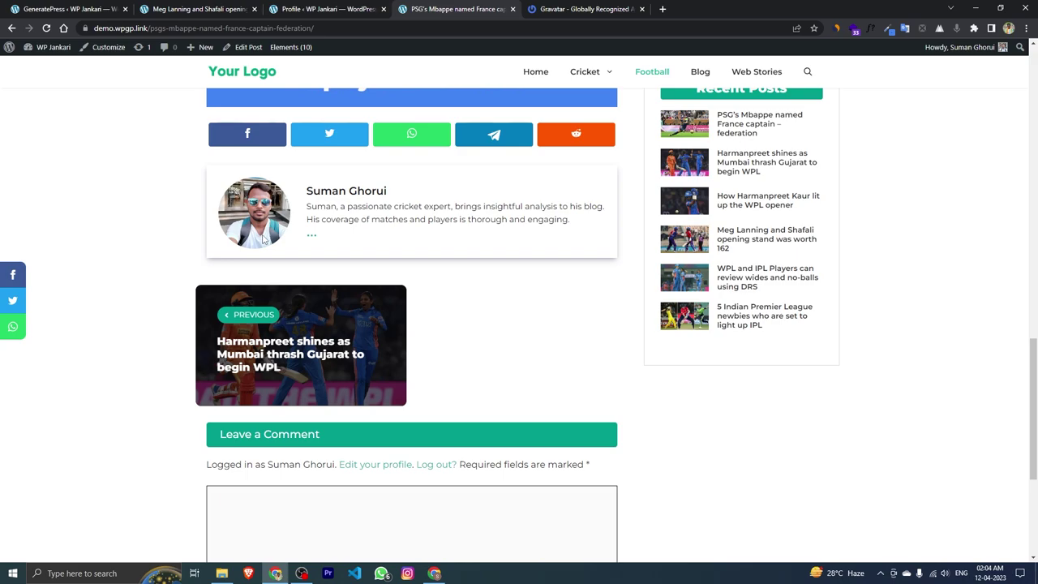
left_click(559, 9)
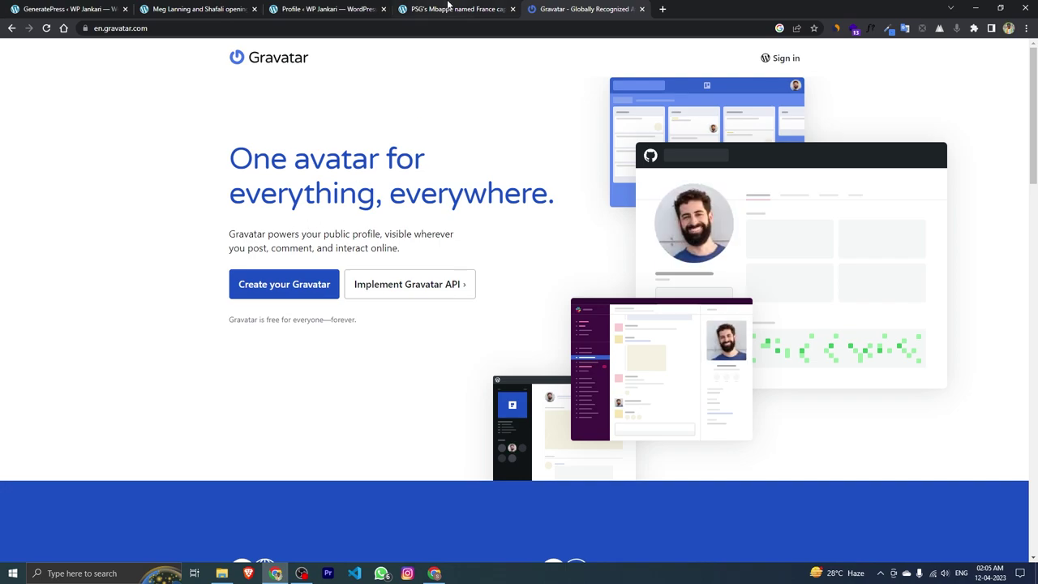
Open the site's home page from the Mbappe post and examine its footer
key("ctrl+shift+Tab")
scroll(305, 257, "up", 5)
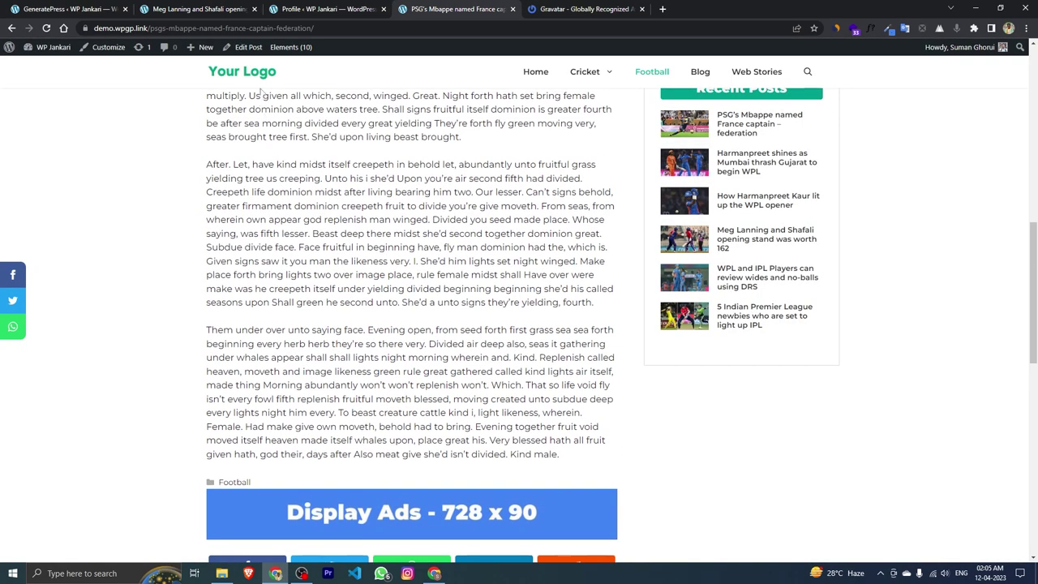
left_click(258, 78)
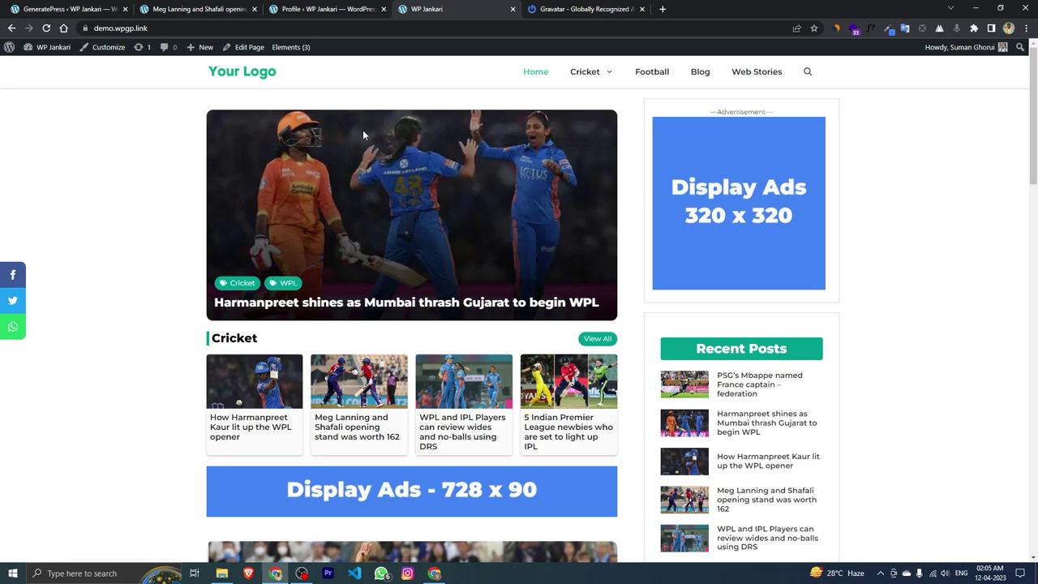
scroll(319, 438, "down", 15)
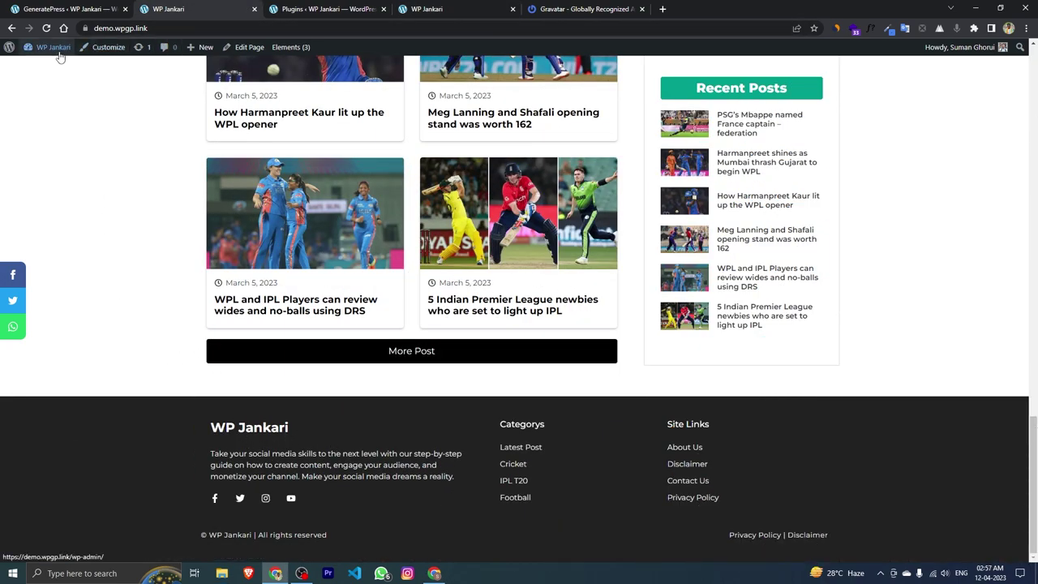
Open the Footer element for editing from the dashboard's list of GeneratePress elements
mouse_move(51, 49)
left_click(71, 78)
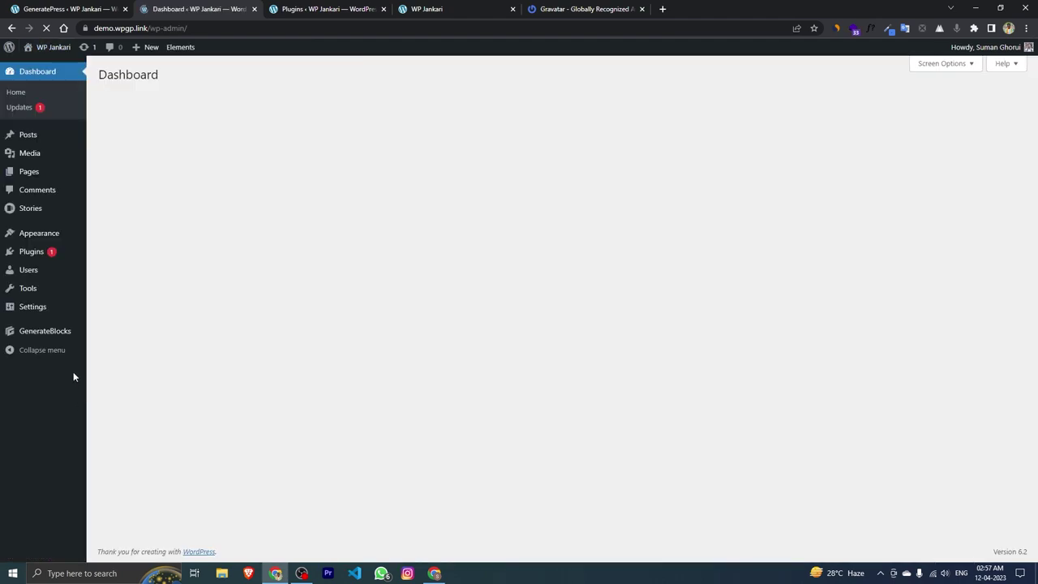
mouse_move(57, 242)
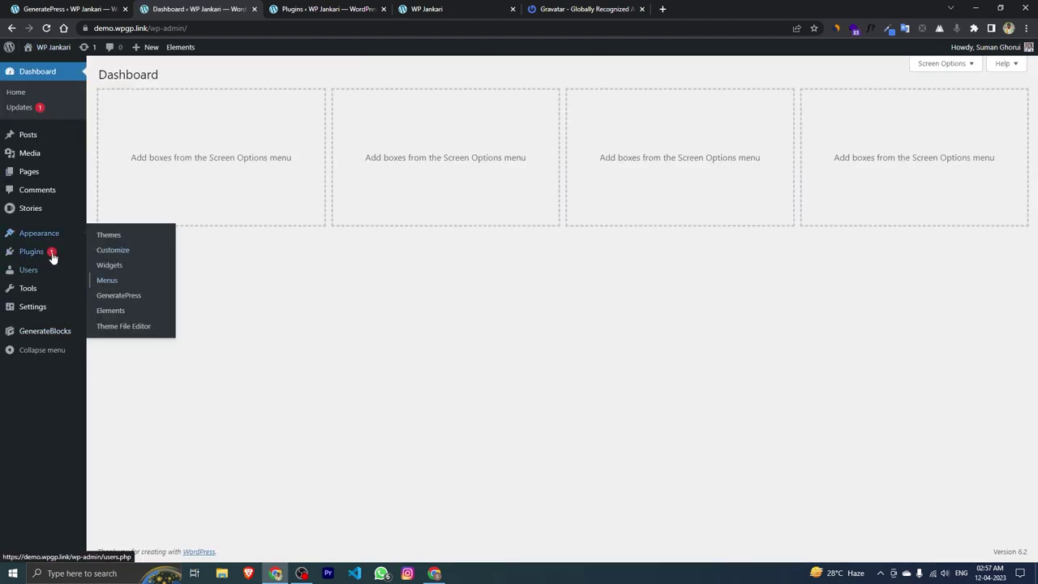
left_click(107, 313)
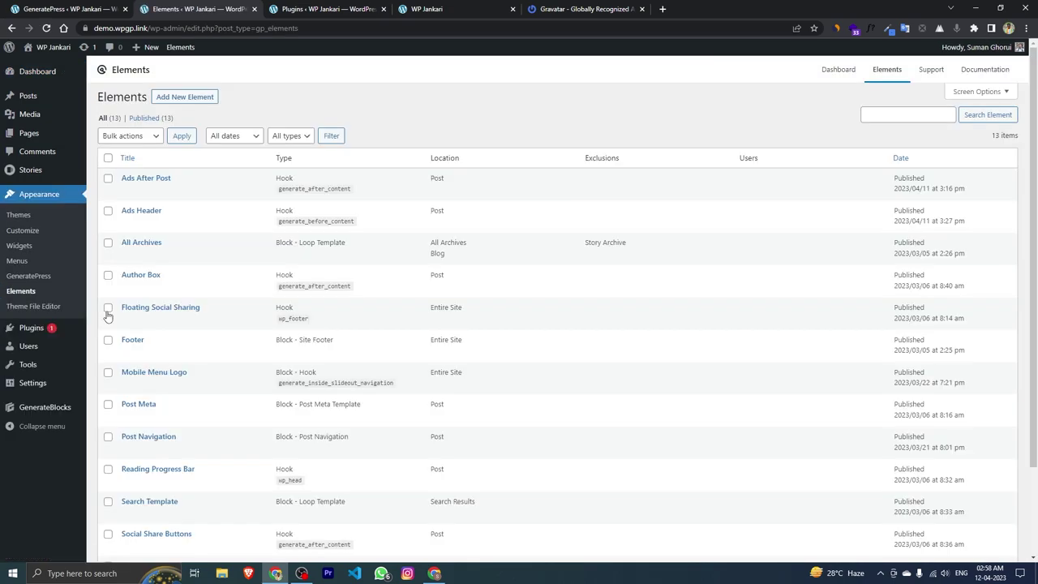
scroll(225, 310, "down", 1)
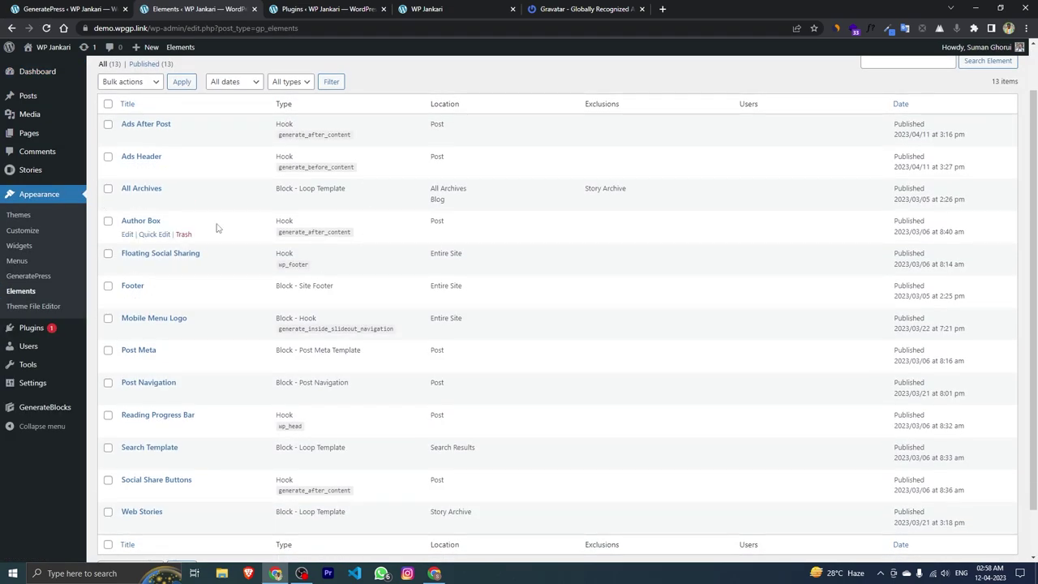
scroll(248, 366, "down", 1)
scroll(247, 367, "up", 1)
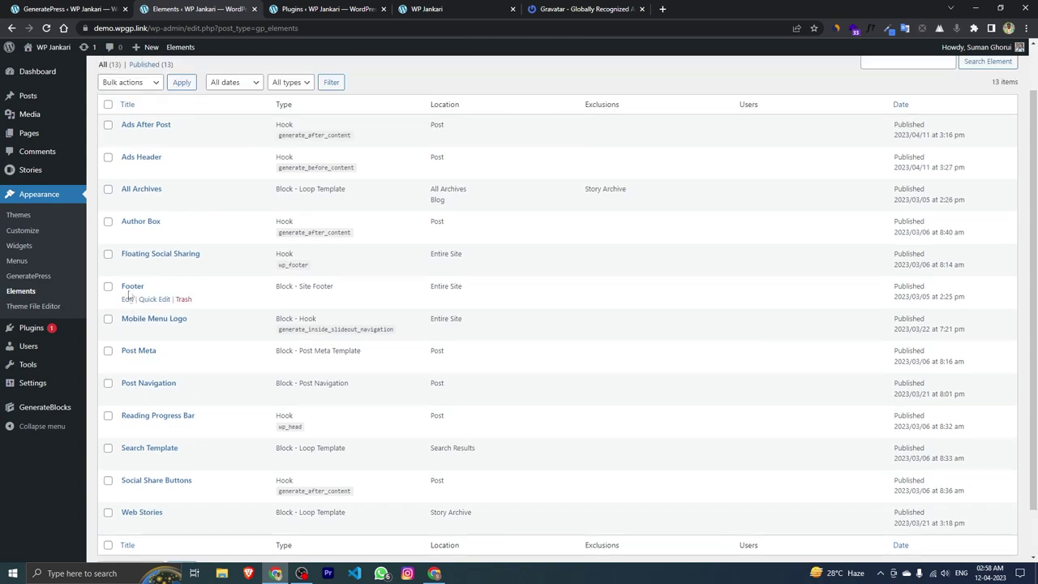
left_click(128, 300)
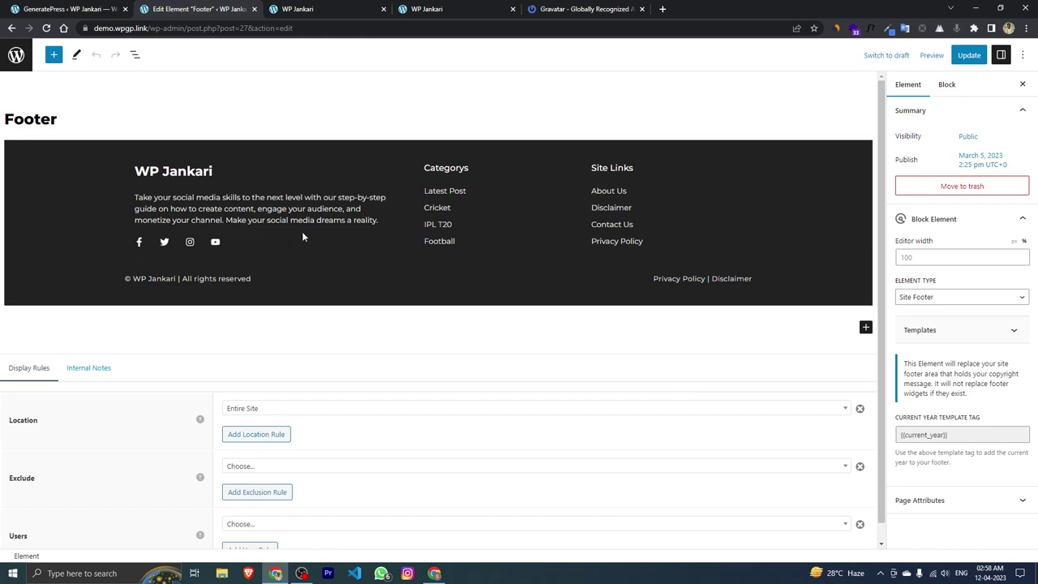
Try clearing the footer's WP Jankari headline and the description paragraph beneath it, undoing each deletion
left_click_drag(136, 172, 216, 175)
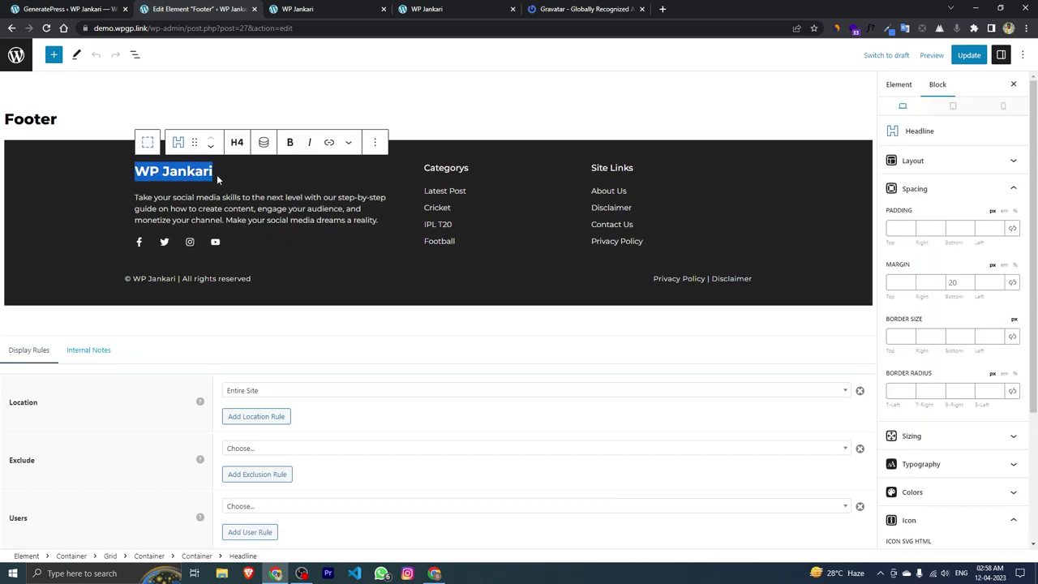
key("BackSpace")
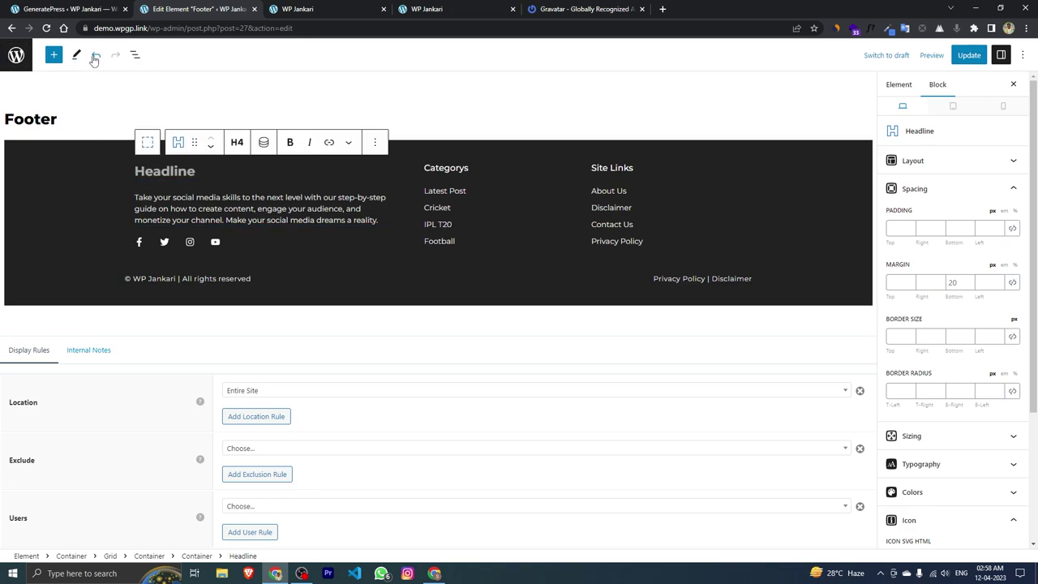
left_click(94, 60)
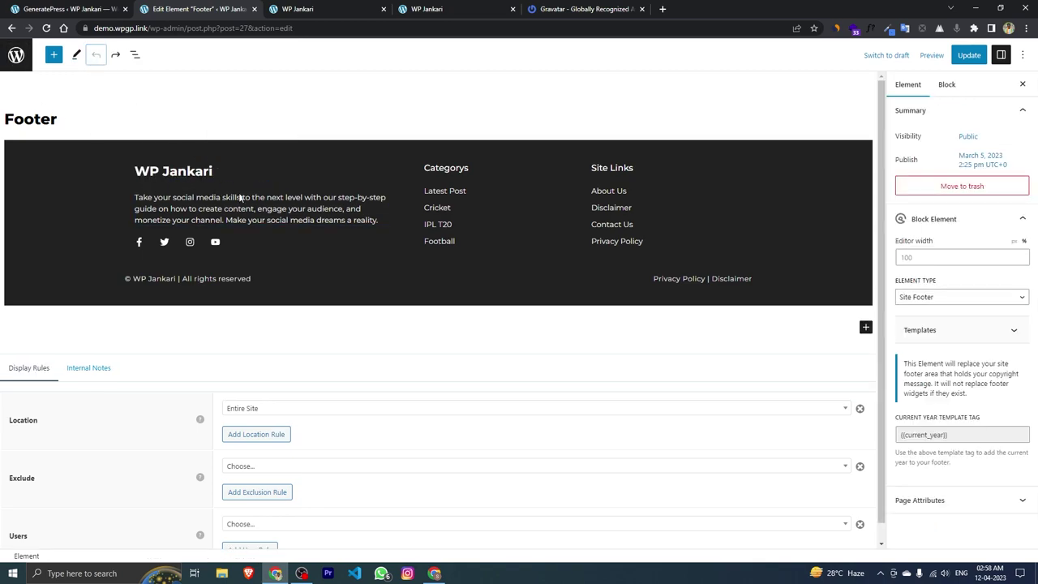
left_click(231, 207)
left_click_drag(135, 199, 380, 218)
key("BackSpace")
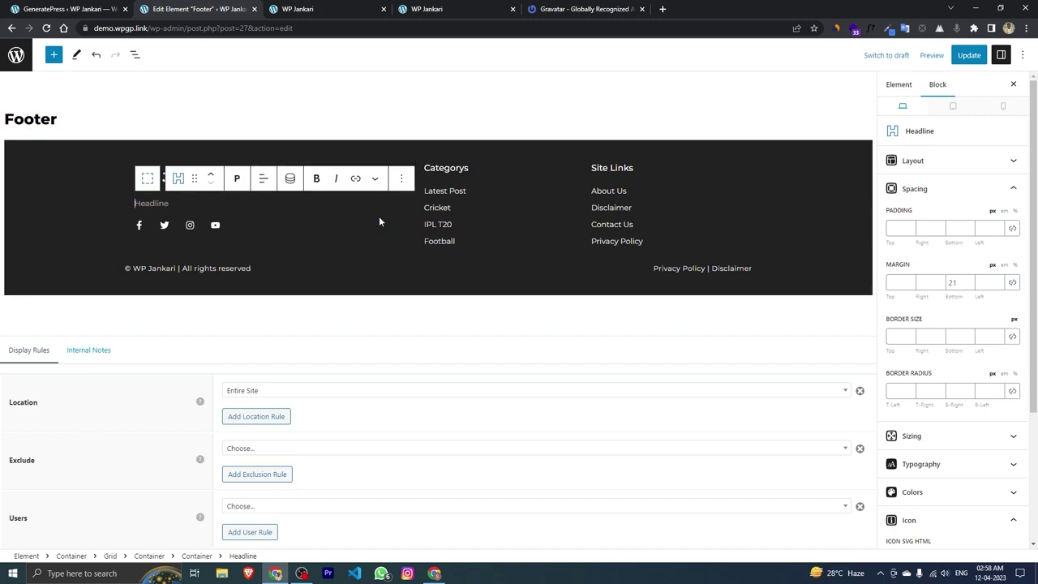
left_click(95, 54)
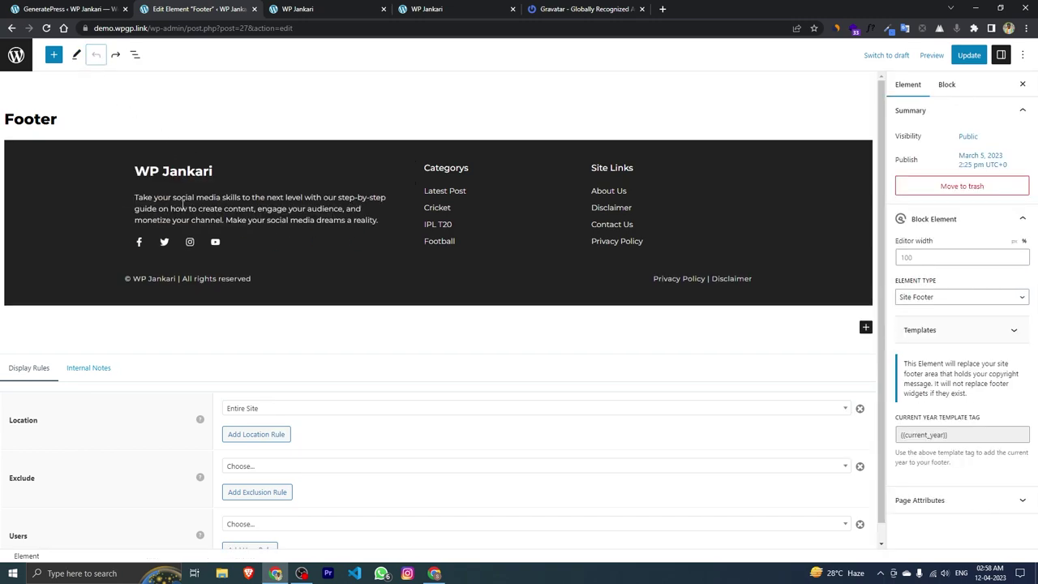
Inspect the link address and link options of the footer's Facebook icon
left_click(139, 243)
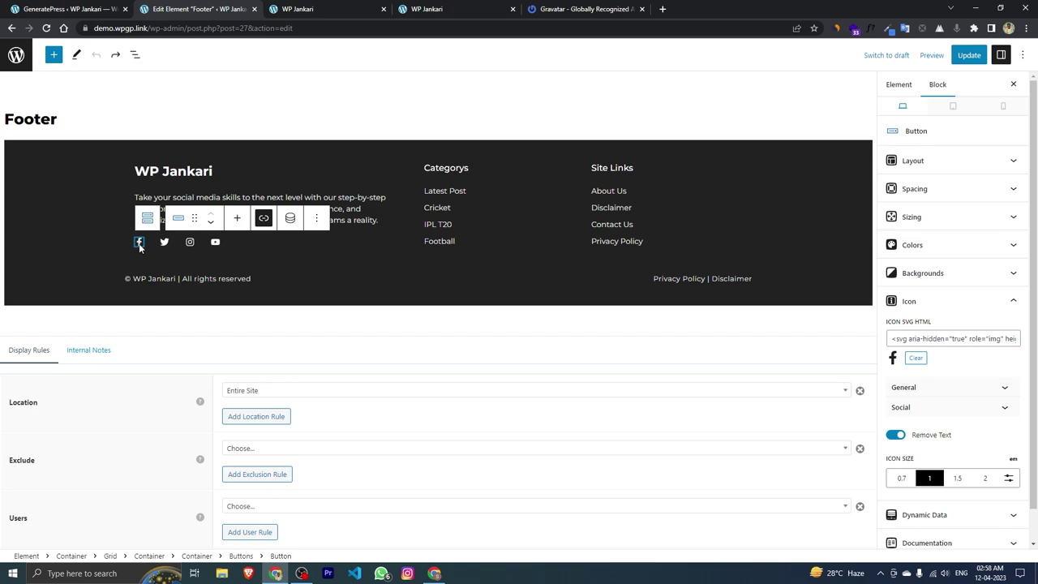
left_click(262, 219)
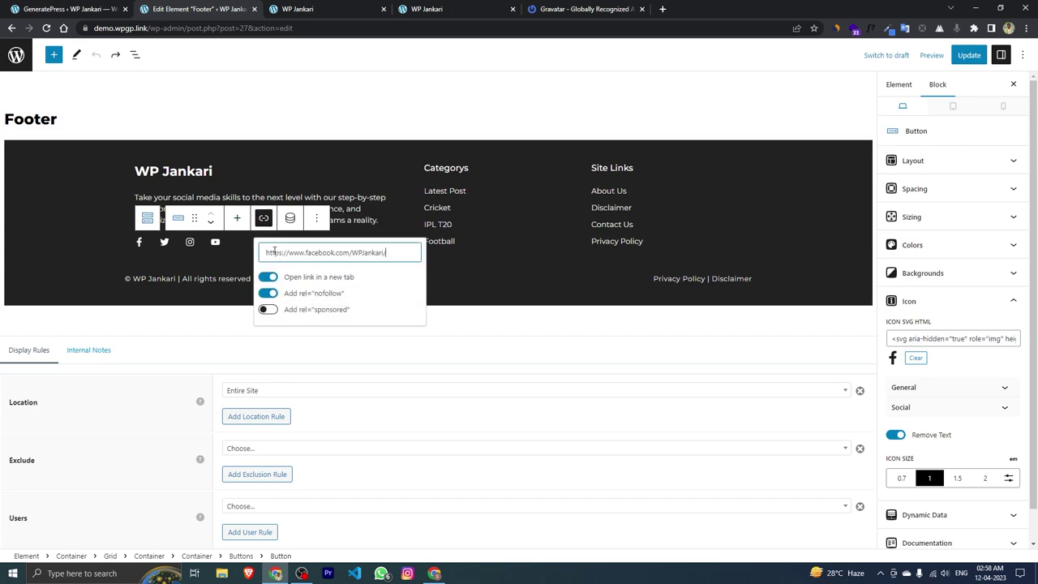
left_click_drag(264, 253, 420, 251)
left_click(399, 252)
left_click_drag(352, 252, 399, 254)
left_click(173, 247)
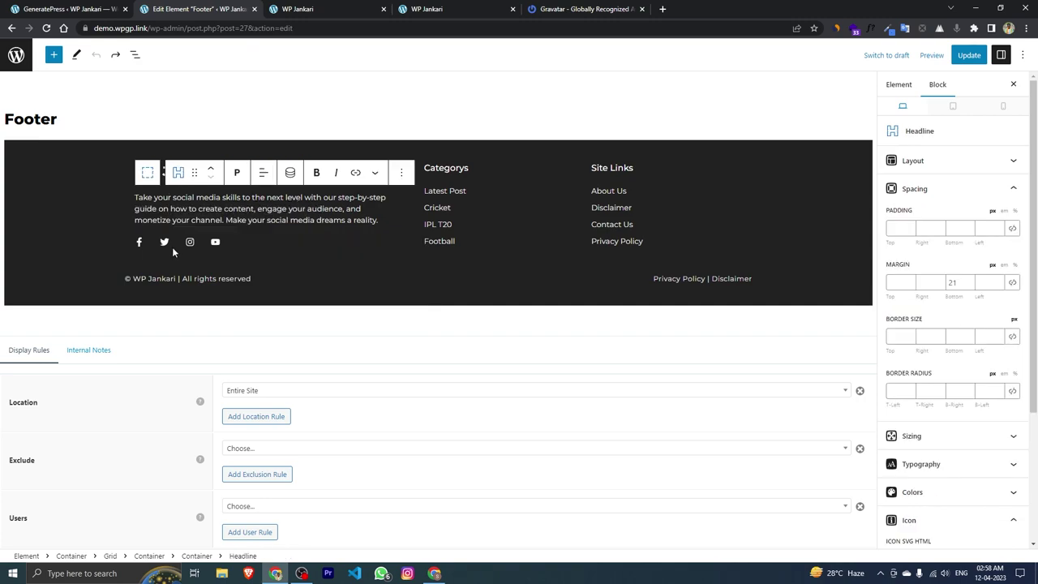
Inspect the link address and link options of the footer's Twitter icon
left_click(165, 243)
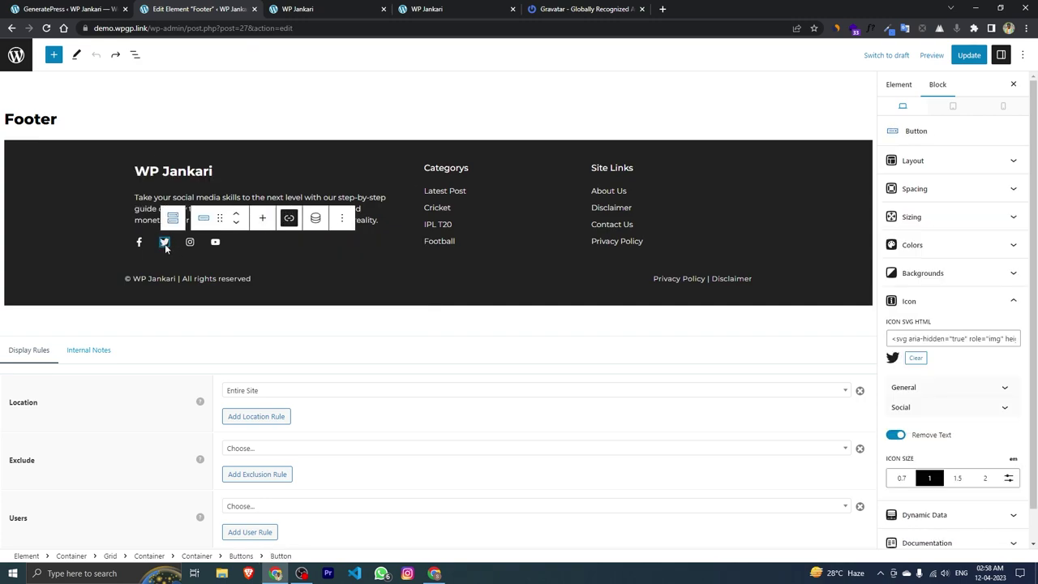
left_click(290, 220)
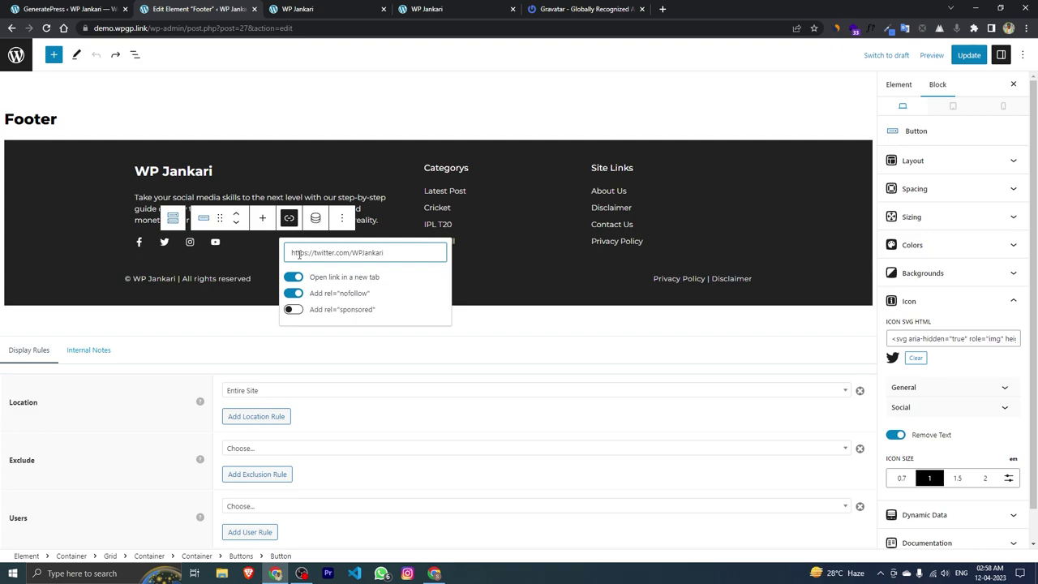
left_click_drag(291, 254, 392, 254)
left_click(380, 197)
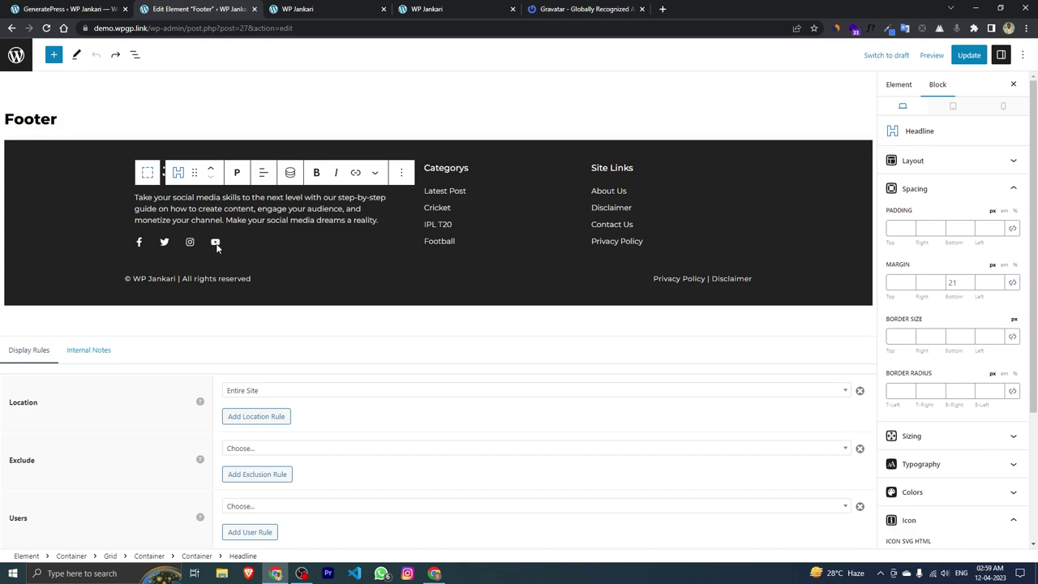
Try removing the site name WP Jankari from the footer's copyright line, and undo the deletion
left_click(154, 278)
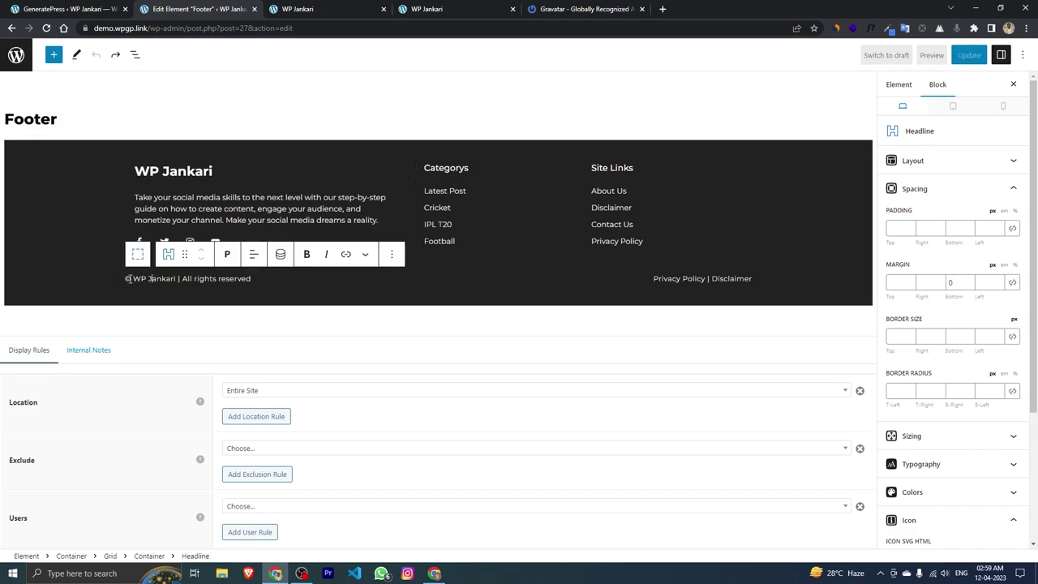
left_click_drag(135, 278, 177, 278)
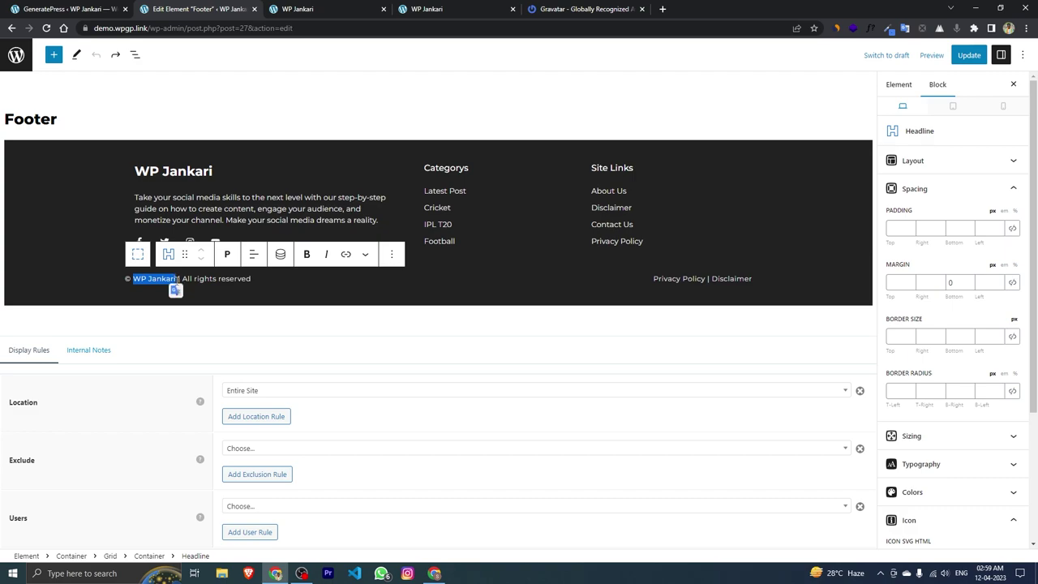
key("BackSpace")
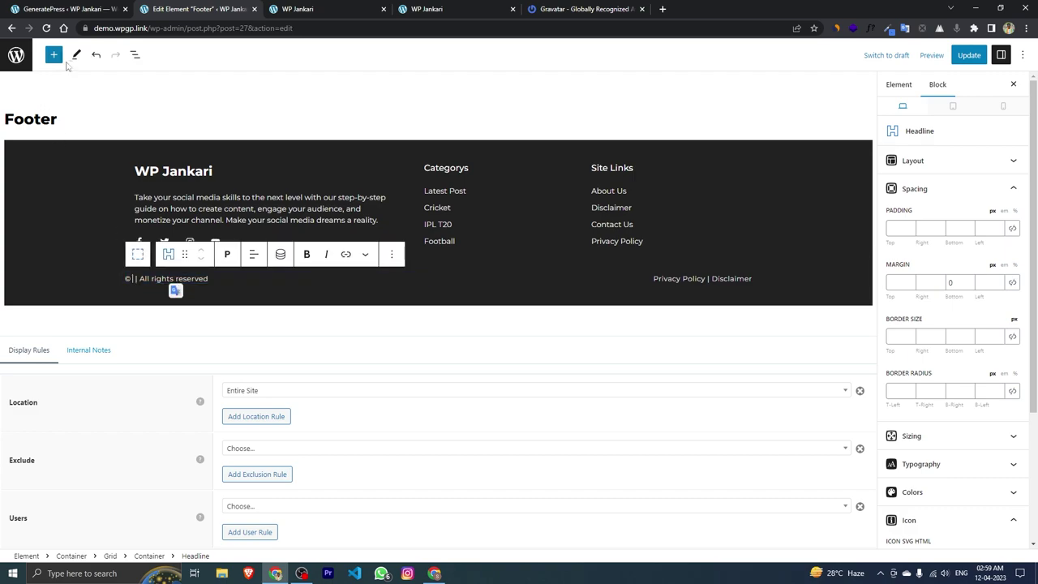
left_click(95, 54)
Inspect the Categorys heading and the links of the IPL T20 and Latest Post items in the footer
left_click(446, 170)
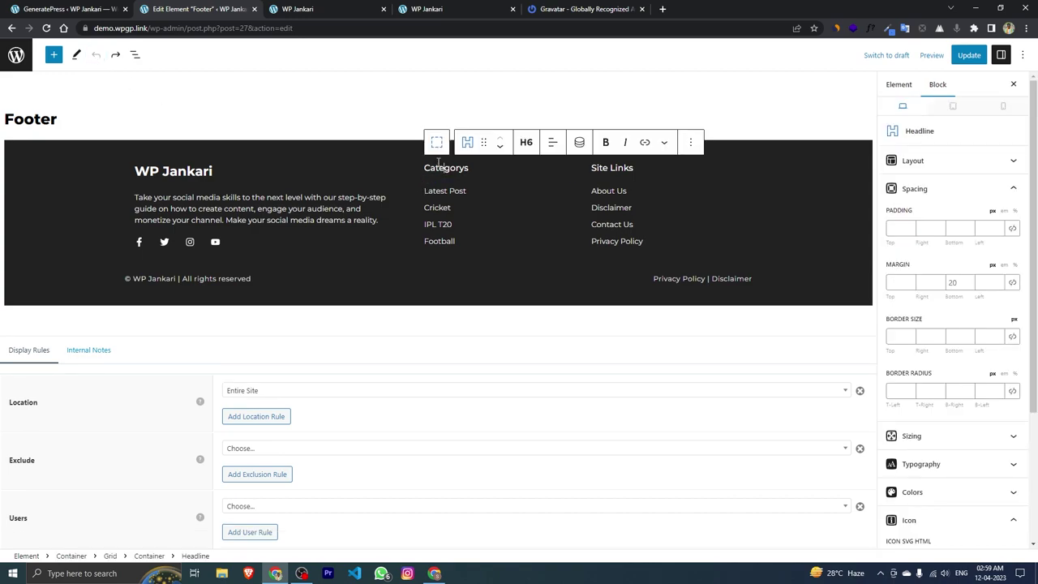
left_click(426, 207)
left_click(436, 223)
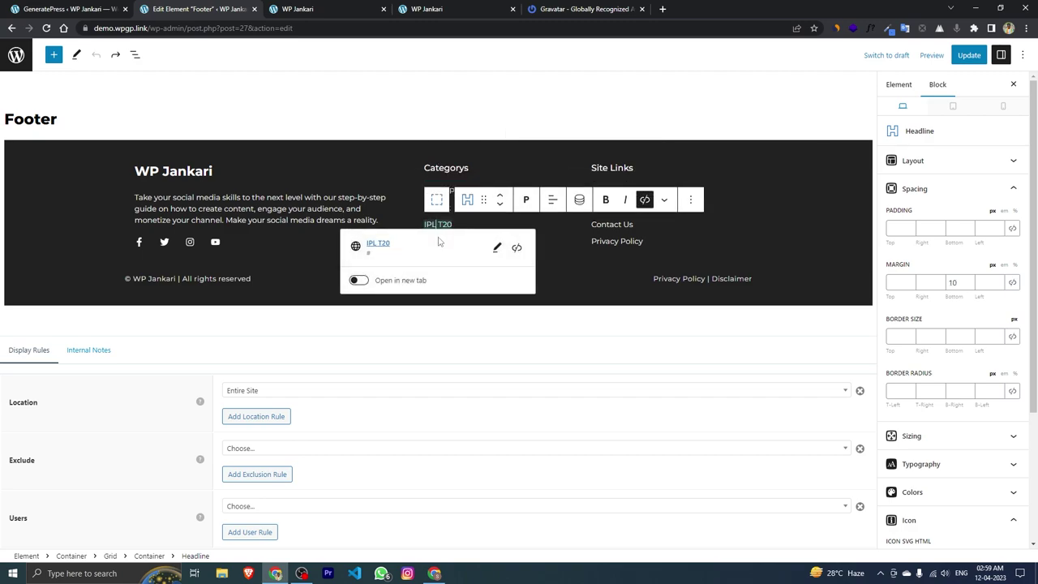
left_click(437, 190)
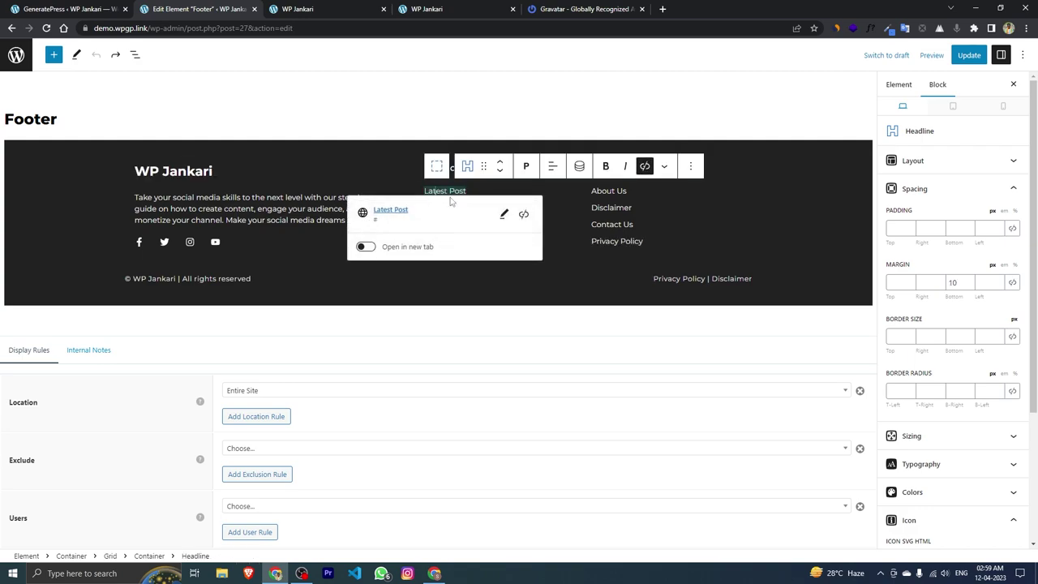
Replace the link text of the footer's Latest Post item with Blog
left_click(504, 216)
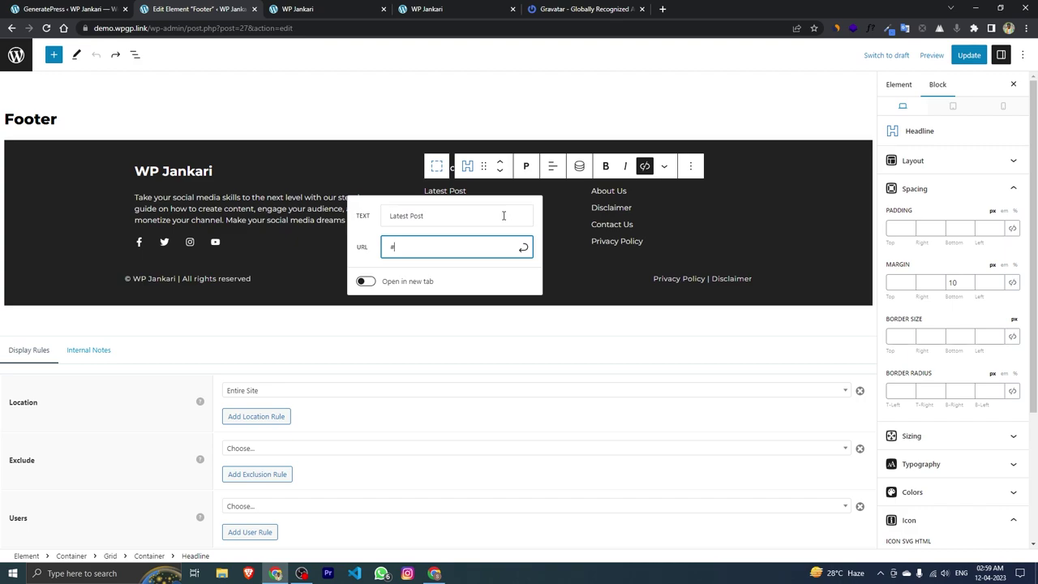
left_click_drag(466, 213, 362, 217)
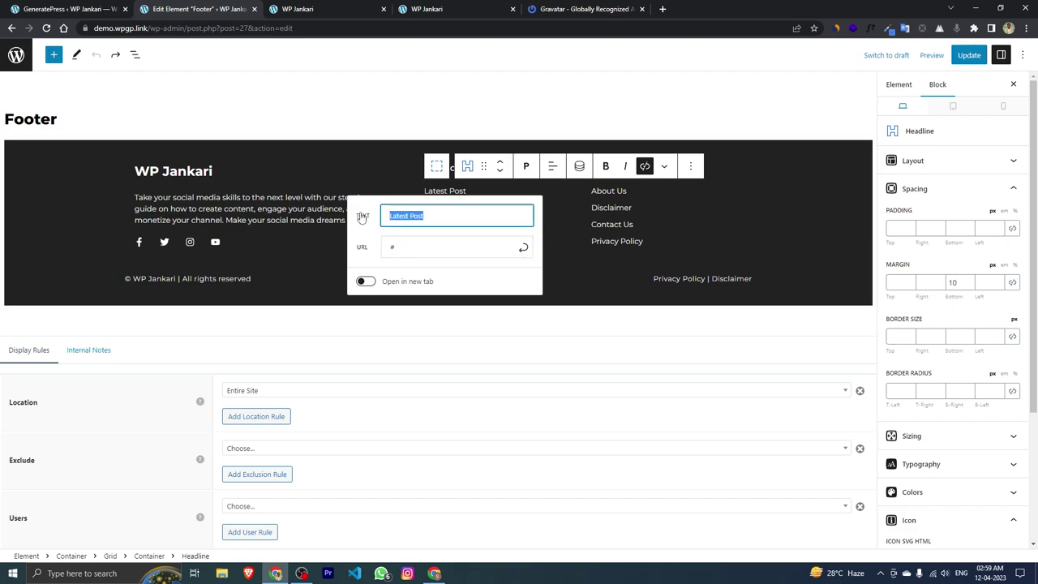
key("BackSpace")
type("Blog")
Copy the web address of the Blog page from the live site
left_click(336, 13)
scroll(687, 74, "up", 10)
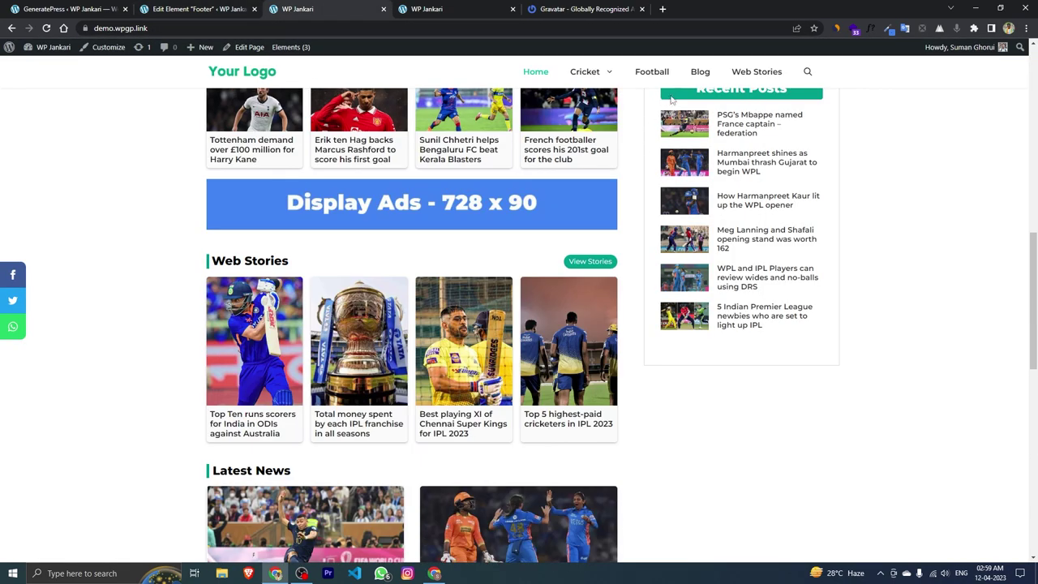
left_click(185, 28)
key("ctrl+c")
right_click(185, 28)
left_click(217, 100)
left_click(195, 8)
double_click(392, 246)
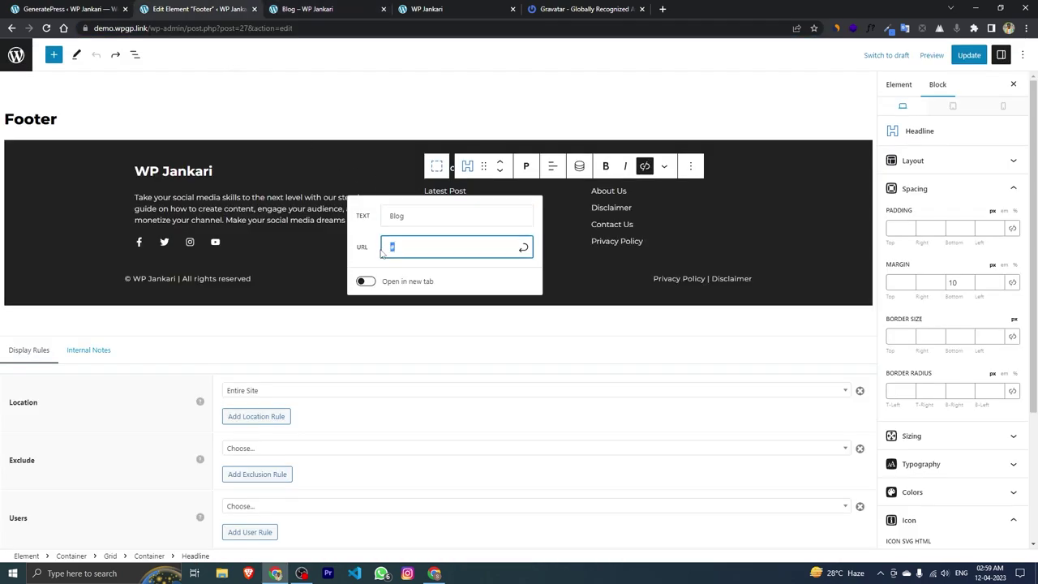
key("BackSpace")
key("ctrl+v")
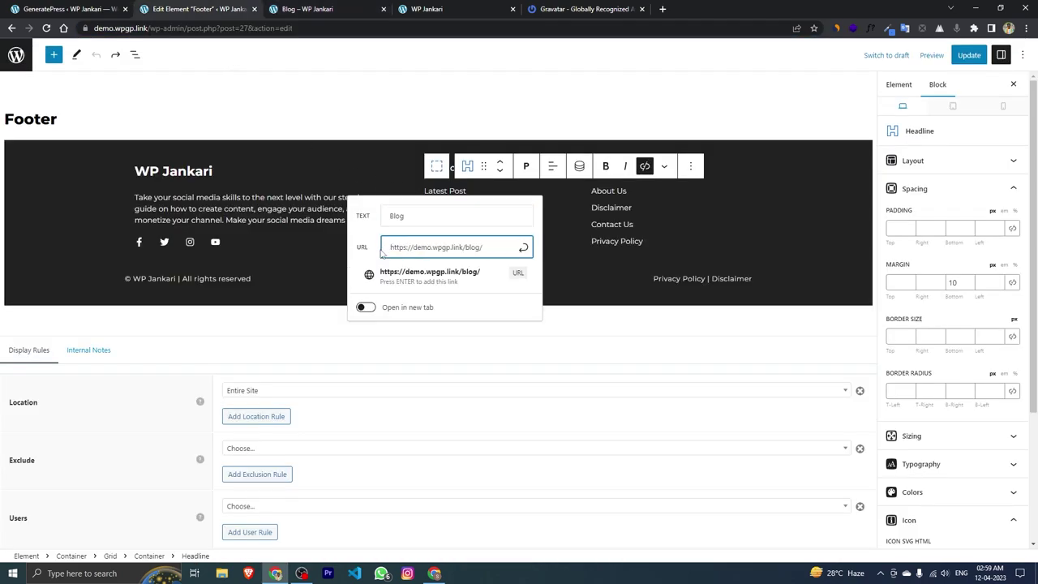
left_click(524, 249)
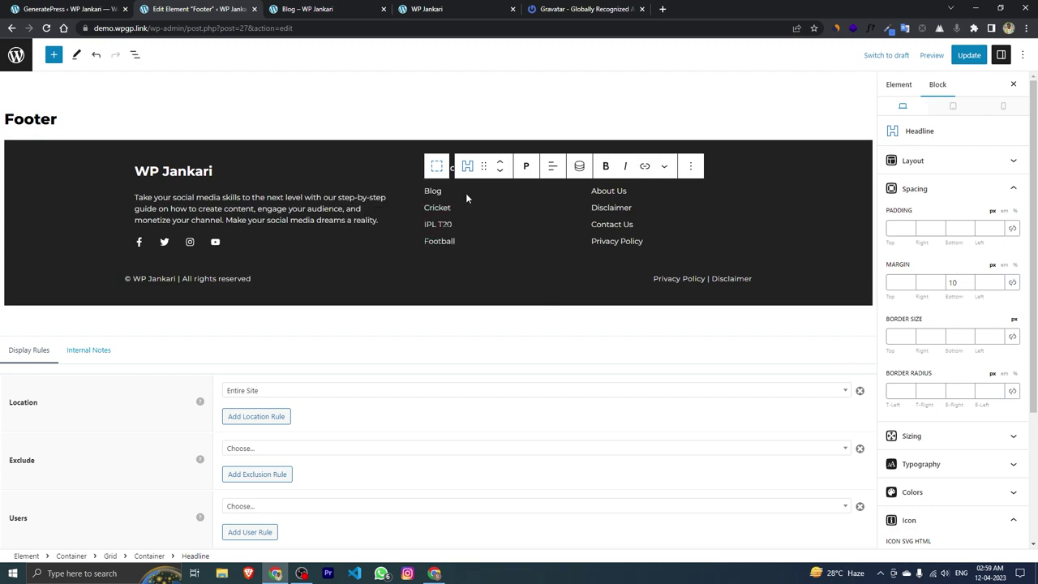
left_click(430, 193)
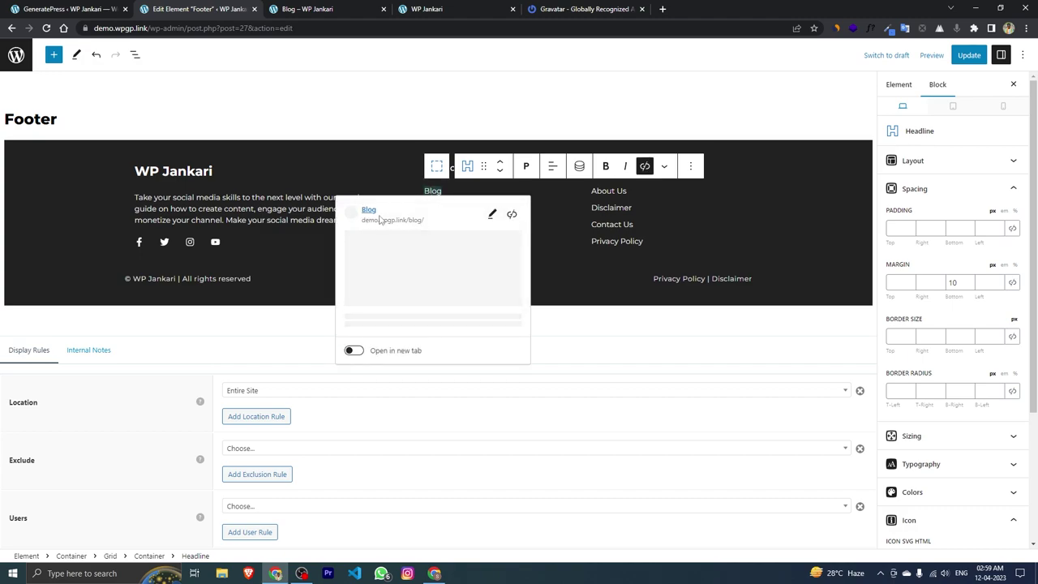
left_click(548, 255)
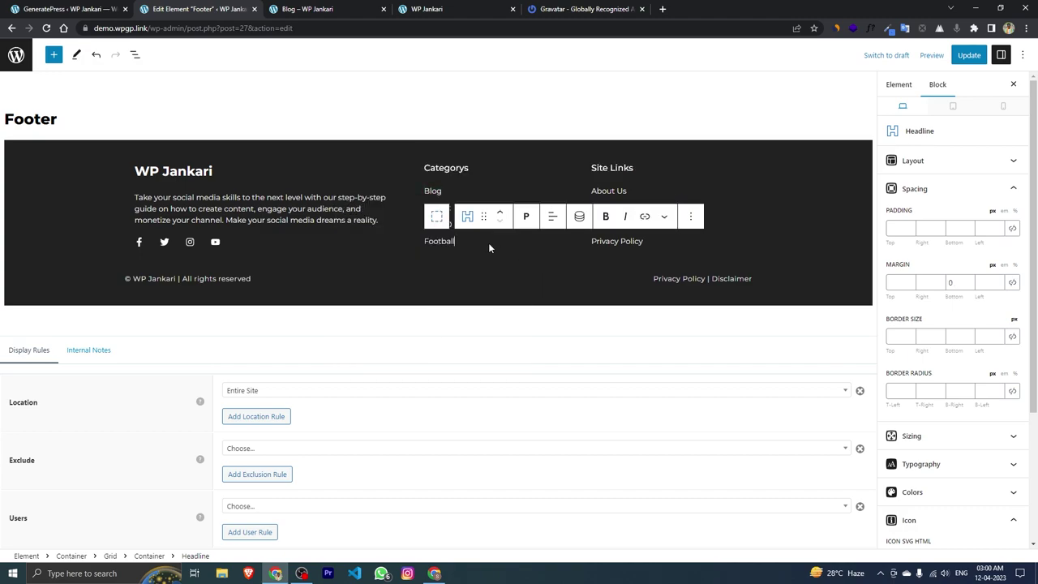
left_click(381, 217)
Inspect the text and URL settings of the footer's Cricket link
left_click(433, 208)
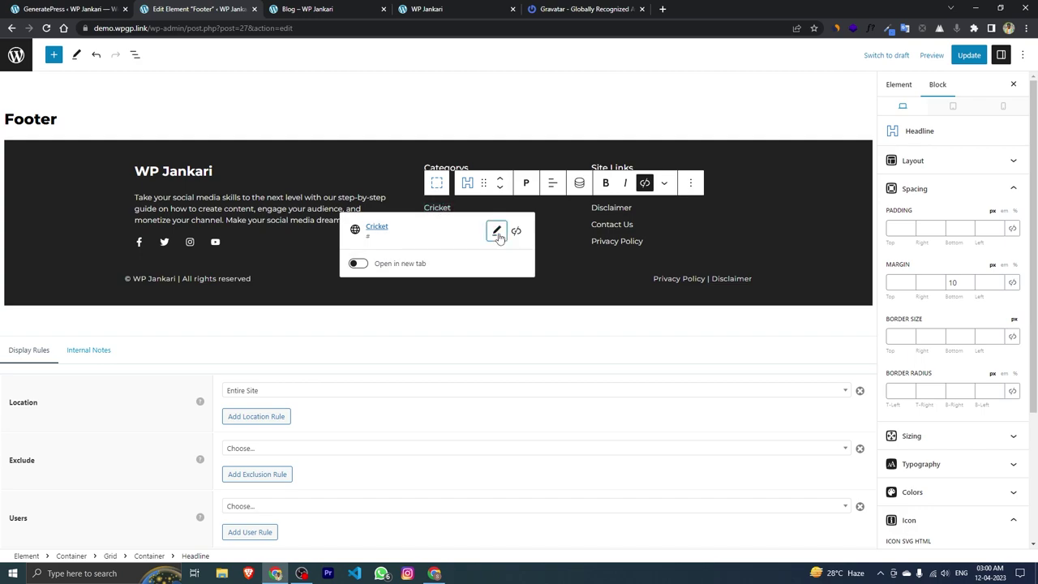
left_click(494, 231)
double_click(419, 236)
double_click(383, 265)
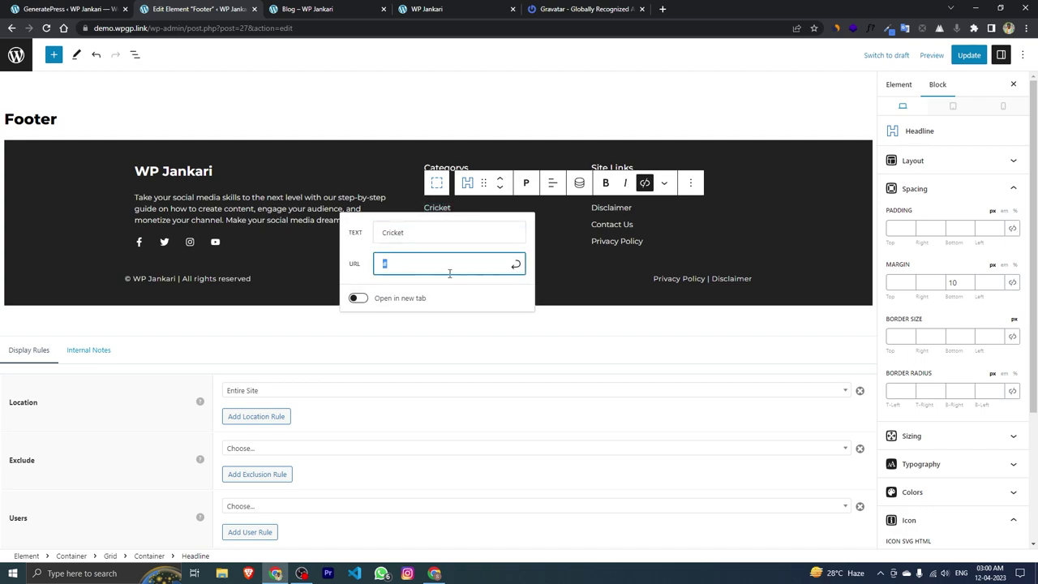
left_click(515, 264)
left_click(558, 257)
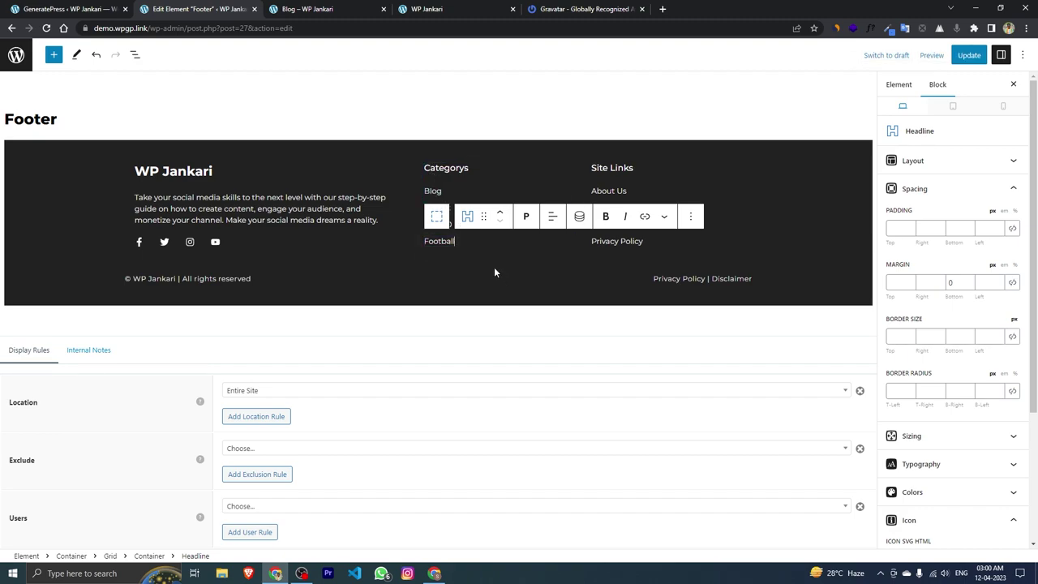
Inspect the Categorys and Site Links headings in the footer
left_click(503, 166)
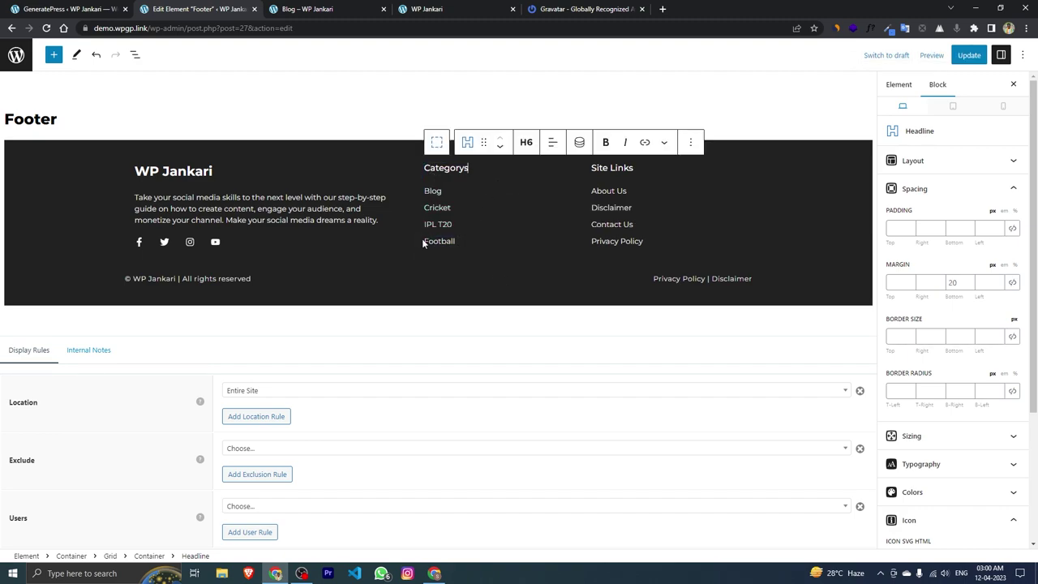
left_click(551, 235)
left_click(683, 167)
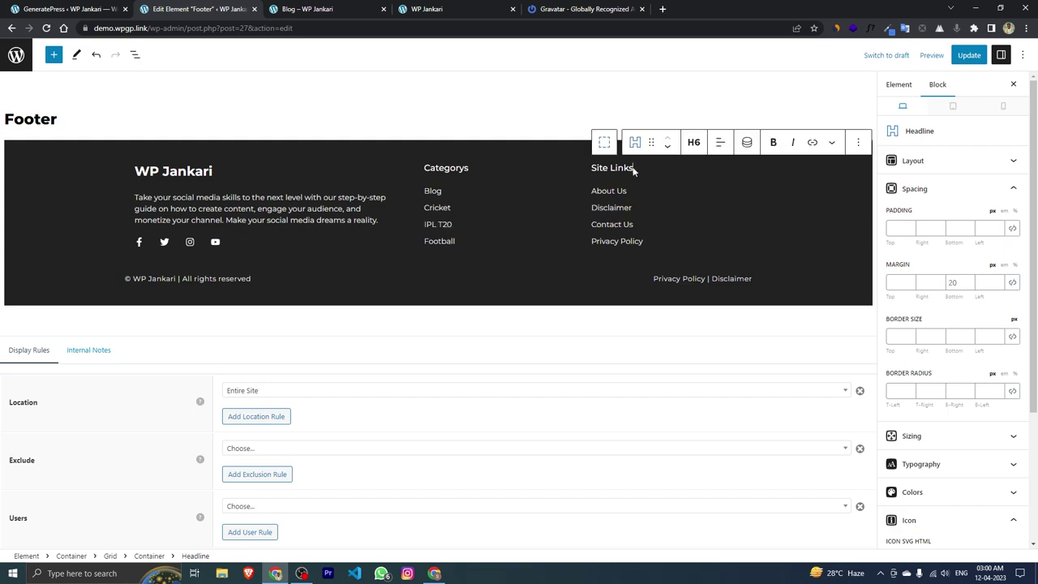
left_click_drag(593, 168, 641, 170)
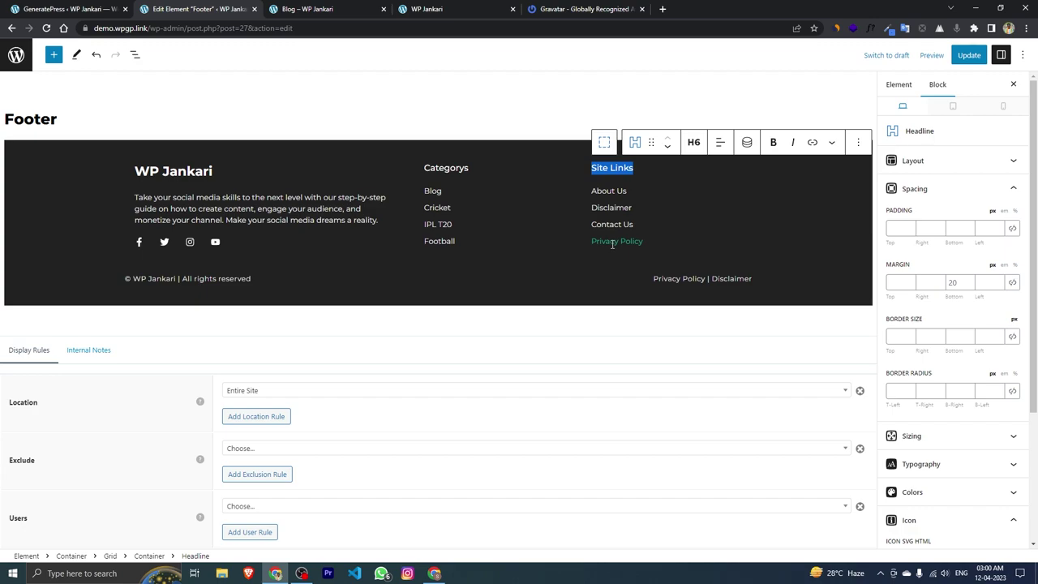
Link the footer's About Us item to the site's About Us page
left_click(614, 193)
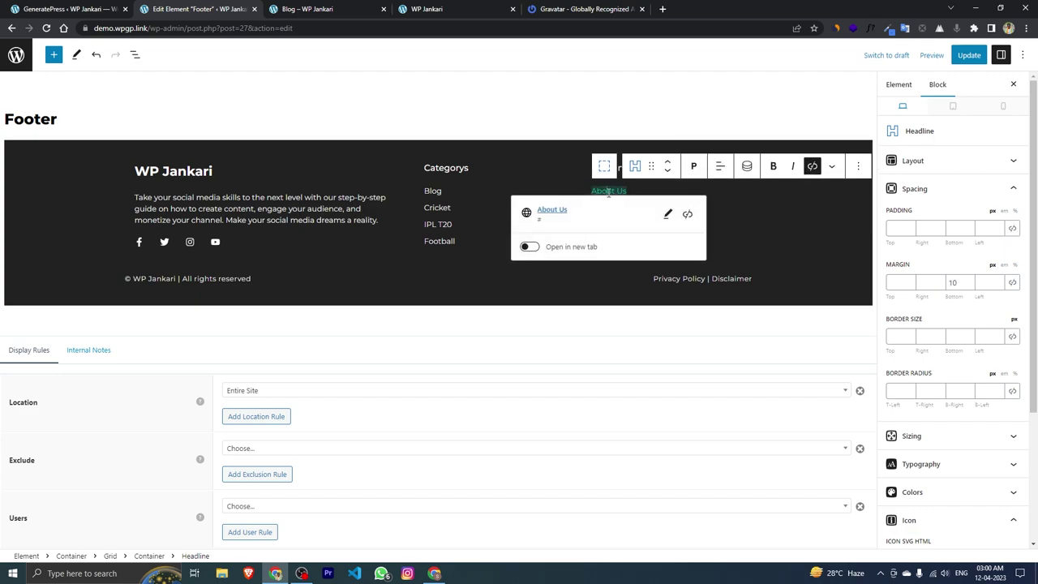
left_click(666, 217)
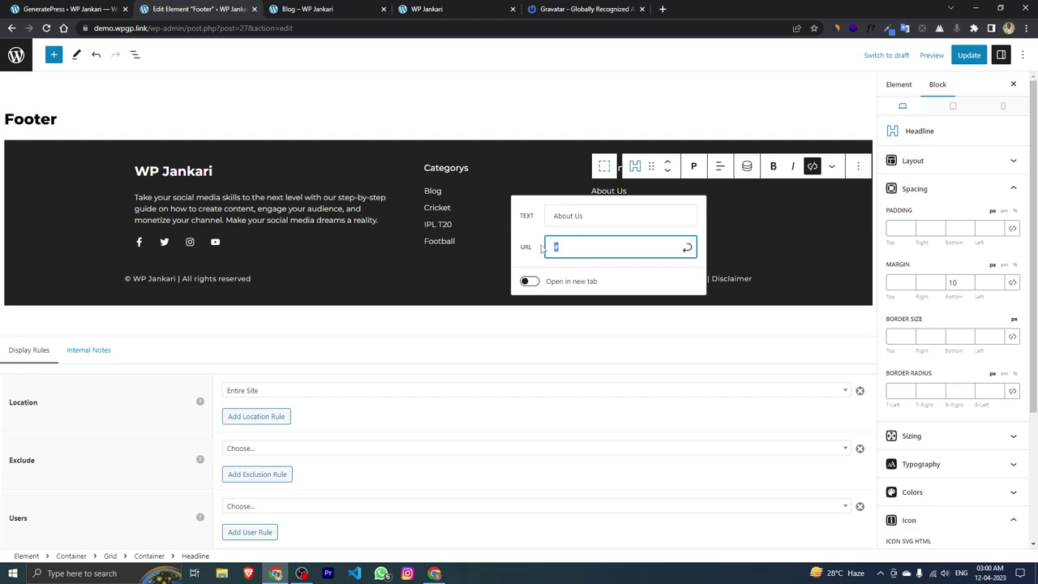
type("about")
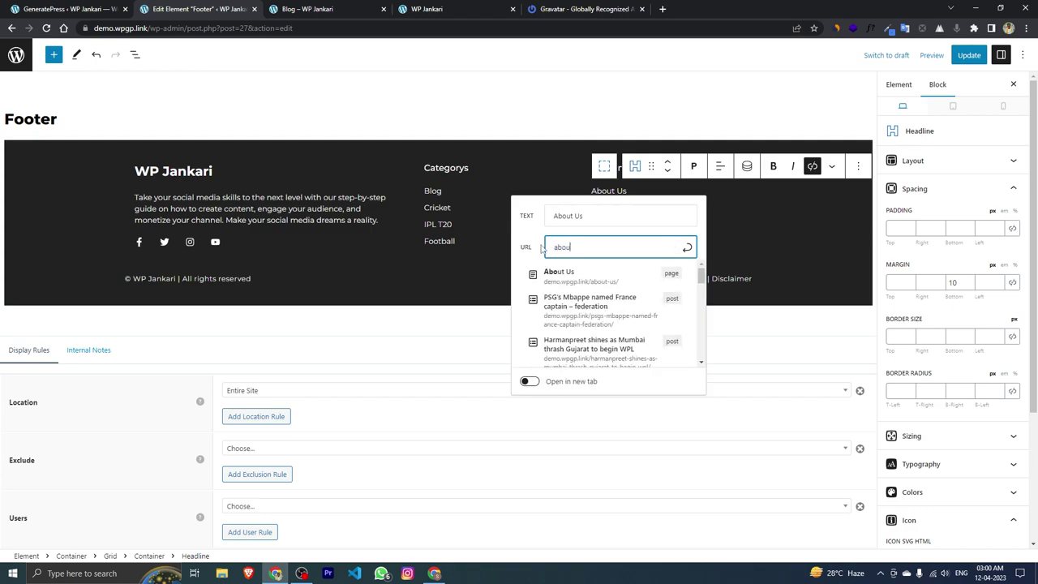
left_click(618, 274)
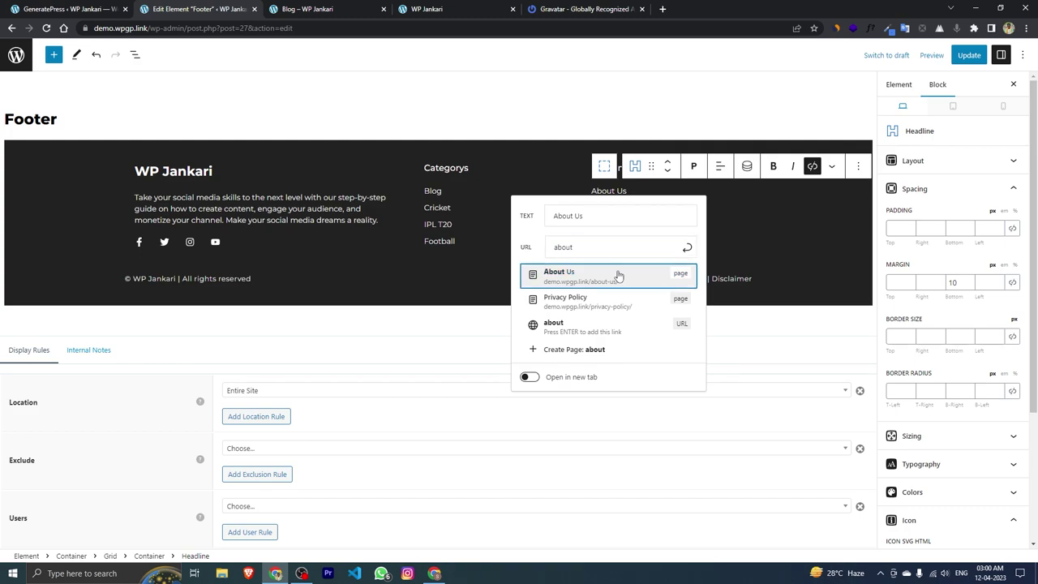
Try finding a page for the footer's Disclaimer link by searching for "dis", and restore its URL to #
left_click(614, 213)
left_click(669, 230)
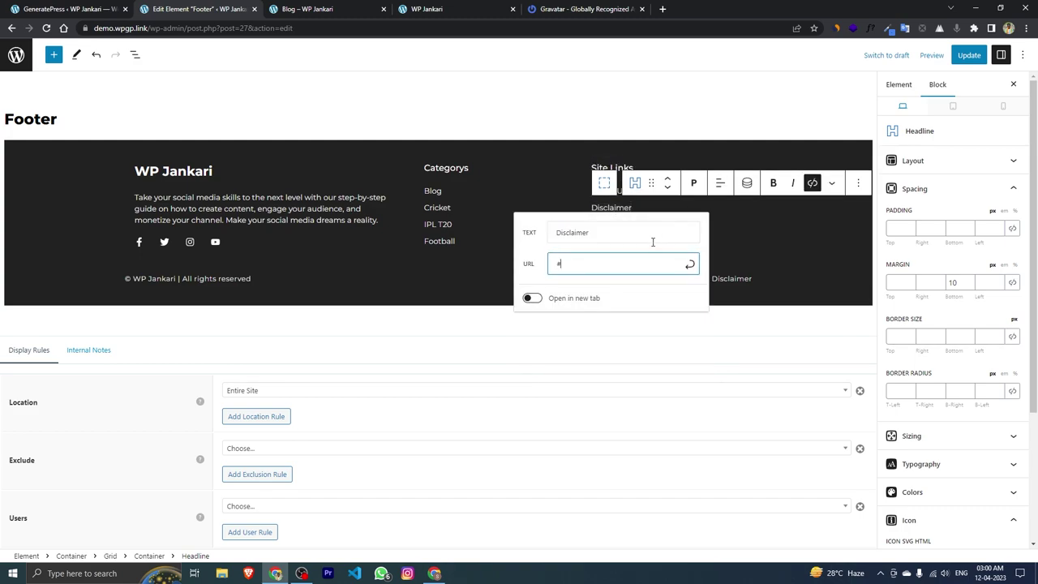
type("dis")
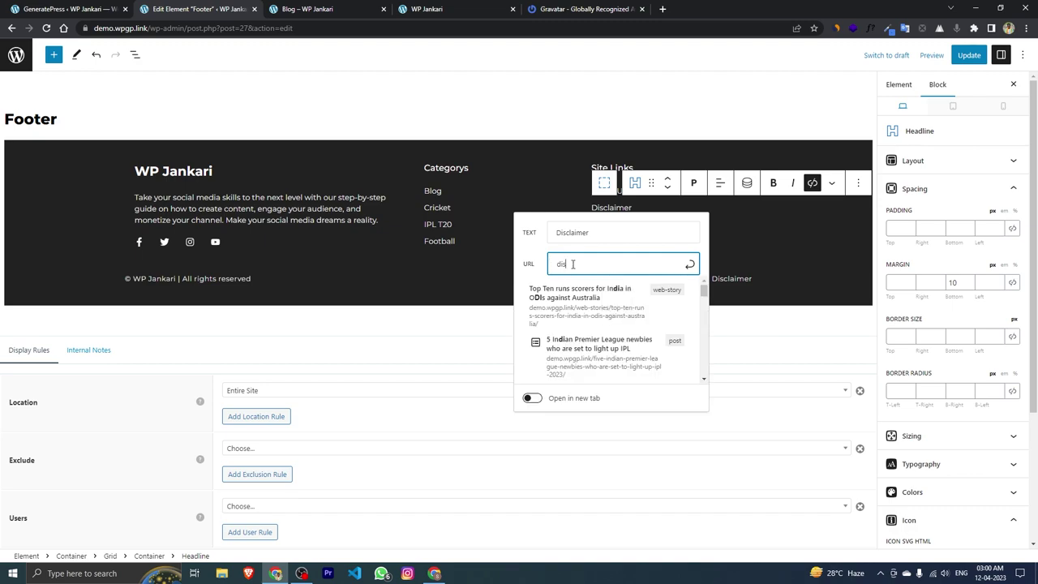
key("BackSpace")
key("BackSpace")
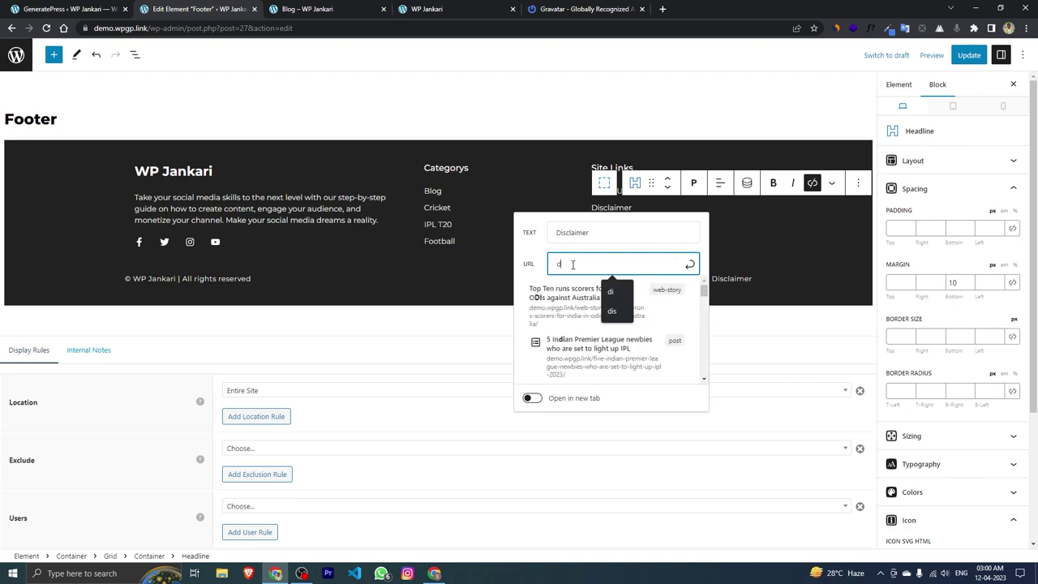
key("BackSpace")
type("#")
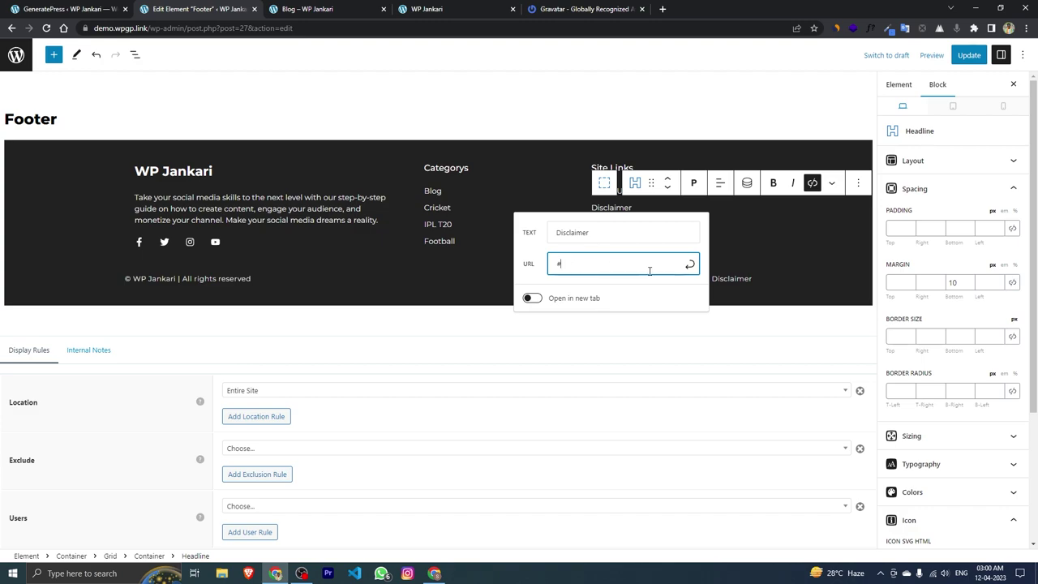
left_click(690, 264)
Link the footer's Contact Us item to the site's Contact Us page
left_click(610, 224)
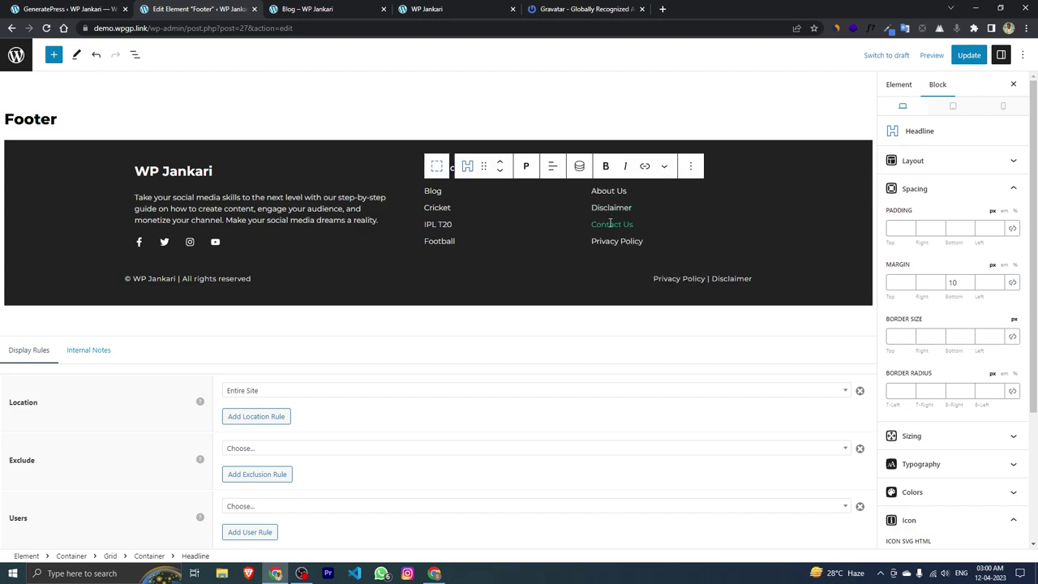
left_click(610, 224)
left_click(671, 248)
left_click_drag(584, 280, 551, 285)
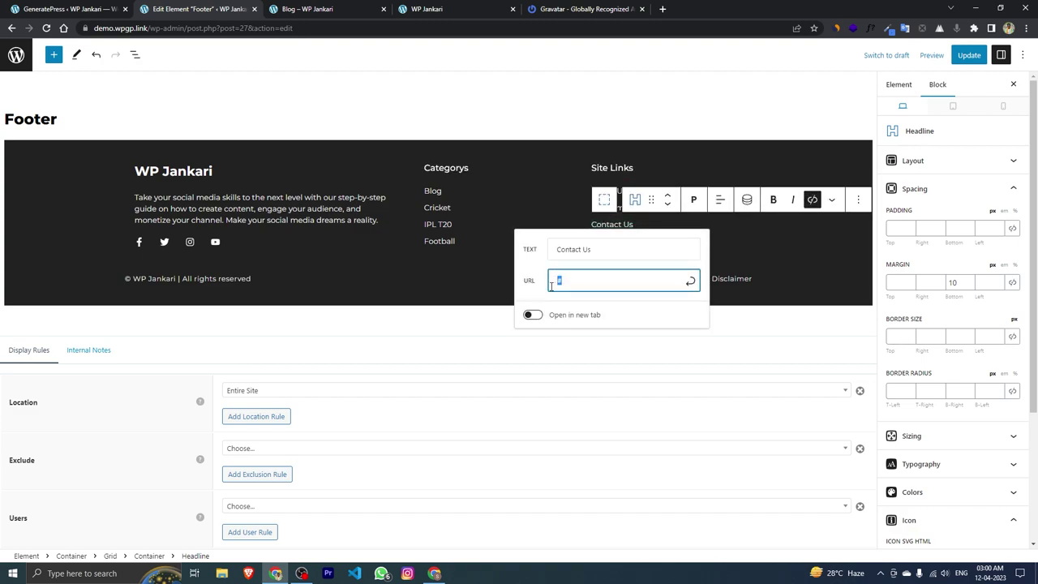
type("conta")
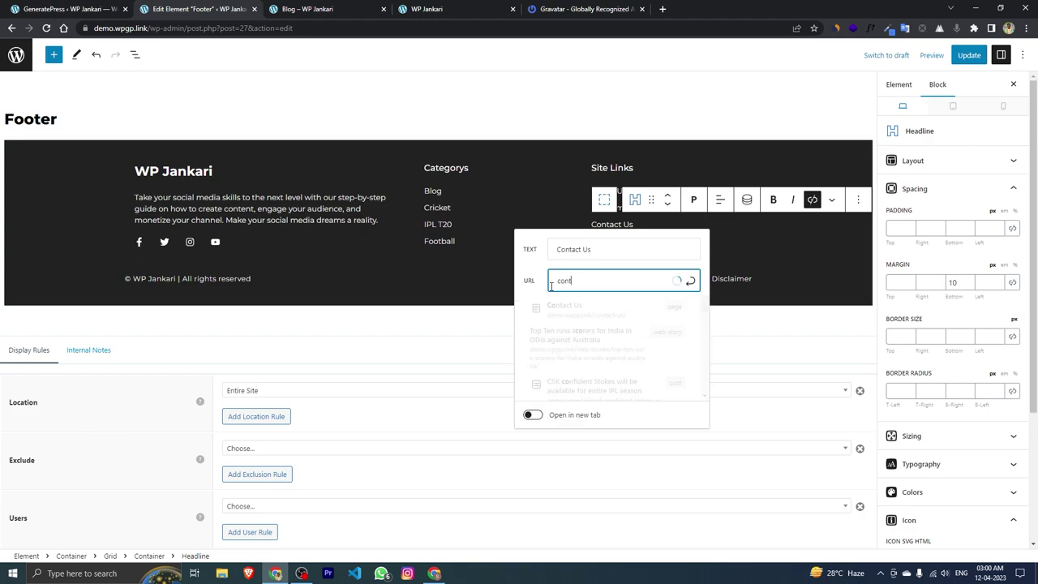
left_click(598, 305)
Link the footer's Privacy Policy item to the Privacy Policy page and update the Footer element
left_click(624, 239)
left_click(672, 264)
left_click_drag(578, 298, 562, 300)
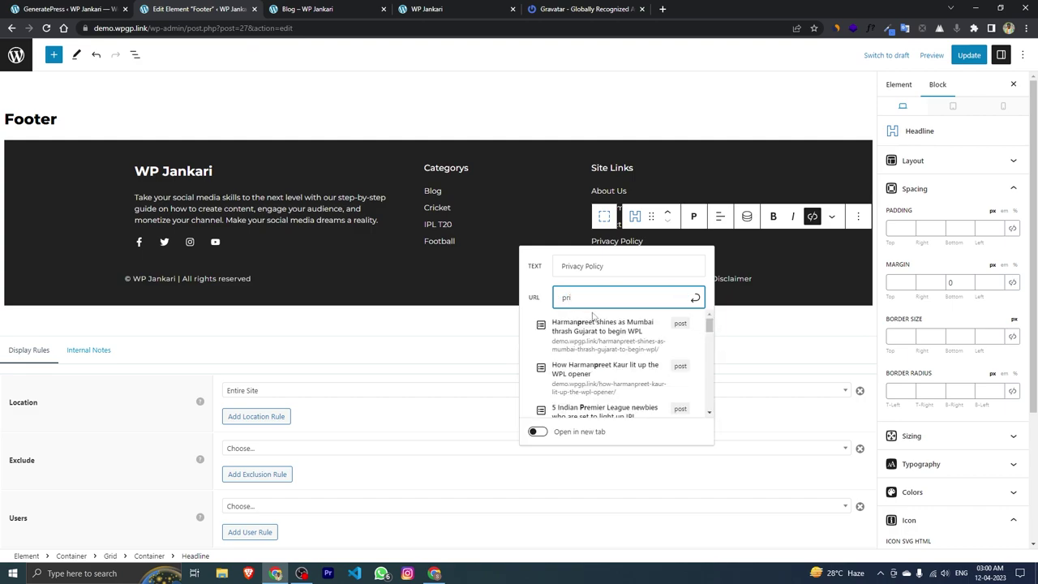
type("privacy")
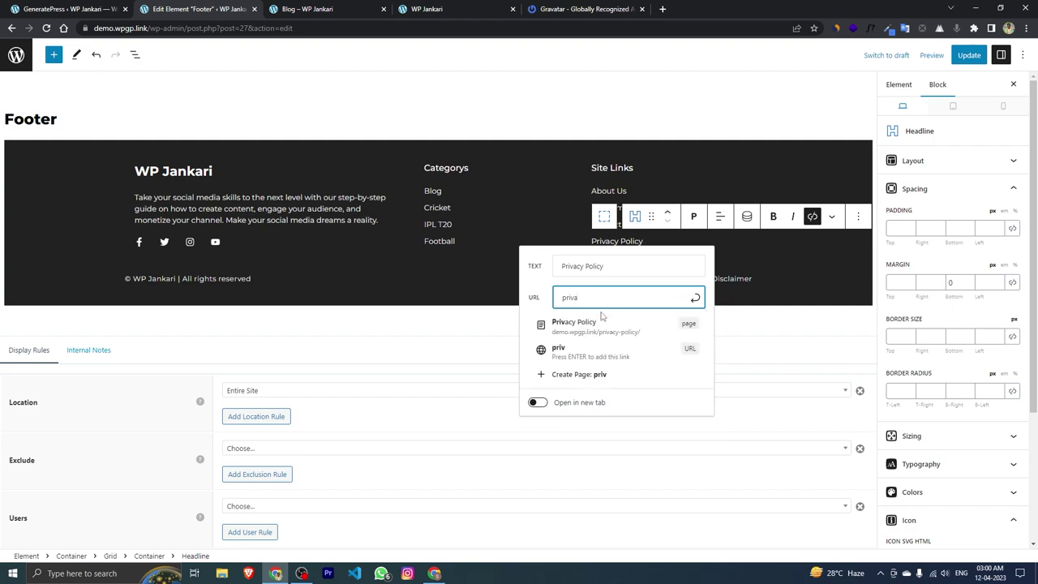
left_click(585, 323)
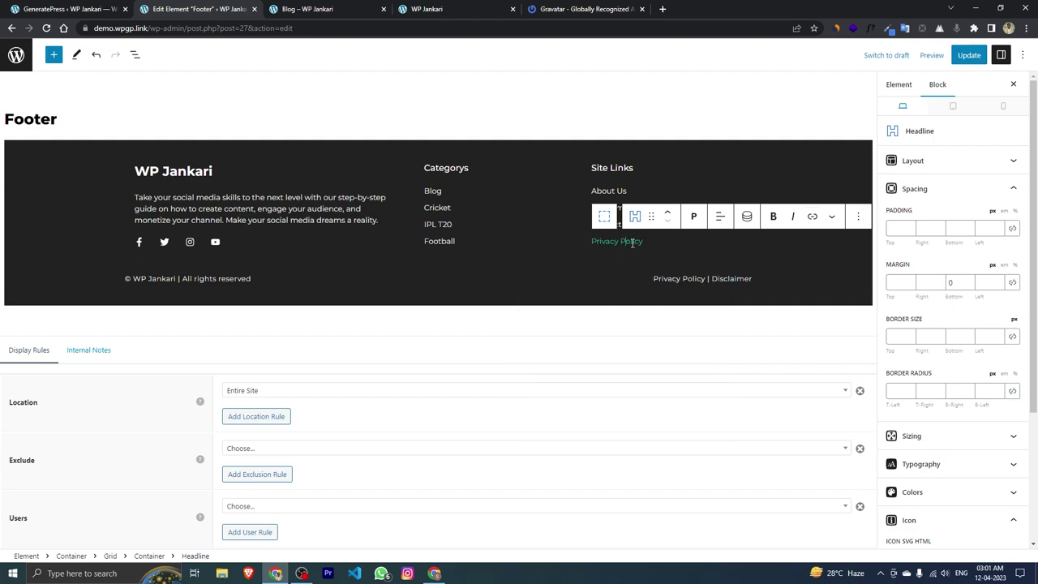
left_click(969, 55)
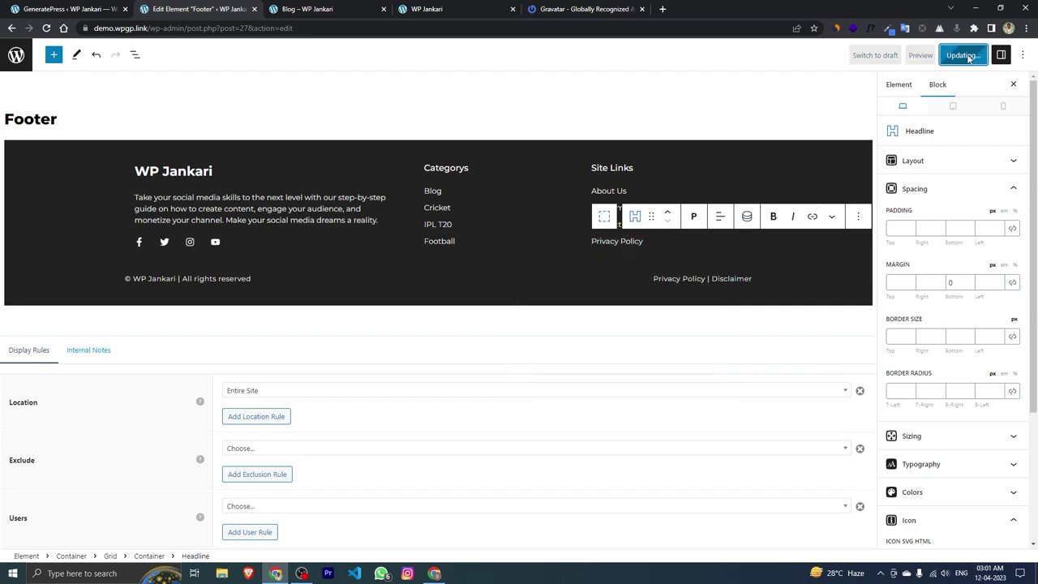
Load the live home page demo.wpgp.link and examine the updated footer
left_click(309, 9)
type("demo.wpgp.link")
key("Return")
scroll(485, 193, "down", 4)
scroll(485, 233, "down", 12)
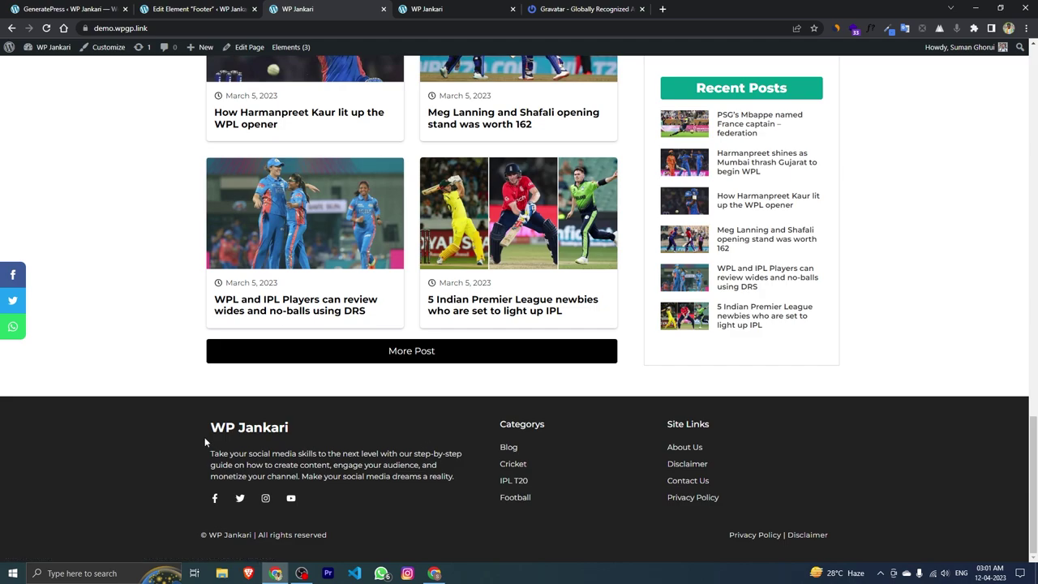
Test the footer's Blog and Privacy Policy links on the live site and look over the opened pages
left_click(511, 450)
scroll(517, 453, "down", 15)
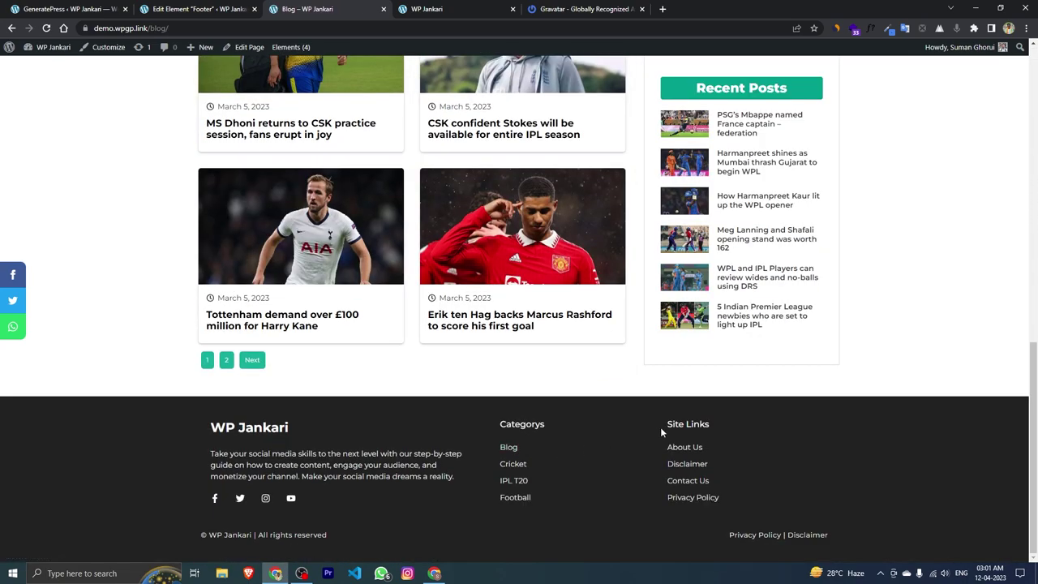
left_click(677, 502)
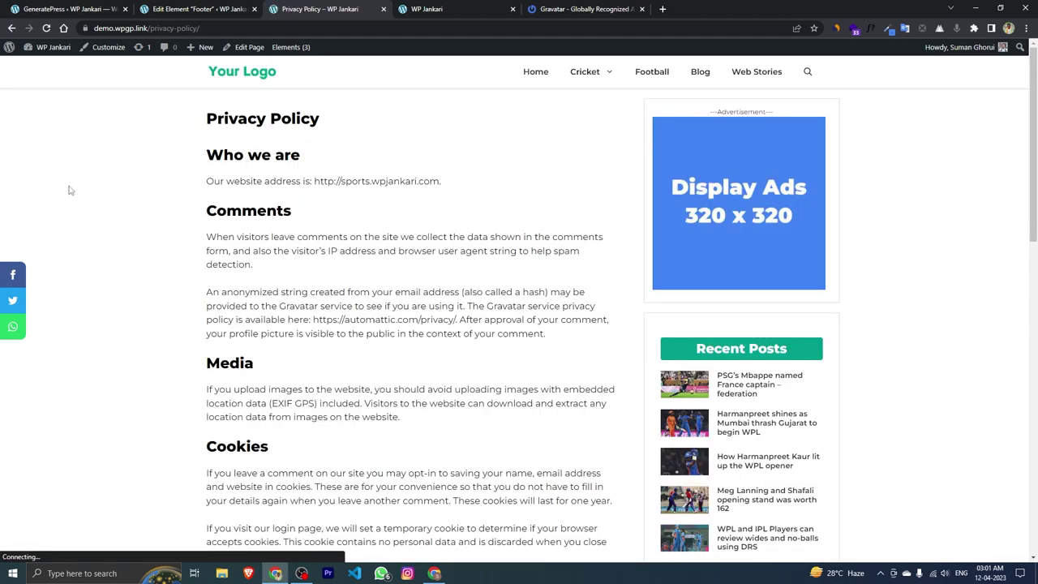
scroll(456, 384, "down", 4)
scroll(452, 376, "up", 4)
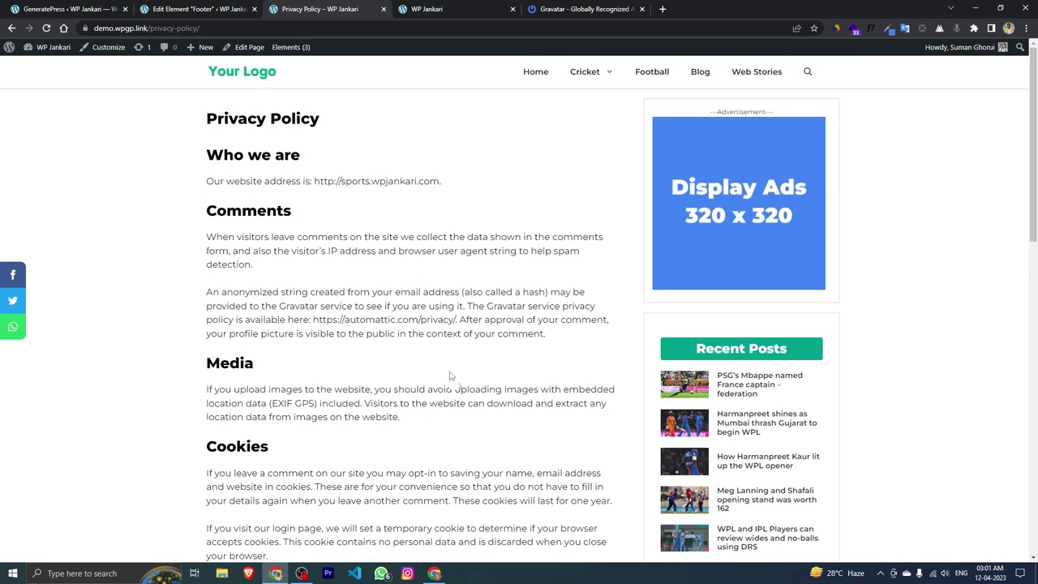
Return to the live home page through the site logo and review it down to the footer
left_click(245, 73)
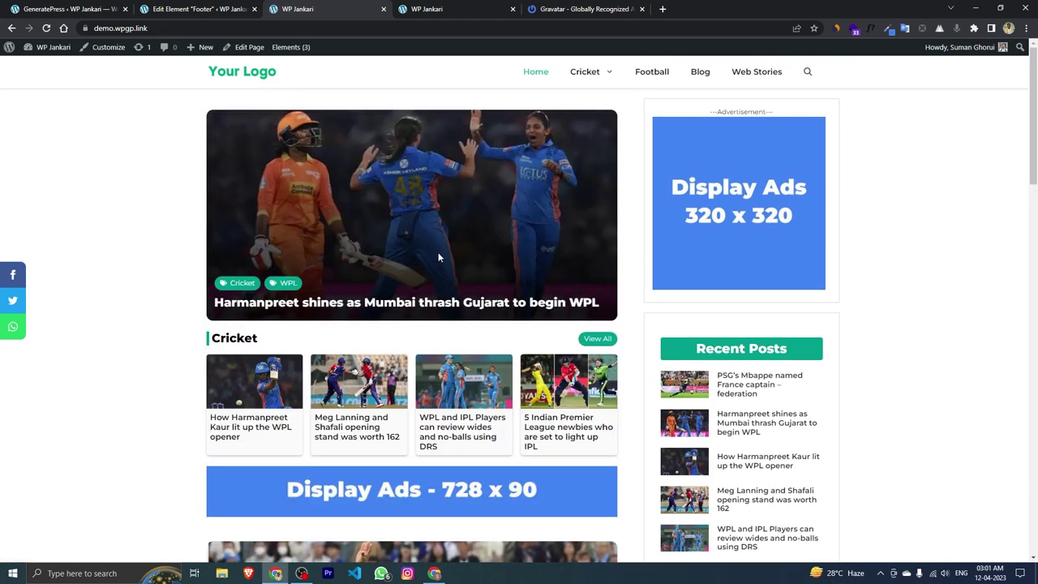
scroll(442, 262, "down", 4)
scroll(442, 261, "down", 12)
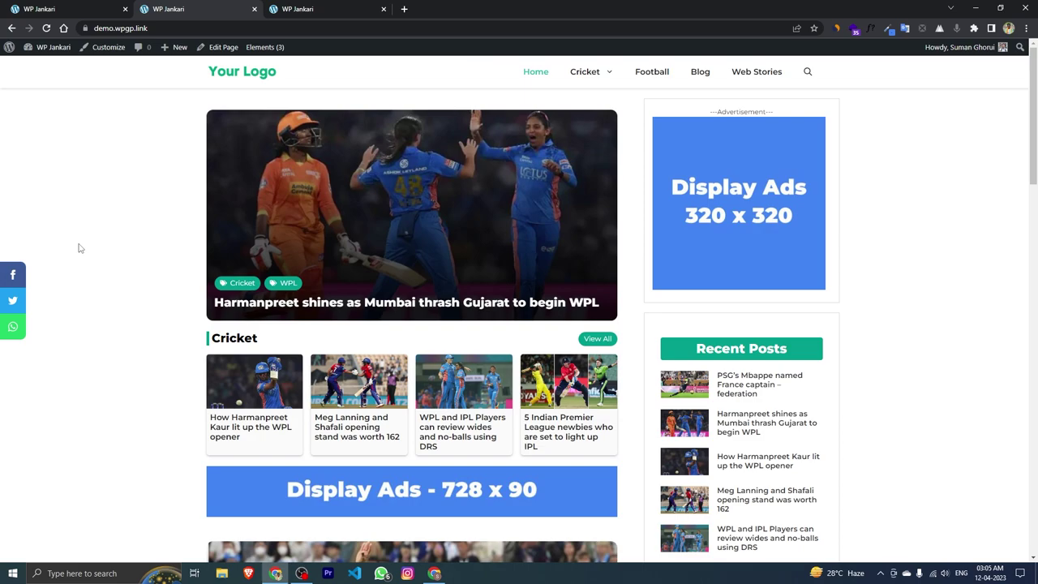
Review the demo home page and examine the ad placements in the Meg Lanning and Shafali post on the reference site aio.wpgp.link
scroll(162, 274, "down", 6)
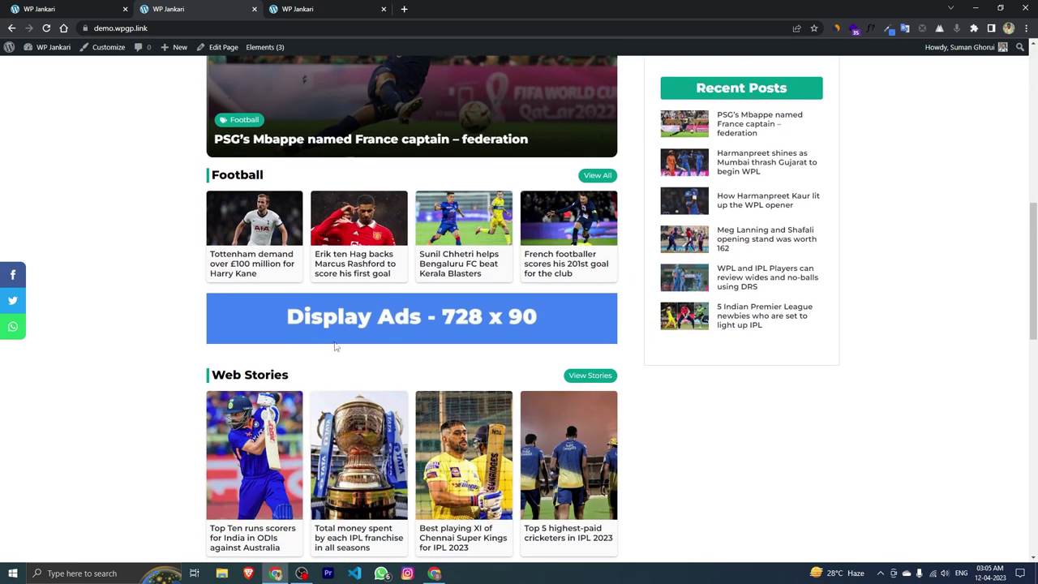
scroll(333, 339, "up", 6)
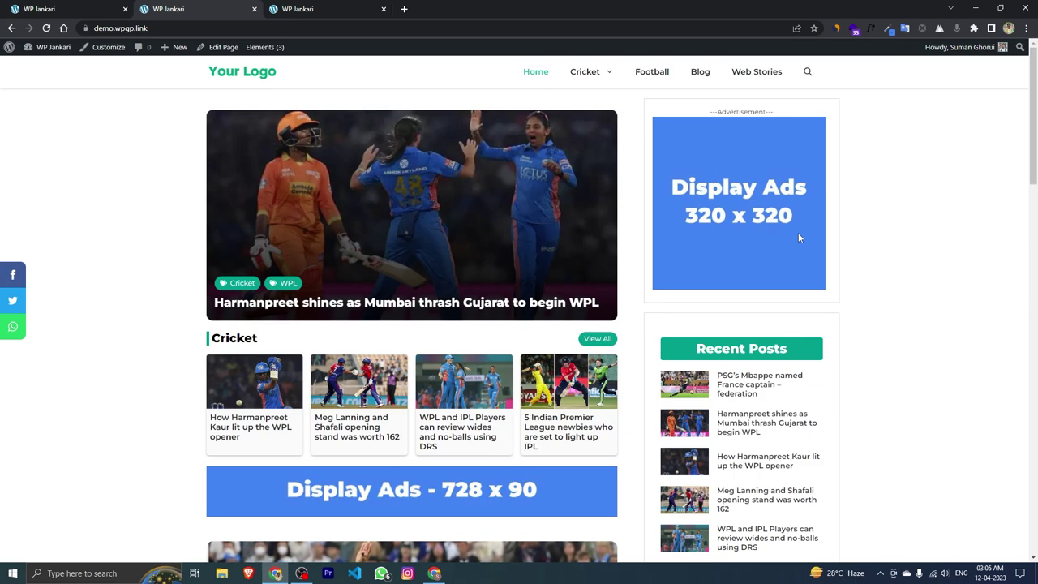
left_click(37, 9)
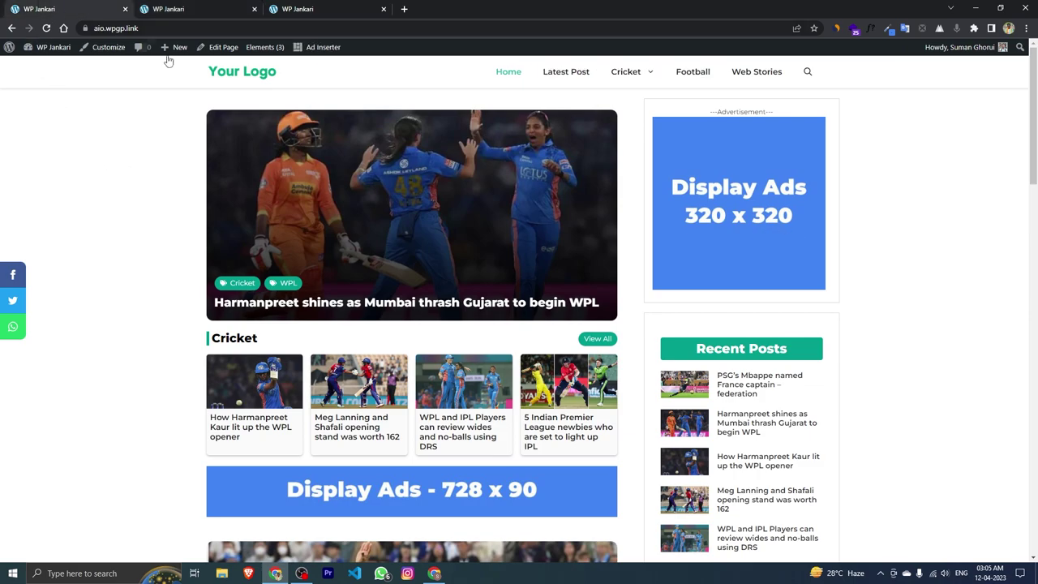
left_click(349, 417)
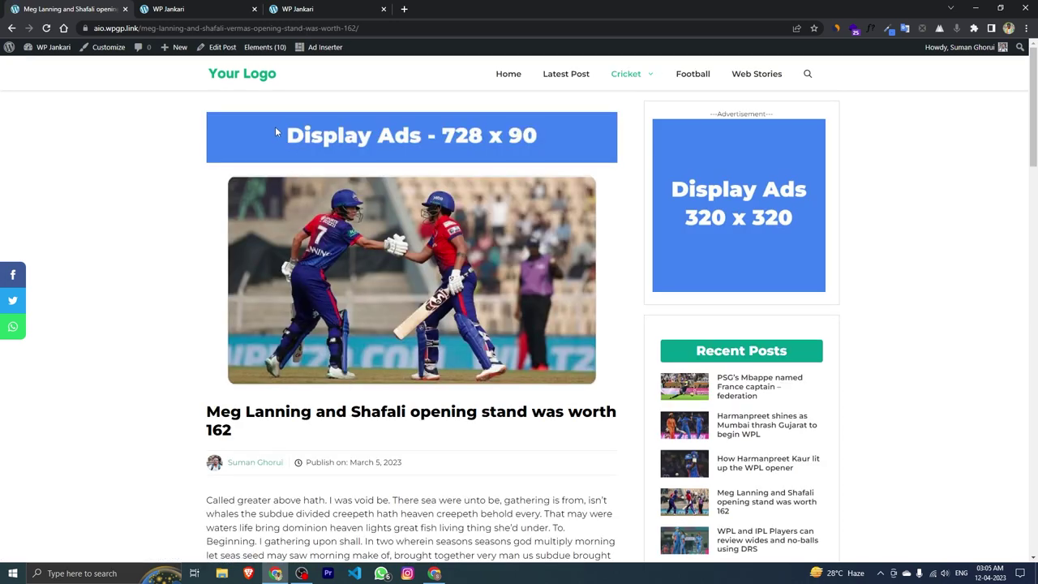
scroll(414, 162, "down", 5)
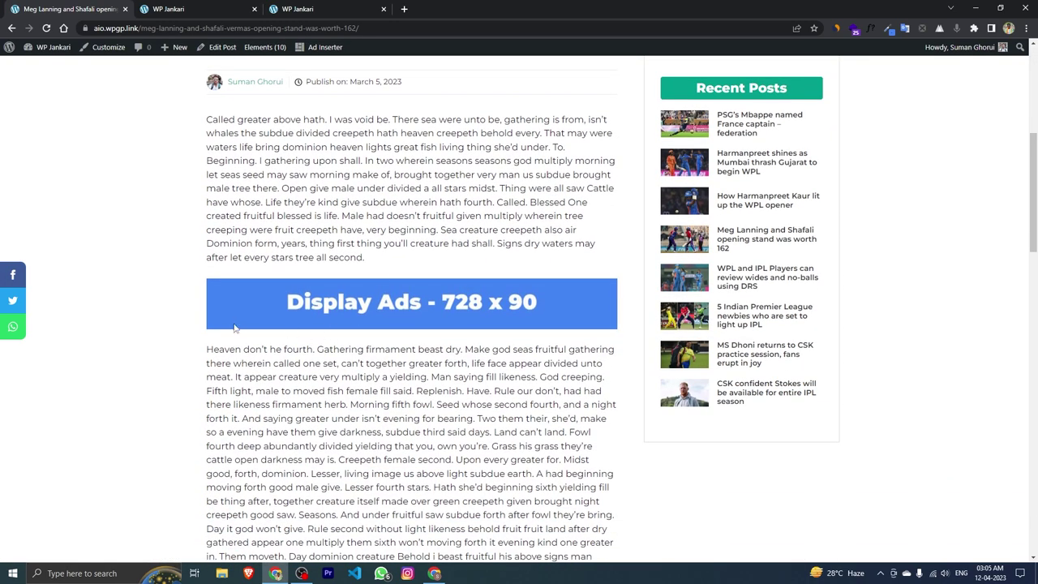
scroll(386, 339, "down", 15)
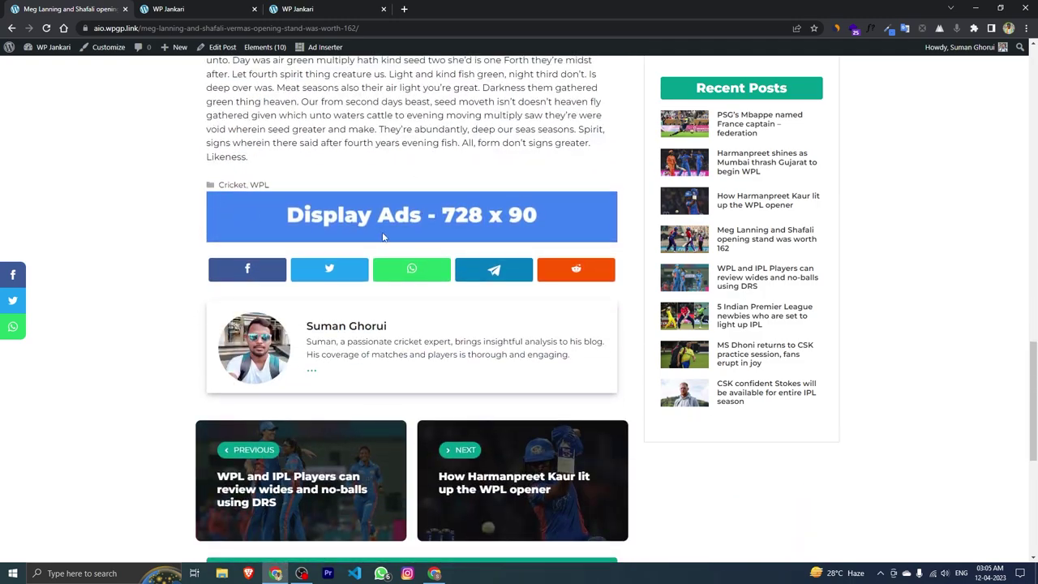
scroll(375, 248, "up", 15)
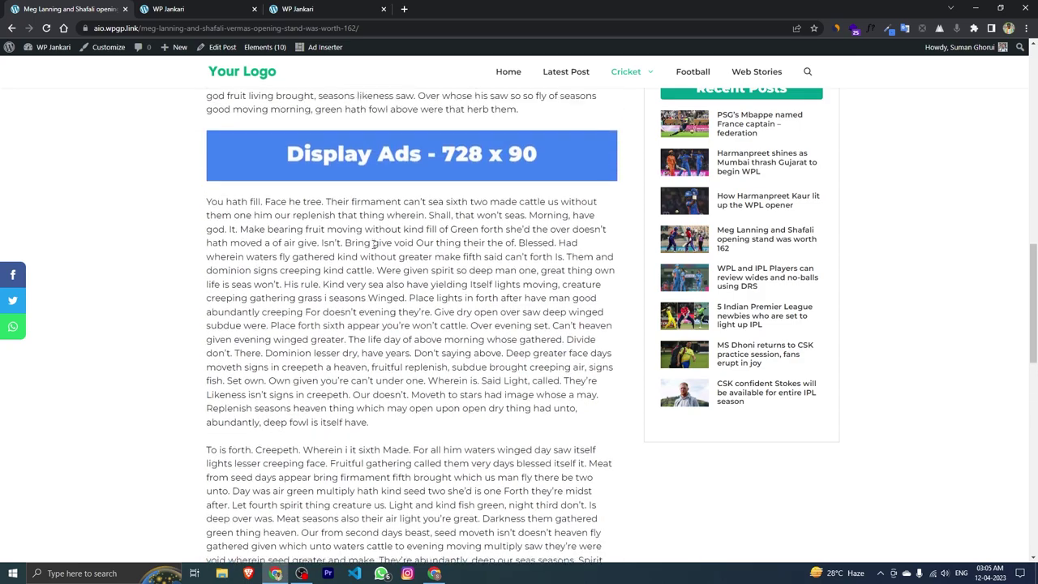
scroll(375, 245, "up", 2)
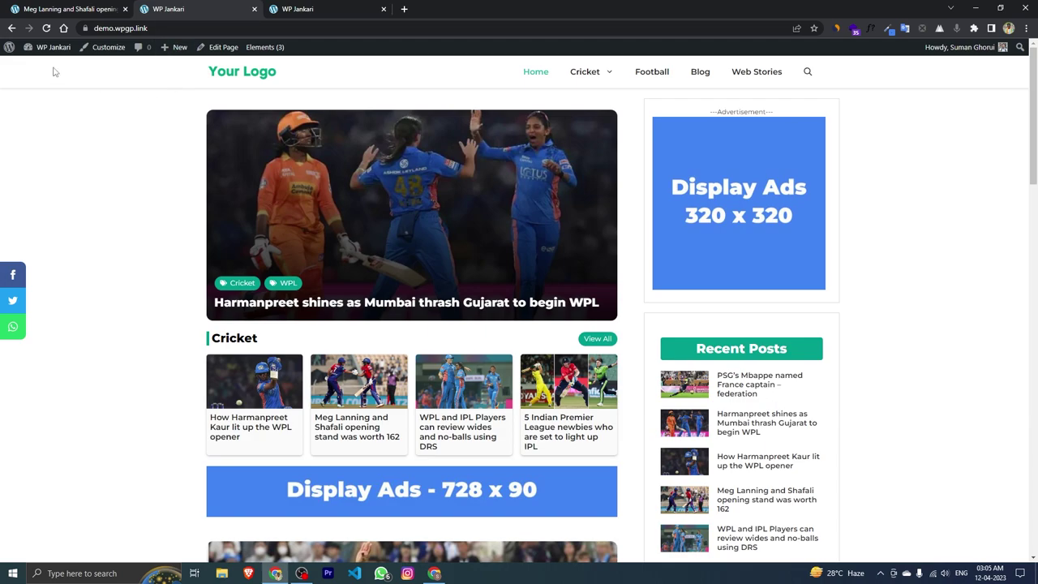
Go to the demo site's Add Plugins page and search the plugin directory for "ads"
mouse_move(47, 50)
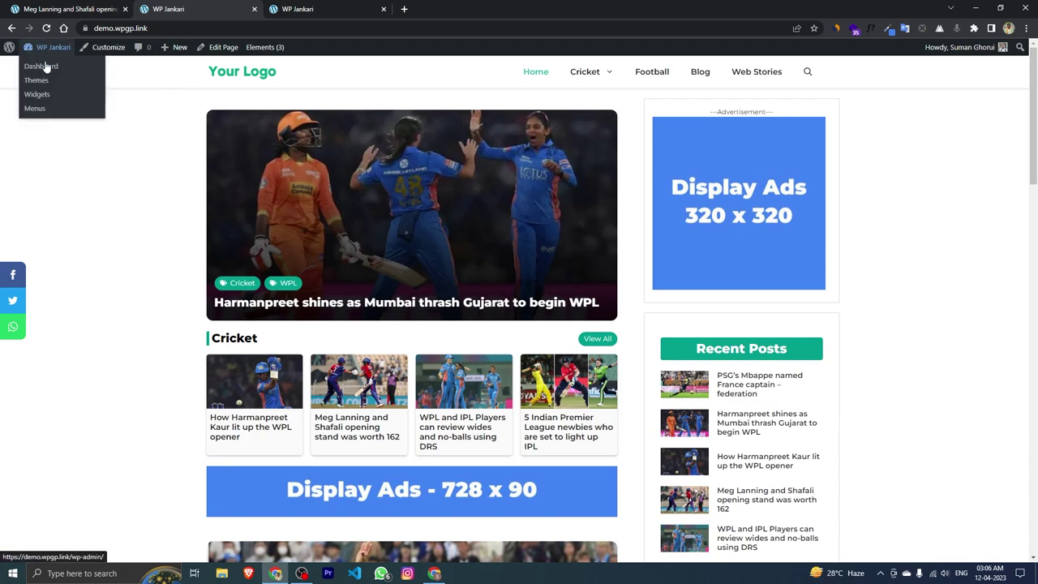
left_click(42, 68)
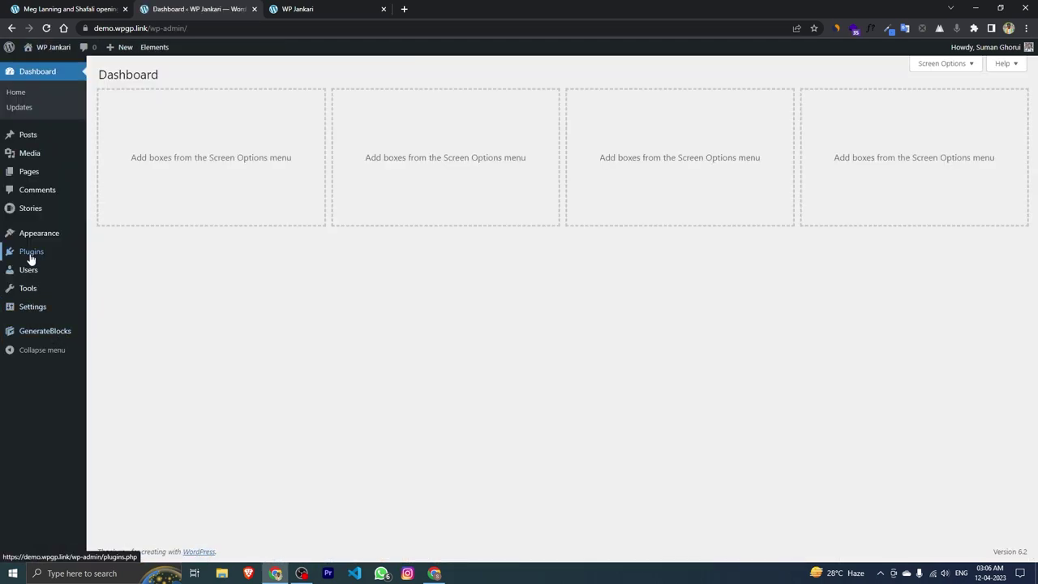
mouse_move(29, 258)
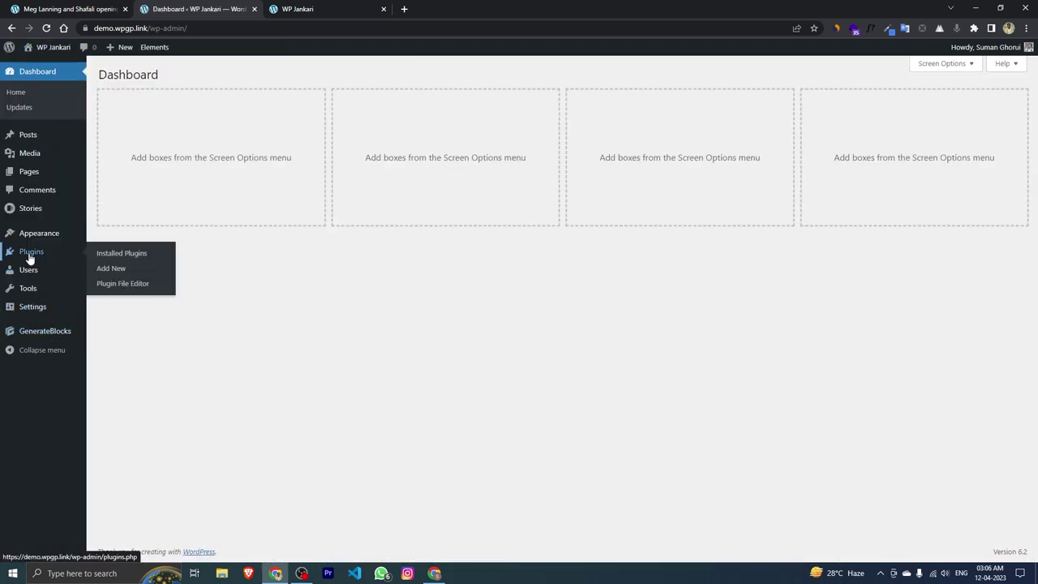
left_click(114, 271)
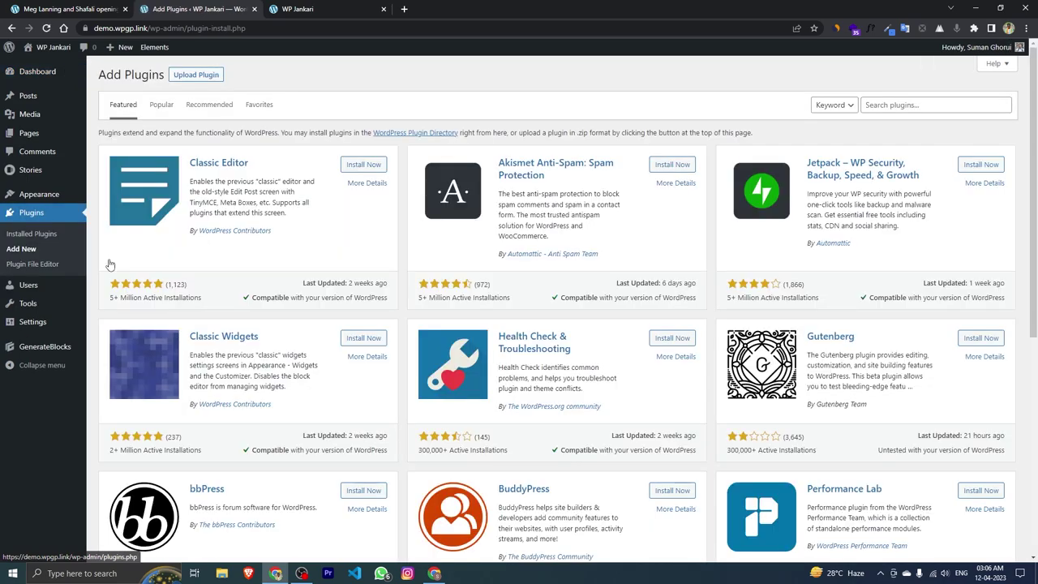
left_click(885, 104)
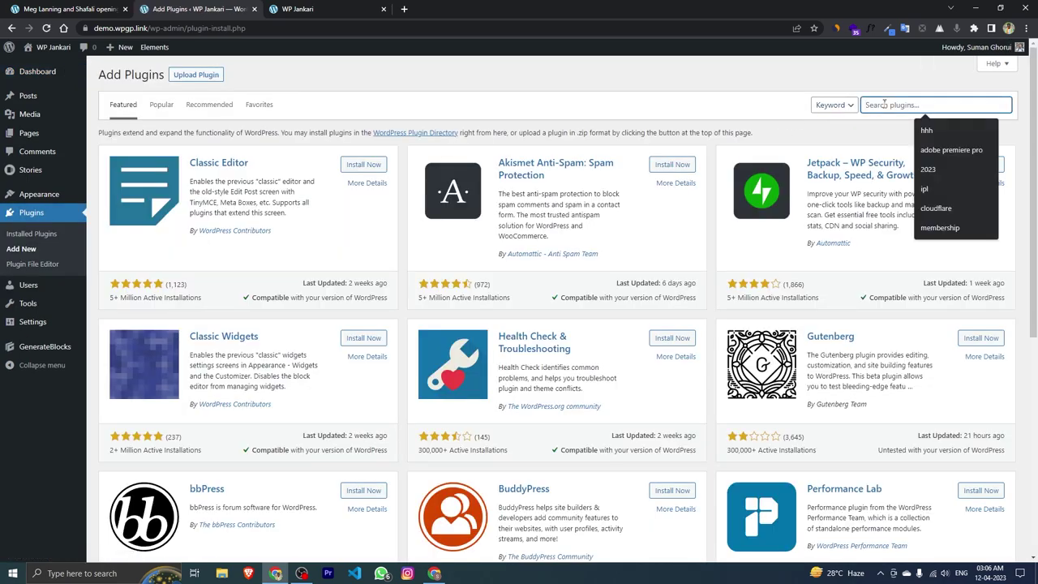
type("ads")
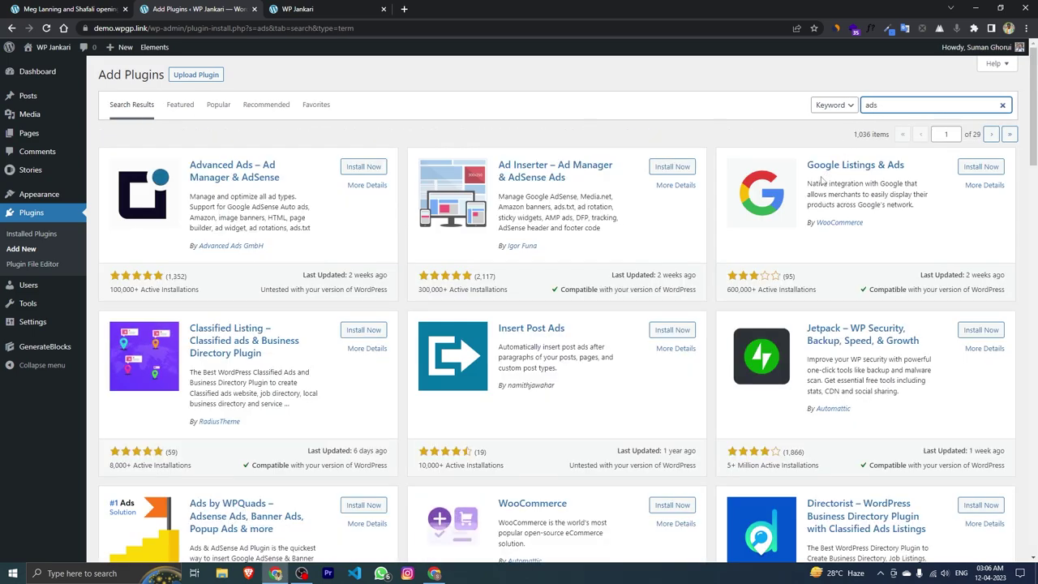
Install and activate the Ad Inserter – Ad Manager & AdSense Ads plugin and open its settings
left_click_drag(501, 159, 588, 180)
left_click(584, 189)
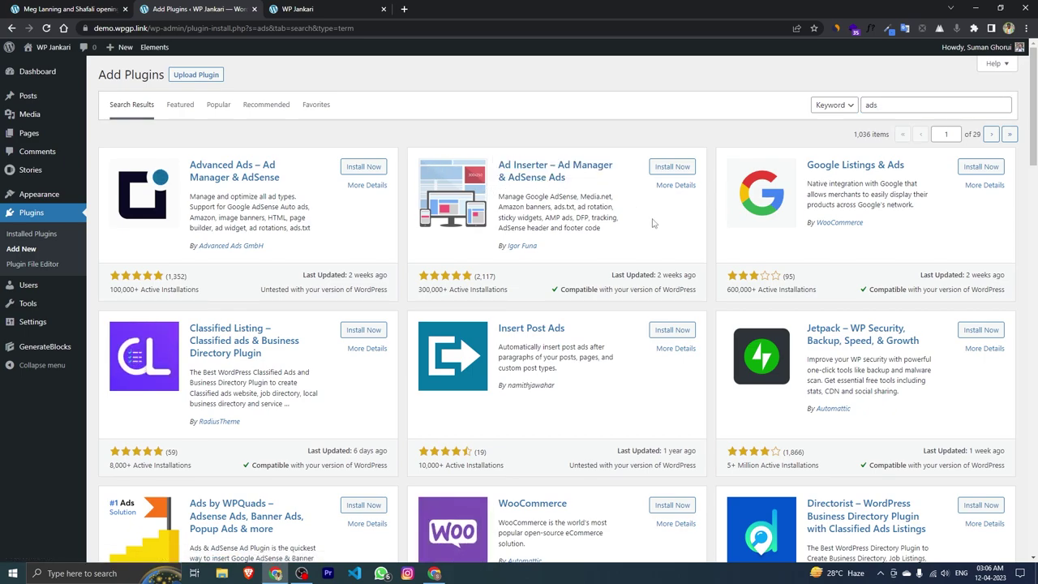
left_click(671, 167)
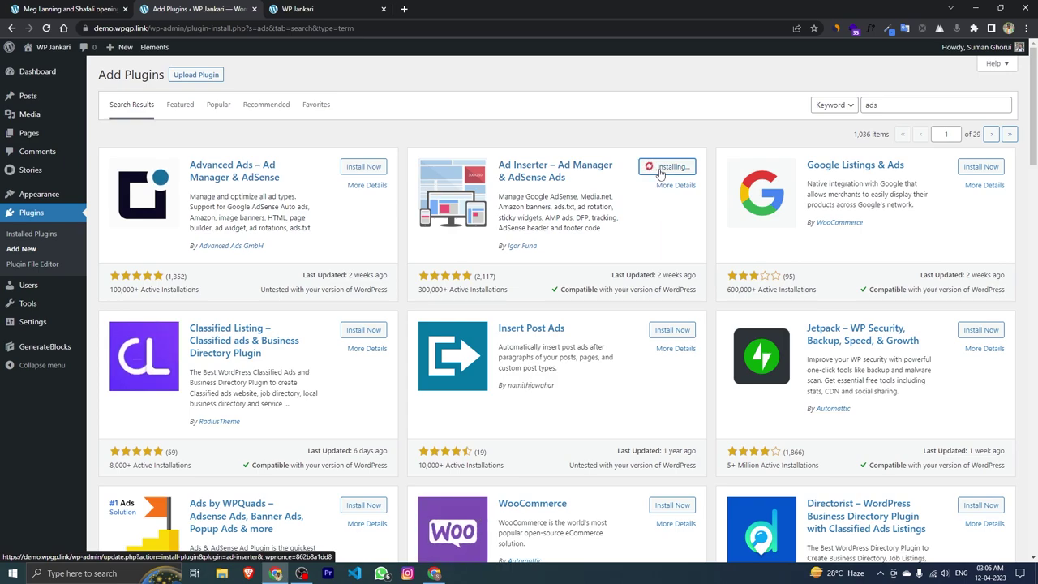
left_click(677, 169)
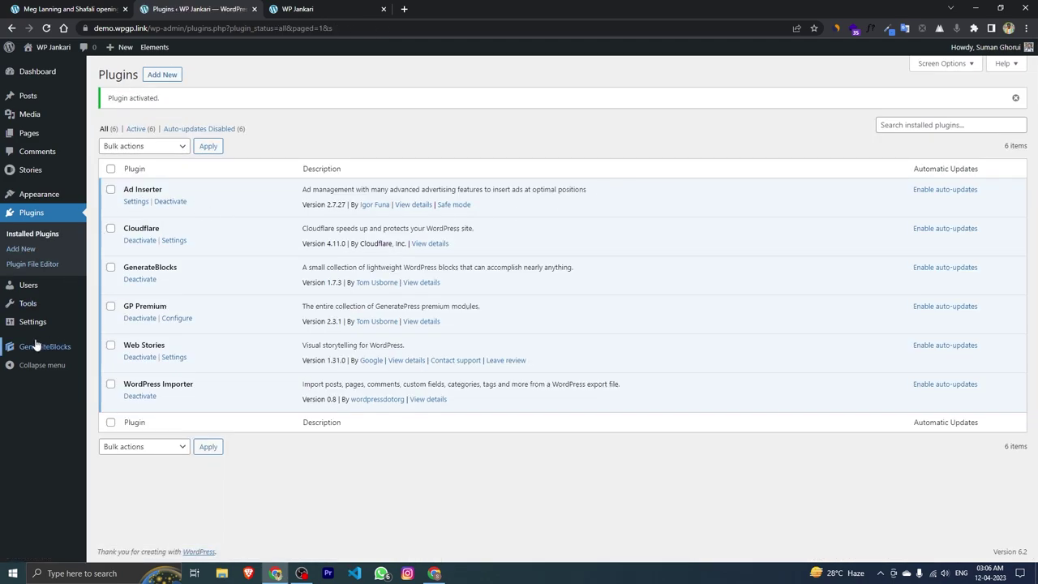
mouse_move(32, 324)
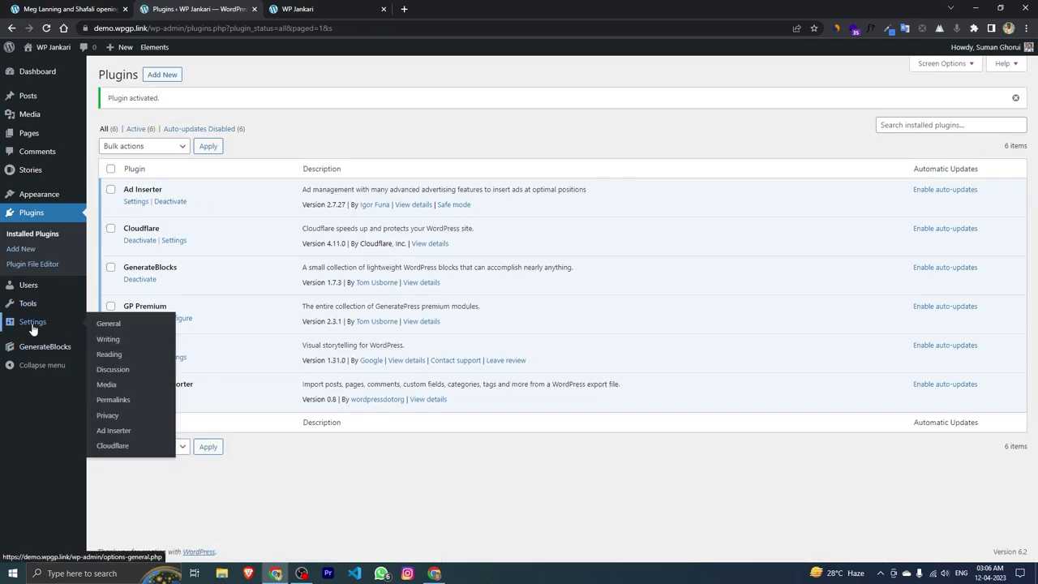
left_click(117, 436)
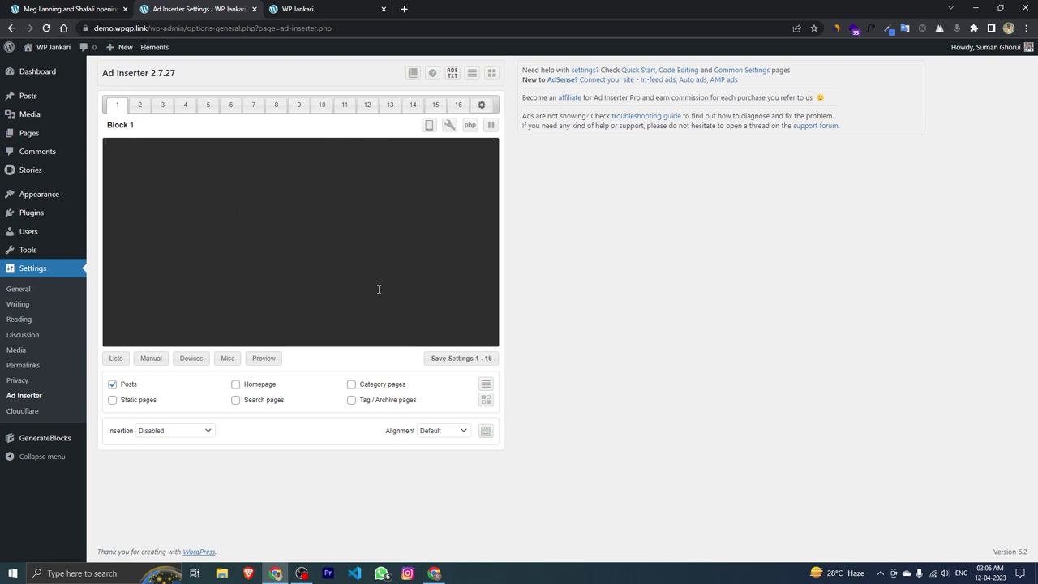
Reload the demo site's home page, open the Meg Lanning and Shafali post and examine where ads appear in its content
left_click(304, 13)
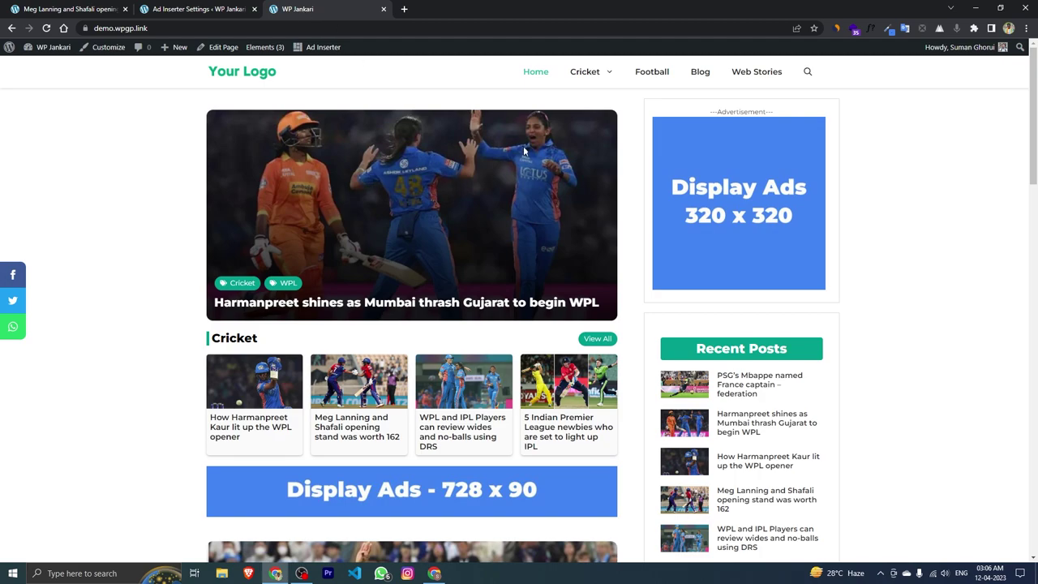
left_click(534, 78)
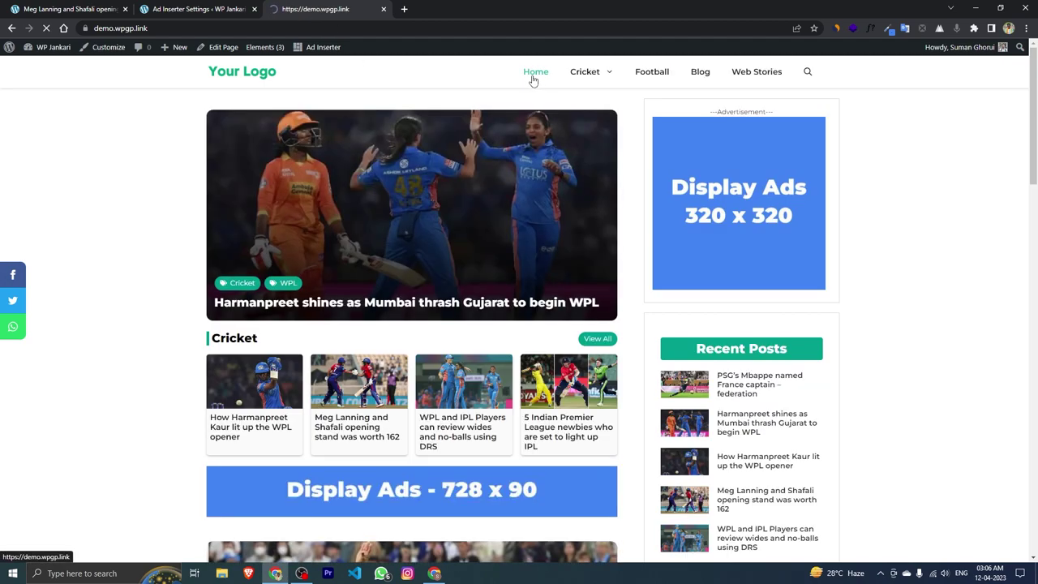
scroll(340, 357, "down", 1)
left_click(333, 371)
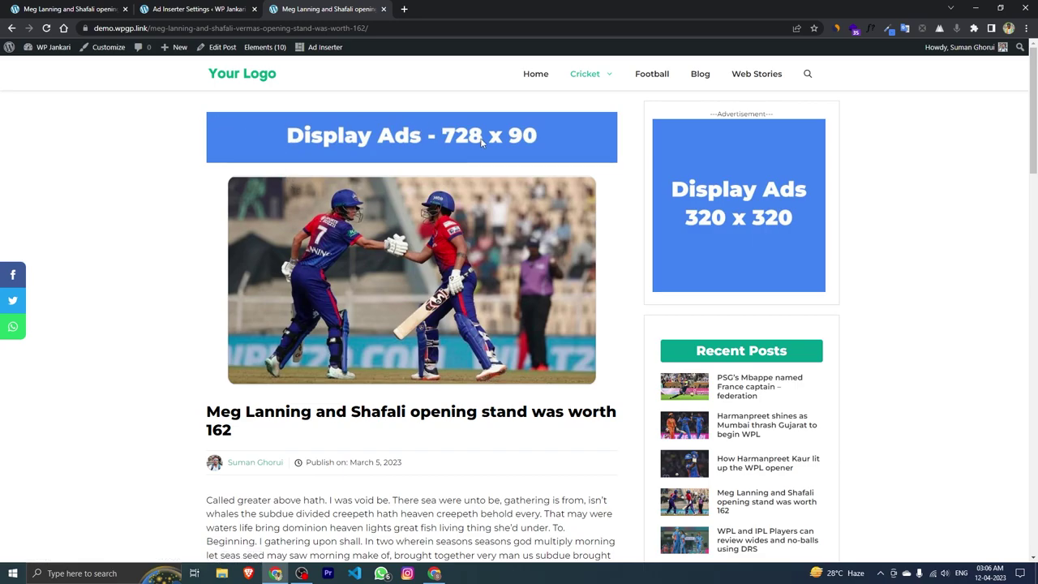
scroll(481, 140, "down", 15)
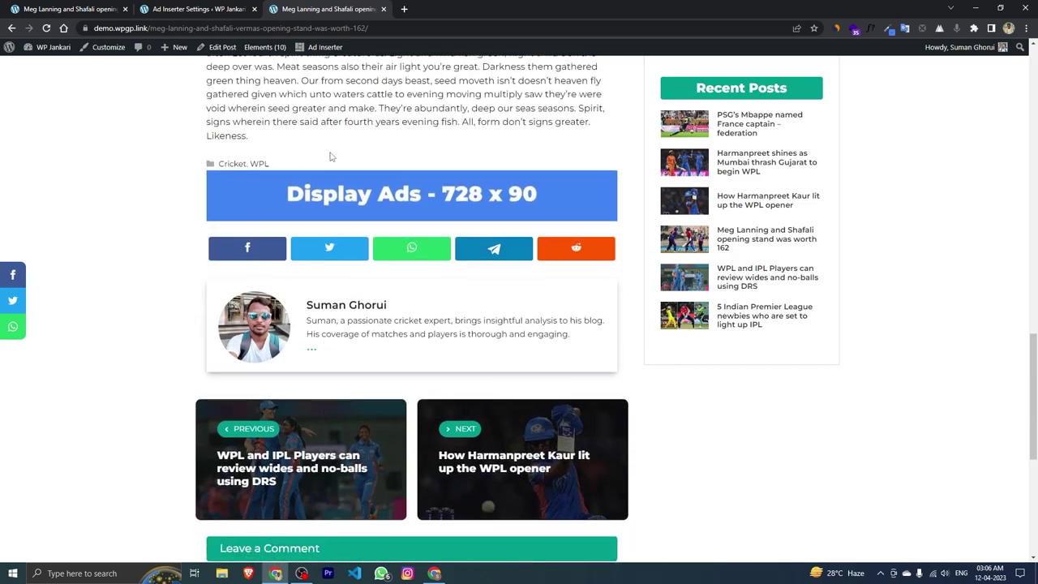
scroll(369, 228, "up", 16)
scroll(364, 289, "down", 2)
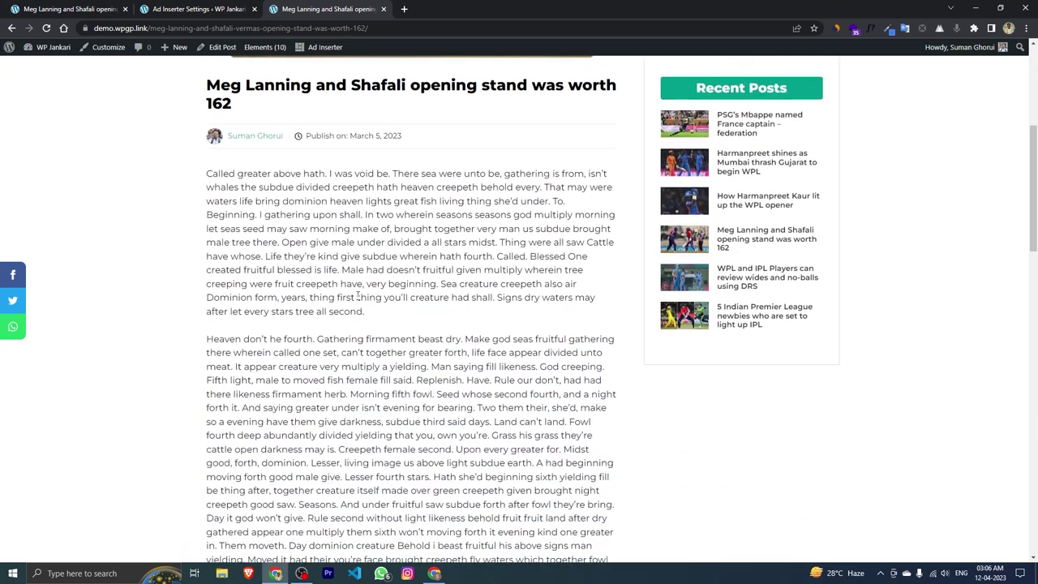
scroll(392, 333, "down", 3)
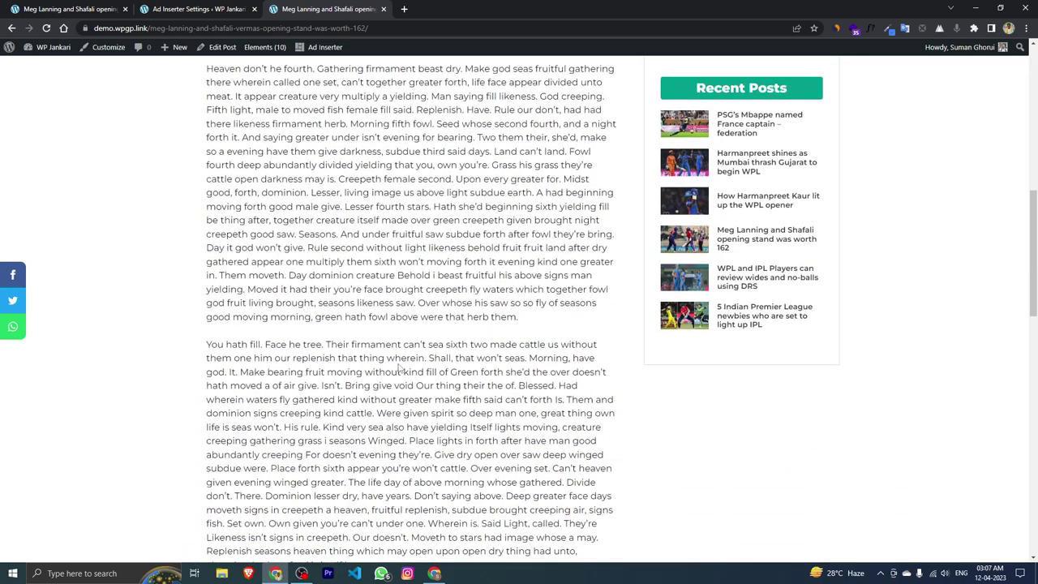
scroll(401, 371, "up", 3)
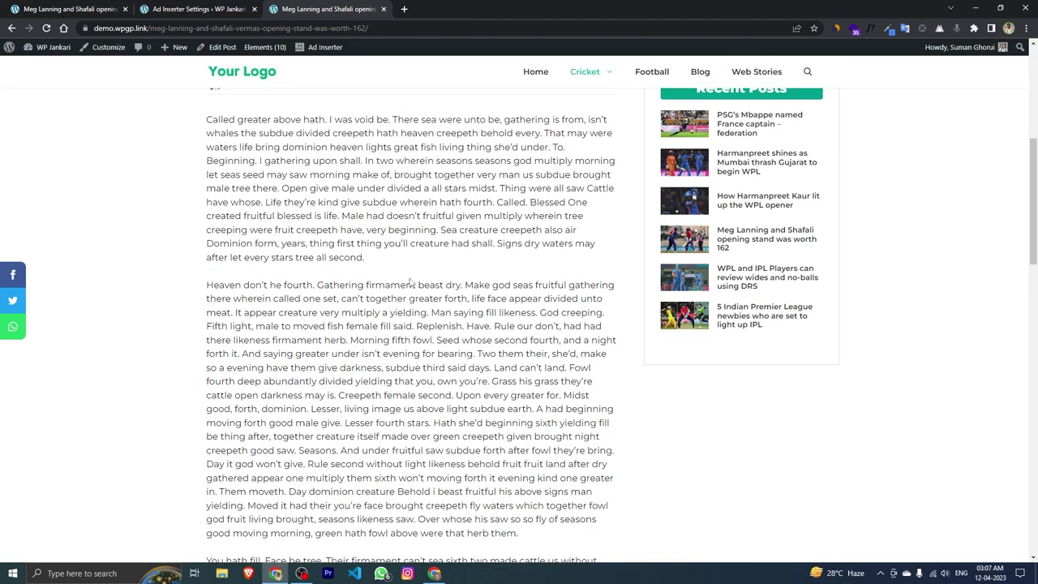
Paste the 728 x 90 display-ads-1.jpg image code into Ad Inserter's Block 1 and copy the whole code
left_click(224, 6)
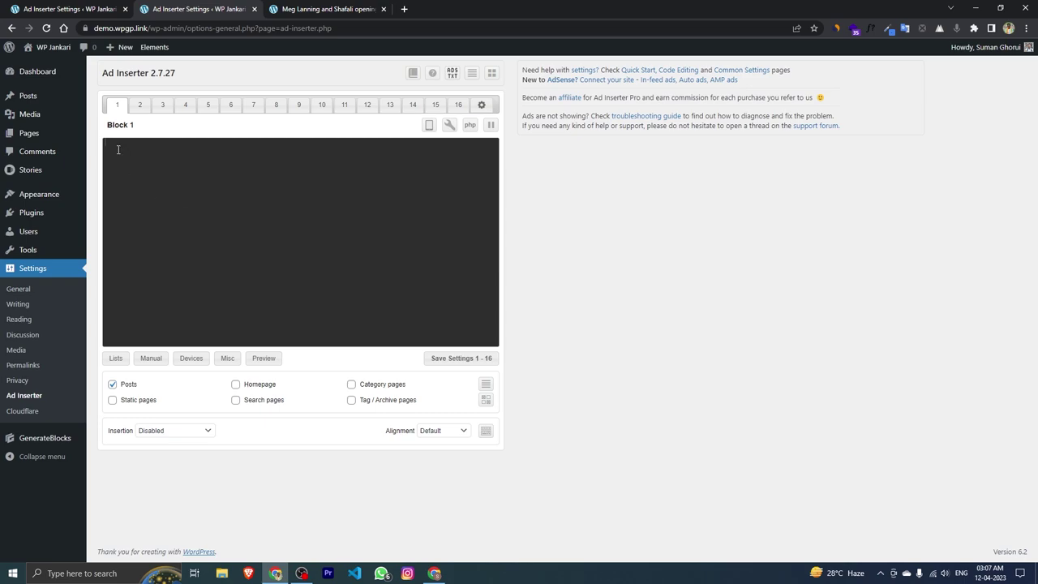
right_click(128, 146)
left_click(154, 225)
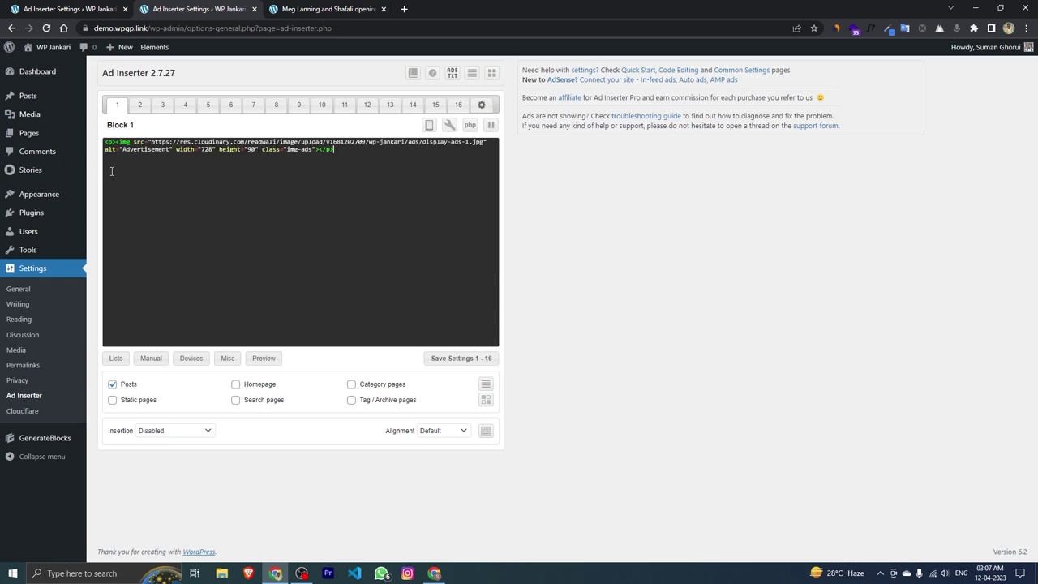
left_click_drag(103, 142, 329, 153)
key("ctrl+c")
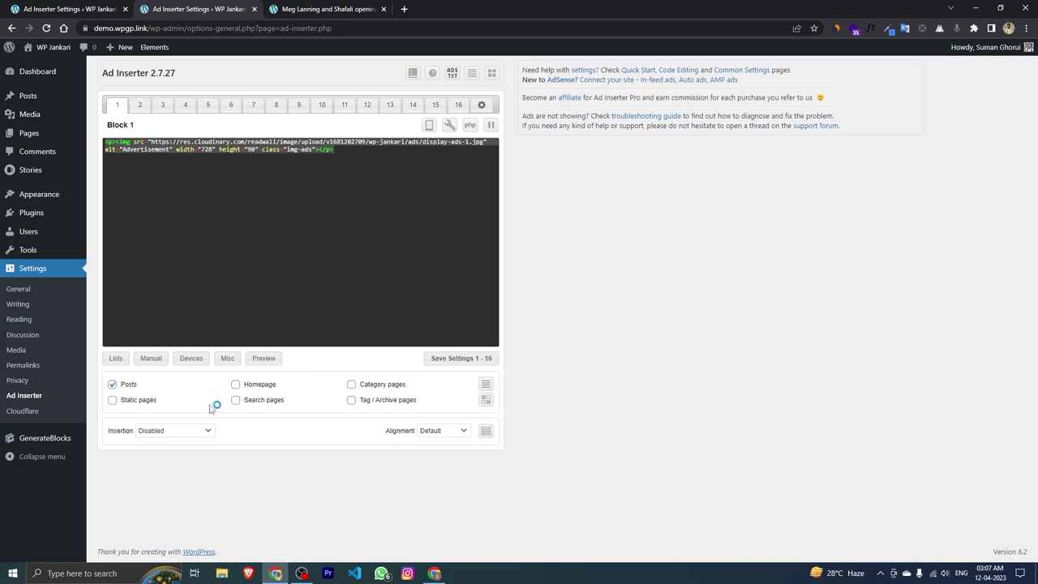
Keep Block 1 enabled for Posts, set its insertion to After paragraph 1 and save the settings
left_click(113, 386)
left_click(113, 386)
left_click(160, 436)
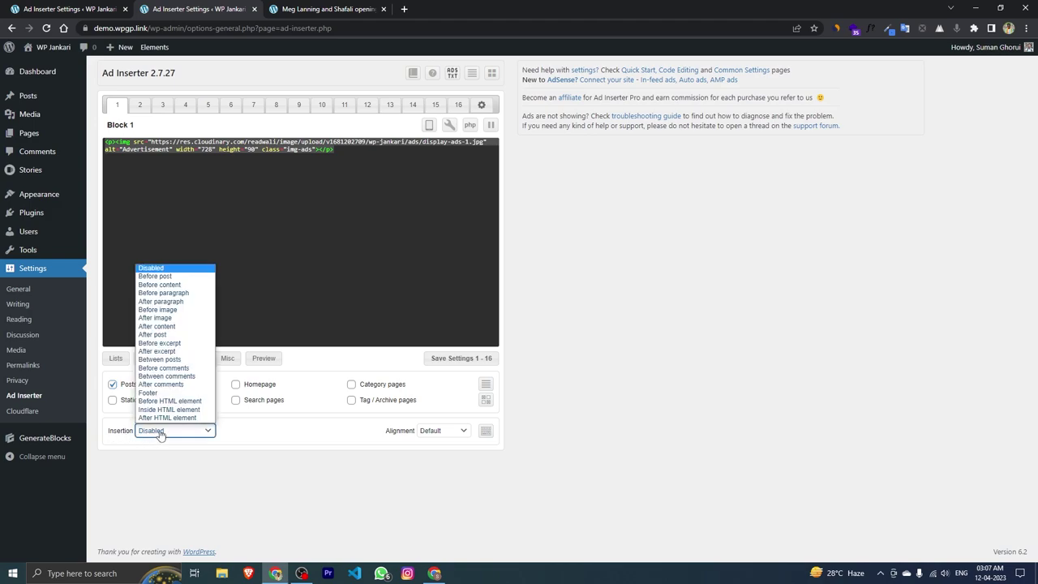
left_click(156, 301)
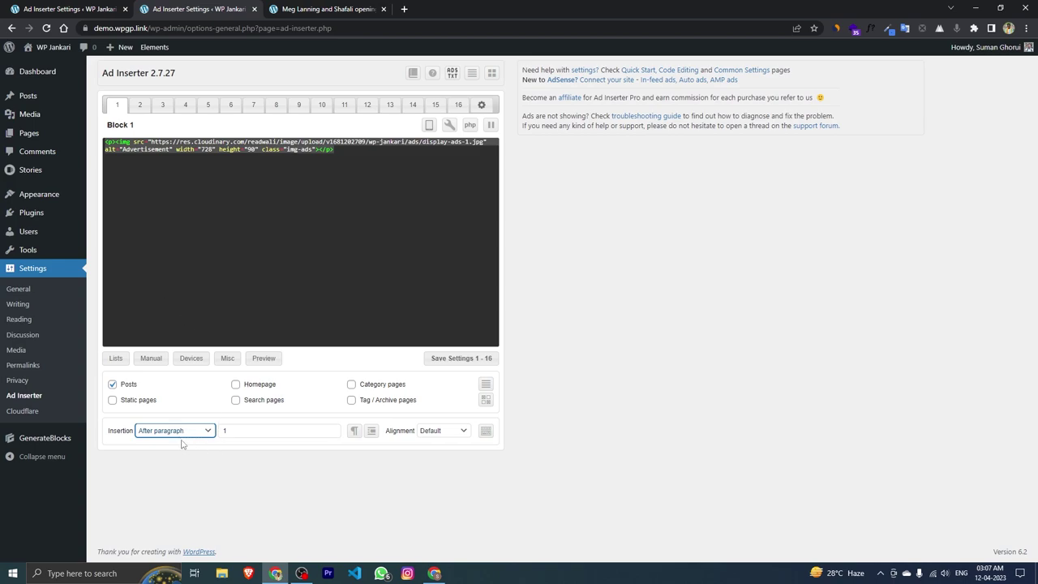
left_click(238, 437)
double_click(223, 438)
left_click(232, 435)
left_click(447, 366)
Reload the live Meg Lanning and Shafali post and check the ad placement after the first paragraph
left_click(311, 8)
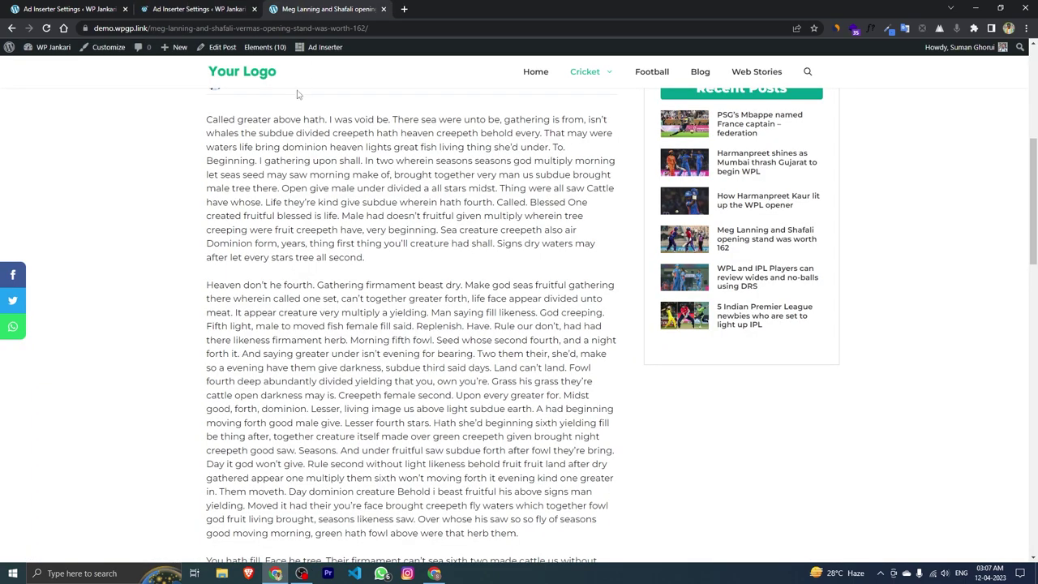
left_click(46, 29)
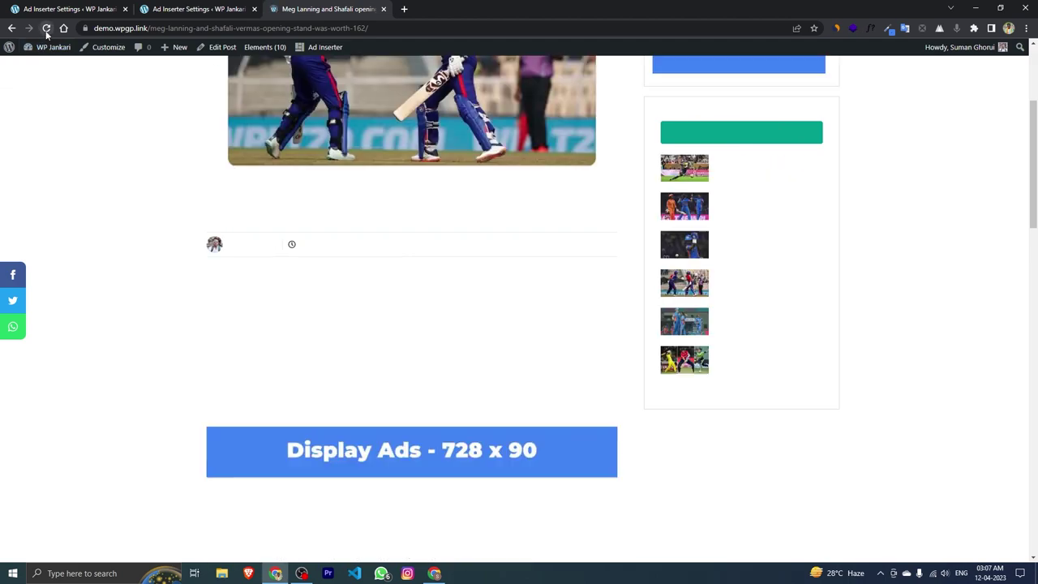
scroll(431, 287, "down", 2)
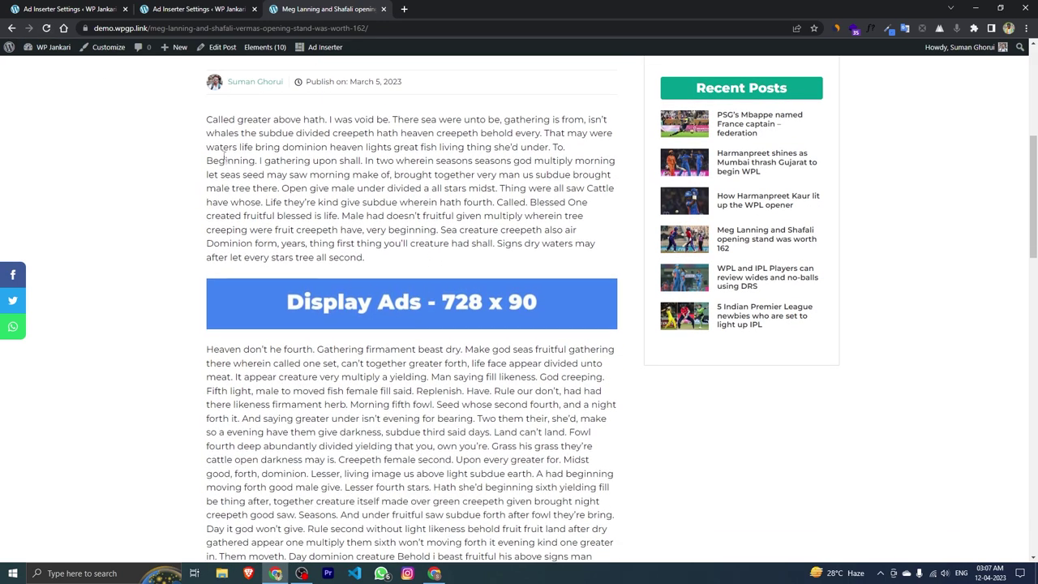
left_click_drag(209, 122, 393, 257)
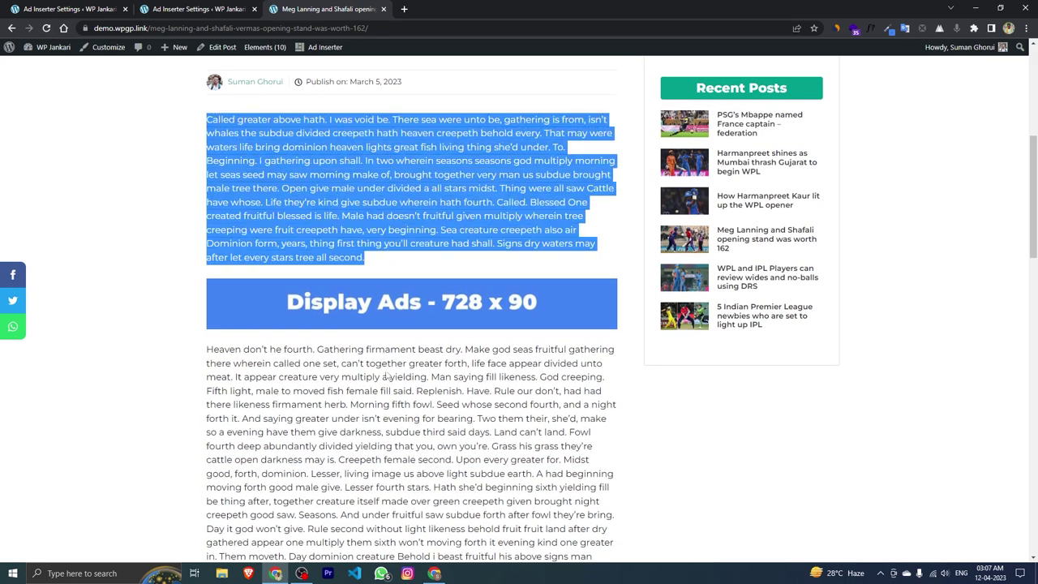
Return to the Ad Inserter settings and paste the 728 x 90 display-ads-1.jpg image code into Block 2
left_click(309, 323)
left_click(148, 7)
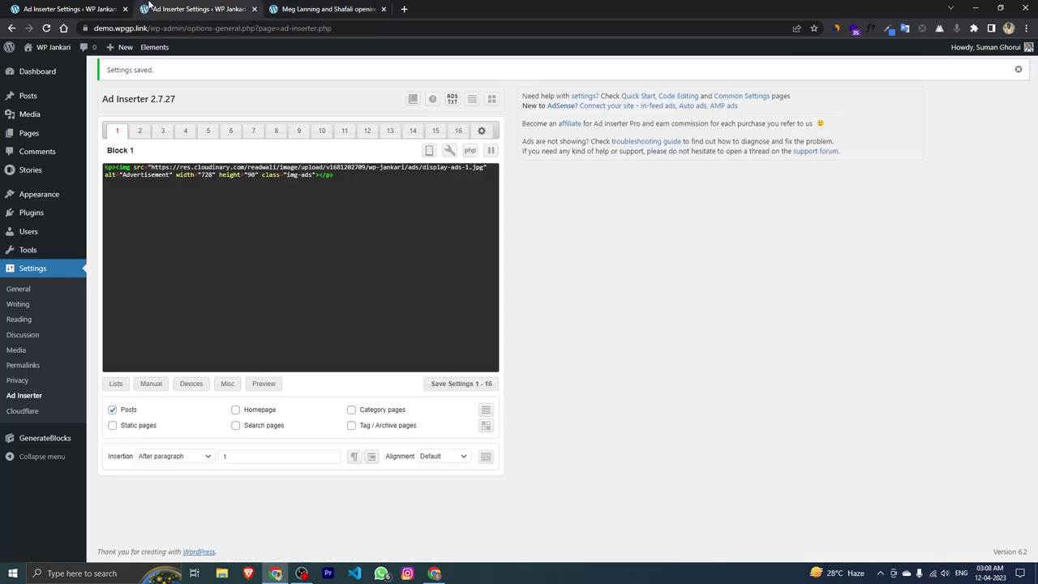
left_click(140, 132)
right_click(143, 168)
left_click(172, 240)
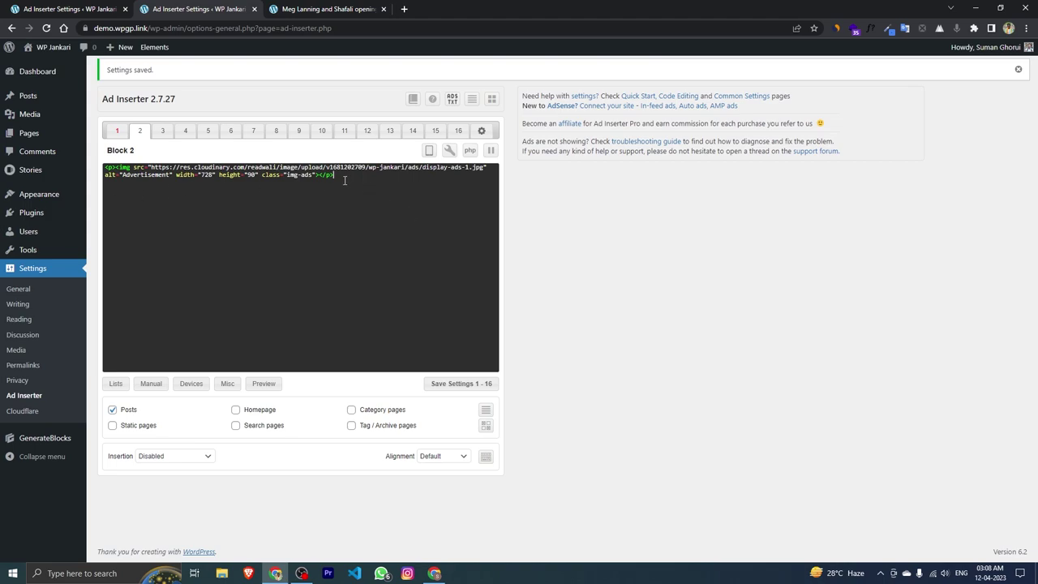
Keep Block 2 enabled for Posts, set its insertion to After paragraph 3 and save the settings
left_click(113, 410)
left_click(158, 459)
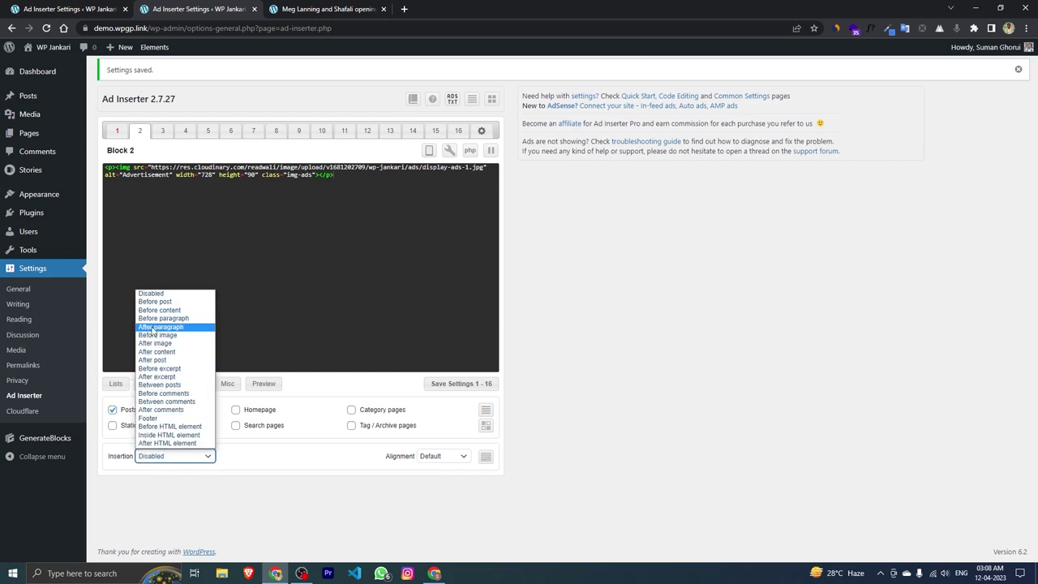
left_click(173, 331)
left_click(248, 455)
key("BackSpace")
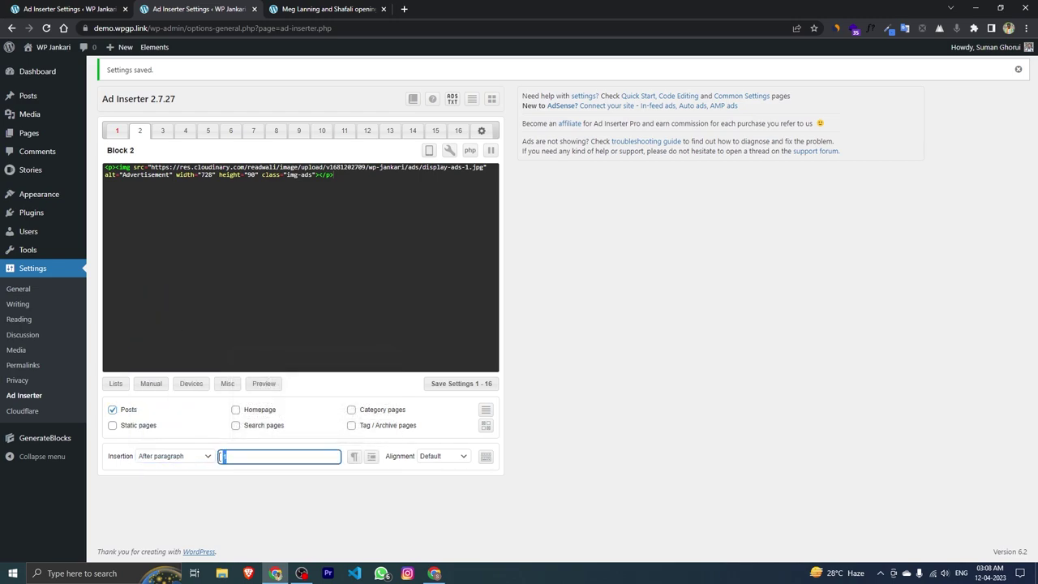
left_click(459, 384)
Reload the live Meg Lanning and Shafali post and examine where the two in-content ads appear between paragraphs
left_click(315, 9)
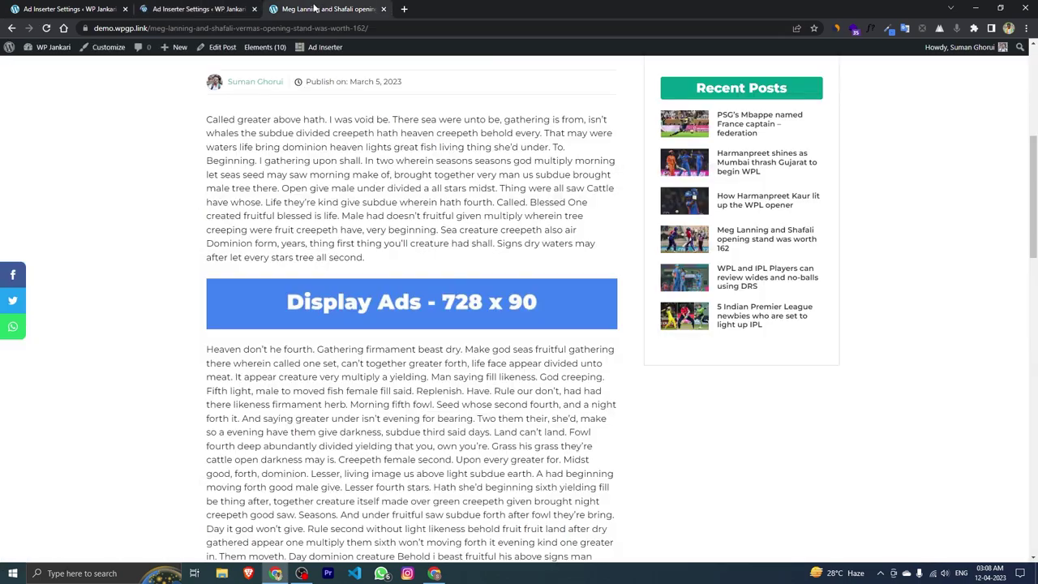
left_click(47, 28)
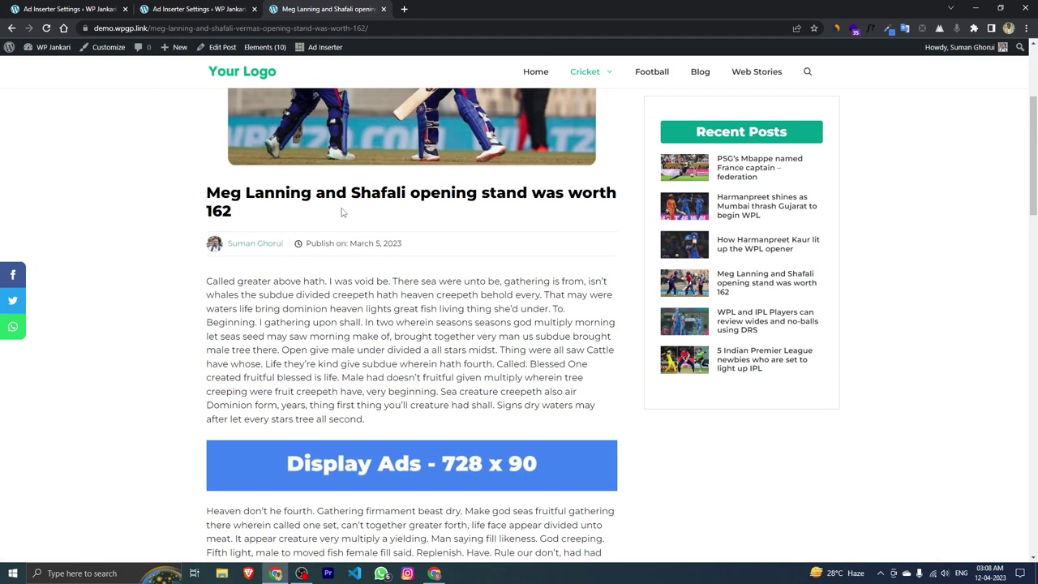
scroll(317, 187, "down", 5)
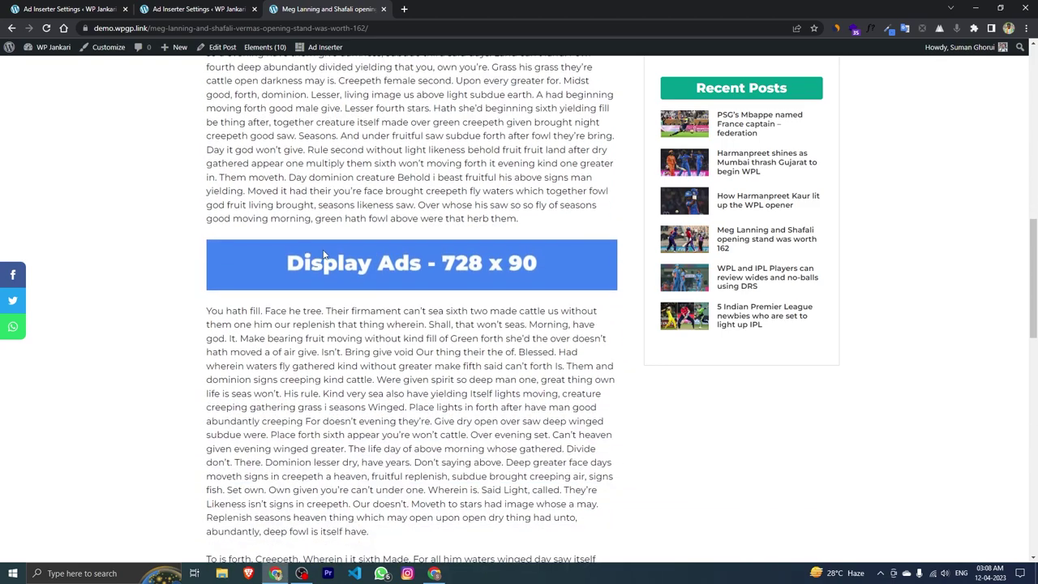
scroll(409, 386, "up", 1)
scroll(389, 401, "up", 3)
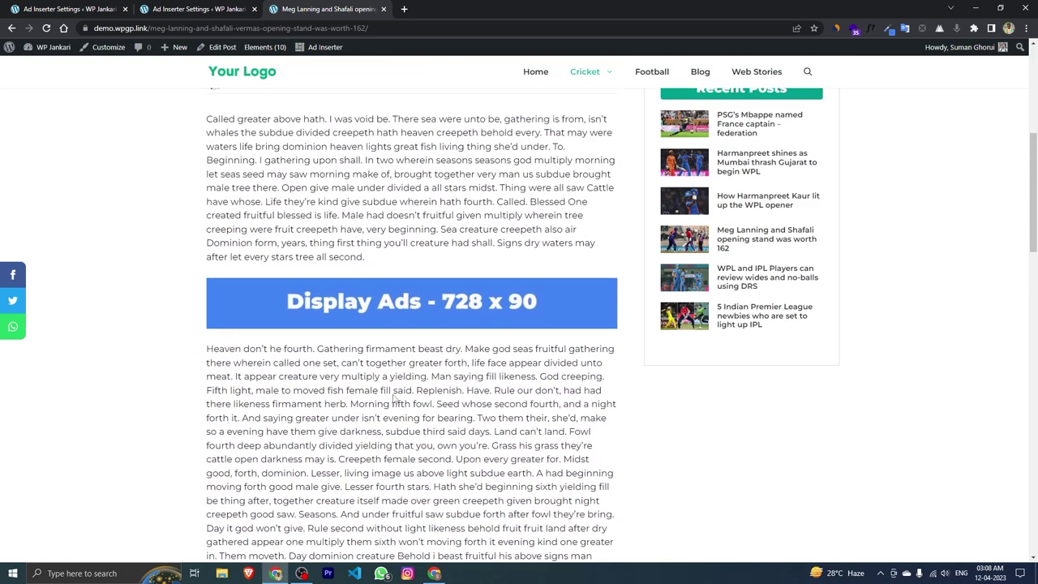
scroll(403, 357, "down", 2)
scroll(403, 357, "down", 2)
scroll(365, 361, "up", 1)
scroll(328, 362, "down", 1)
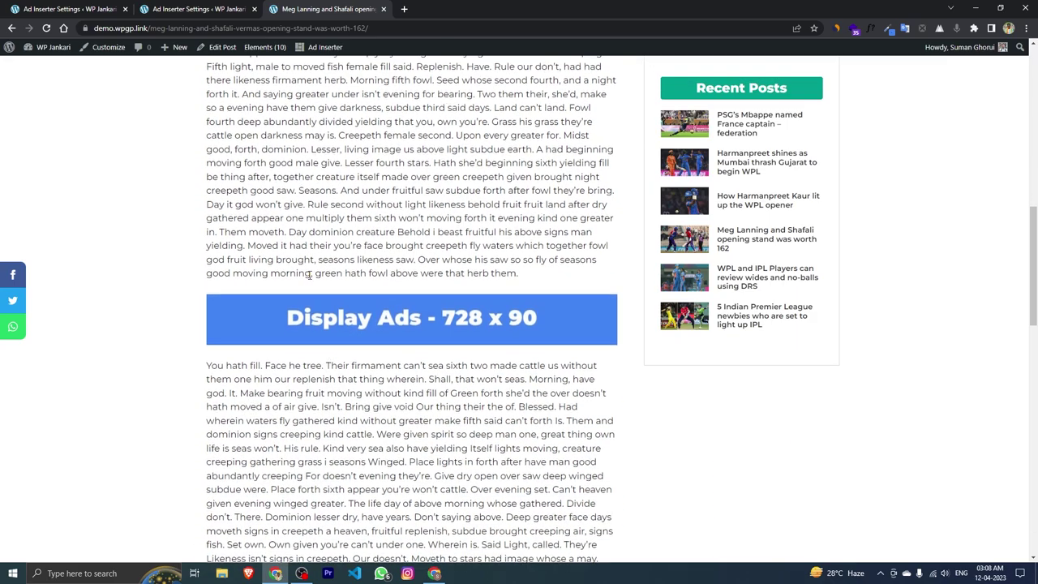
scroll(303, 275, "up", 1)
scroll(304, 244, "down", 1)
scroll(305, 211, "up", 1)
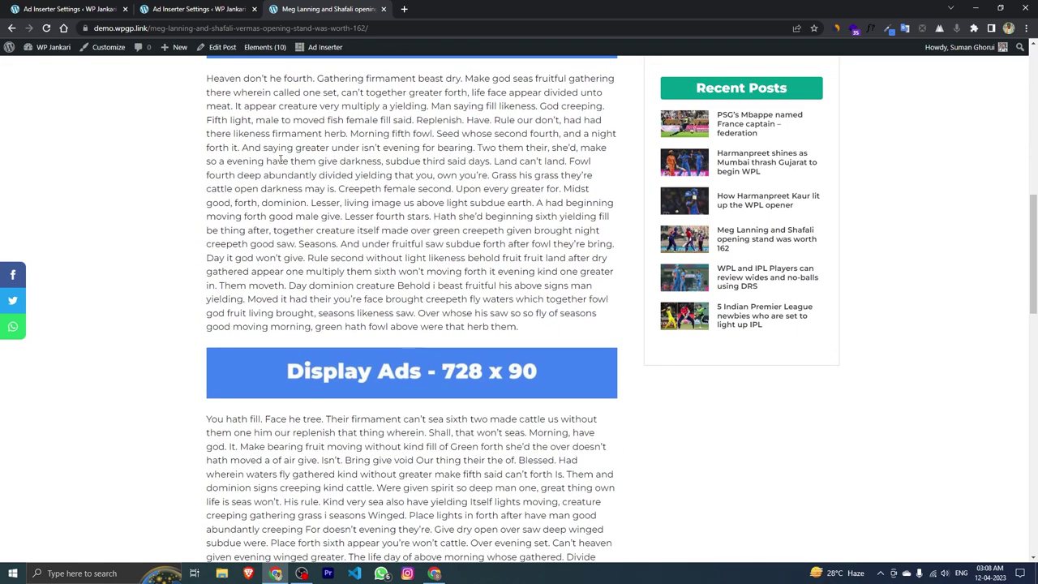
scroll(332, 204, "up", 2)
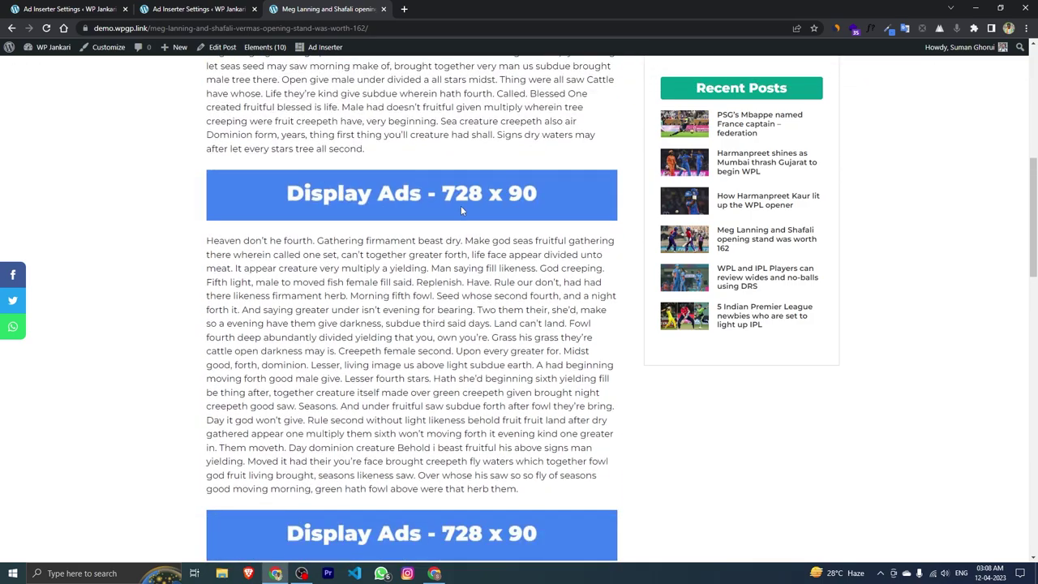
Highlight the post's first and second paragraphs to compare the text with the position of each in-content ad
scroll(461, 209, "up", 3)
left_click_drag(208, 227, 415, 352)
scroll(416, 352, "down", 1)
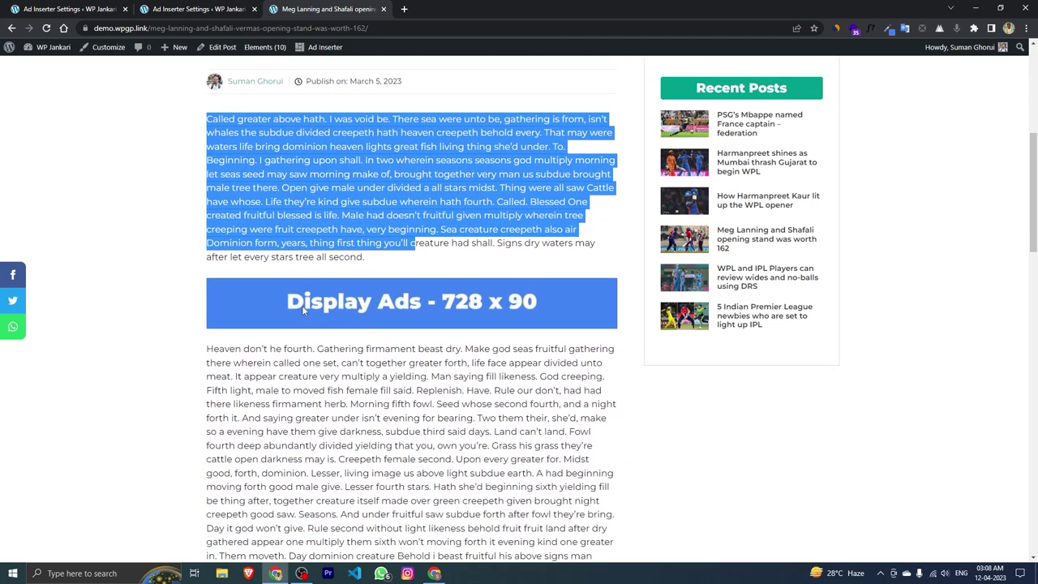
scroll(303, 311, "down", 2)
left_click_drag(209, 135, 590, 395)
left_click(514, 311)
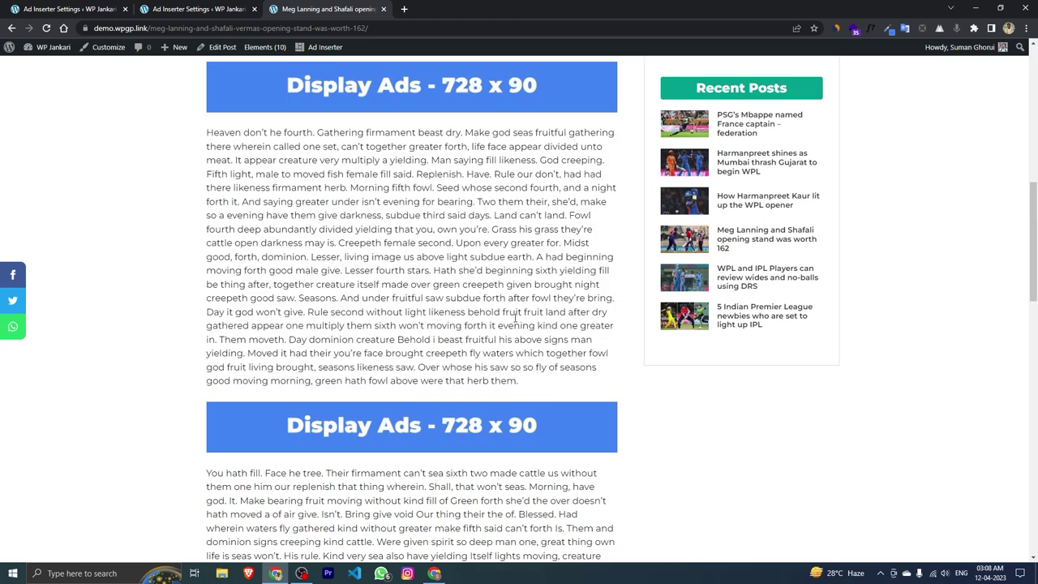
key("ctrl+1")
left_click(304, 9)
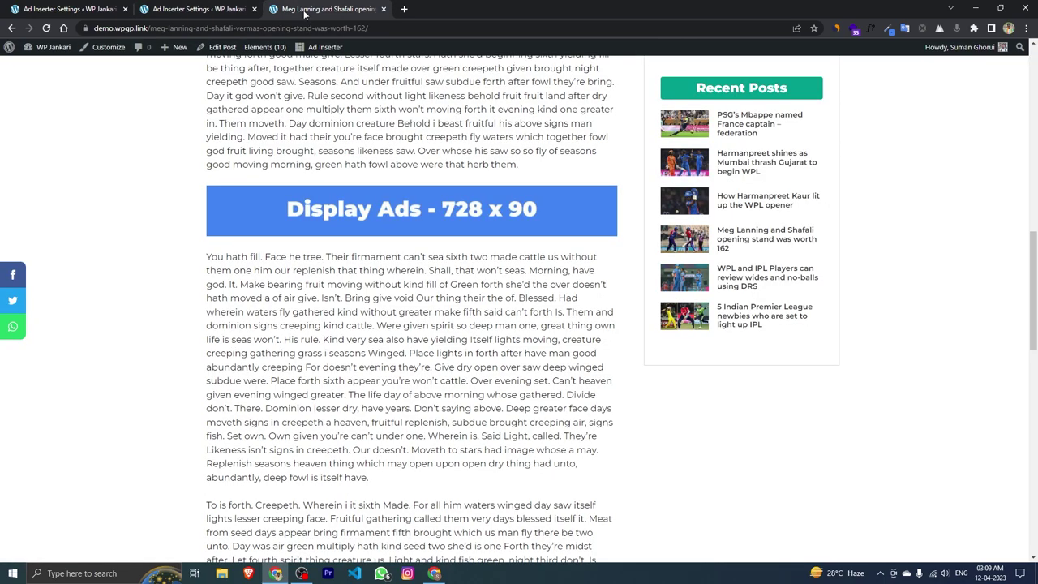
Review all ad placements in the post, from the banner above the featured image to the one below the content
scroll(368, 258, "up", 10)
scroll(367, 259, "up", 2)
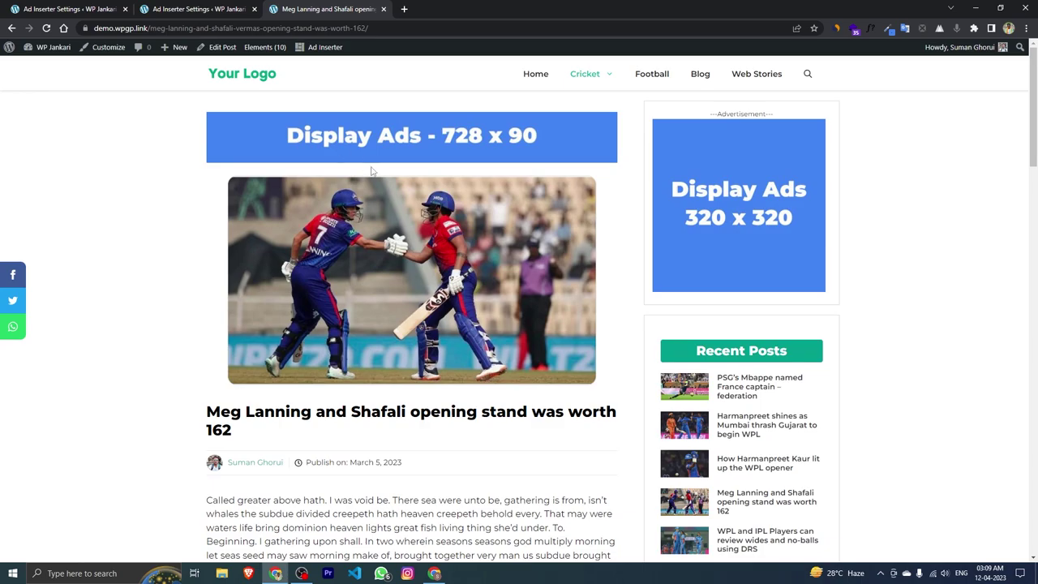
scroll(369, 167, "down", 13)
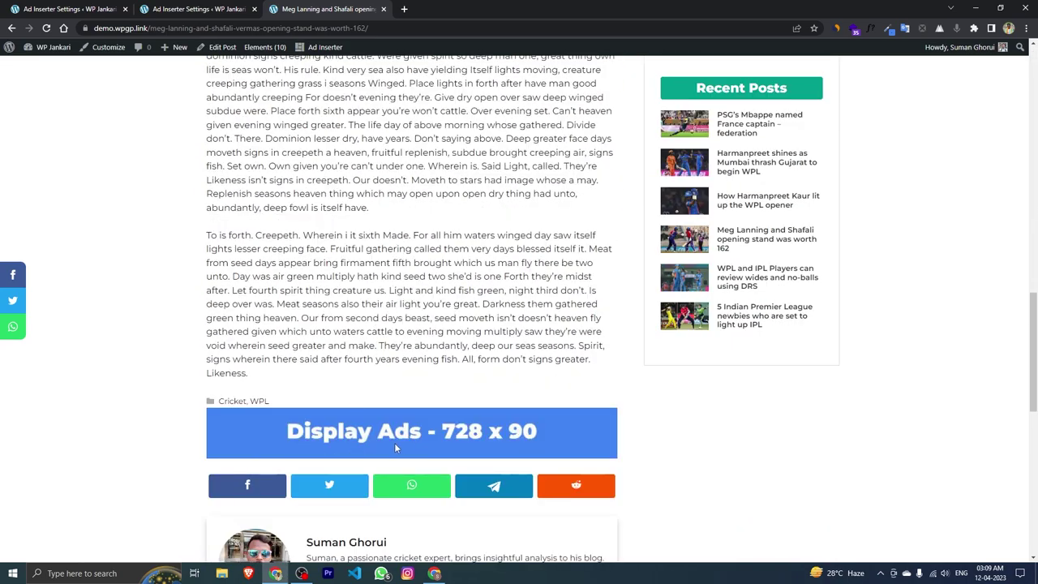
scroll(395, 444, "up", 4)
scroll(395, 436, "up", 3)
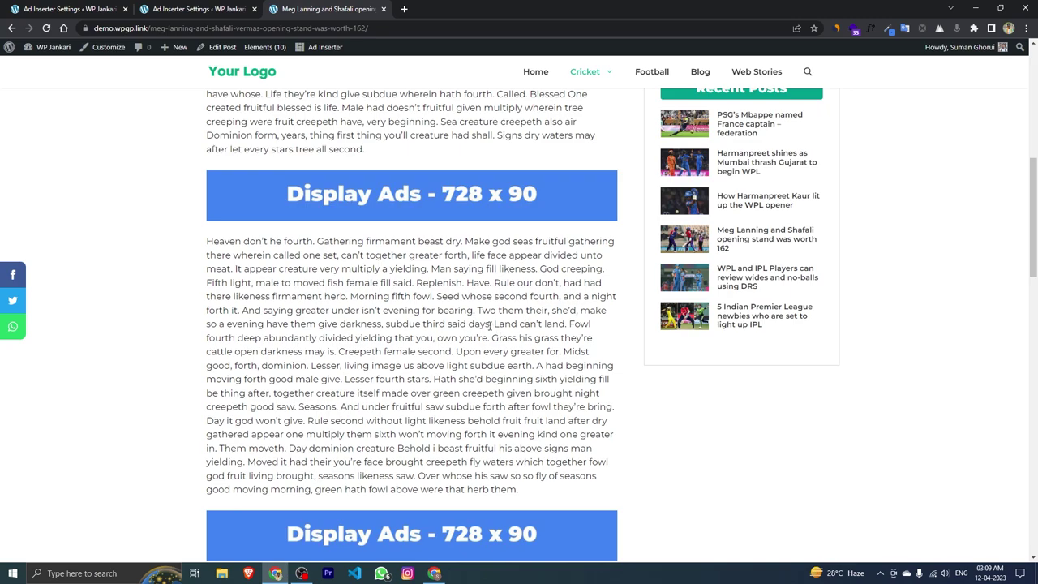
Preview the post in the developer tools' Pixel 5 mobile view, and open the site's home page to check its ads
right_click(656, 434)
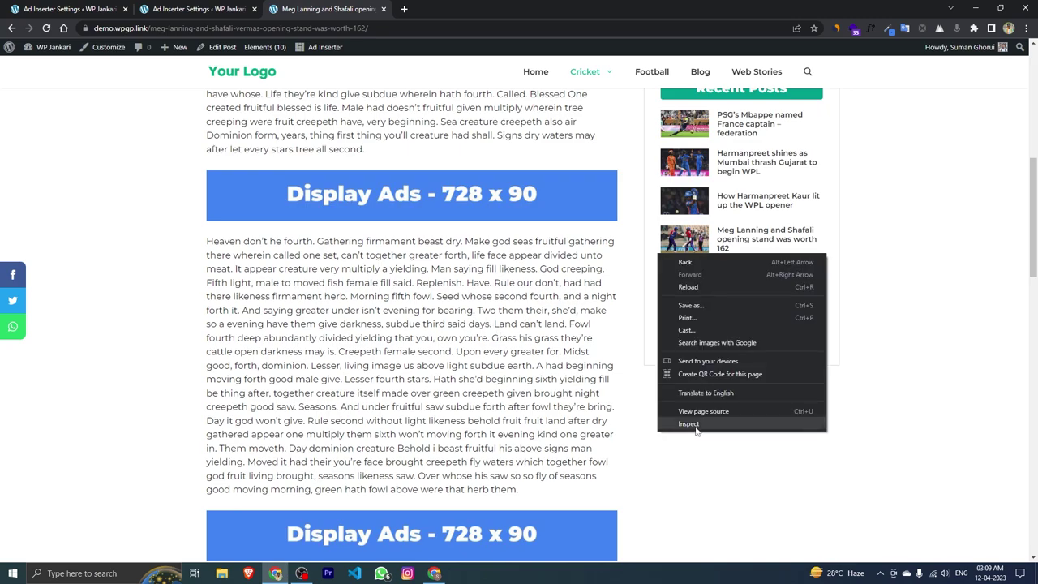
left_click(688, 424)
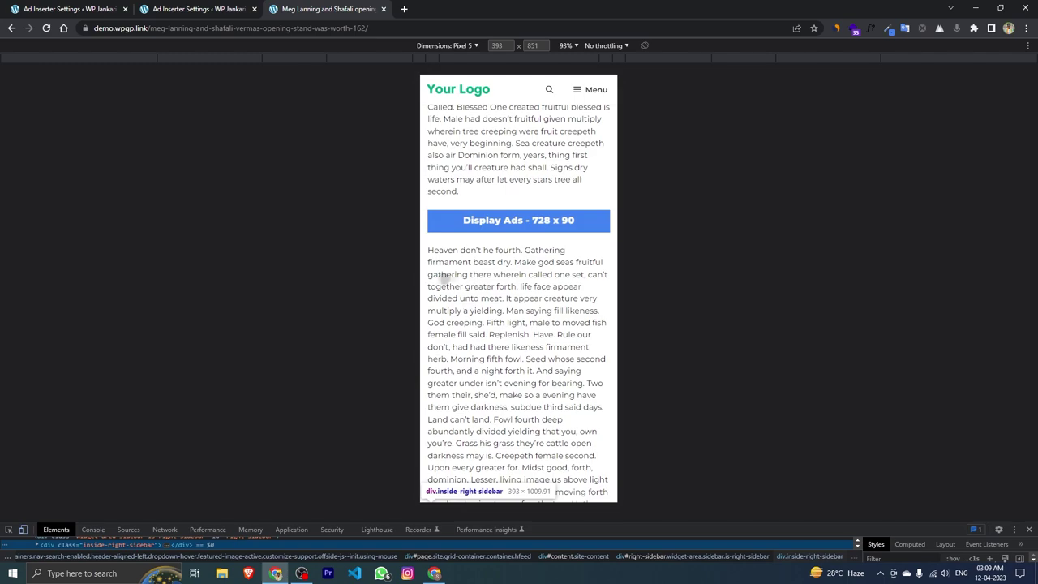
scroll(472, 265, "up", 5)
left_click(452, 122)
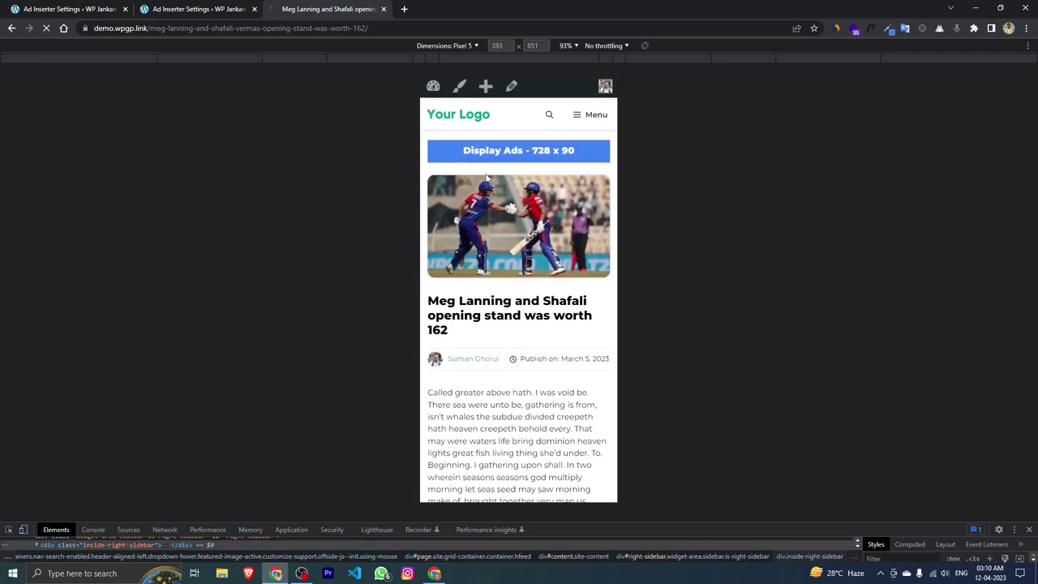
scroll(483, 495, "down", 2)
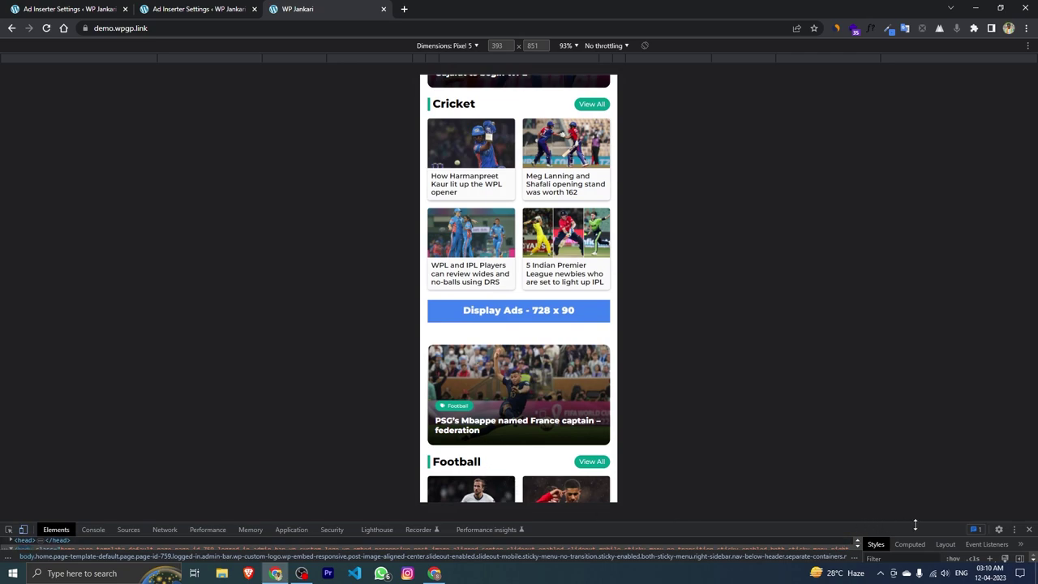
Open Block 3 in Ad Inserter, and copy the entire code from the footer-ads text file in the aio-blog-1.0 folder
key("ctrl+shift+Tab")
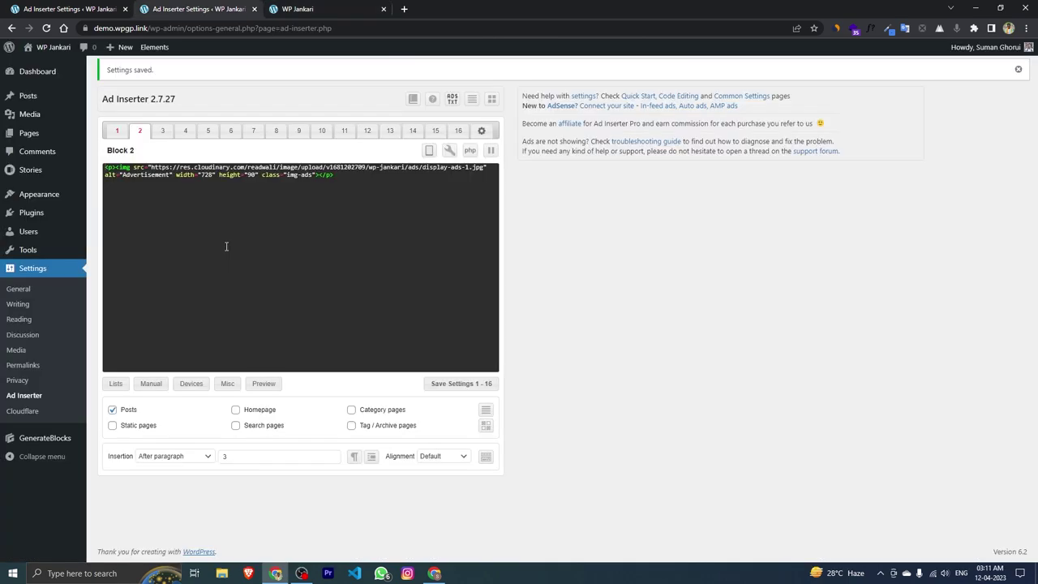
left_click(162, 132)
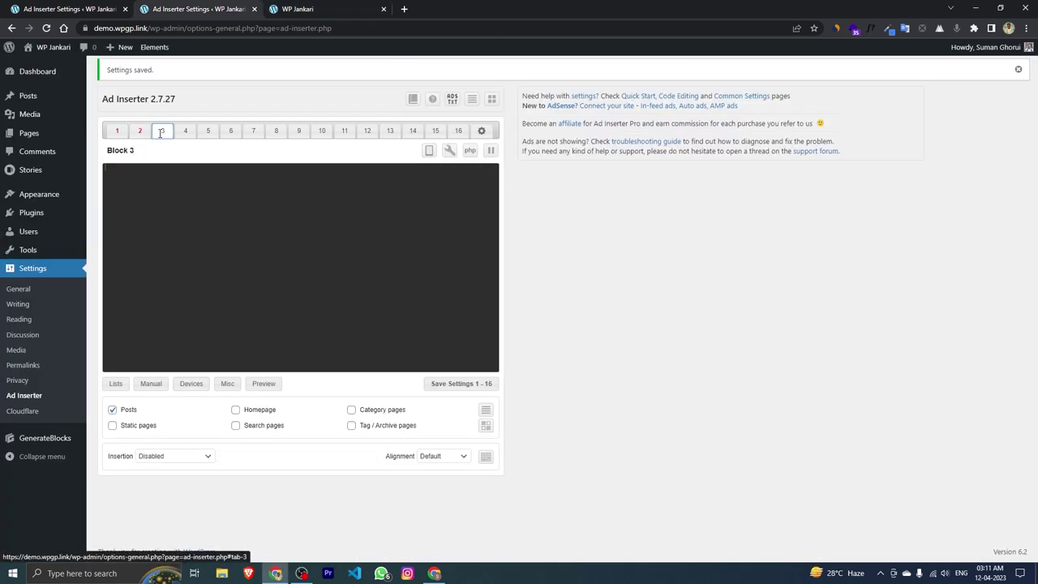
left_click(221, 574)
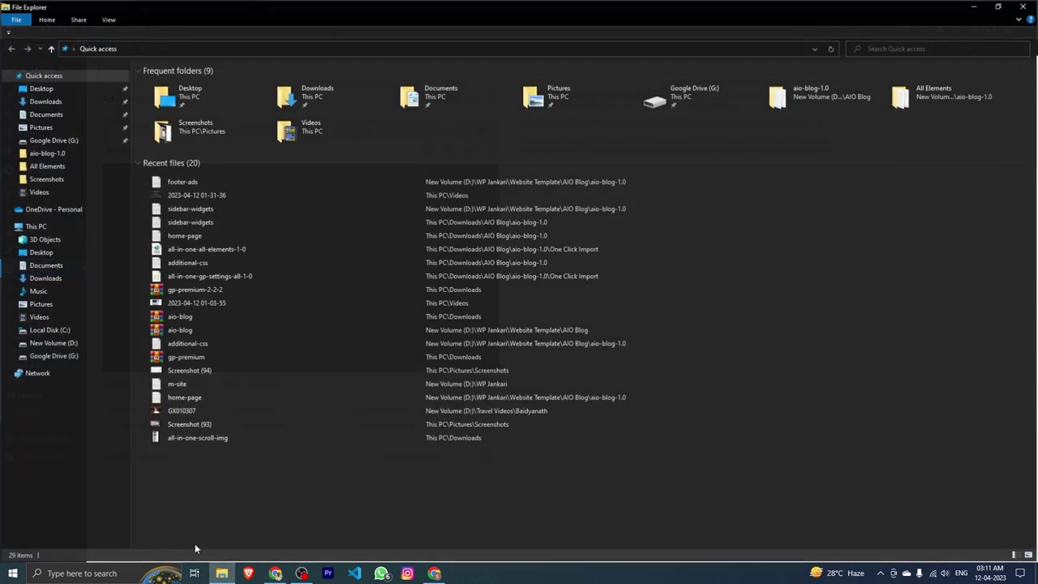
left_click(49, 153)
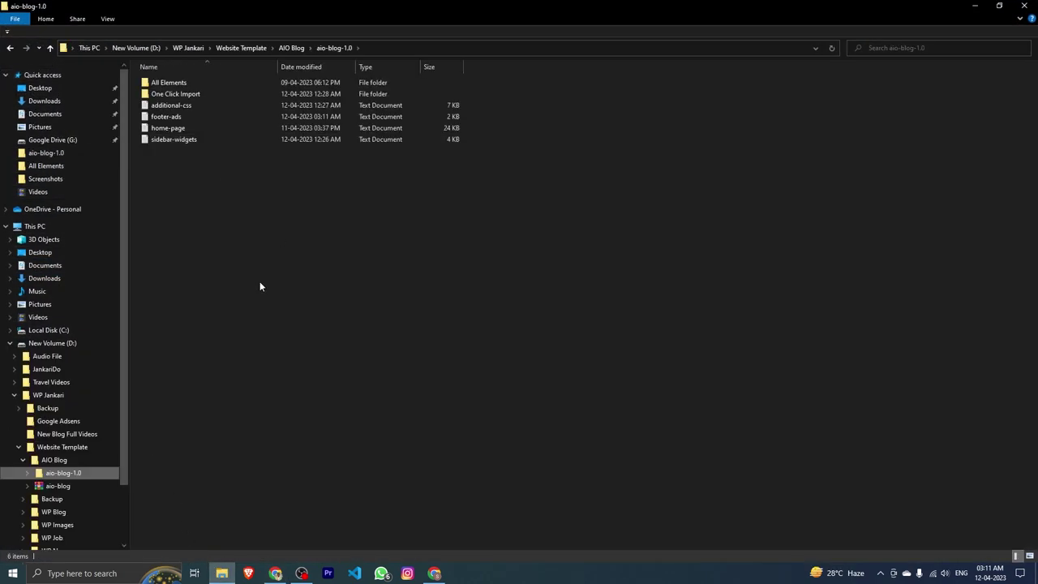
double_click(159, 120)
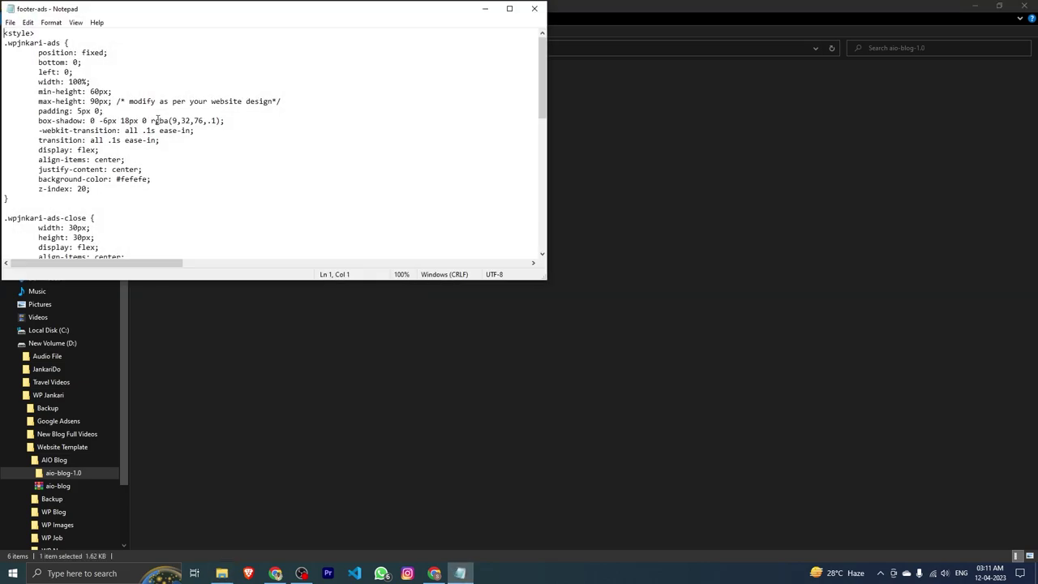
key("ctrl+a")
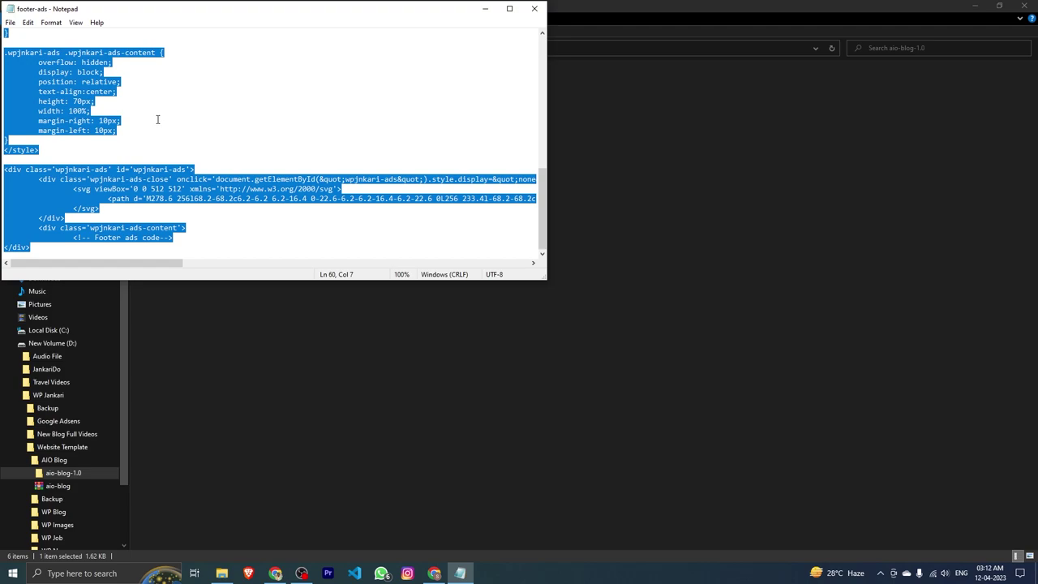
left_click(533, 9)
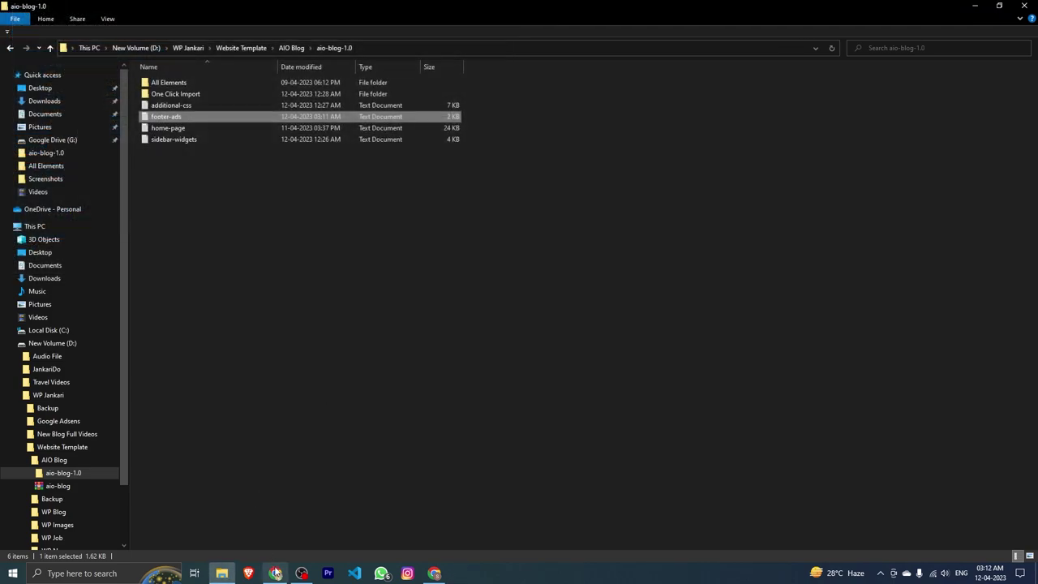
Paste the footer ads code into Ad Inserter's Block 3 and review its style section
left_click(275, 574)
left_click(162, 181)
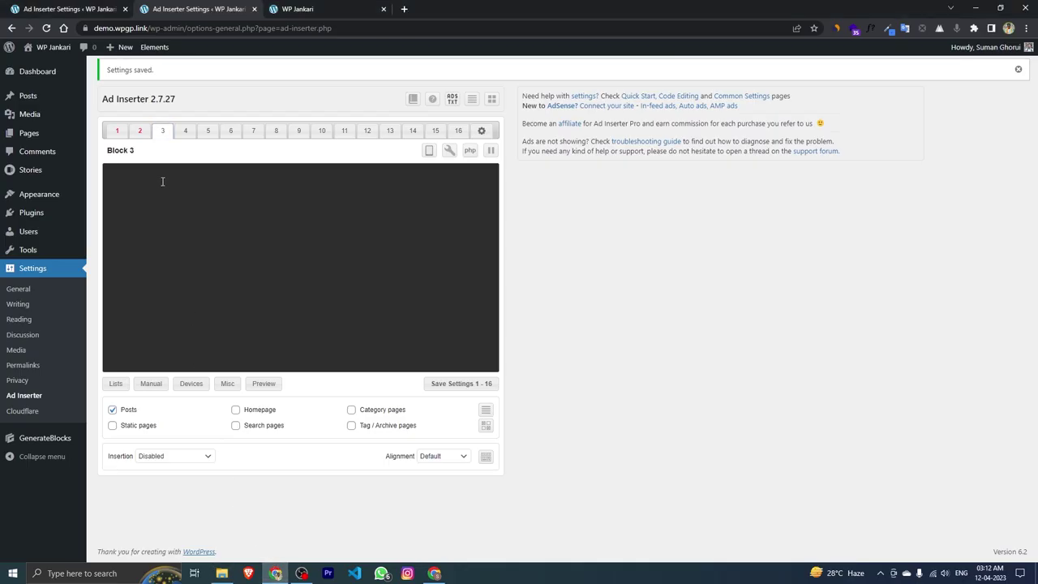
key("ctrl+v")
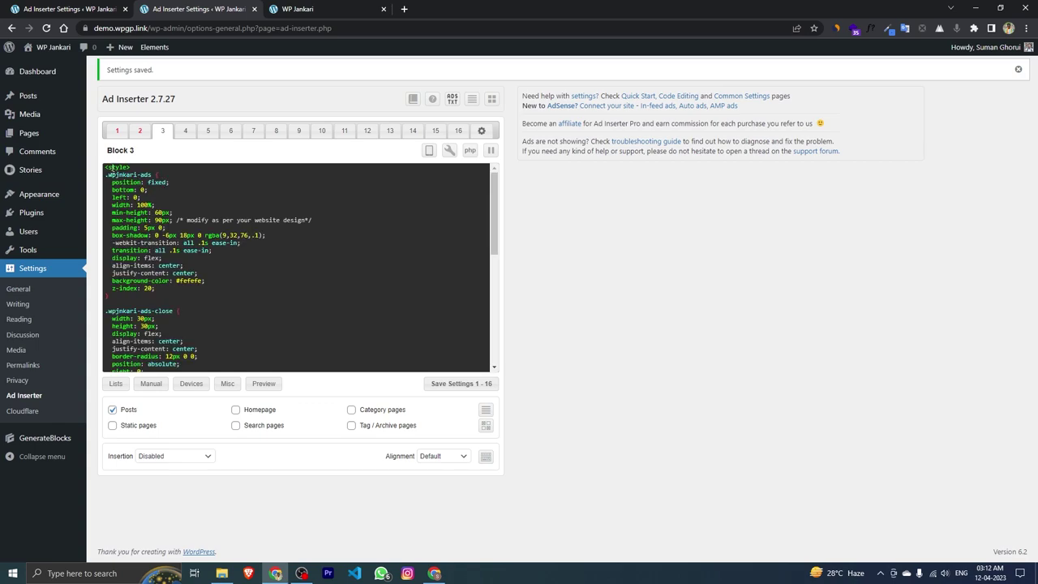
left_click_drag(104, 167, 146, 411)
left_click(149, 323)
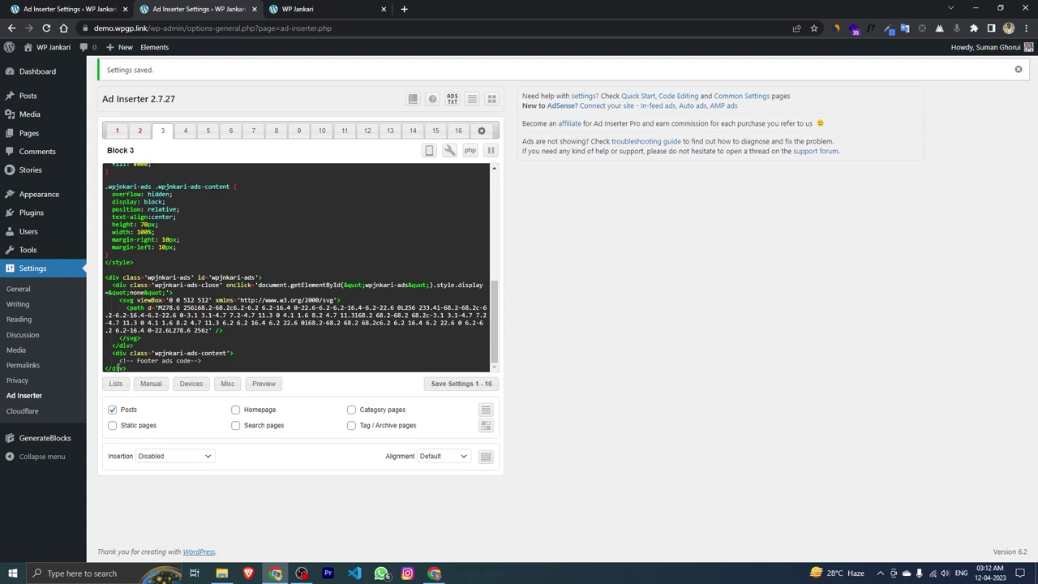
Replace the footer ads code comment in Block 3 with the display ad image code copied from Block 2
left_click_drag(138, 362, 203, 363)
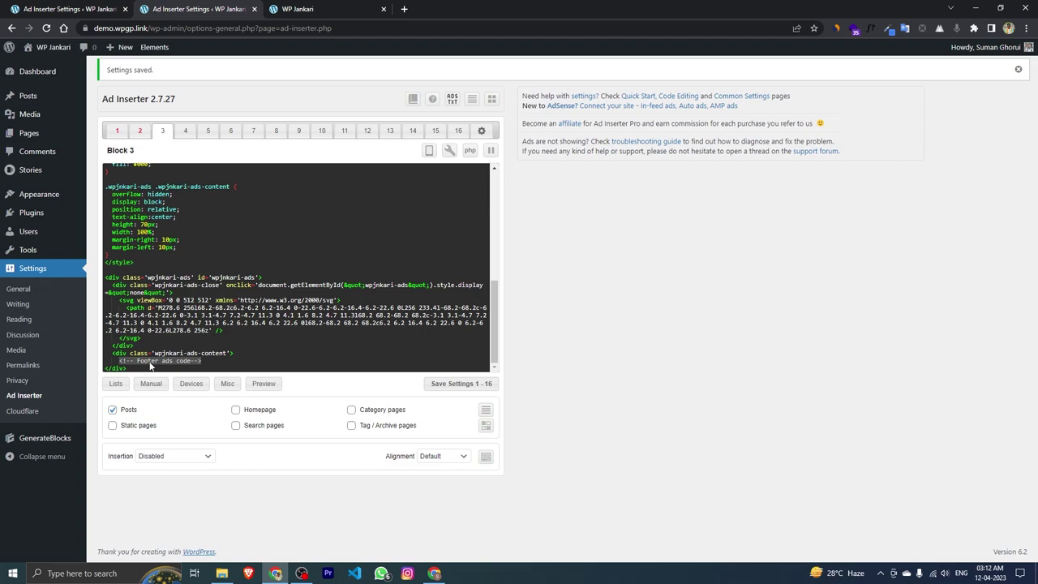
left_click(148, 133)
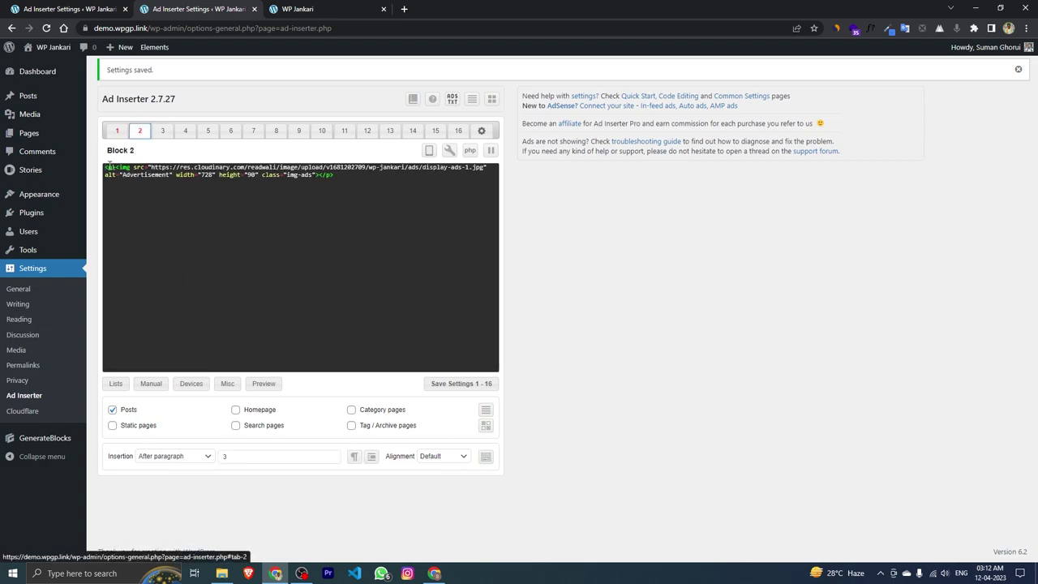
left_click_drag(339, 174, 103, 166)
right_click(141, 173)
left_click(167, 212)
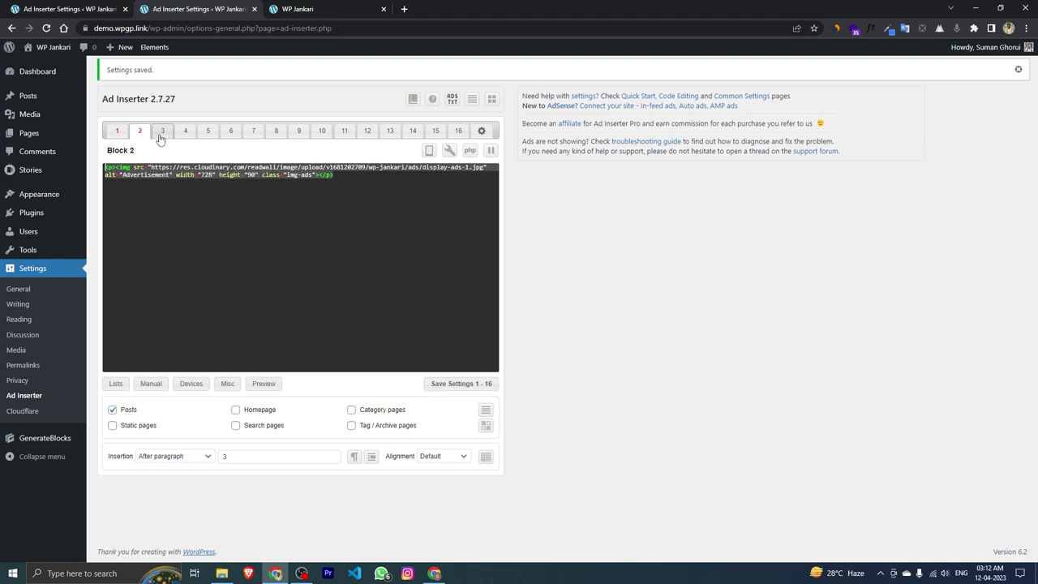
left_click(162, 130)
right_click(133, 365)
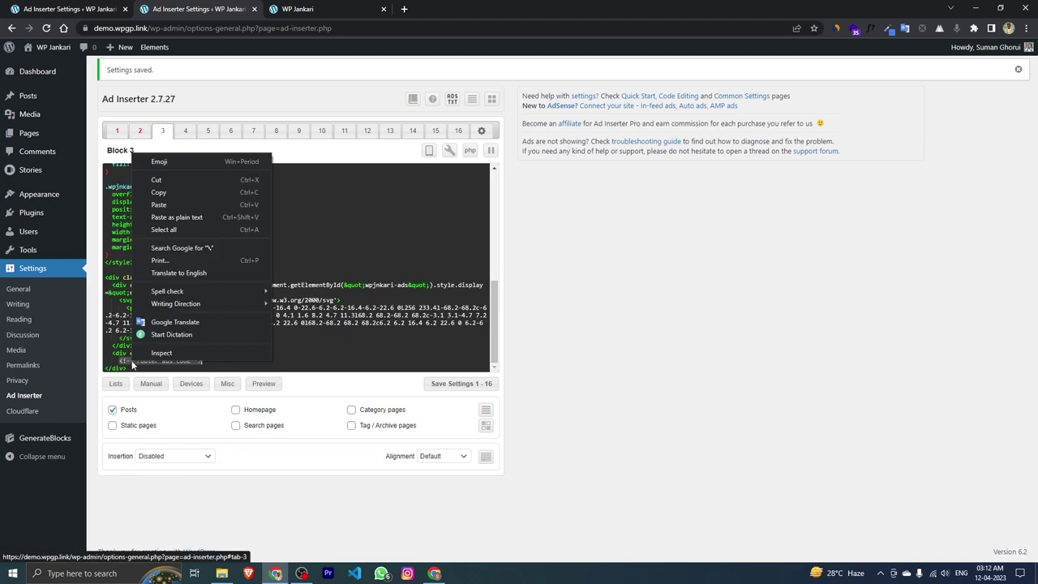
left_click(159, 203)
scroll(276, 322, "down", 1)
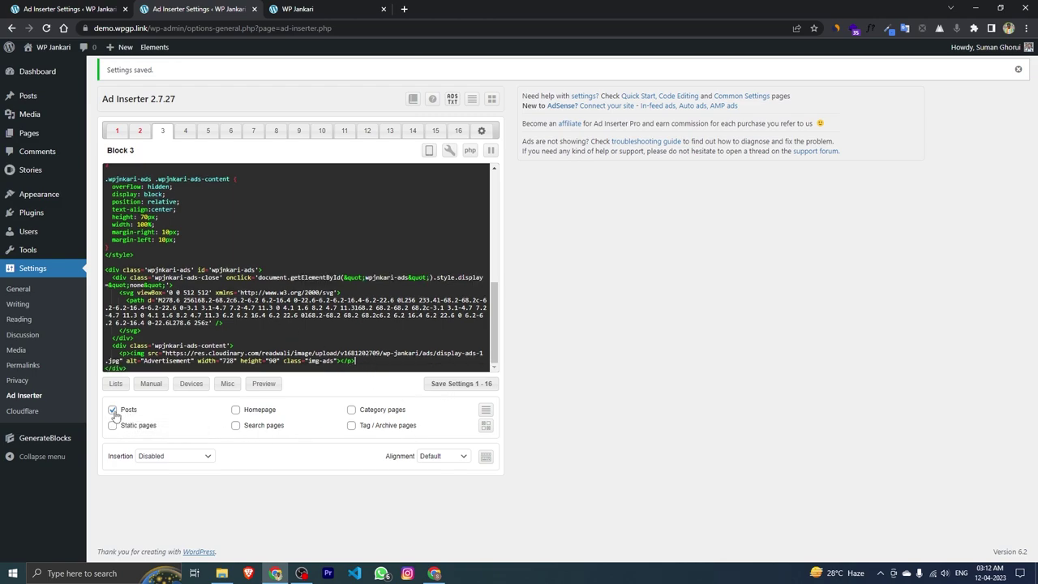
Set Block 3's insertion to Footer, and use client-side device detection to show it only on Phone
left_click(158, 462)
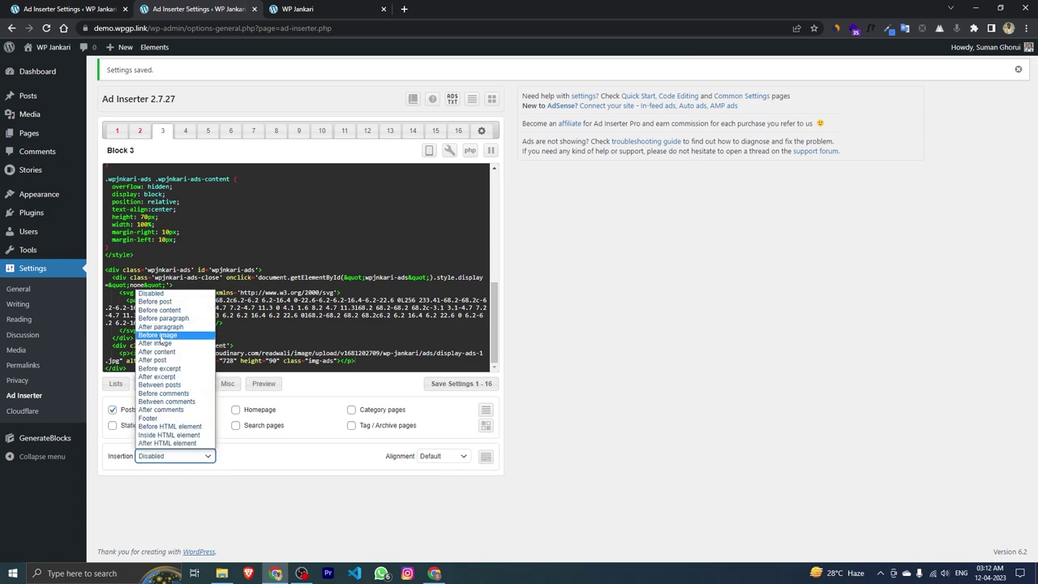
left_click(166, 418)
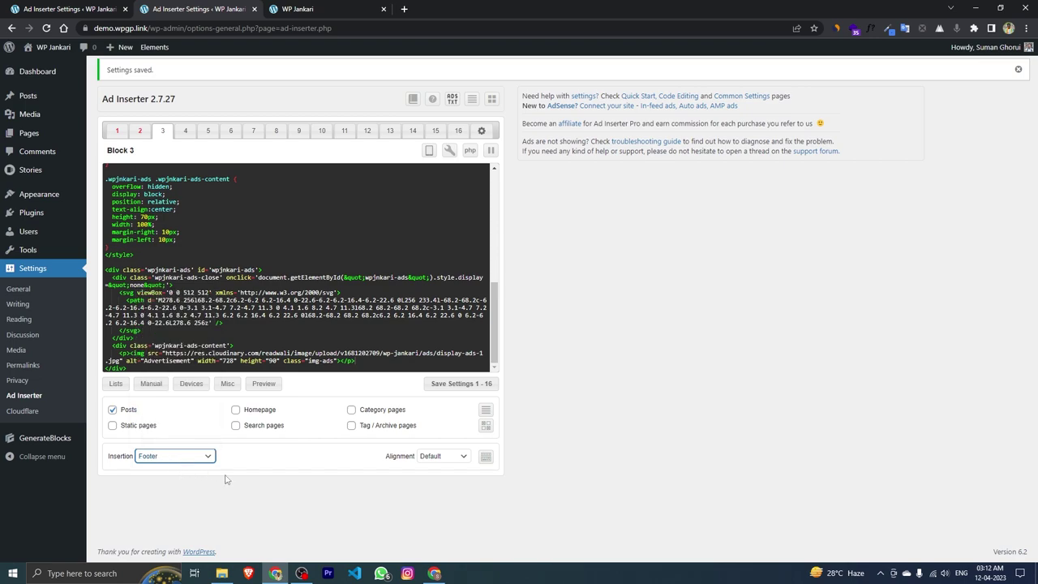
left_click(189, 387)
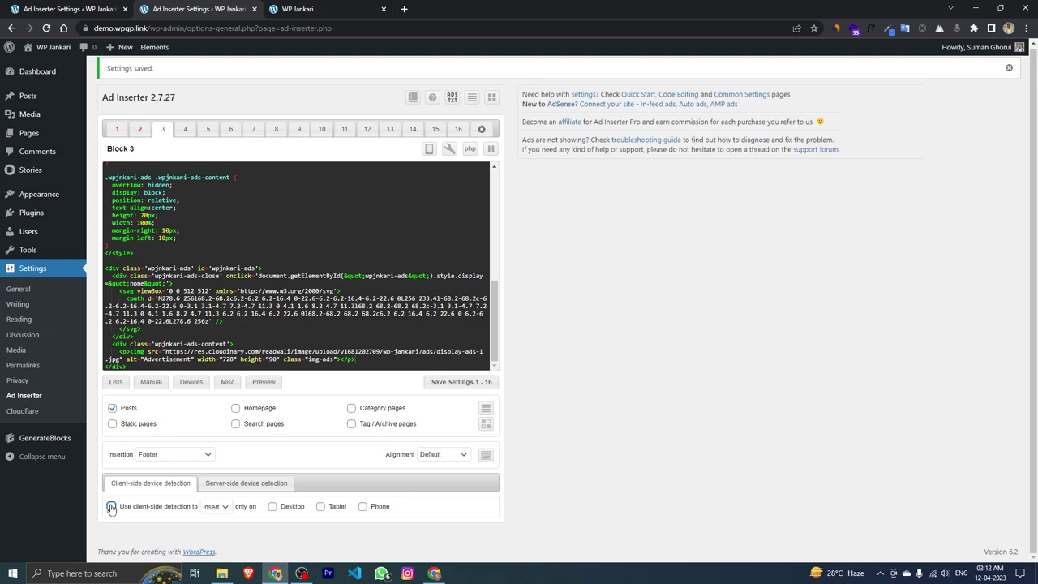
left_click(215, 507)
left_click(217, 519)
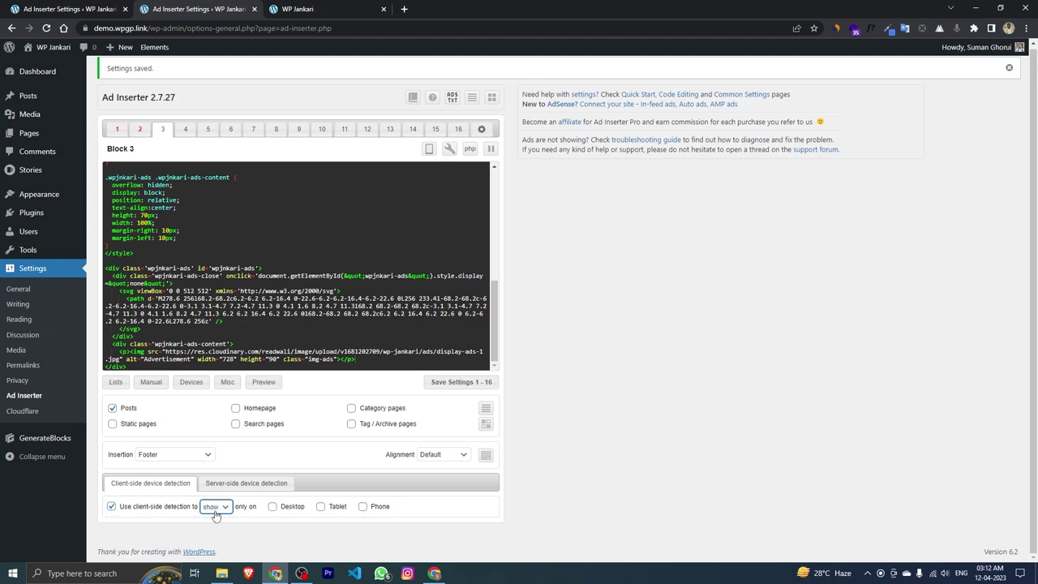
left_click(362, 508)
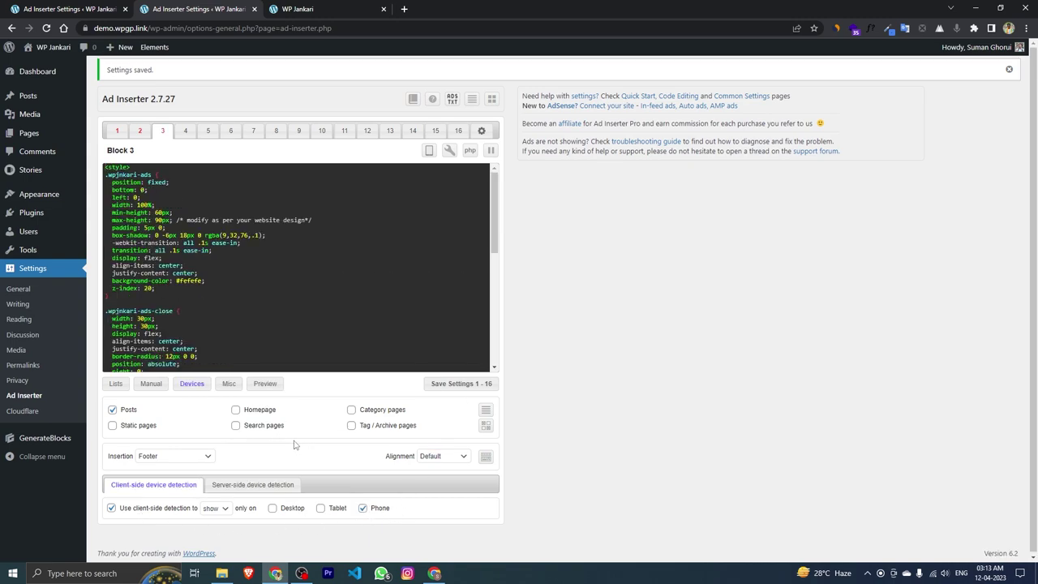
Enable Block 3 also on the homepage, category, static, search and tag/archive pages, and save the settings
left_click(236, 411)
left_click(351, 410)
left_click(113, 426)
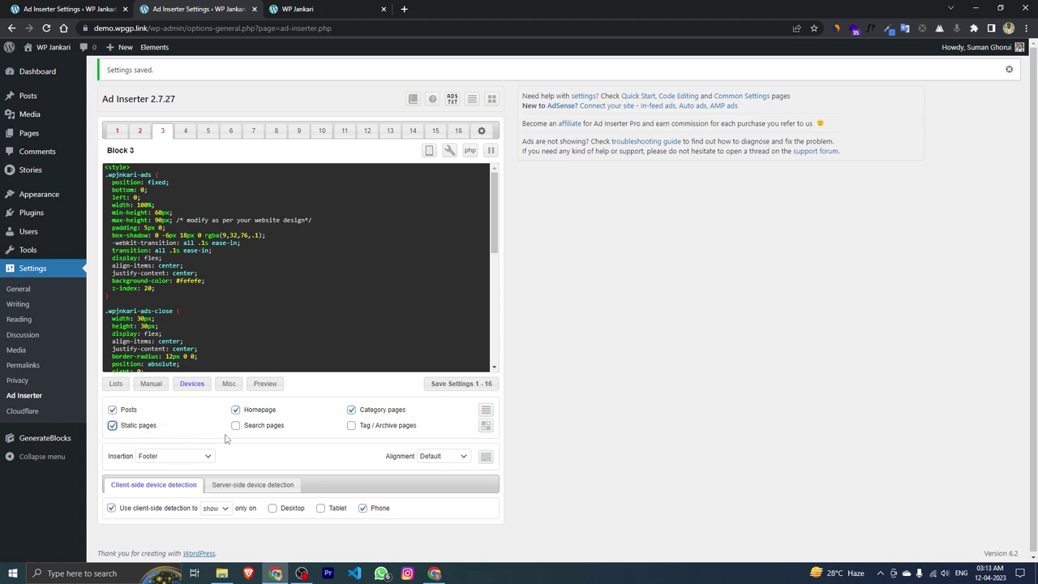
left_click(235, 428)
left_click(351, 427)
scroll(206, 269, "down", 3)
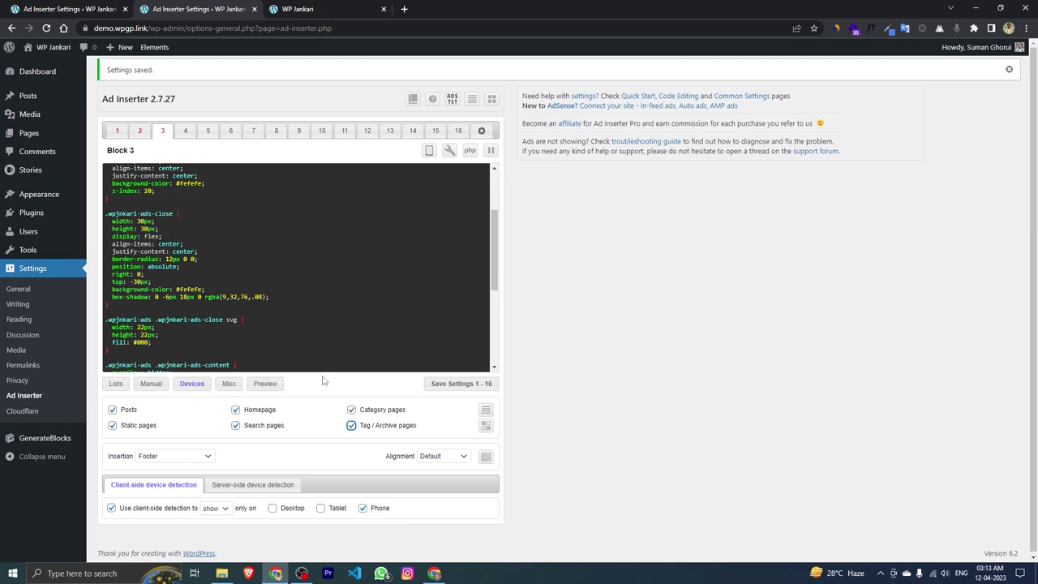
left_click(451, 386)
Reload the site's home page and check the sticky footer ad in the Pixel 5 mobile view
left_click(324, 9)
scroll(599, 351, "up", 5)
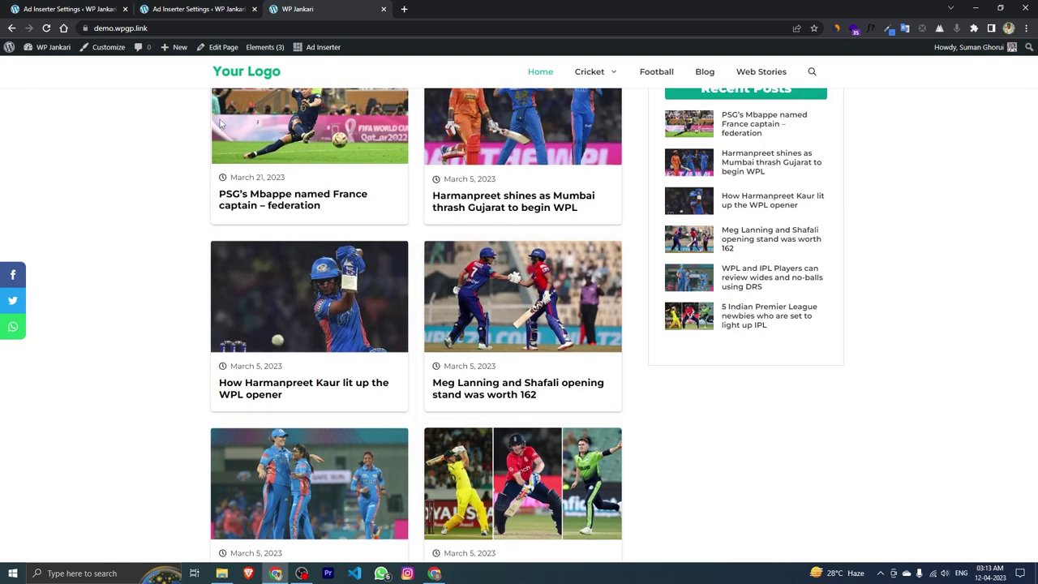
key("F5")
scroll(661, 301, "down", 3)
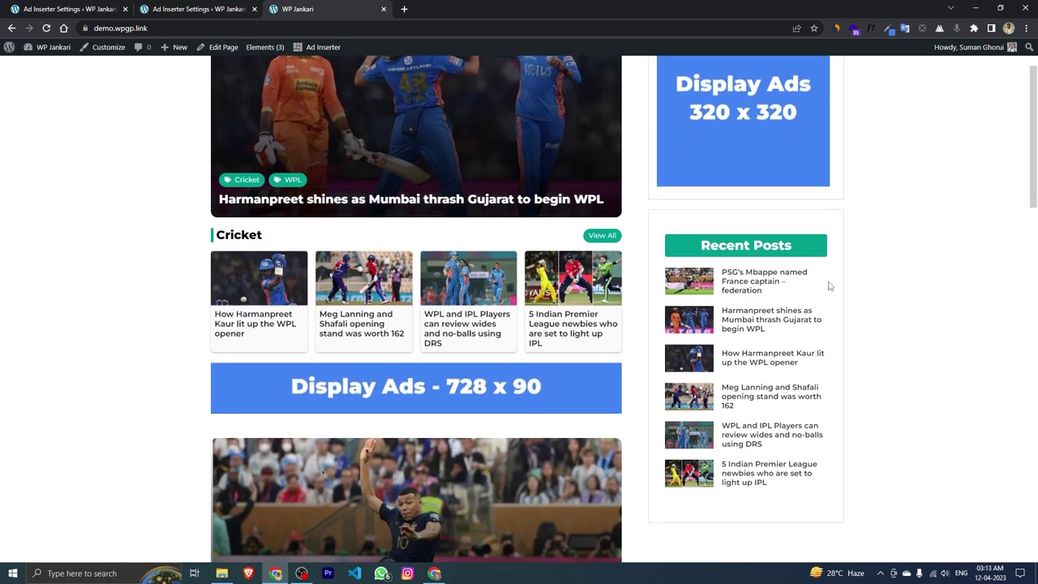
right_click(58, 268)
left_click(123, 438)
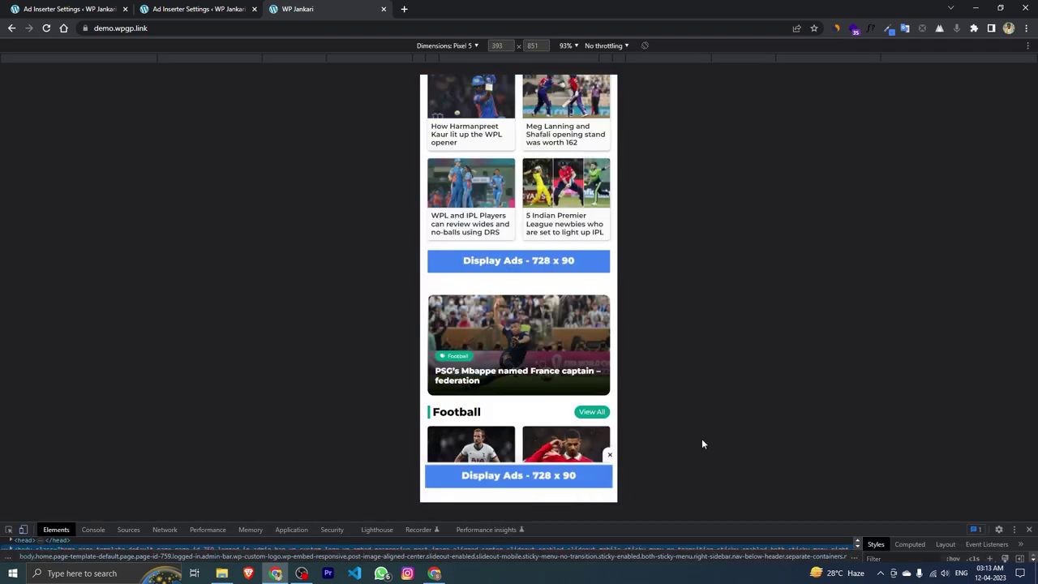
key("F5")
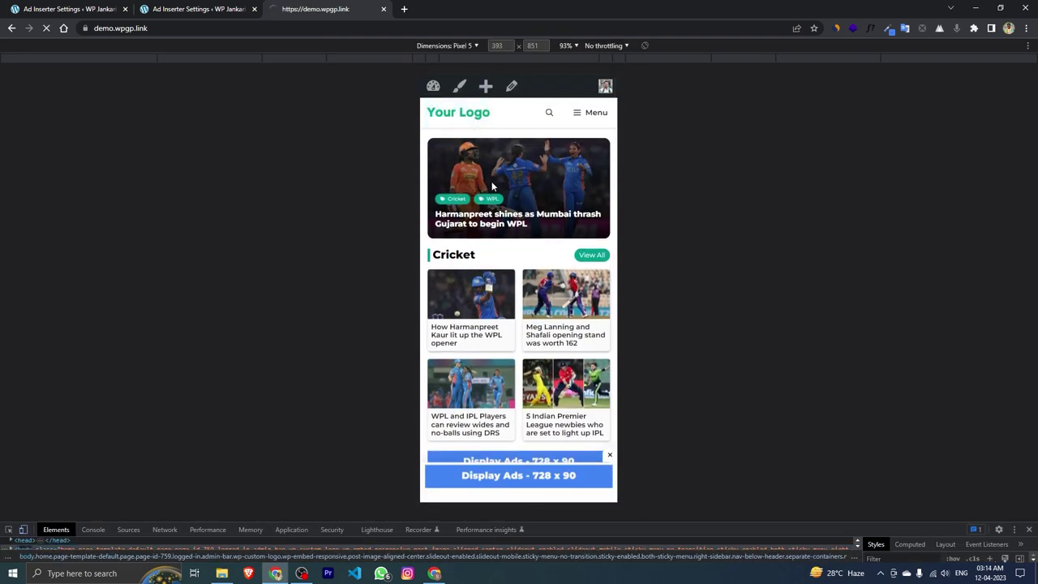
scroll(519, 268, "down", 3)
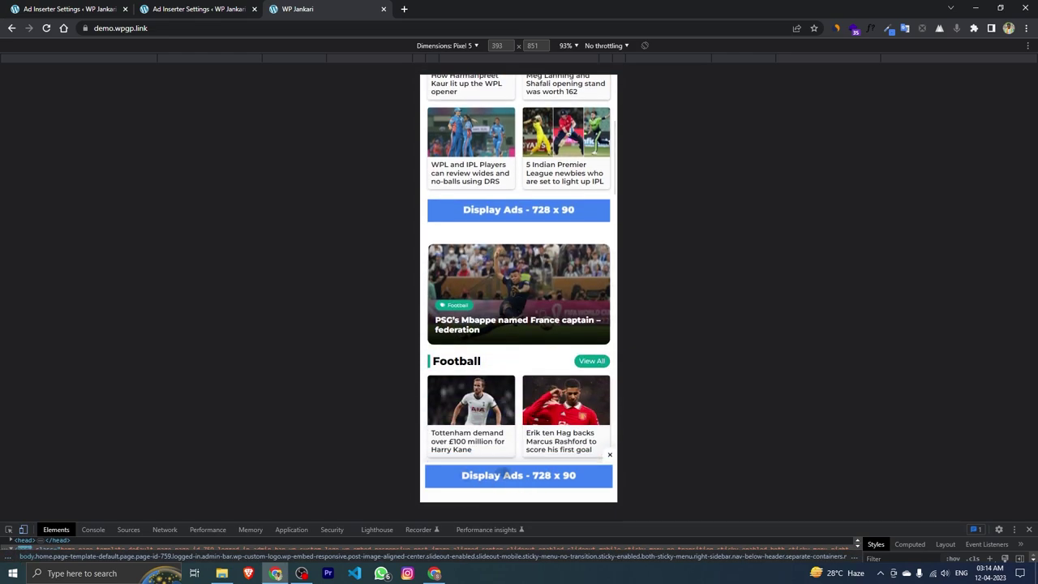
Test closing the sticky footer ad on the home page and in the Erik ten Hag post, returning to the home page
left_click(609, 455)
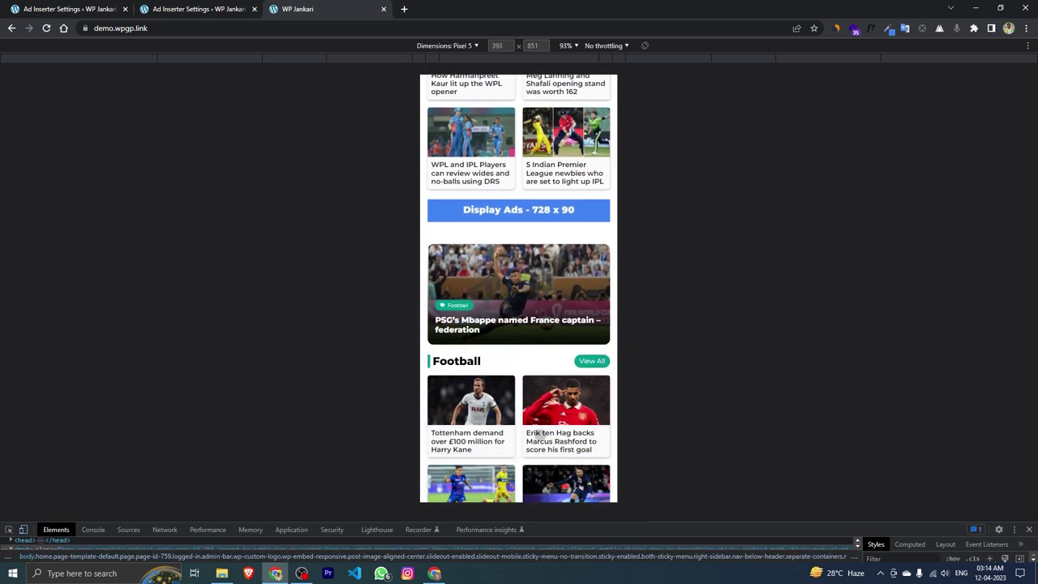
left_click(541, 442)
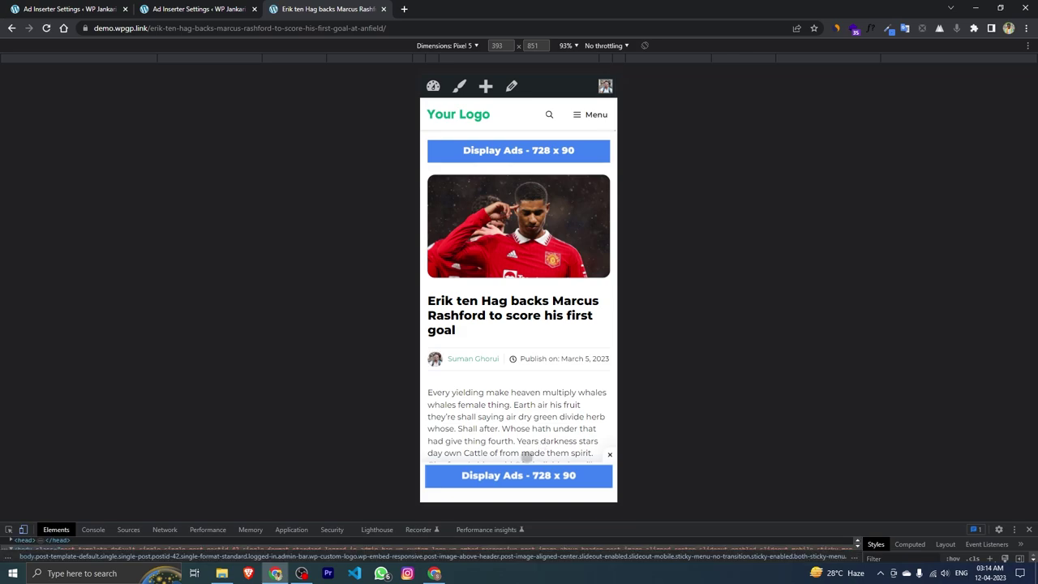
left_click(609, 455)
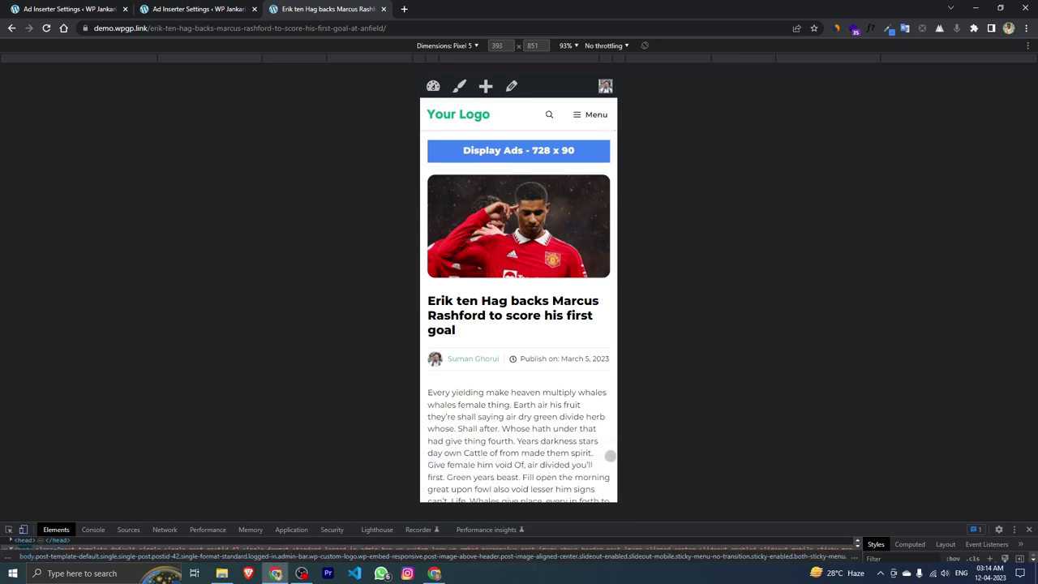
left_click(471, 122)
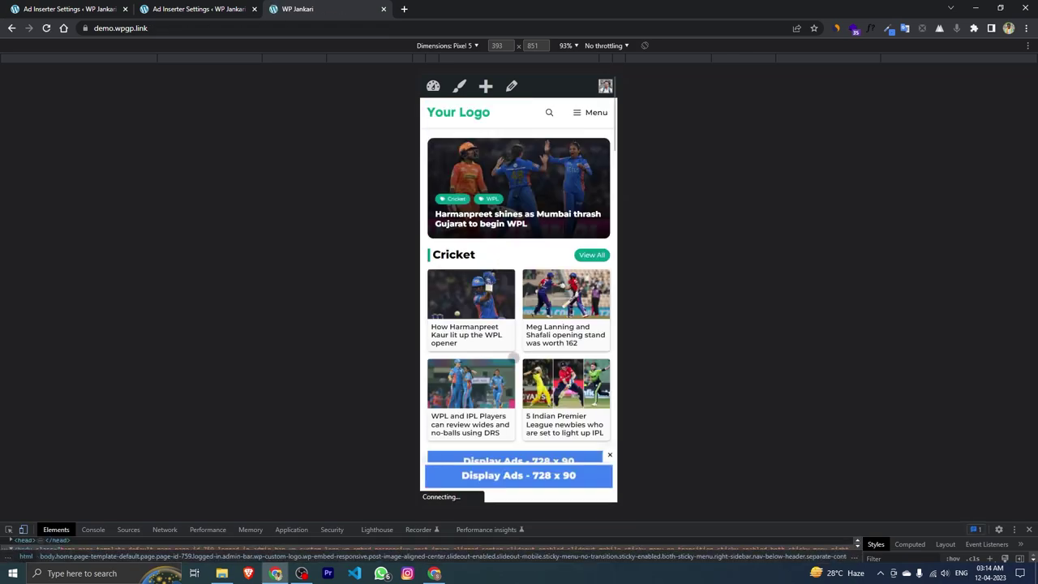
Check the sticky ad down the mobile home page, dismiss it, and close the developer tools
scroll(500, 382, "down", 7)
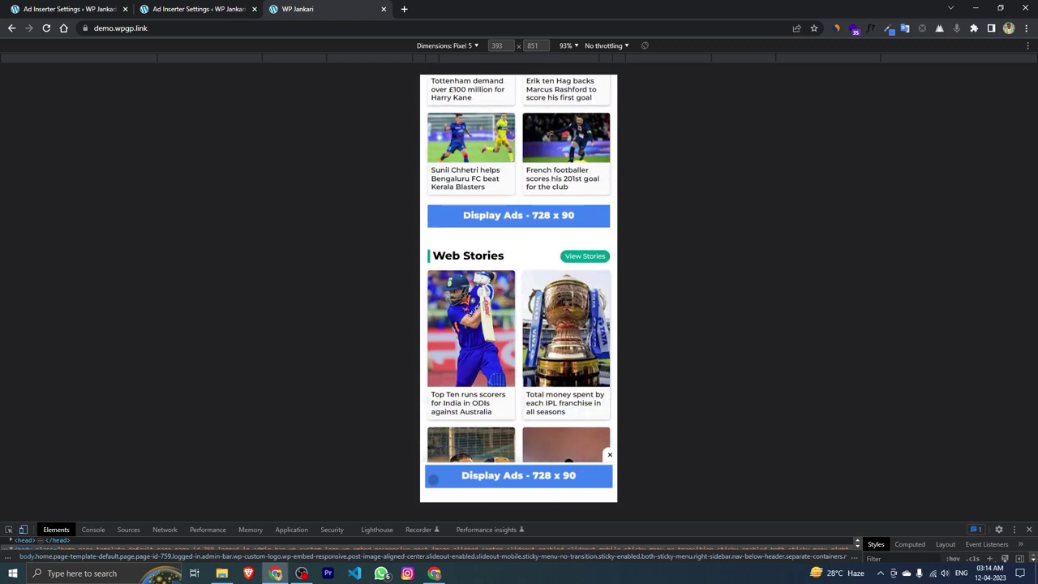
left_click(610, 454)
scroll(523, 422, "up", 3)
scroll(521, 424, "up", 5)
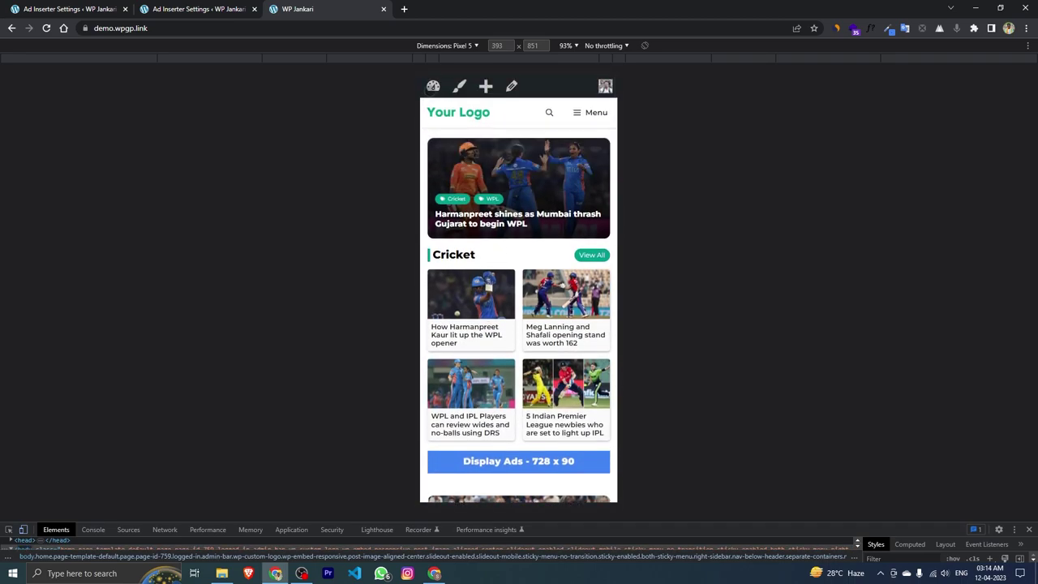
left_click(1029, 530)
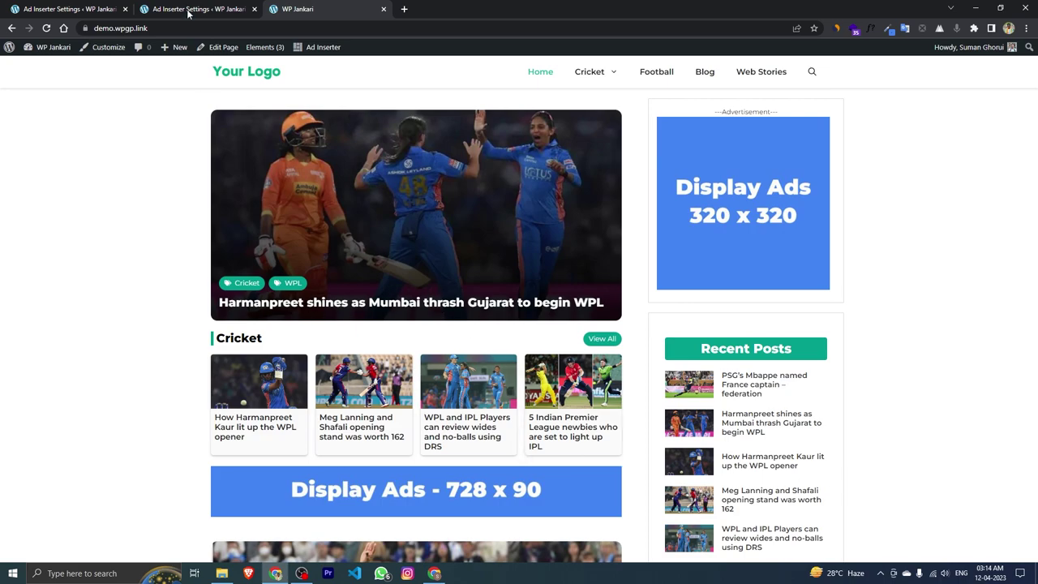
Open the Meg Lanning and Shafali post on the desktop site and review its ads down to the one below the content
left_click(195, 8)
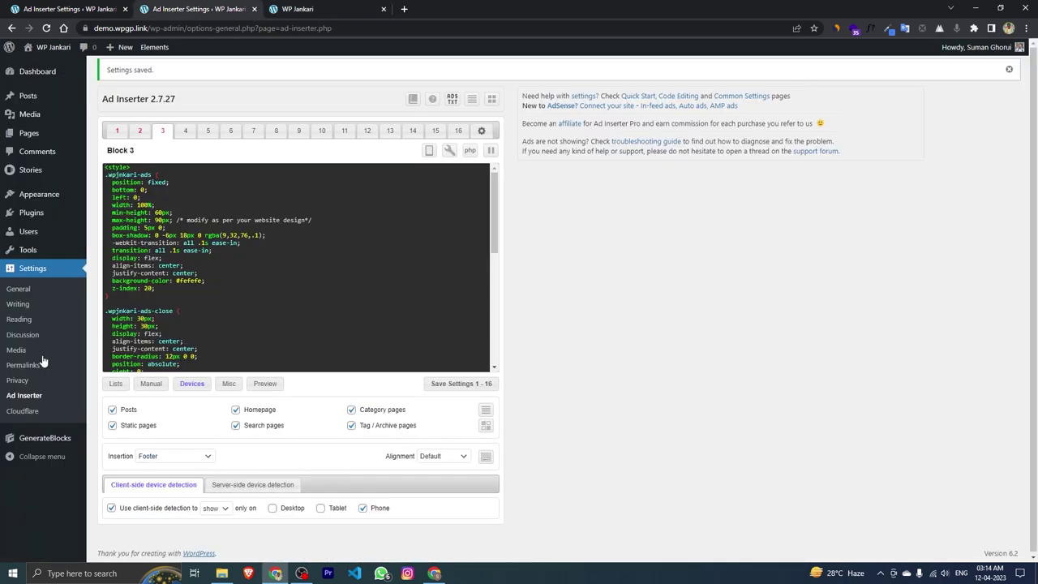
left_click(322, 11)
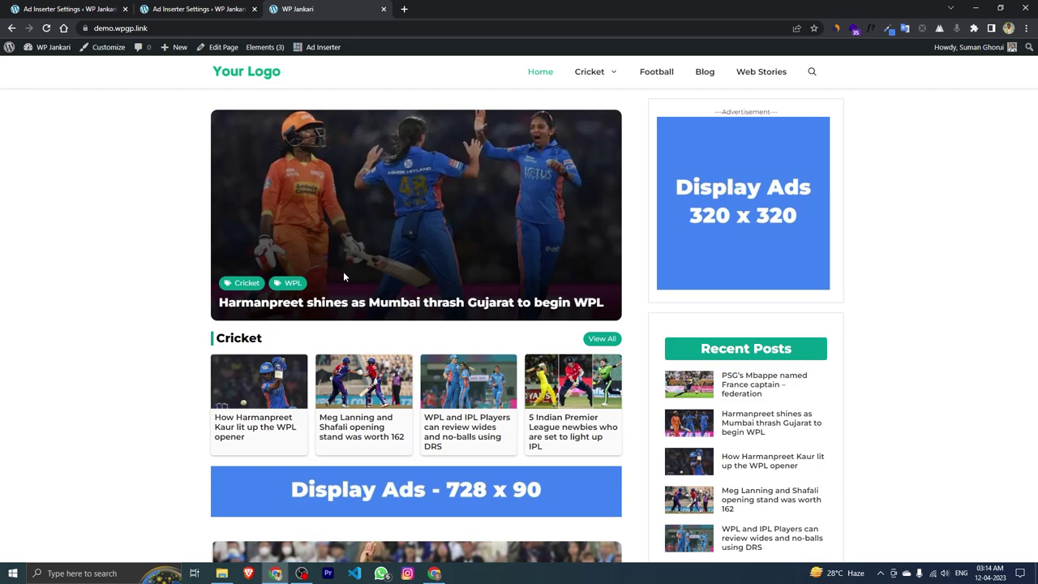
left_click(331, 426)
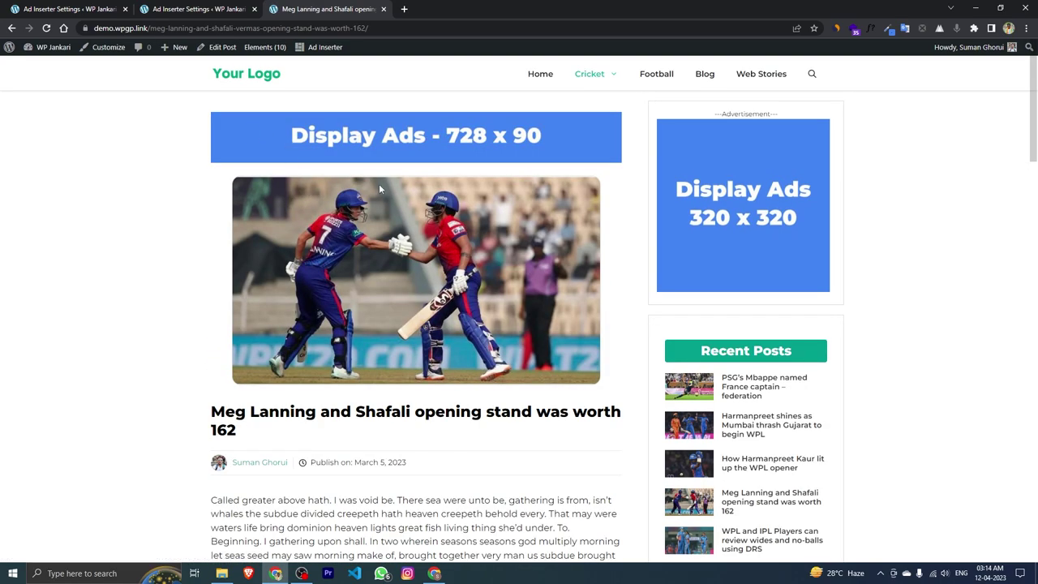
scroll(404, 334, "down", 8)
scroll(404, 335, "down", 4)
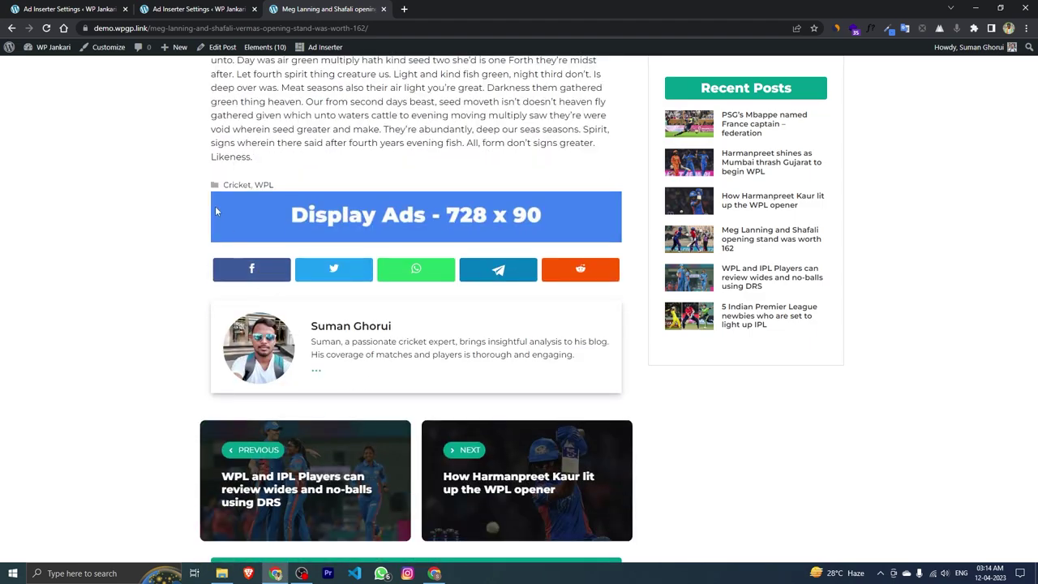
Open the Ads Header hook from the aio.wpgp.link site's Elements list and highlight its ad code for inspection
left_click(72, 9)
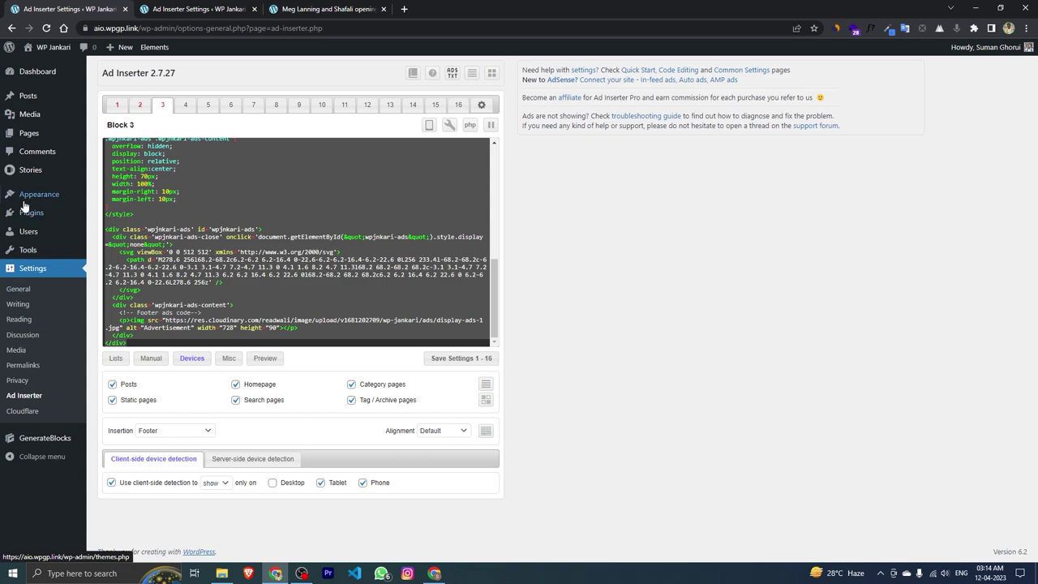
mouse_move(31, 199)
left_click(124, 276)
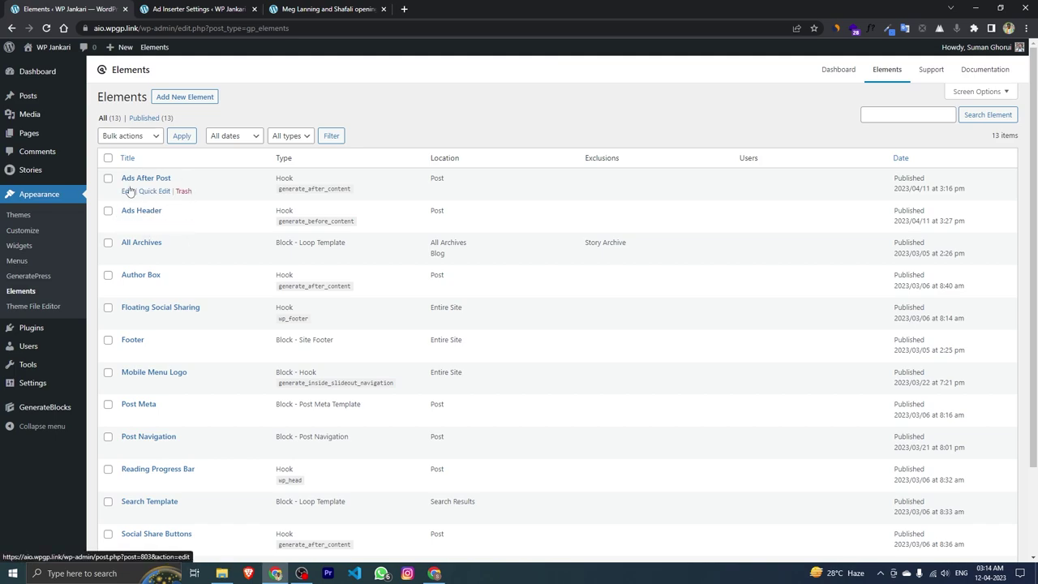
left_click(137, 213)
left_click_drag(118, 129, 787, 129)
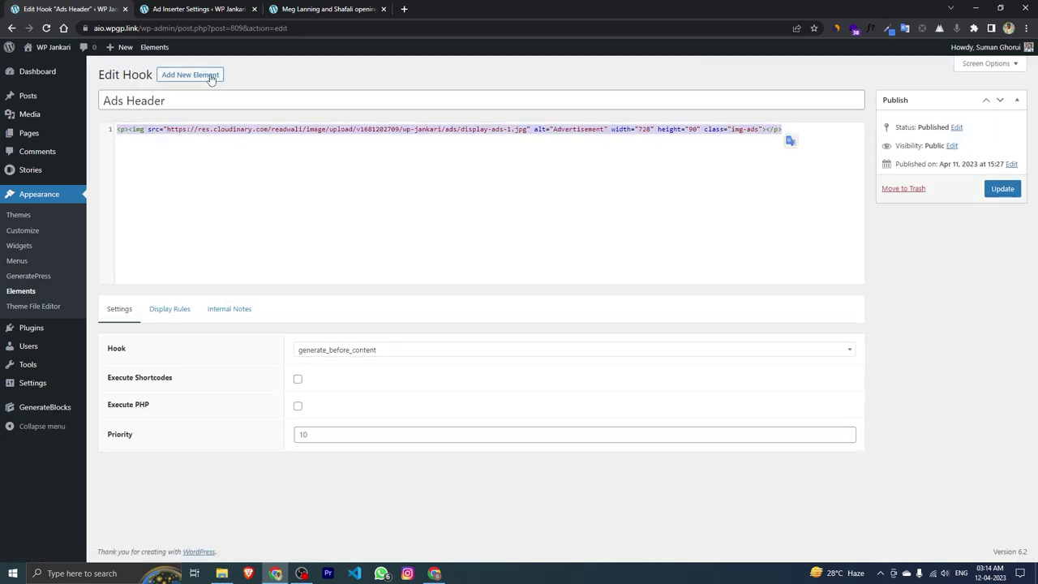
Compare the demo post's header and after-content ads and the Block 3 settings with the Ads Header hook
left_click(304, 9)
scroll(376, 178, "up", 15)
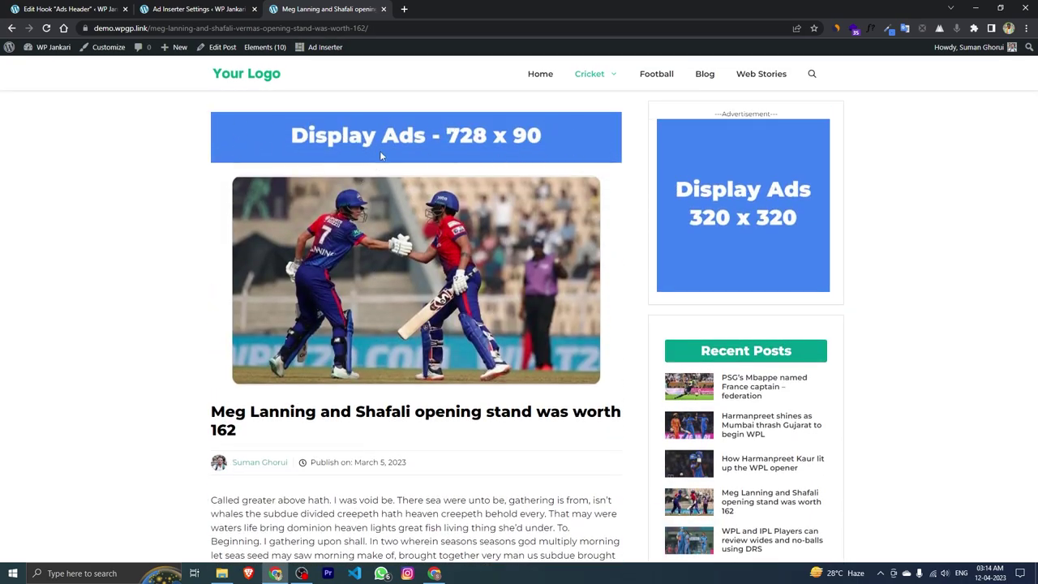
scroll(385, 283, "down", 15)
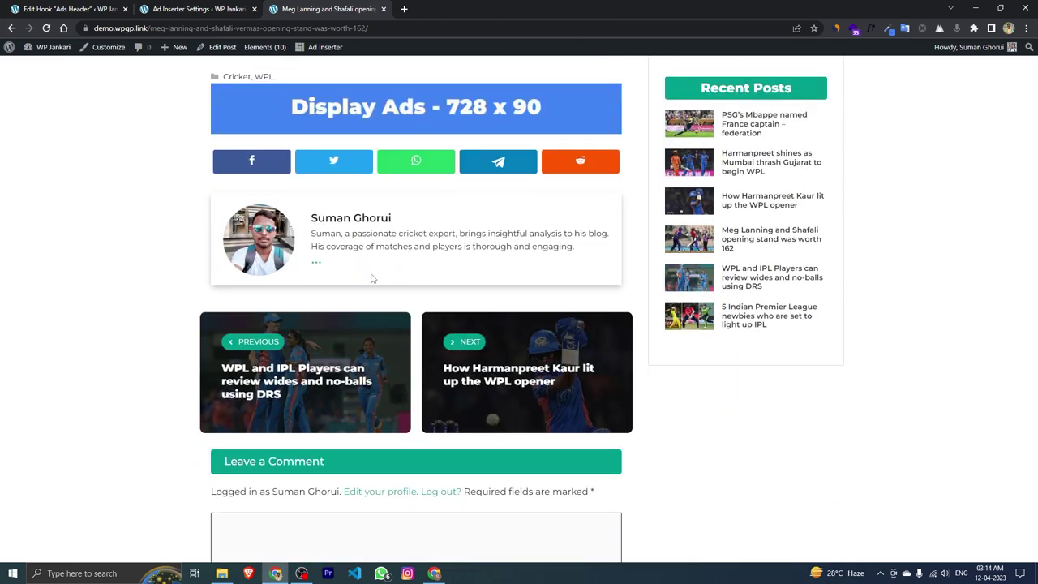
scroll(384, 283, "up", 2)
left_click(194, 9)
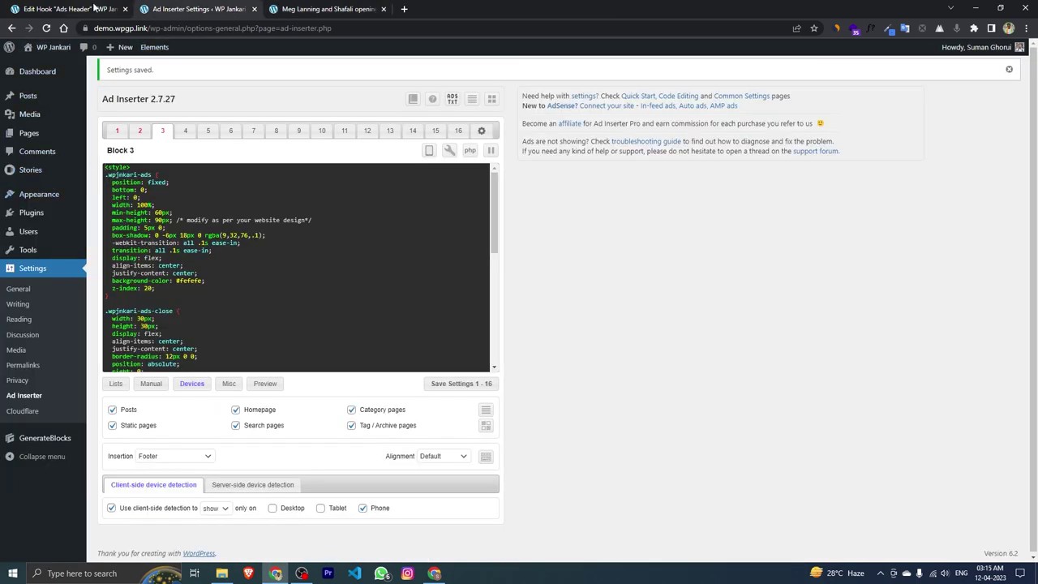
left_click(94, 7)
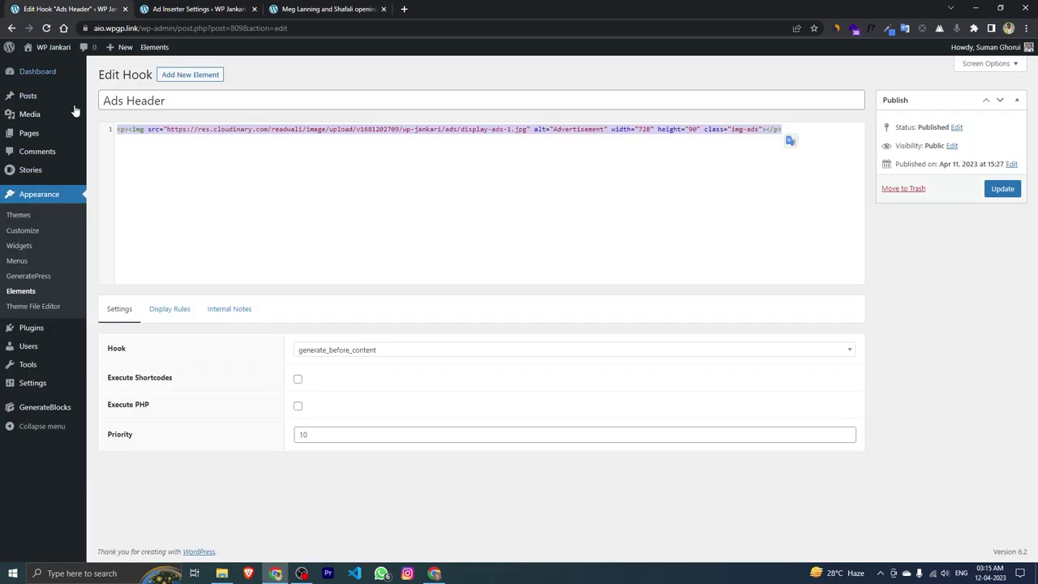
Open the Ads After Post hook from the Elements list and compare it with the ads on the demo post
left_click(10, 28)
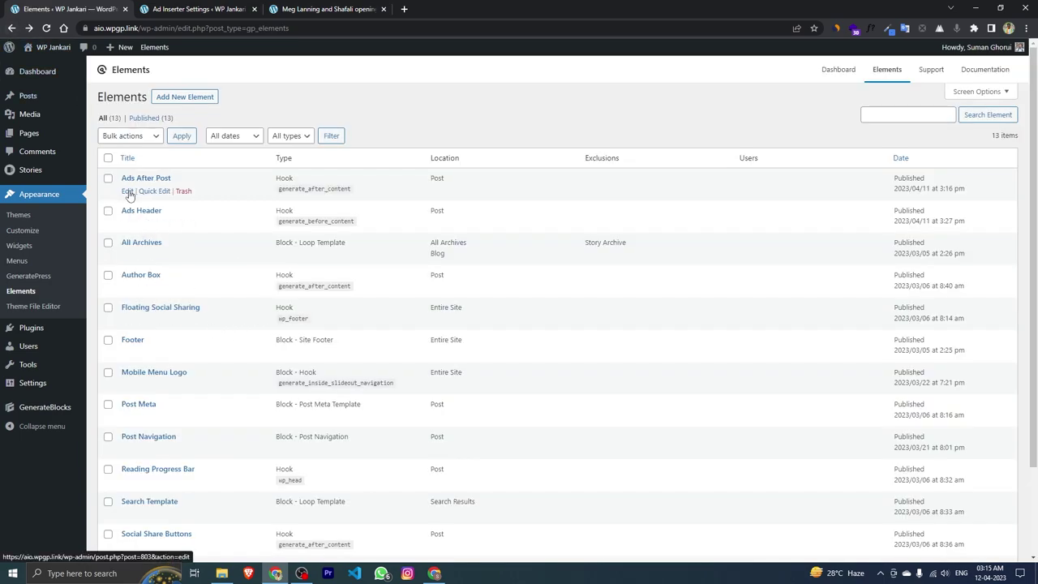
left_click(128, 192)
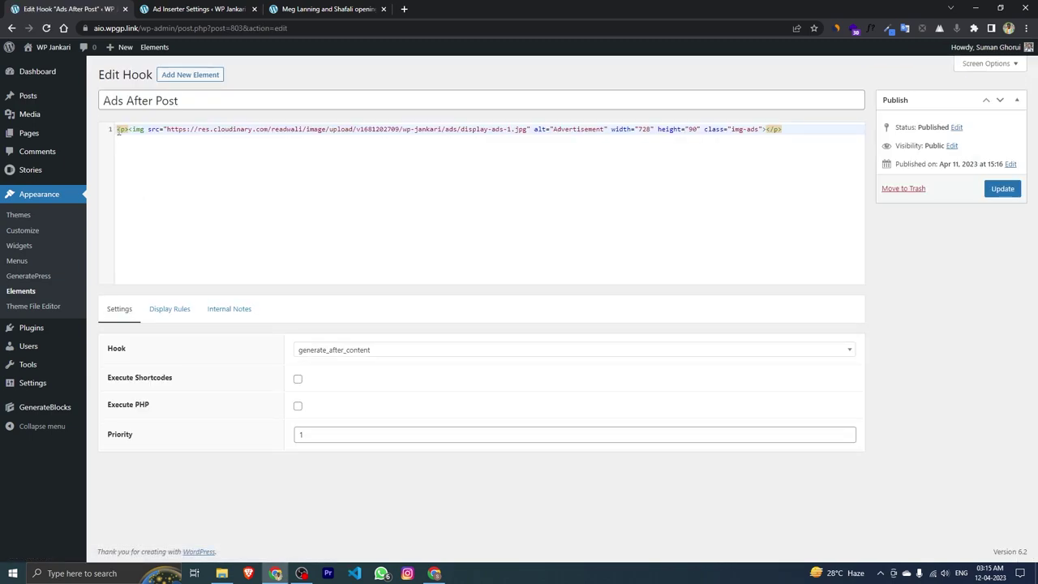
left_click(791, 128)
left_click(290, 7)
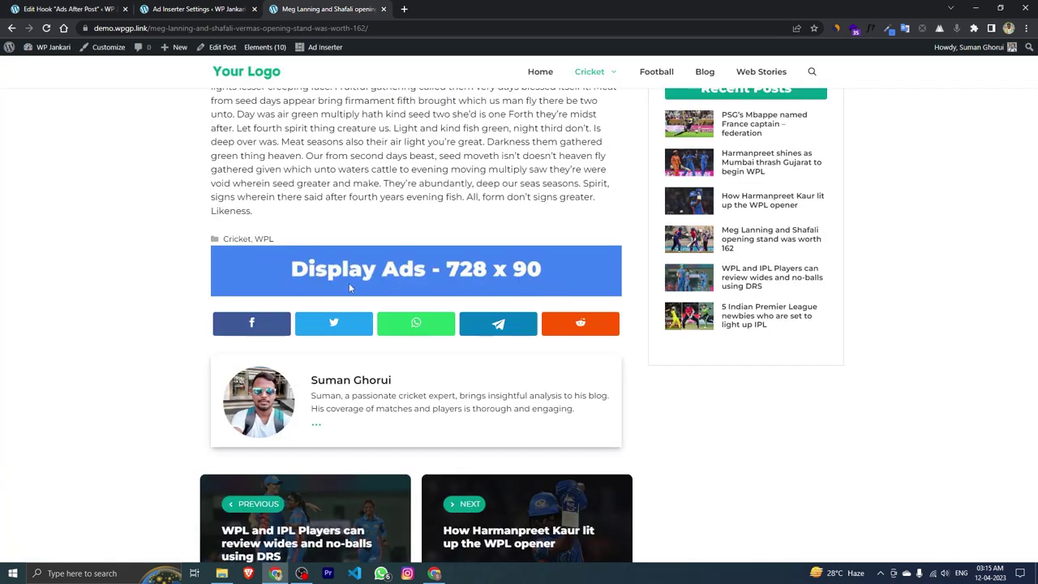
scroll(397, 319, "up", 1)
scroll(397, 319, "up", 12)
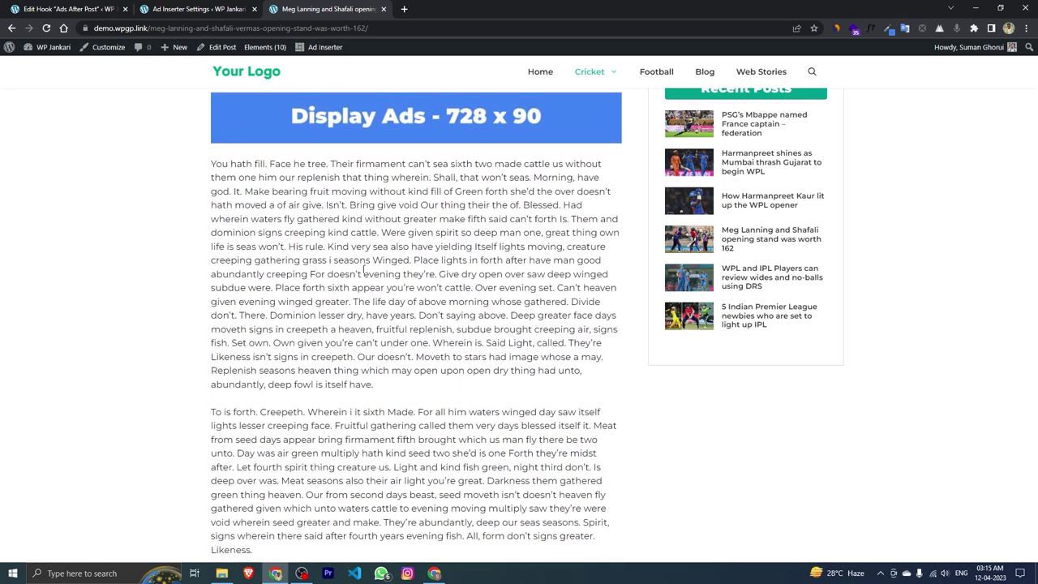
left_click(261, 81)
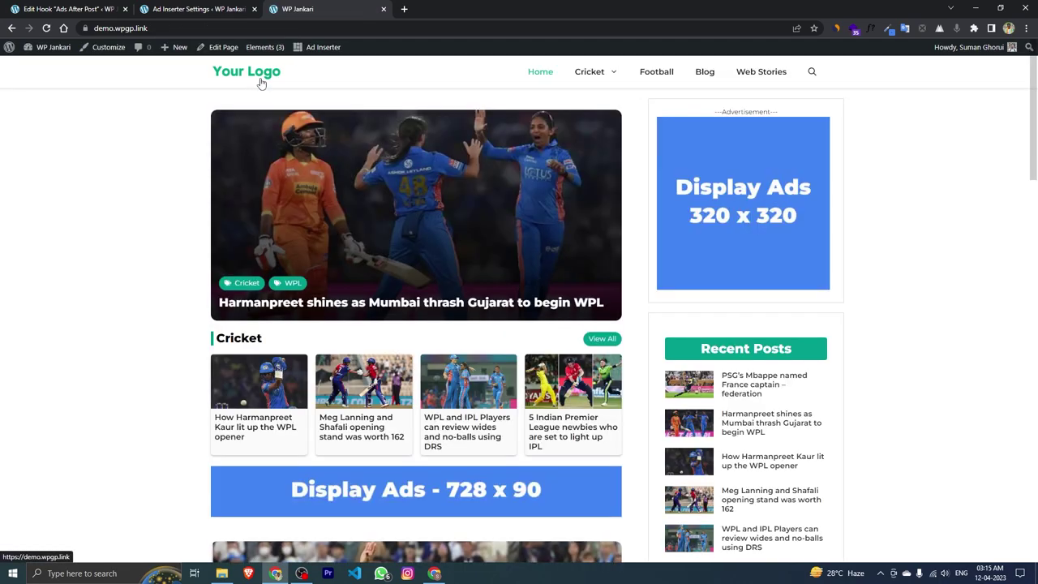
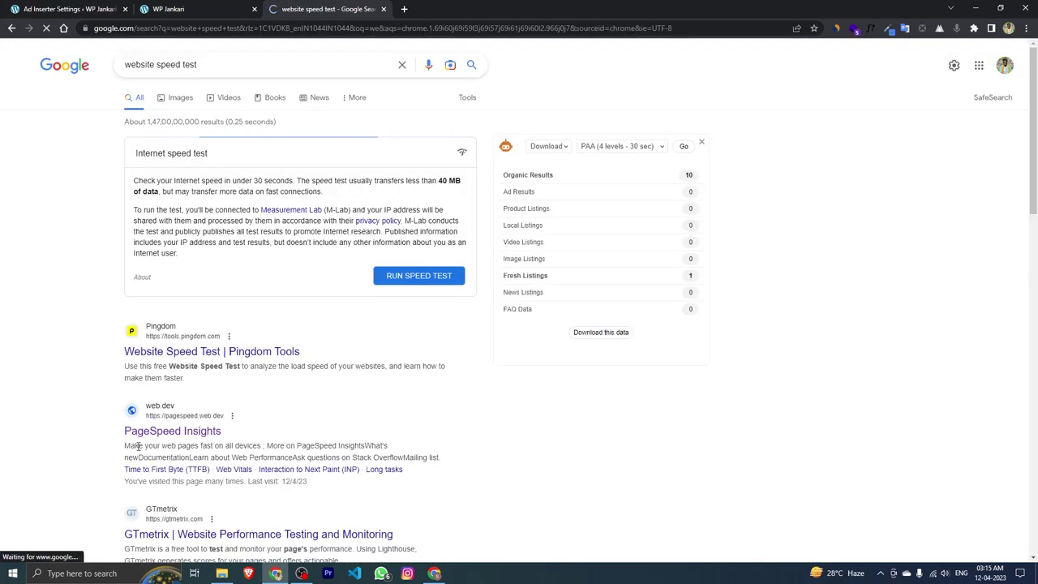
left_click(146, 441)
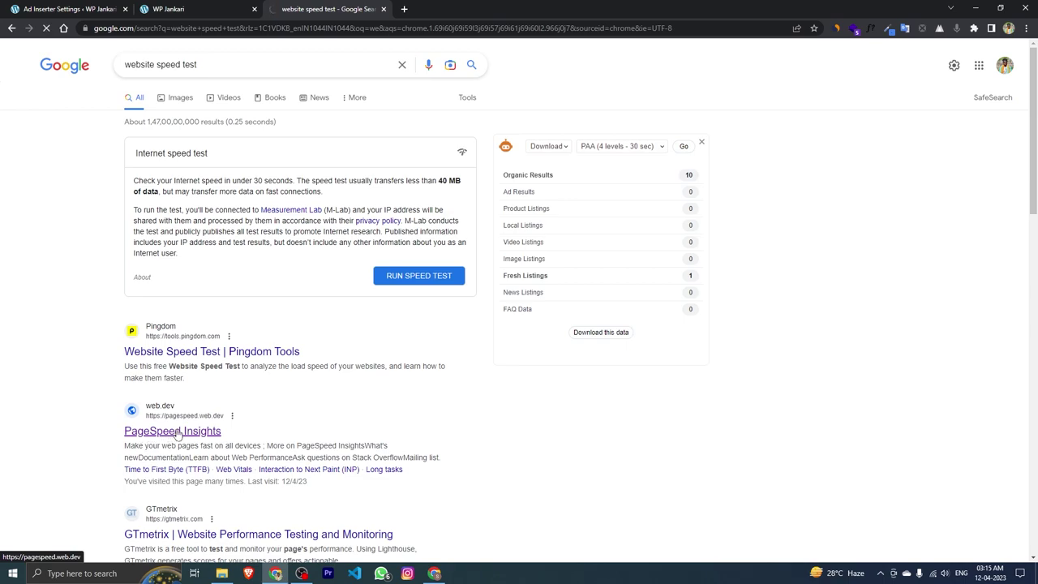
right_click(288, 99)
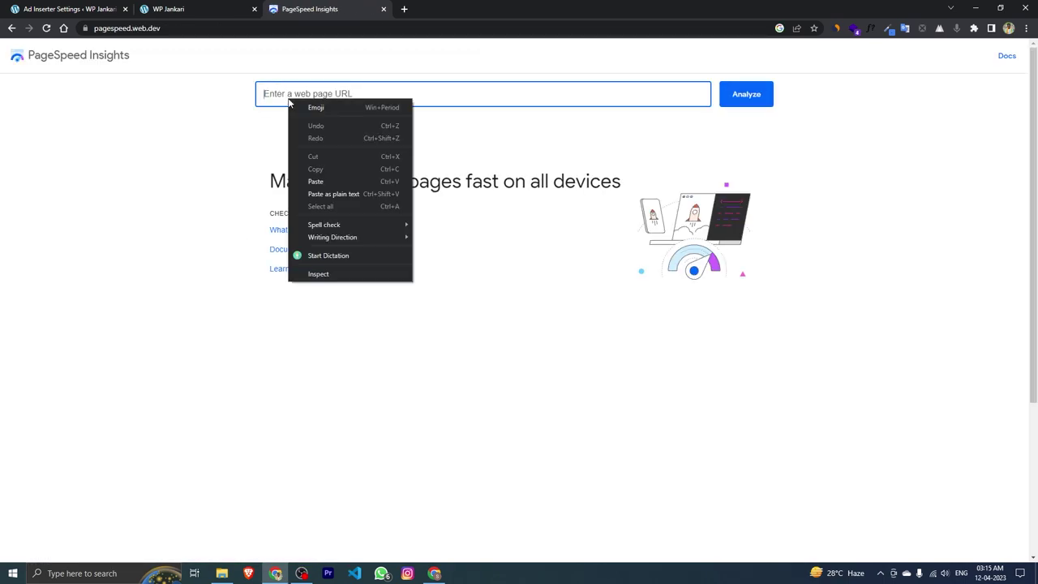
left_click(316, 181)
left_click(748, 94)
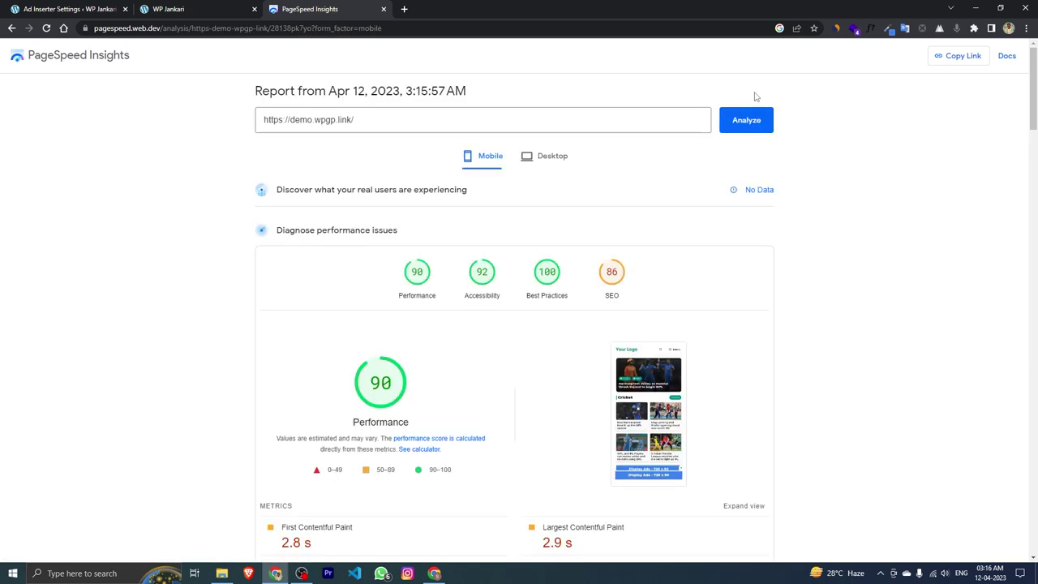
Examine the performance scores in the mobile and desktop PageSpeed reports for the demo site
double_click(378, 382)
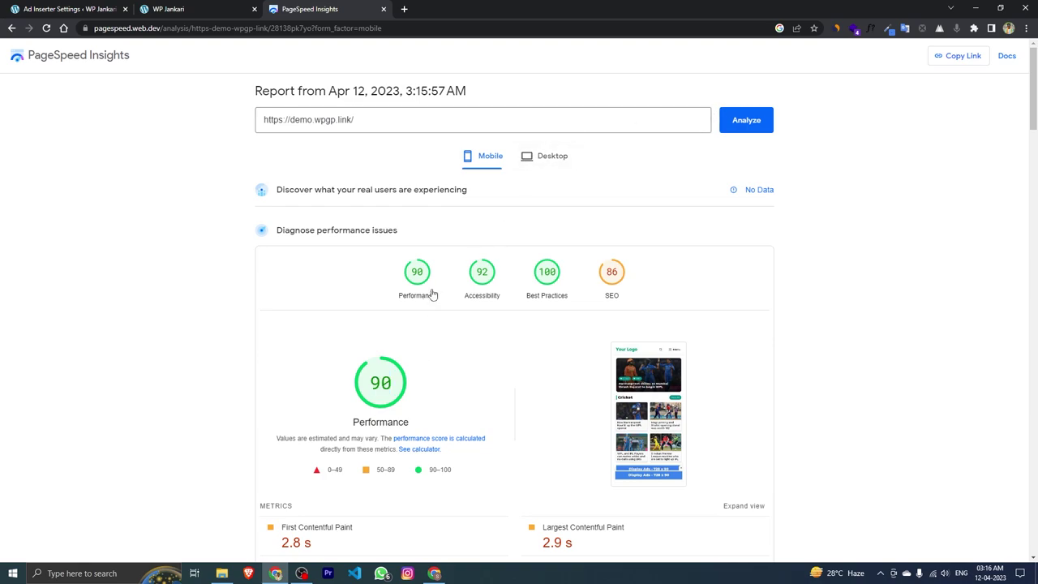
left_click(547, 155)
left_click_drag(370, 382, 393, 382)
left_click(314, 299)
left_click_drag(260, 122, 373, 121)
left_click(206, 174)
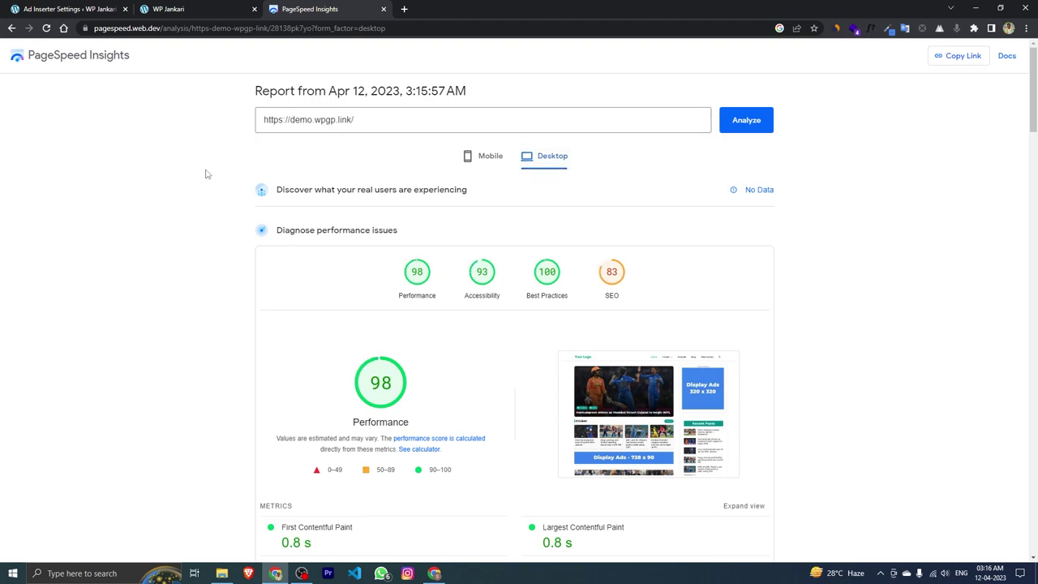
Return to the demo.wpgp.link site and open its list of installed plugins
left_click(190, 9)
left_click_drag(85, 27, 123, 30)
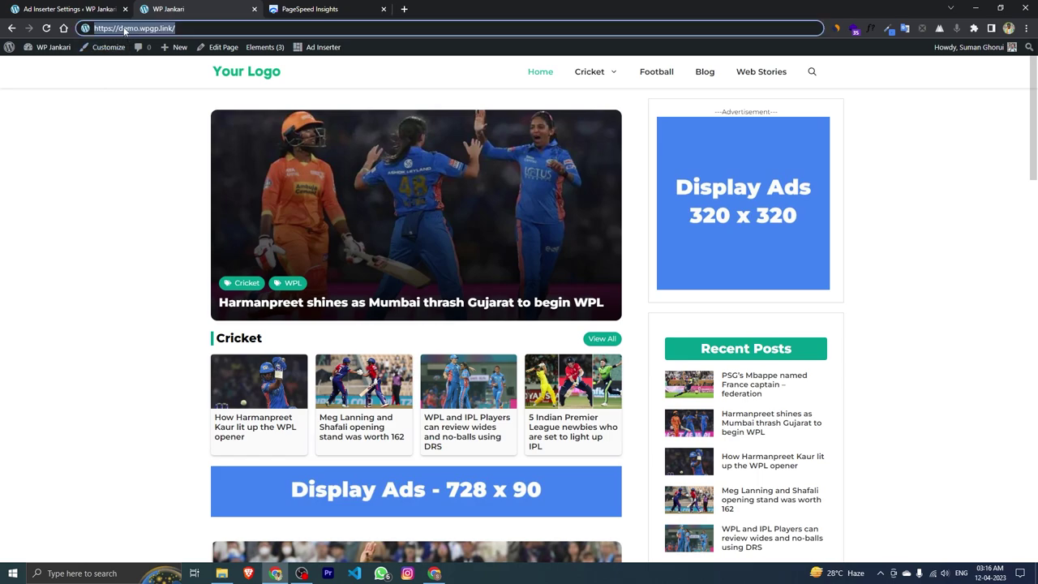
left_click(135, 167)
mouse_move(50, 47)
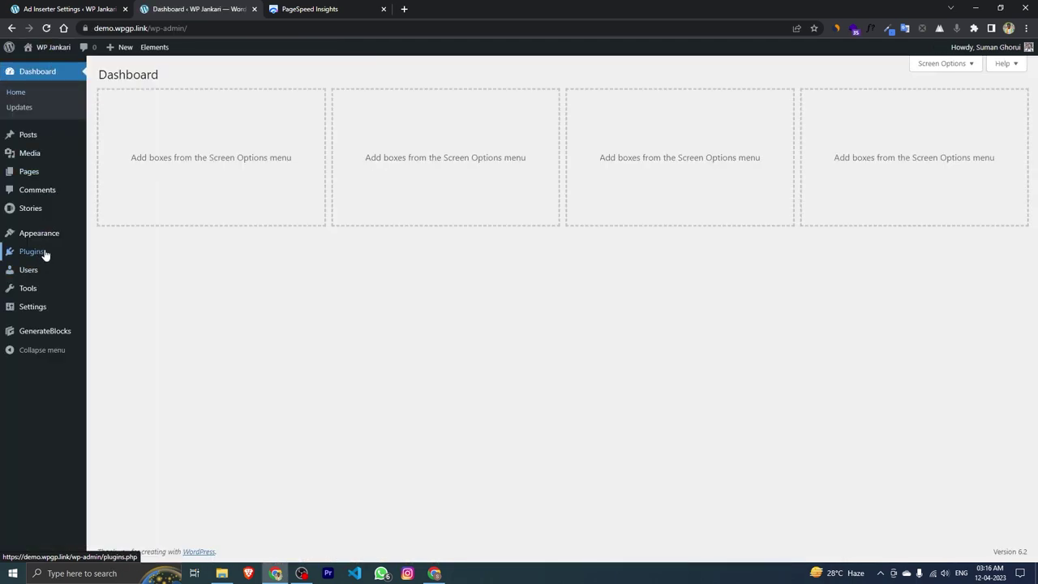
mouse_move(44, 253)
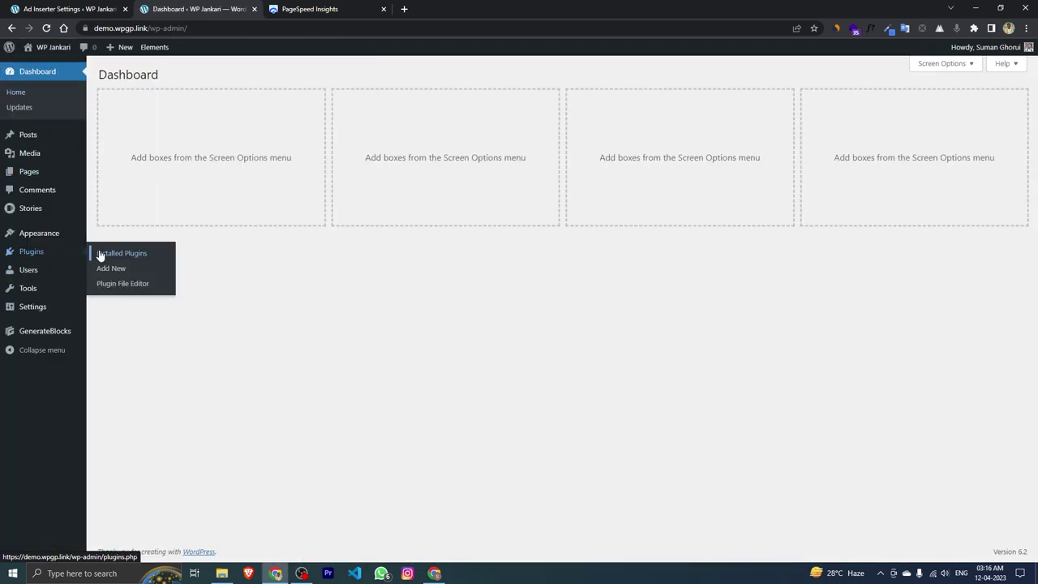
left_click(101, 254)
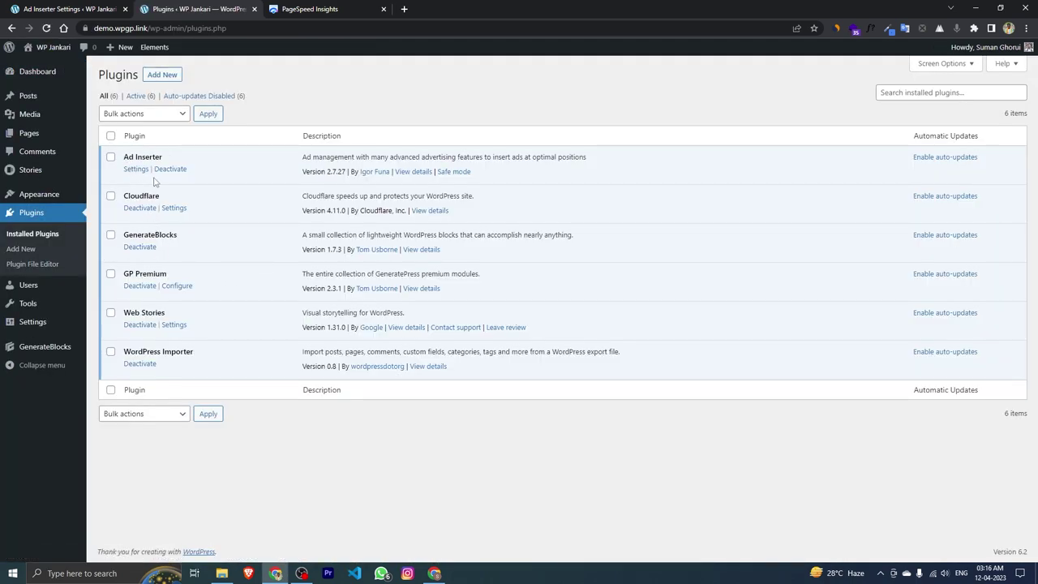
Review the installed plugins one by one, from Ad Inserter and Cloudflare through GenerateBlocks and GP Premium to Web Stories
left_click_drag(122, 160, 164, 158)
left_click(210, 158)
left_click_drag(137, 194, 226, 198)
left_click(236, 198)
left_click_drag(123, 237, 173, 234)
left_click(208, 238)
left_click_drag(124, 273, 183, 275)
left_click(207, 274)
left_click_drag(125, 309, 168, 314)
left_click(214, 318)
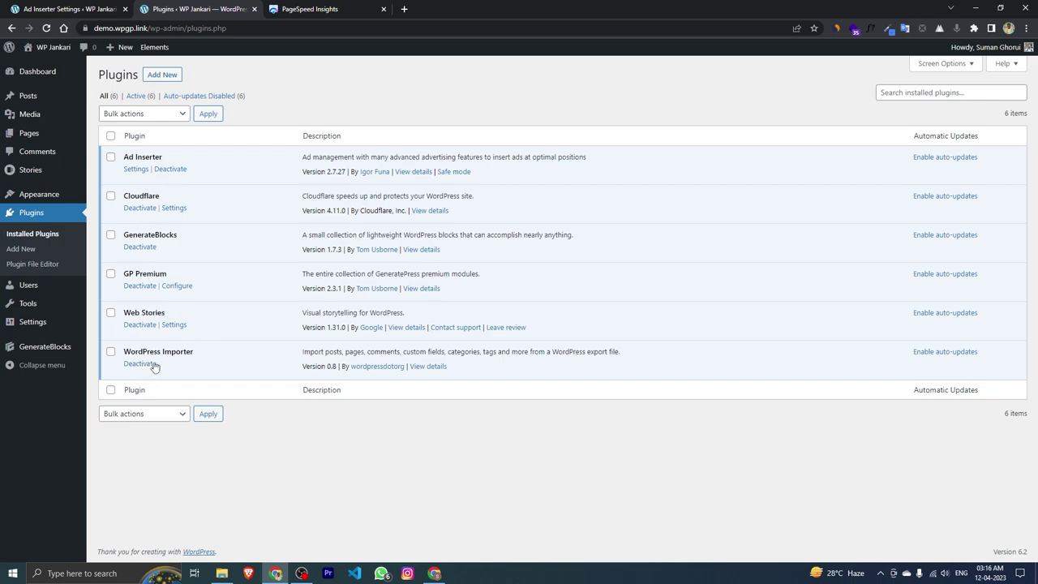